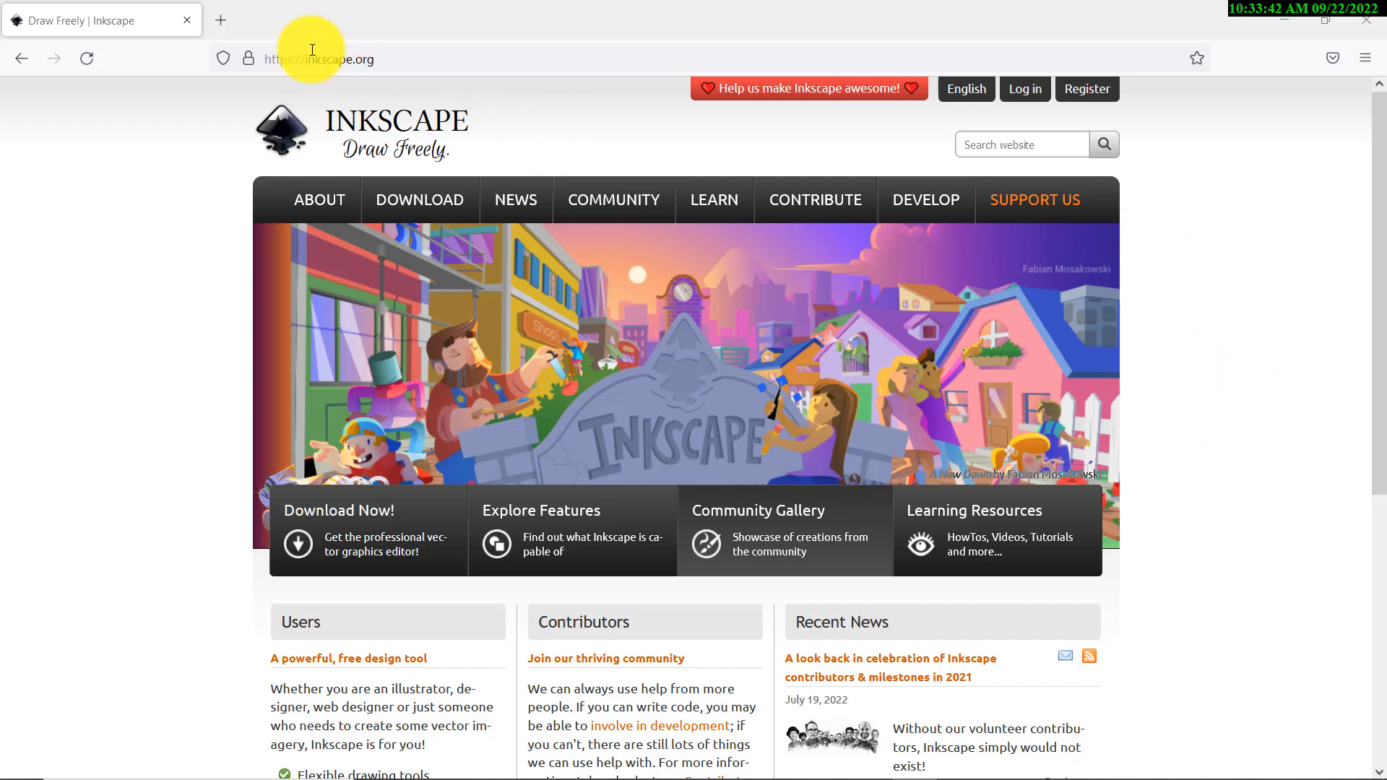
# Open inkscape.org's current-version download page for the 1.2.1 release
pyautogui.moveTo(419, 195)
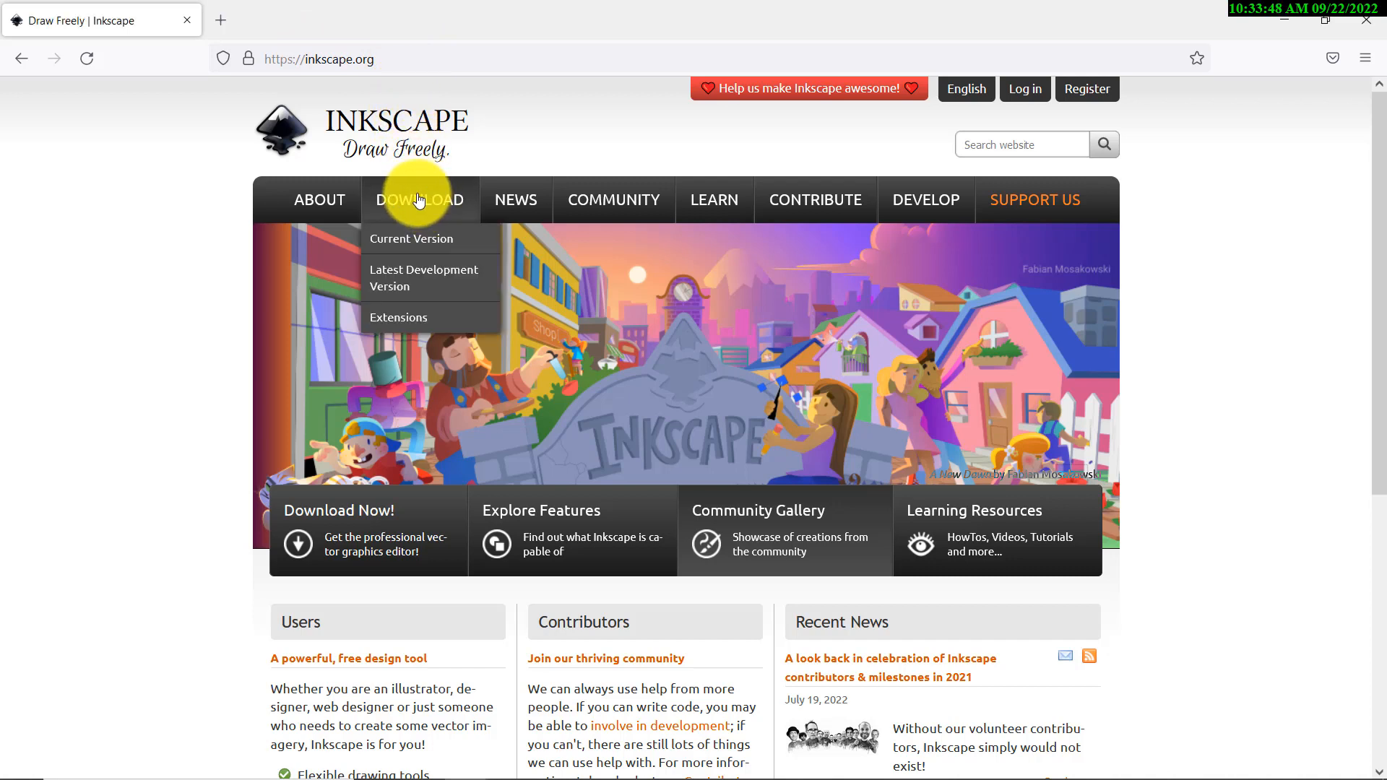
pyautogui.click(424, 238)
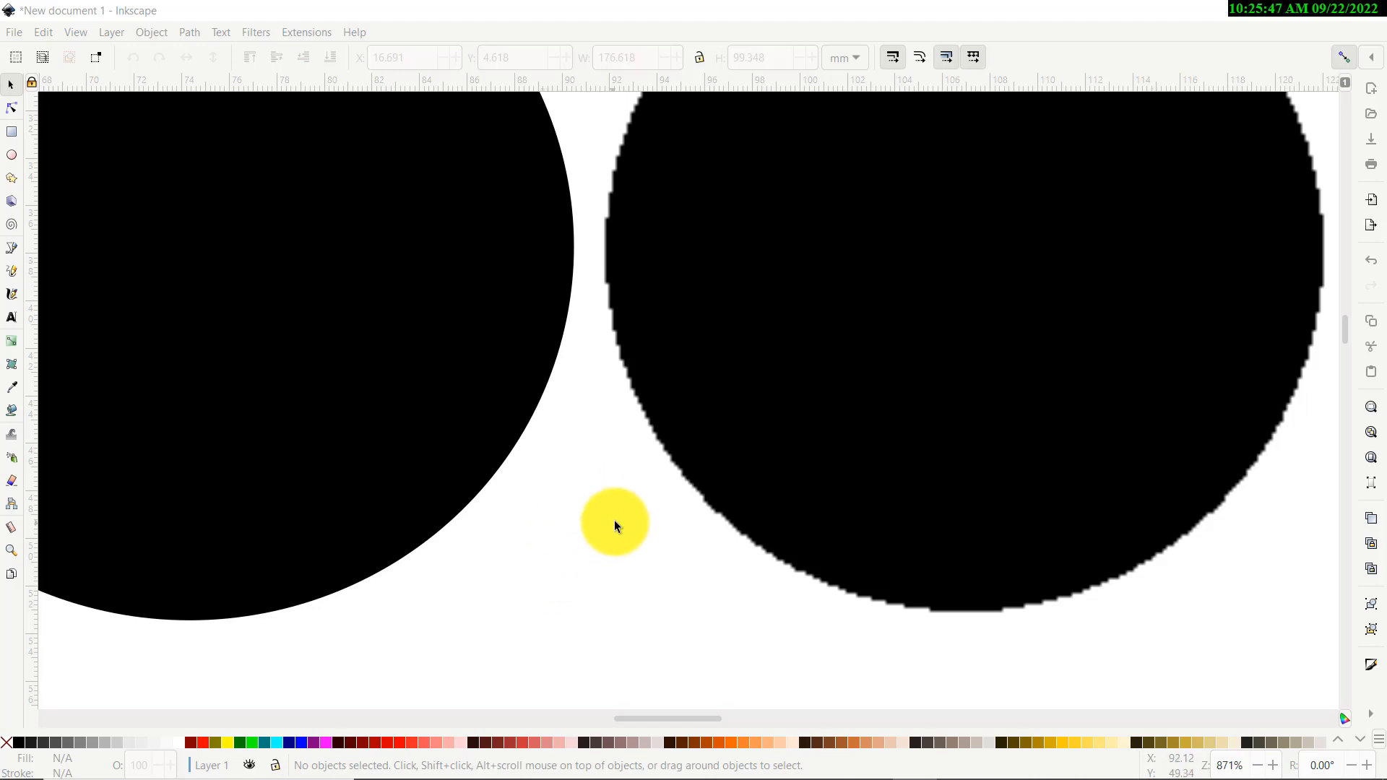
# Change the left circle's fill from black to red
pyautogui.click(483, 381)
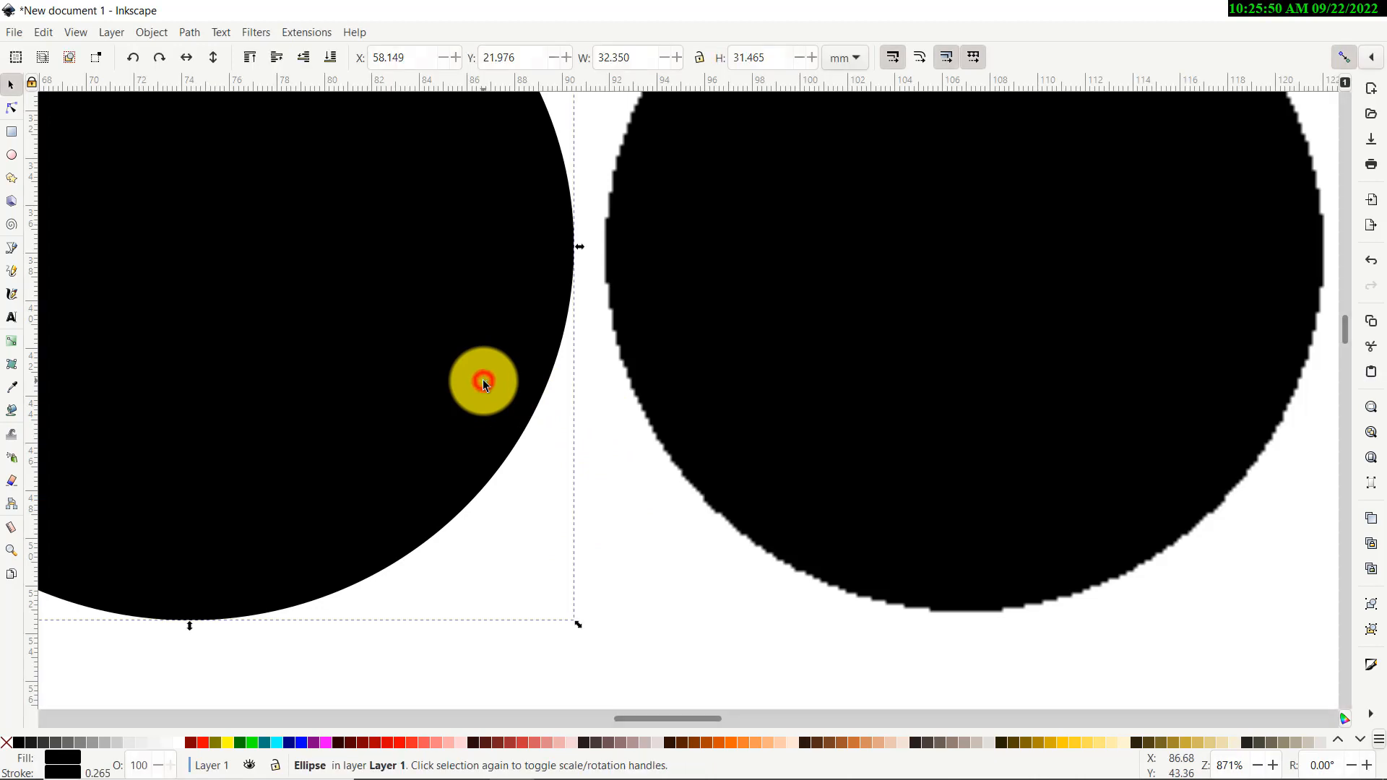
pyautogui.click(202, 742)
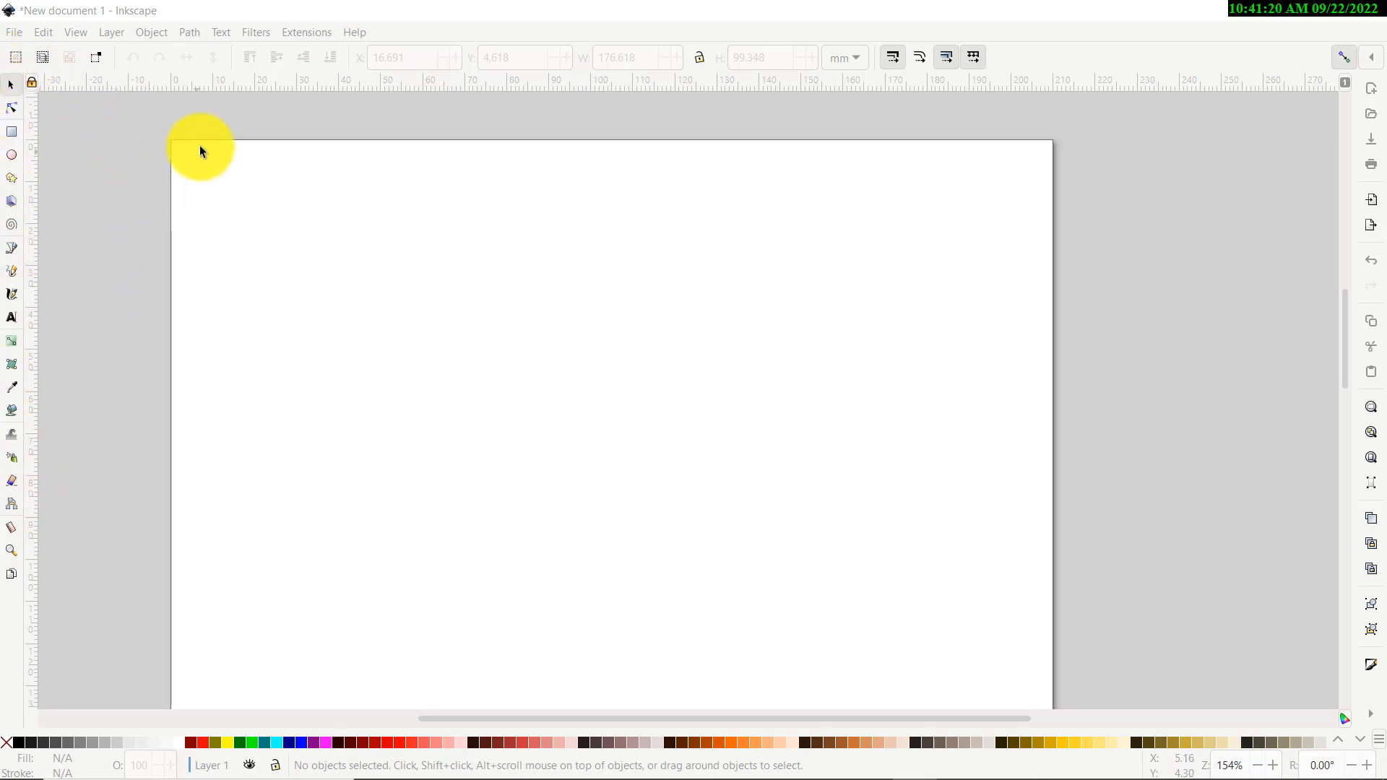
# Draw a red square near the top-left and a red ellipse overlapping it
pyautogui.click(11, 134)
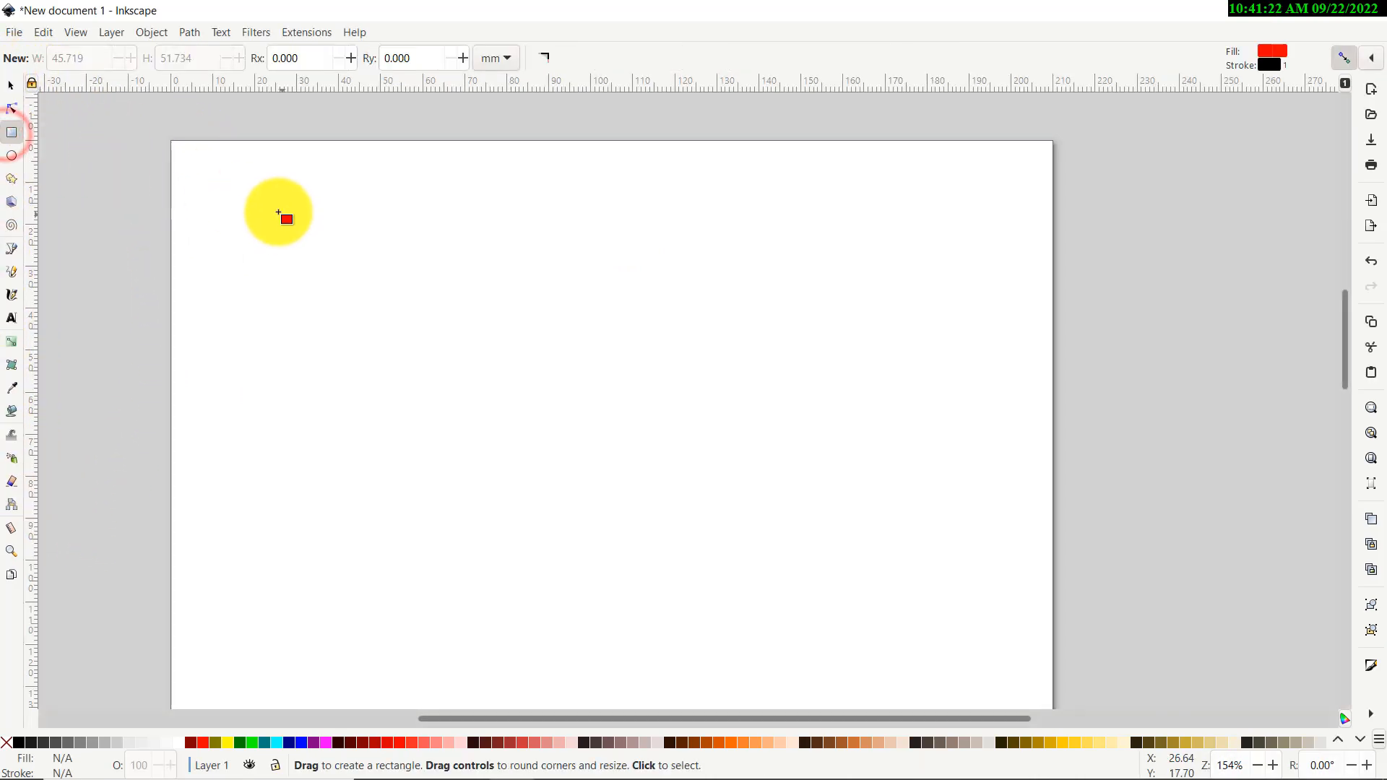
pyautogui.moveTo(266, 210); pyautogui.dragTo(435, 359)
pyautogui.click(10, 155)
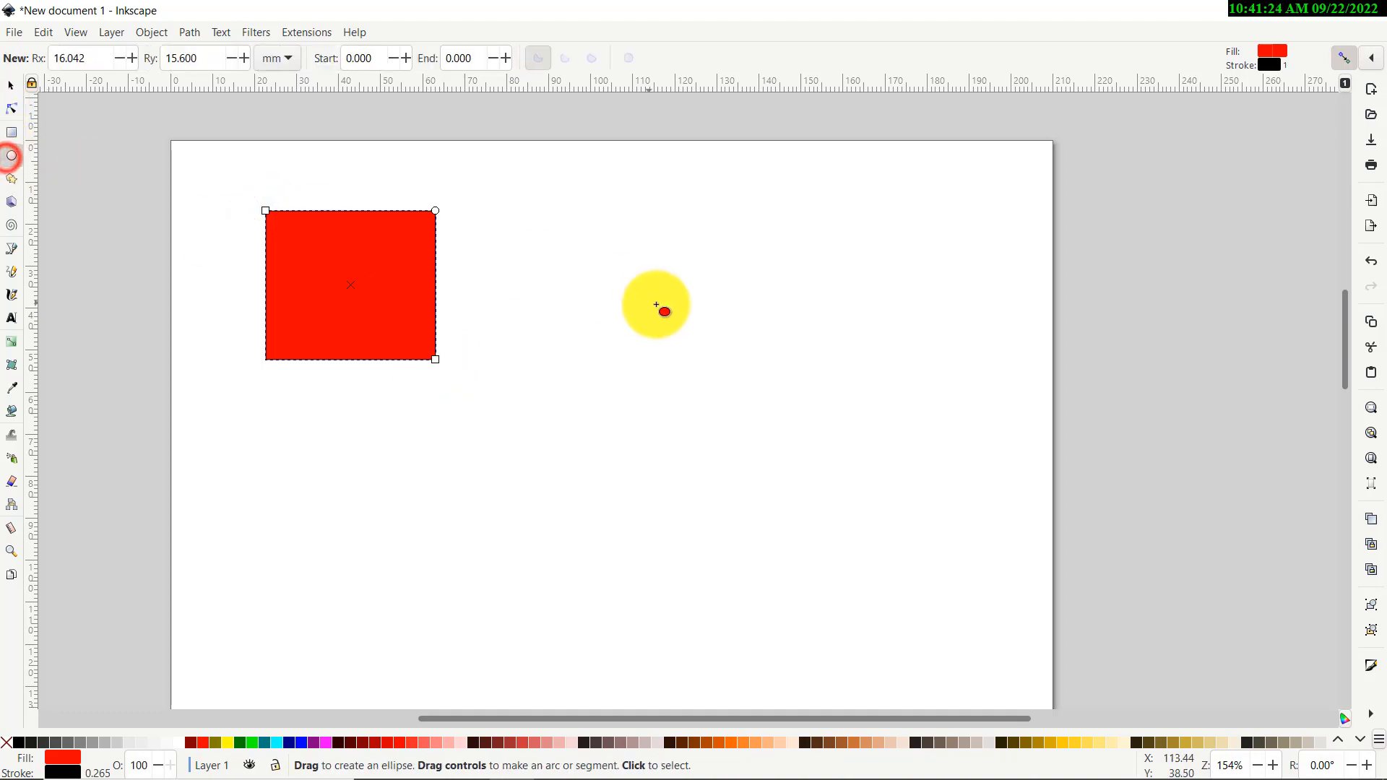
pyautogui.moveTo(639, 256); pyautogui.dragTo(366, 487)
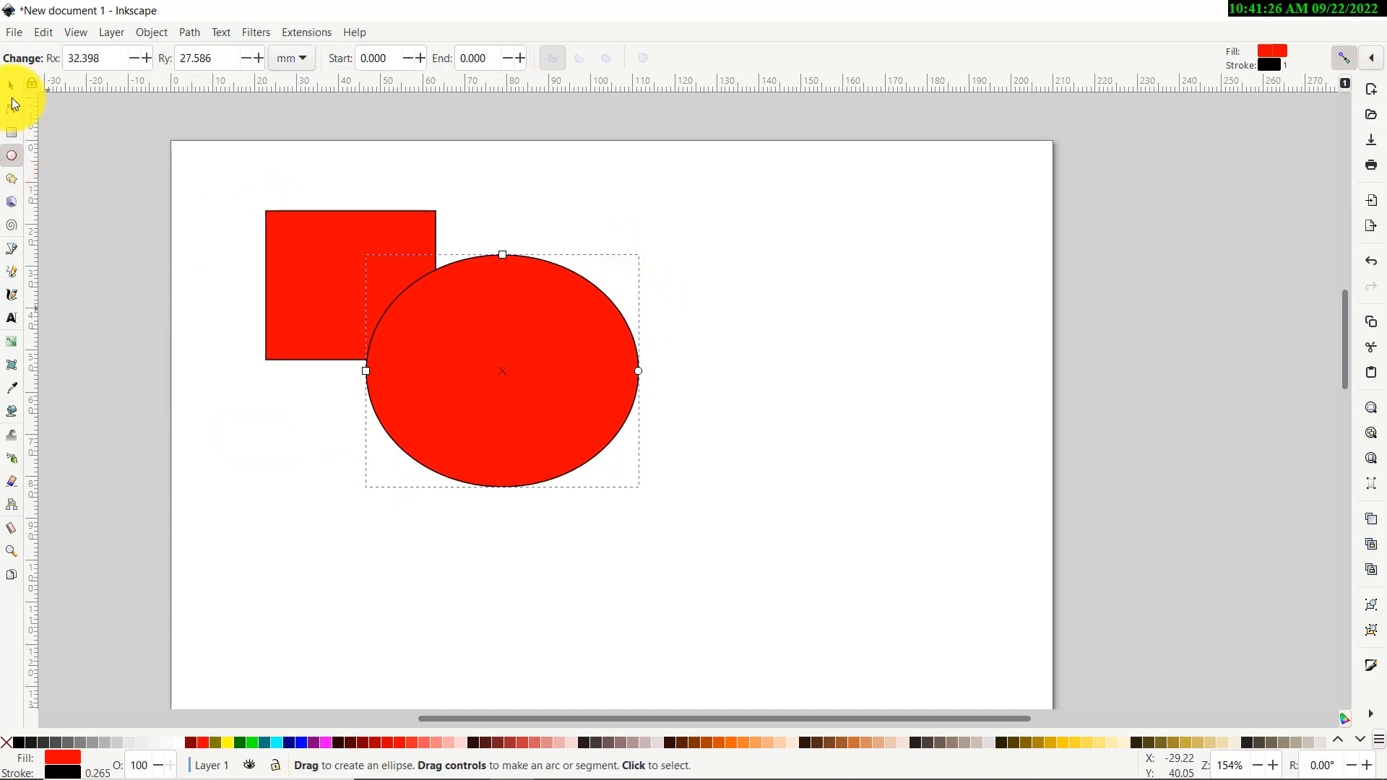
# Add a thin curved line above the ellipse and a red hexagon to its right
pyautogui.click(12, 248)
pyautogui.moveTo(561, 200); pyautogui.dragTo(707, 268)
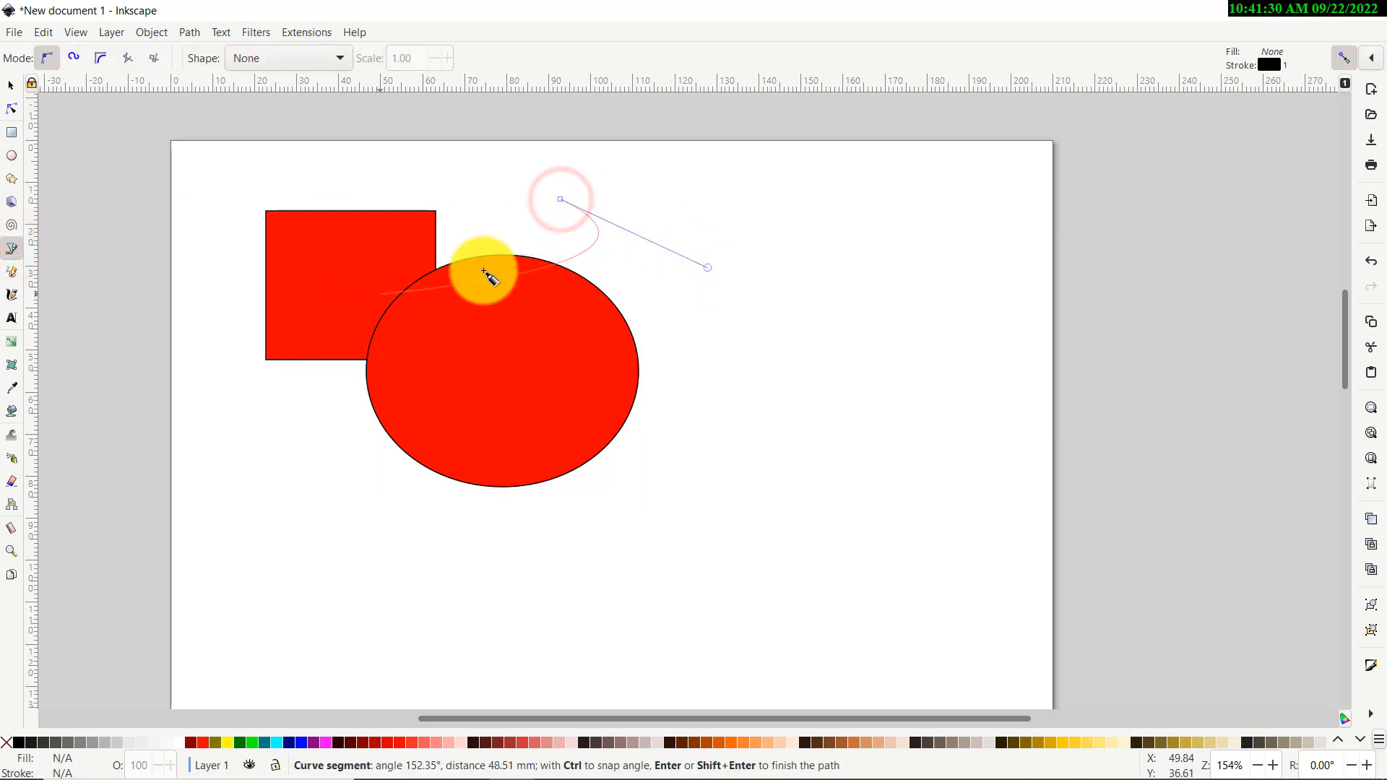
pyautogui.click(541, 228)
pyautogui.rightClick(534, 225)
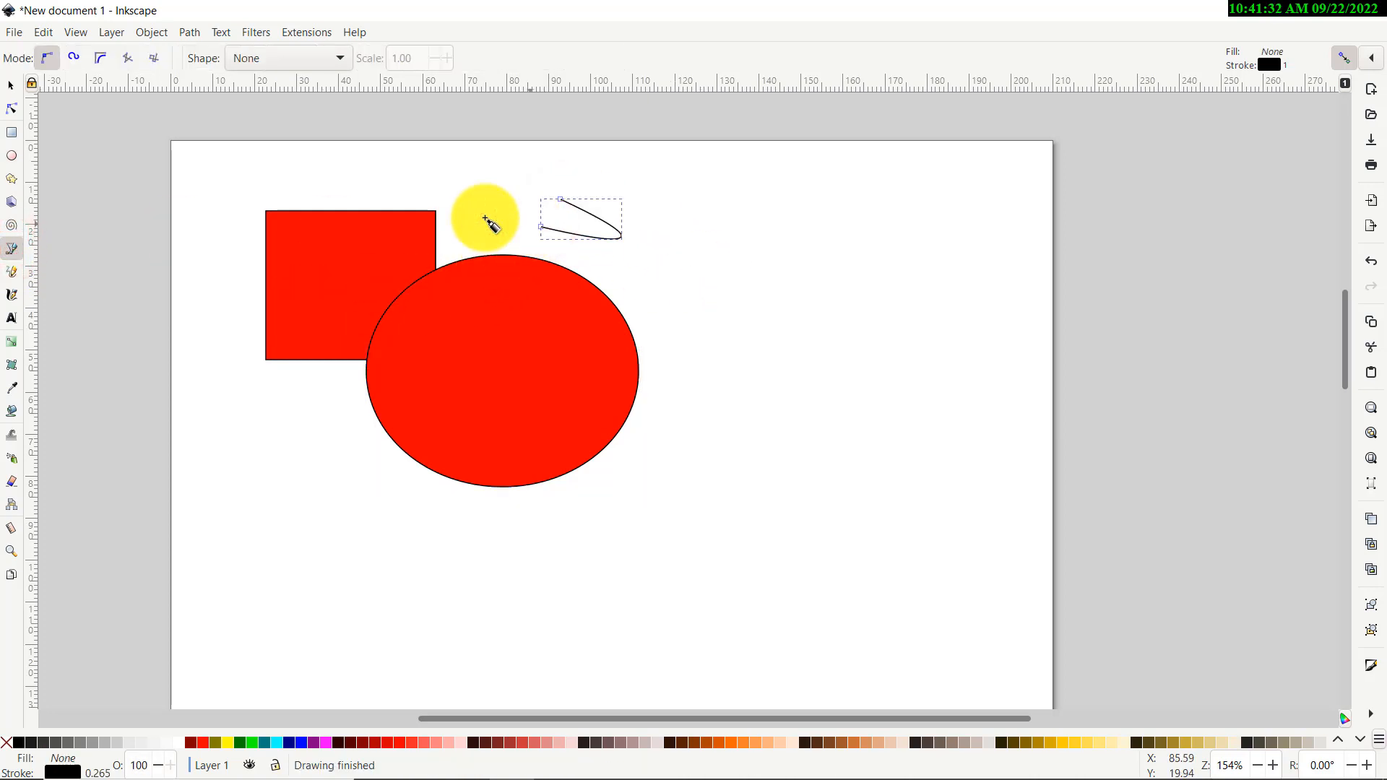
pyautogui.click(12, 178)
pyautogui.moveTo(726, 266); pyautogui.dragTo(812, 307)
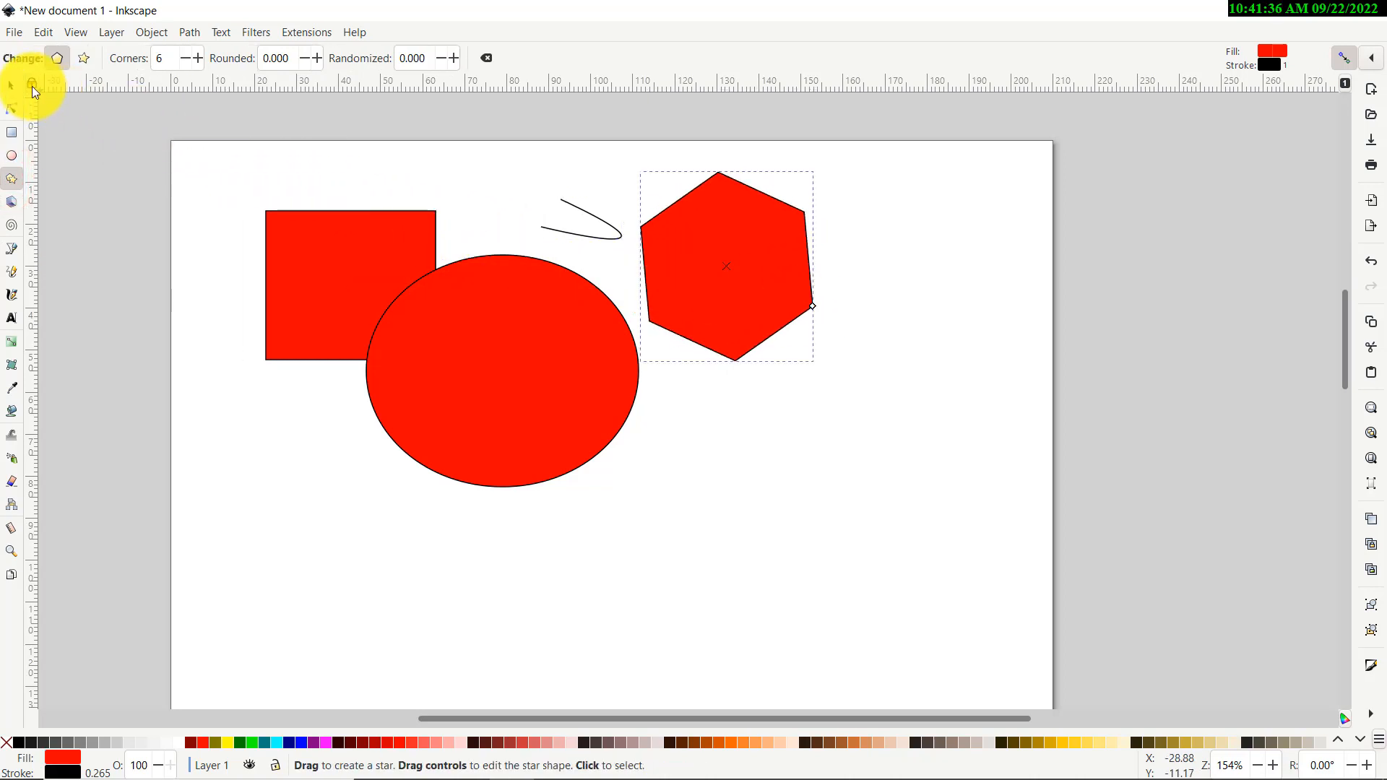
pyautogui.click(12, 86)
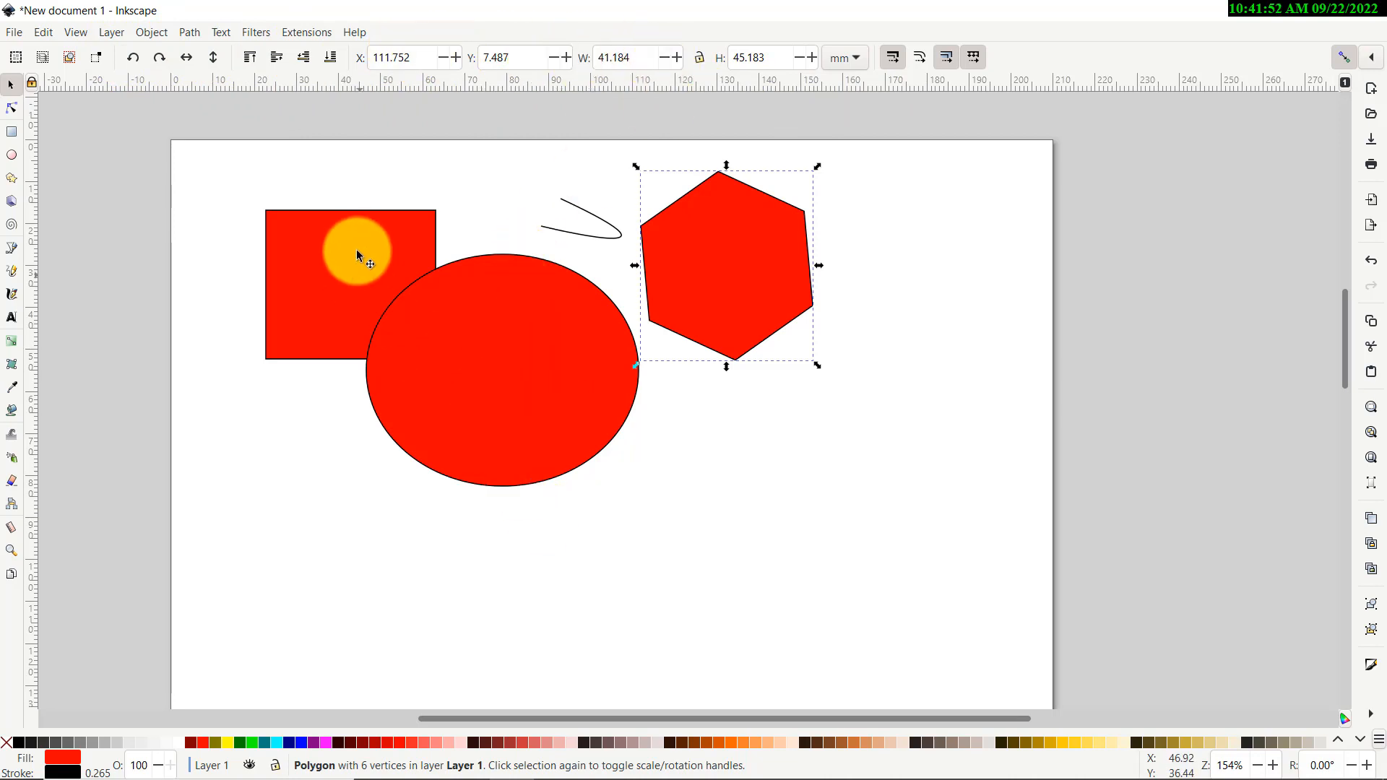
# Raise the red square to the top, in front of the ellipse
pyautogui.click(466, 341)
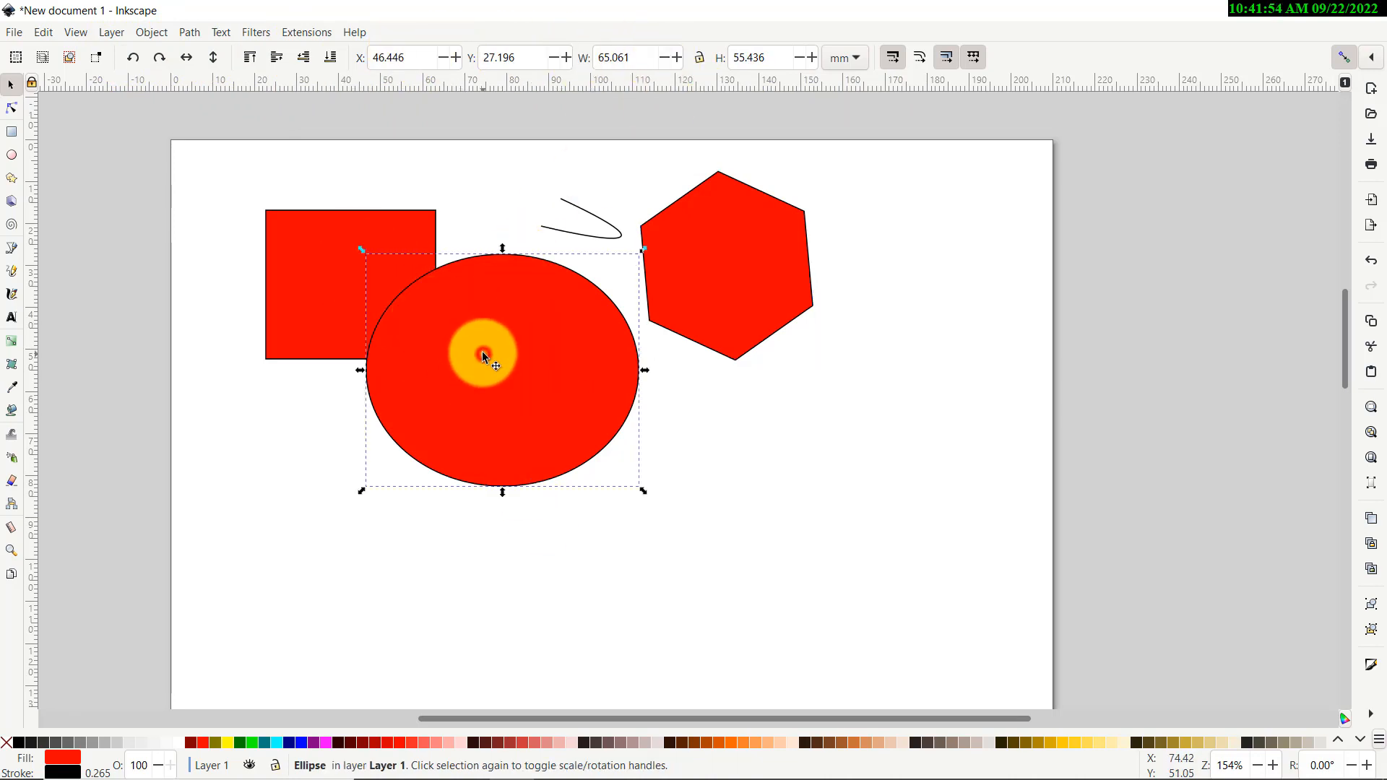
pyautogui.click(289, 261)
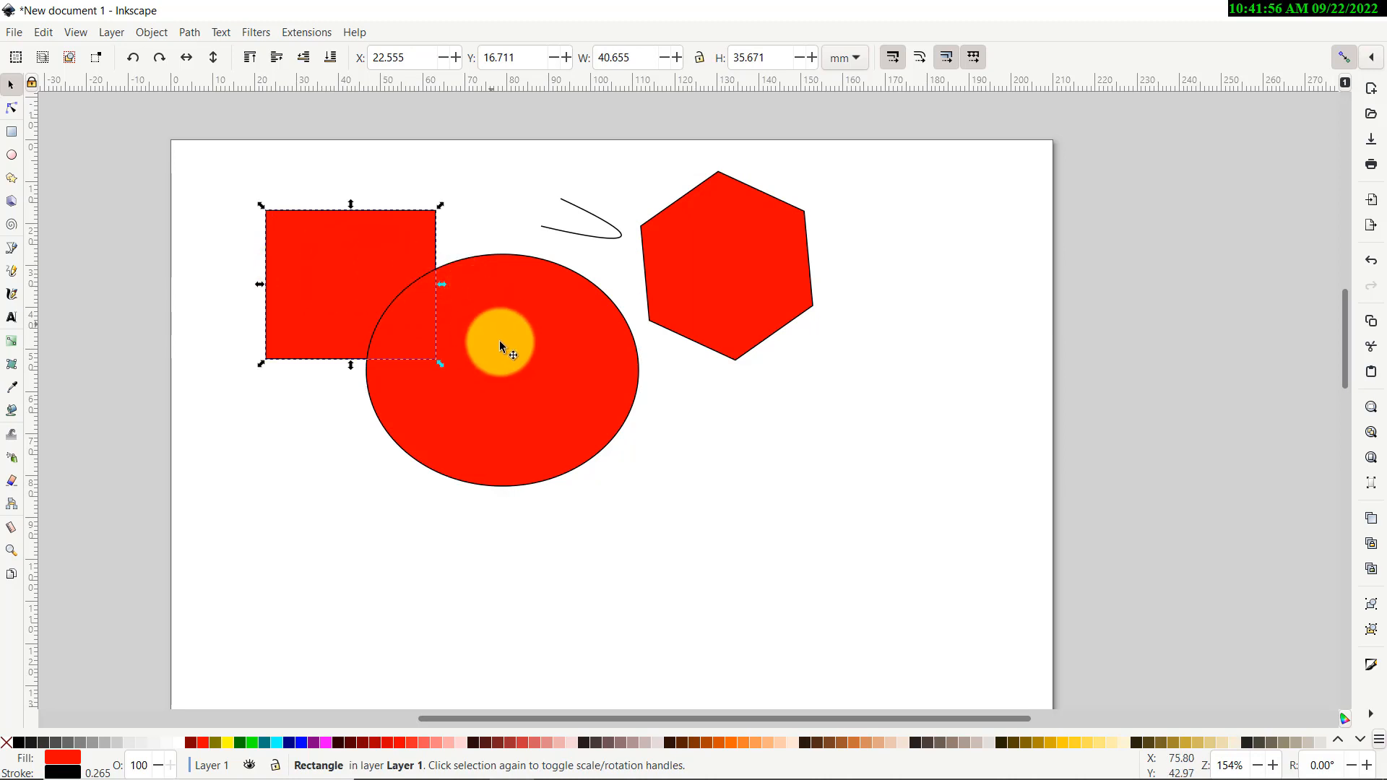
pyautogui.click(471, 339)
pyautogui.click(301, 263)
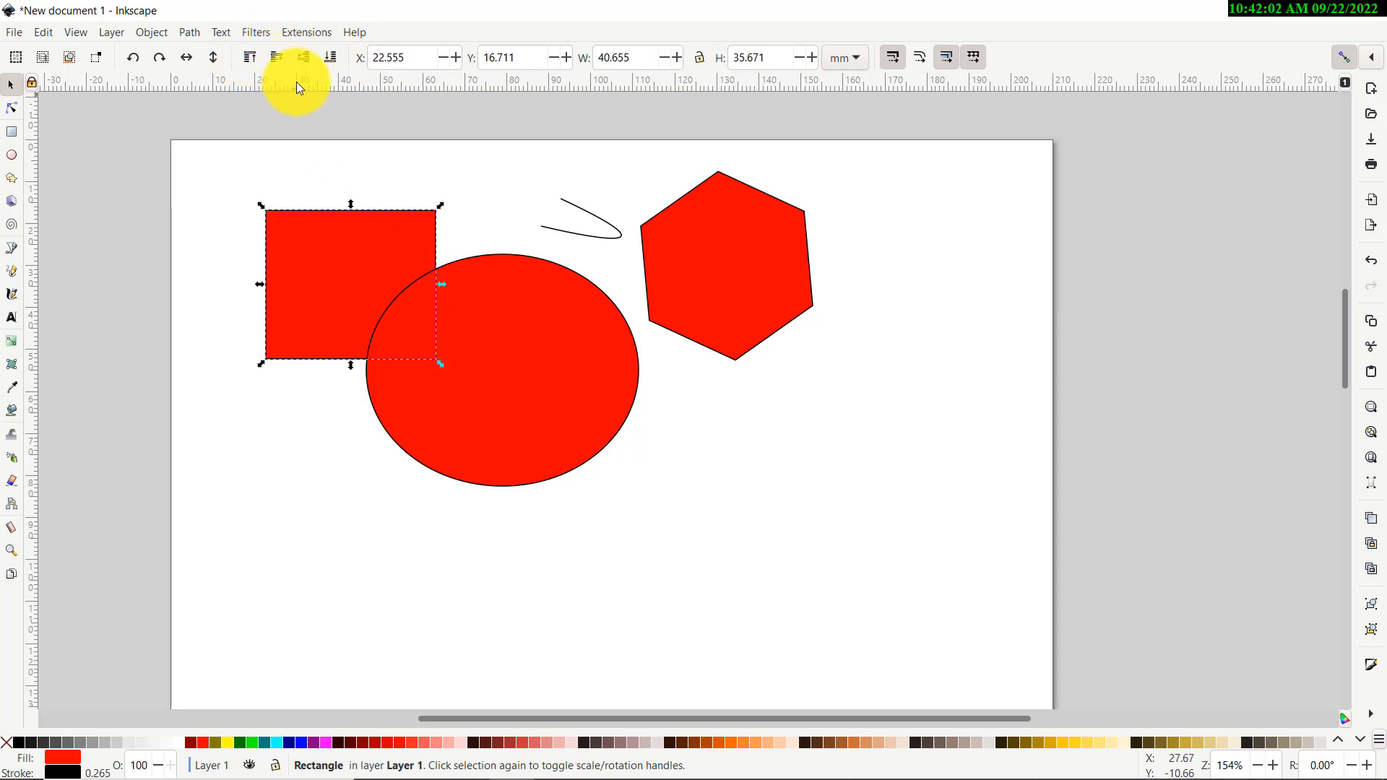
pyautogui.click(250, 59)
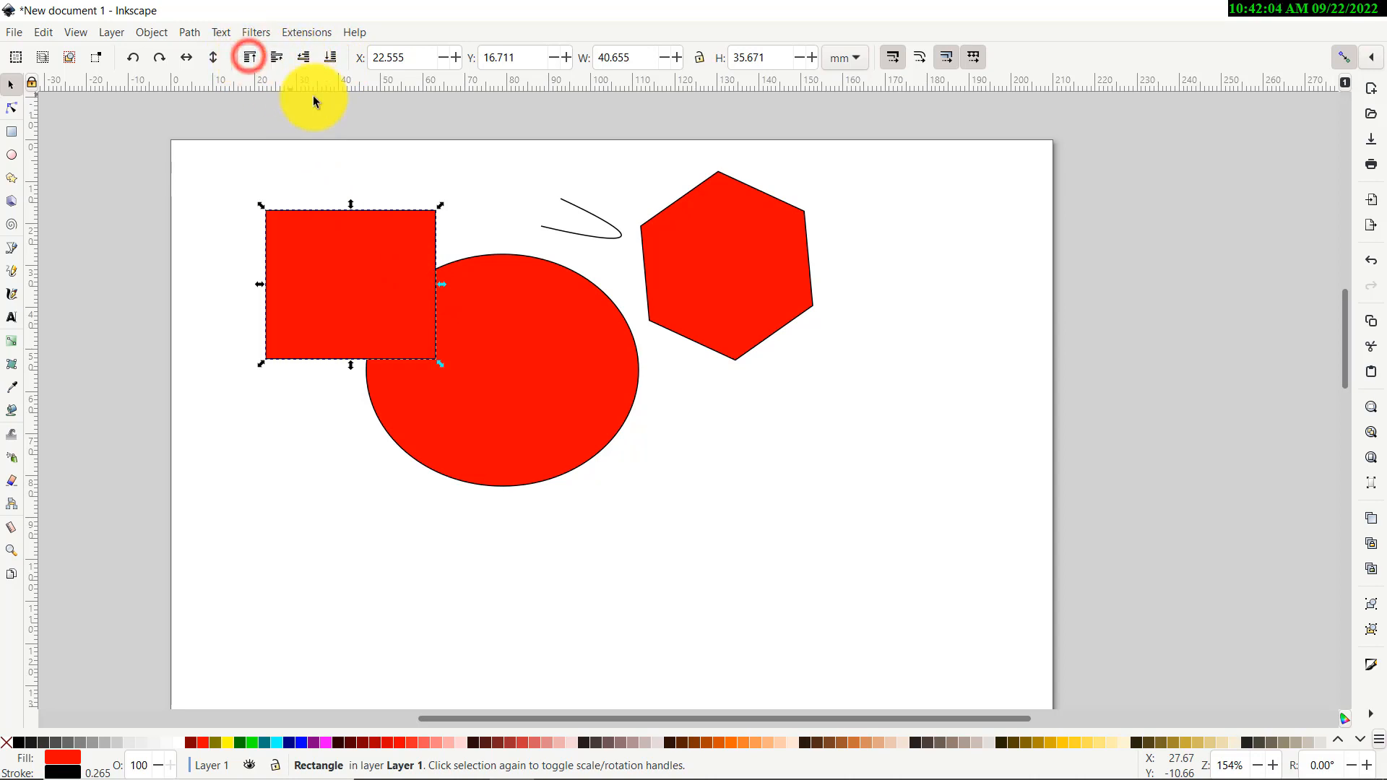
pyautogui.click(379, 143)
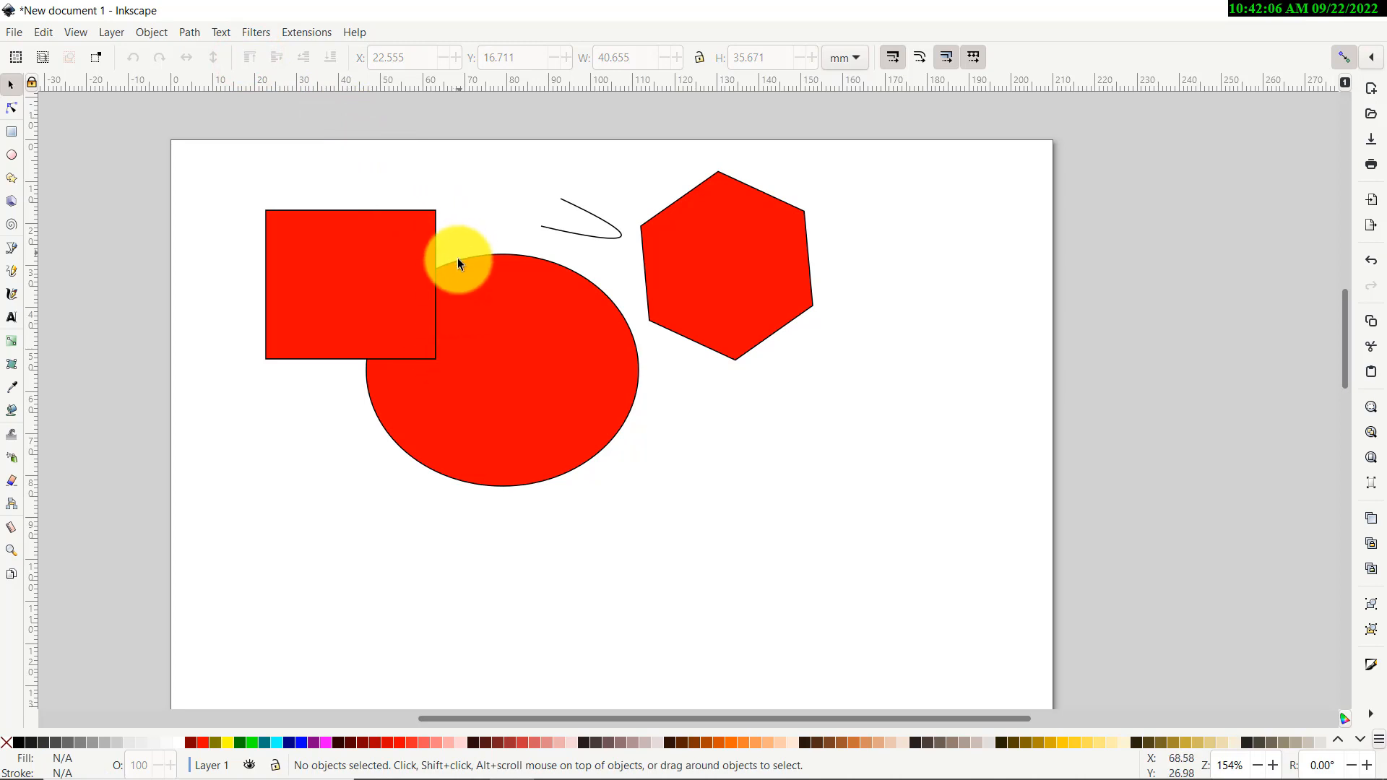
# Make the ellipse 20 mm wide and move it clear to the square's right
pyautogui.click(531, 346)
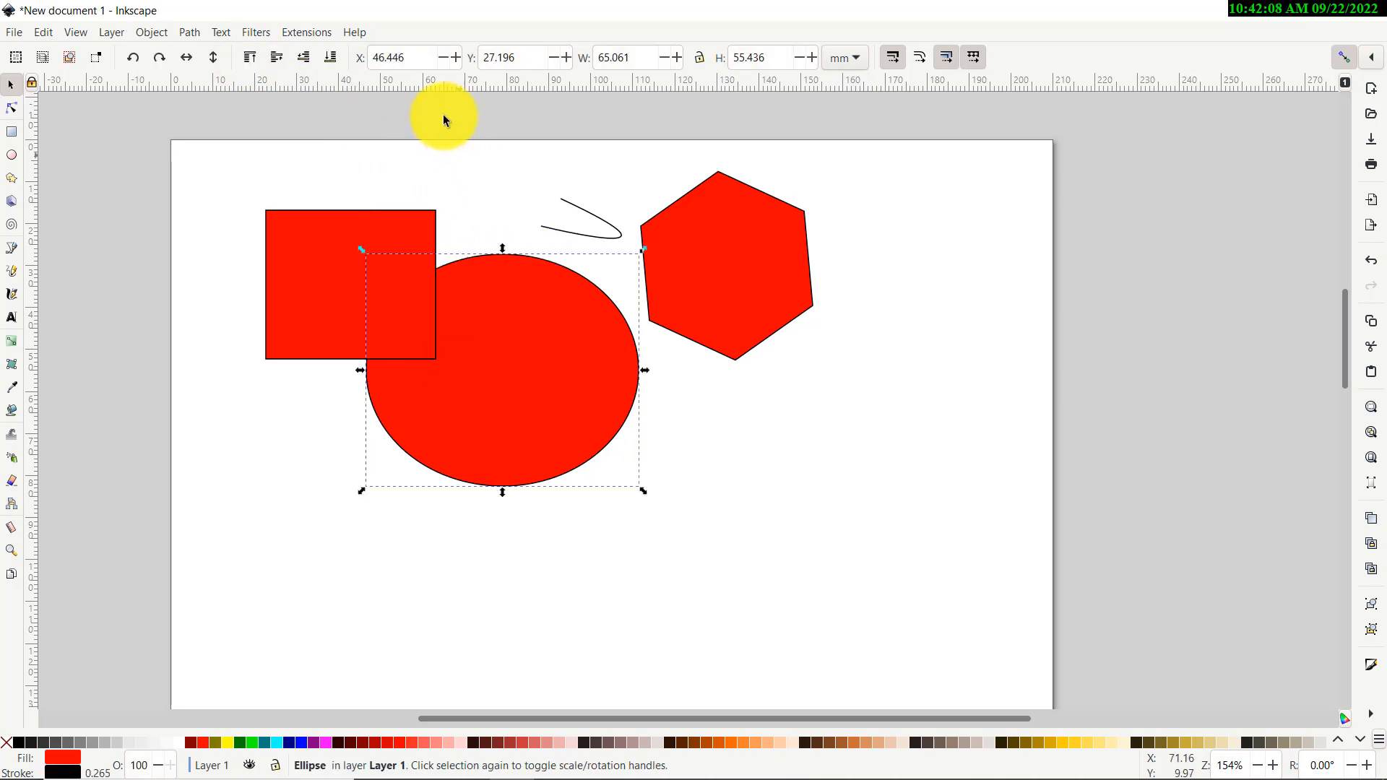
pyautogui.click(442, 58)
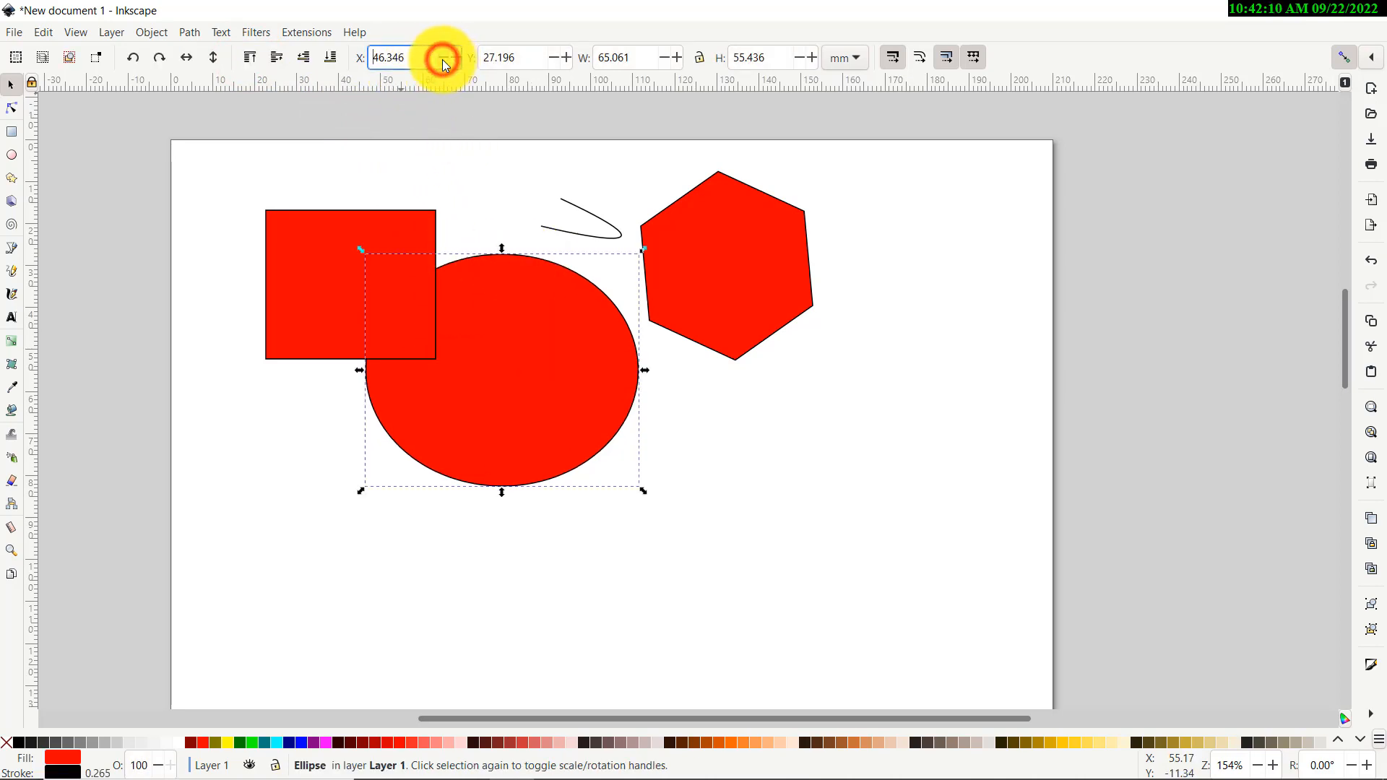
pyautogui.doubleClick(621, 57)
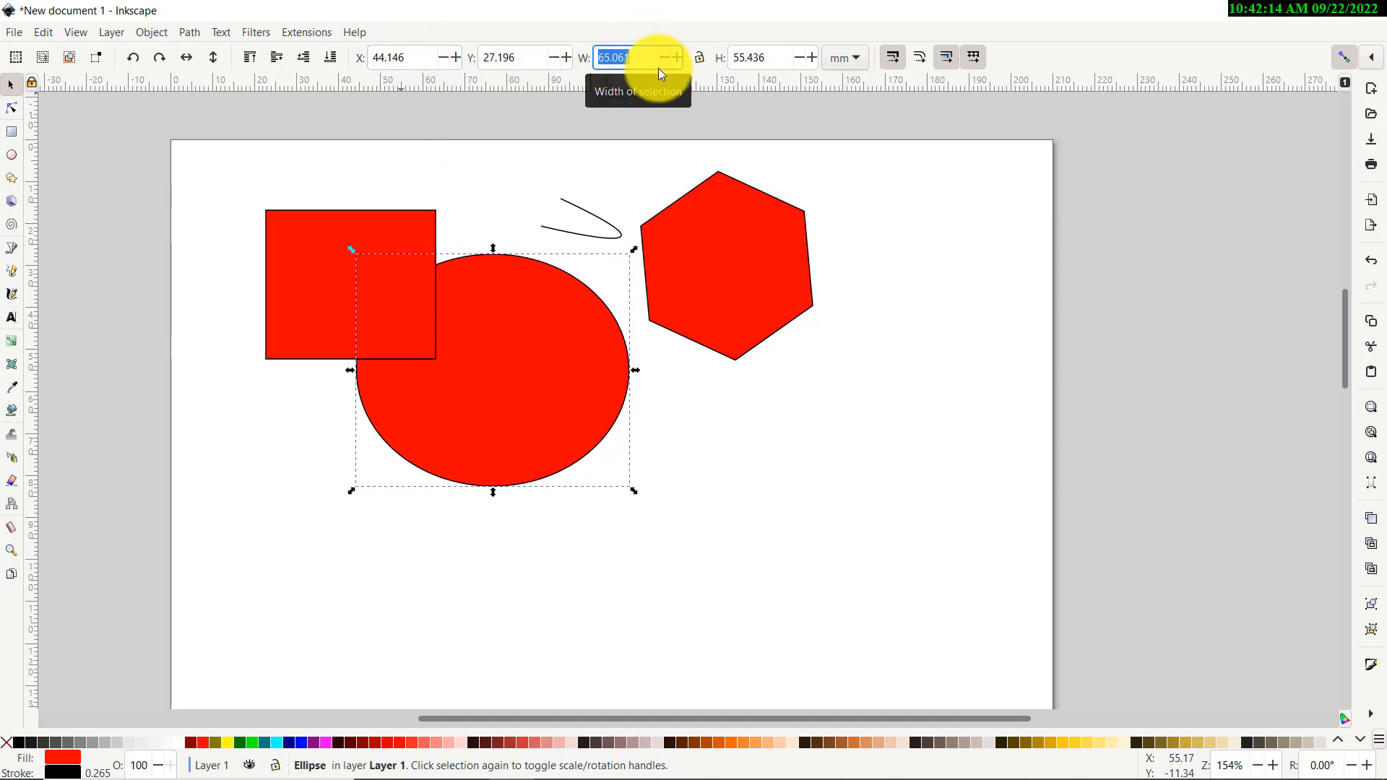
pyautogui.write('20')
pyautogui.press('Return')
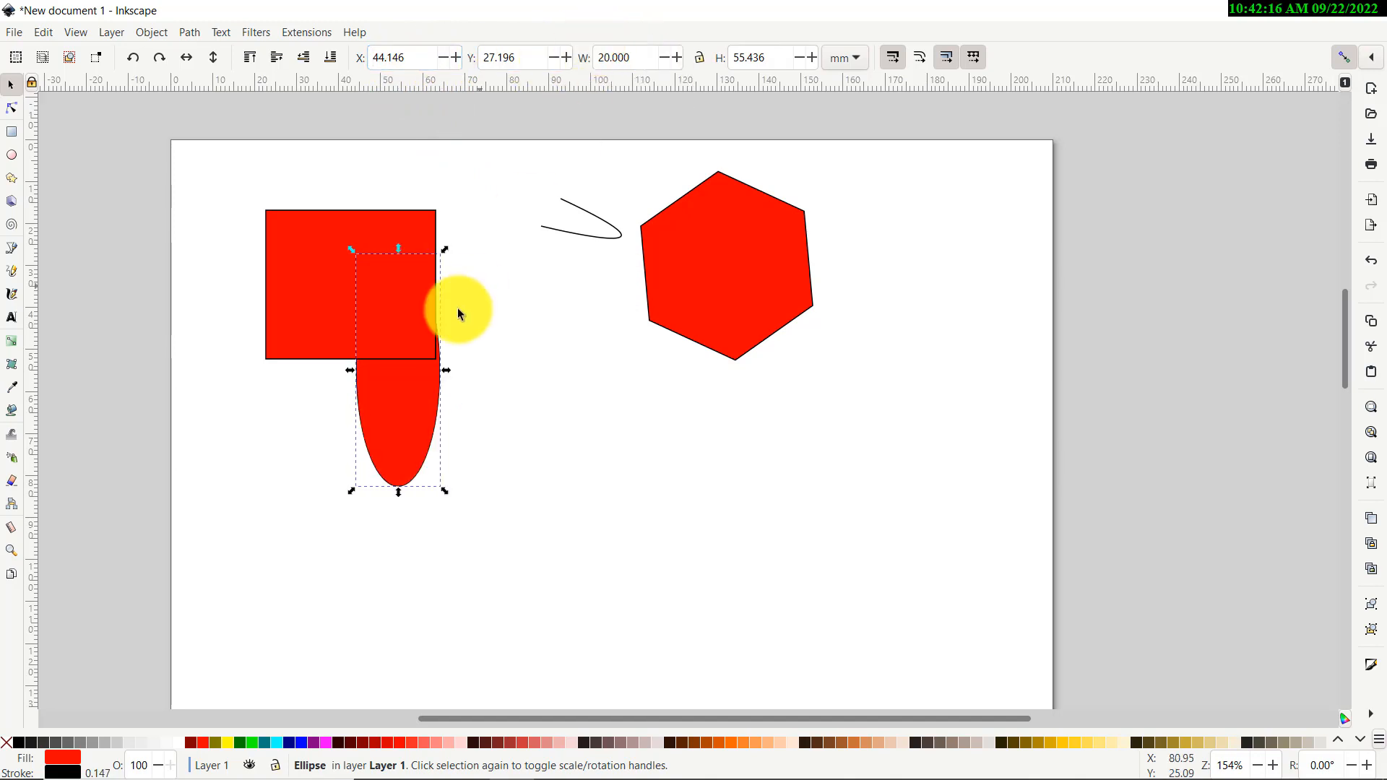
pyautogui.moveTo(385, 426); pyautogui.dragTo(496, 421)
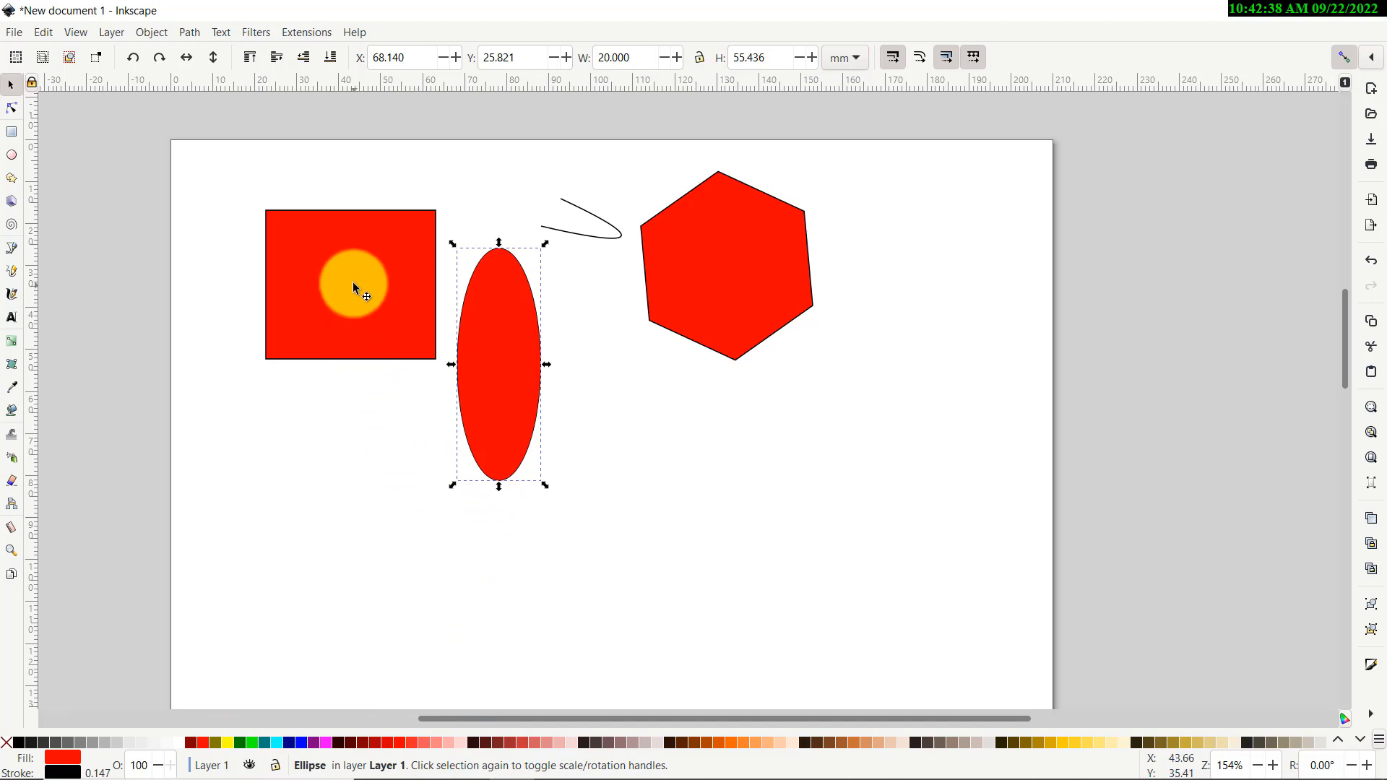
pyautogui.moveTo(356, 288); pyautogui.dragTo(341, 300)
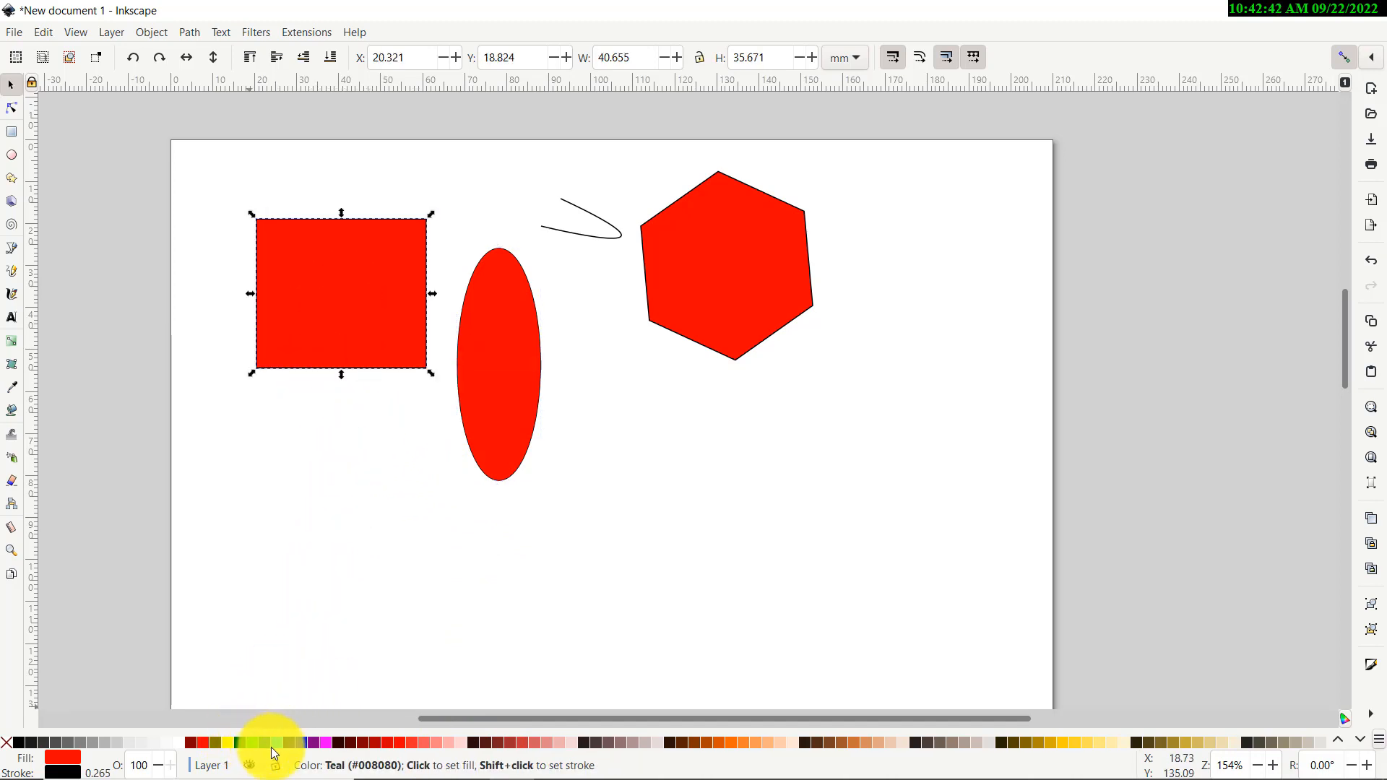
# Fill the square lime green and try dark green and blue outlines on it
pyautogui.click(252, 744)
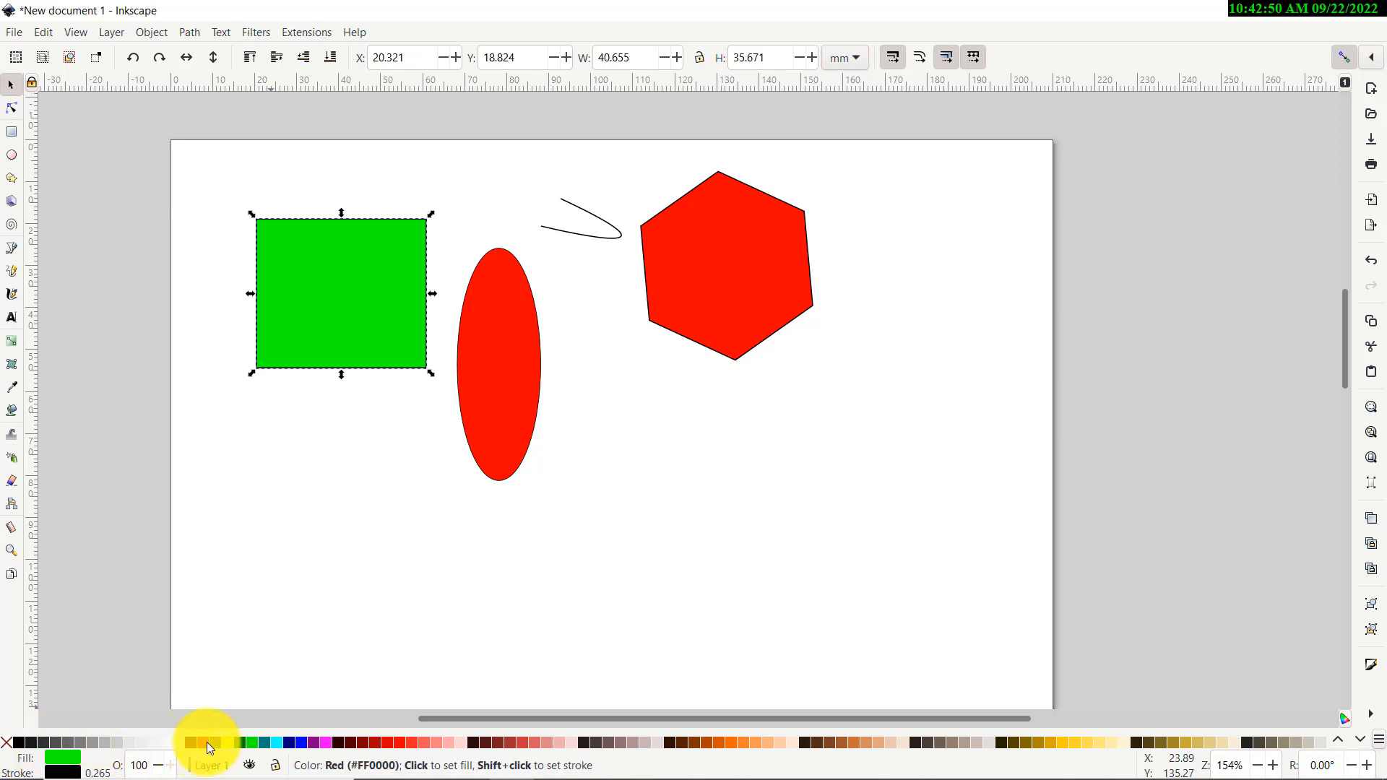
pyautogui.keyDown('shift'); pyautogui.click(240, 743); pyautogui.keyUp('shift')
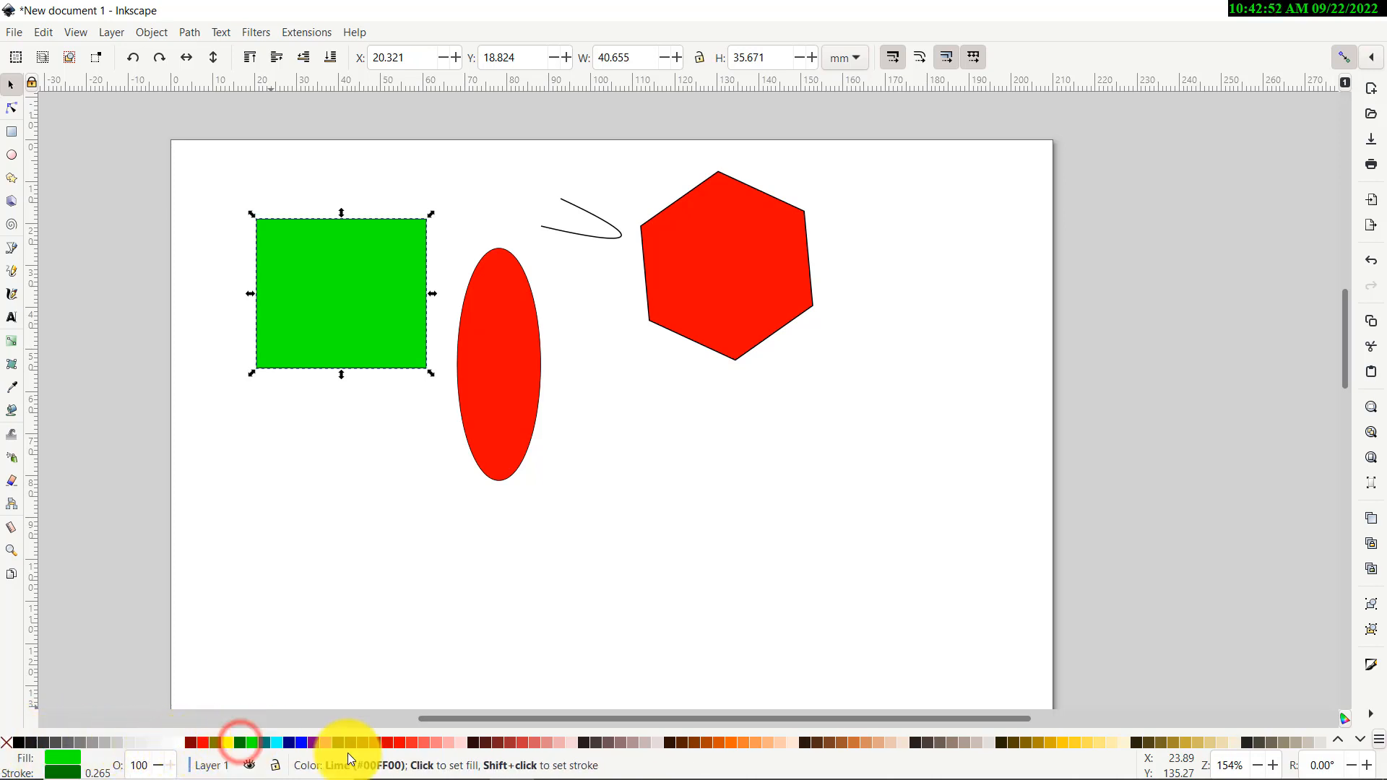
pyautogui.keyDown('shift'); pyautogui.click(302, 744); pyautogui.keyUp('shift')
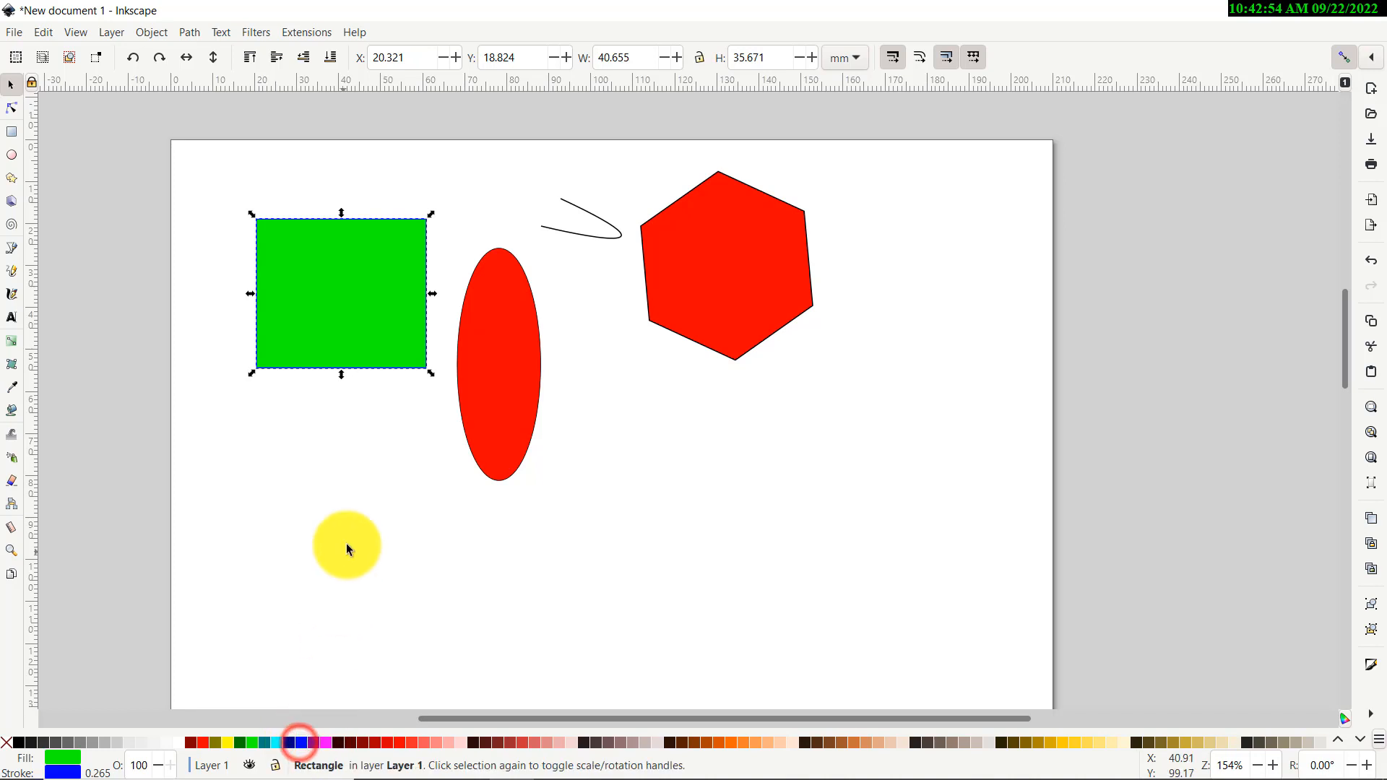
pyautogui.click(348, 546)
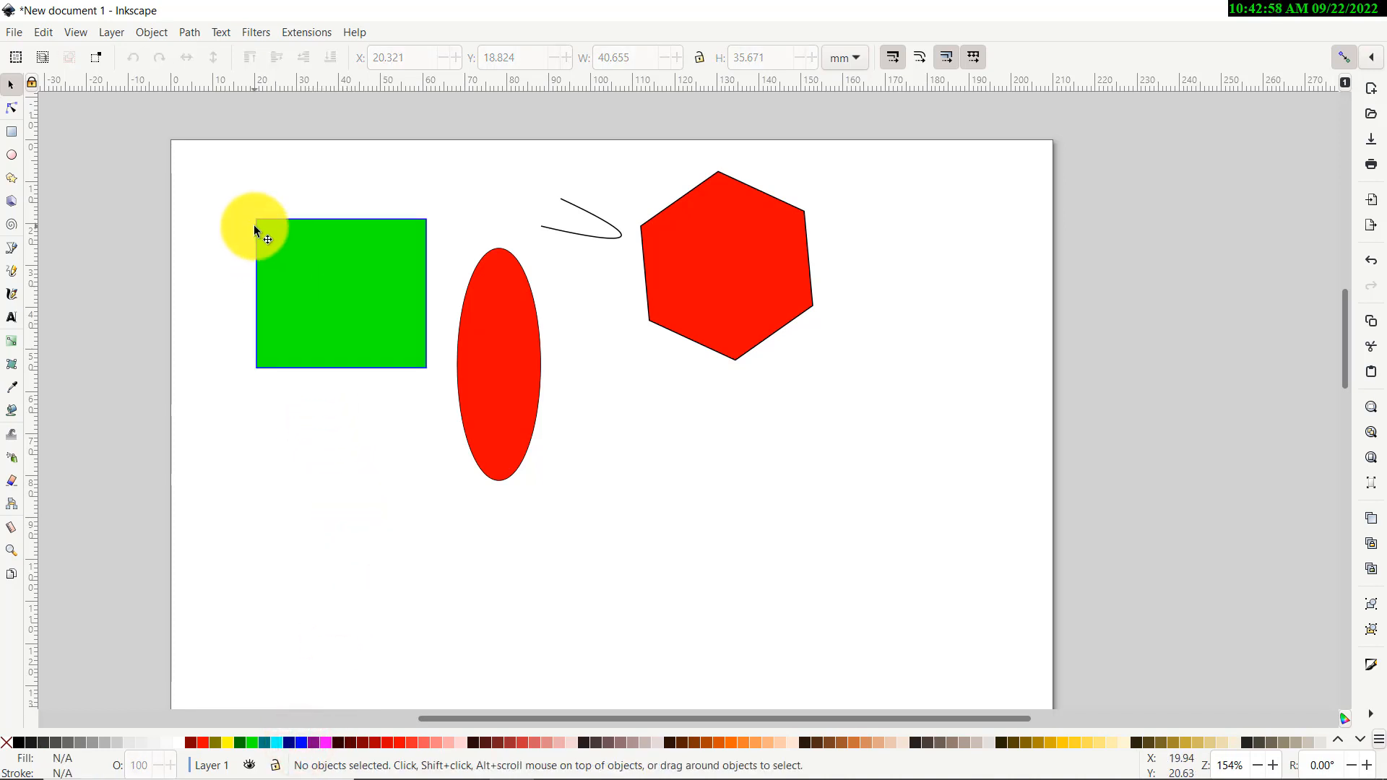
# Remove the square's outline and shift it on the page
pyautogui.click(327, 294)
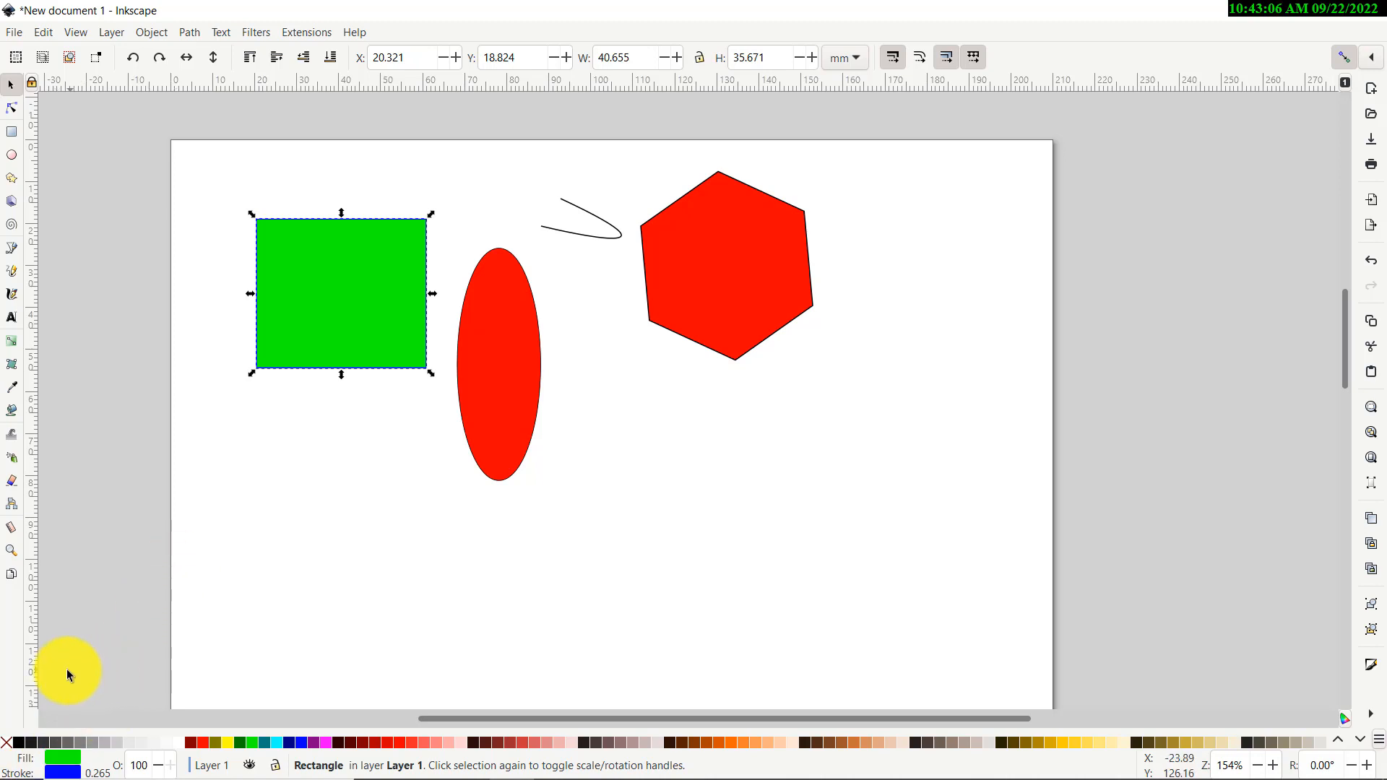
pyautogui.keyDown('shift'); pyautogui.click(5, 743); pyautogui.keyUp('shift')
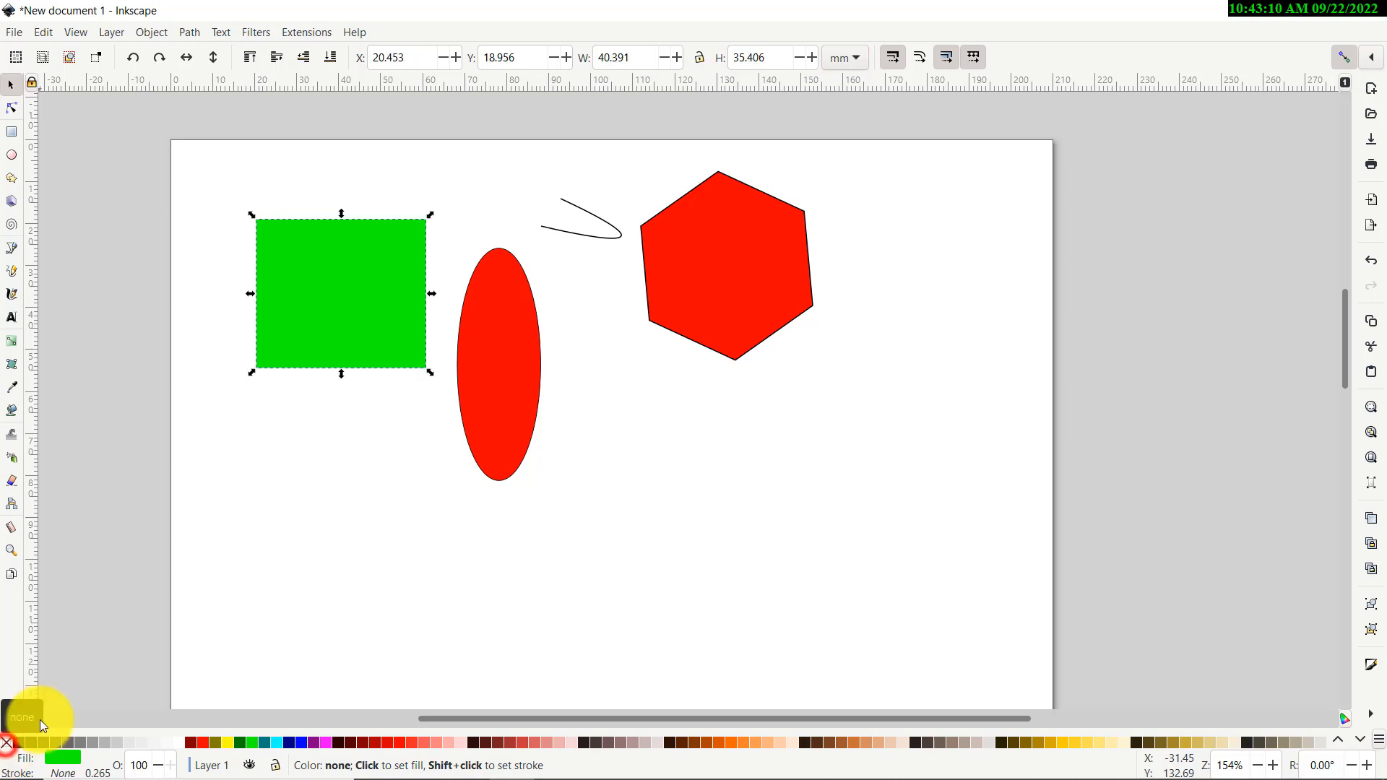
pyautogui.click(241, 513)
pyautogui.moveTo(329, 303); pyautogui.dragTo(313, 335)
pyautogui.click(355, 247)
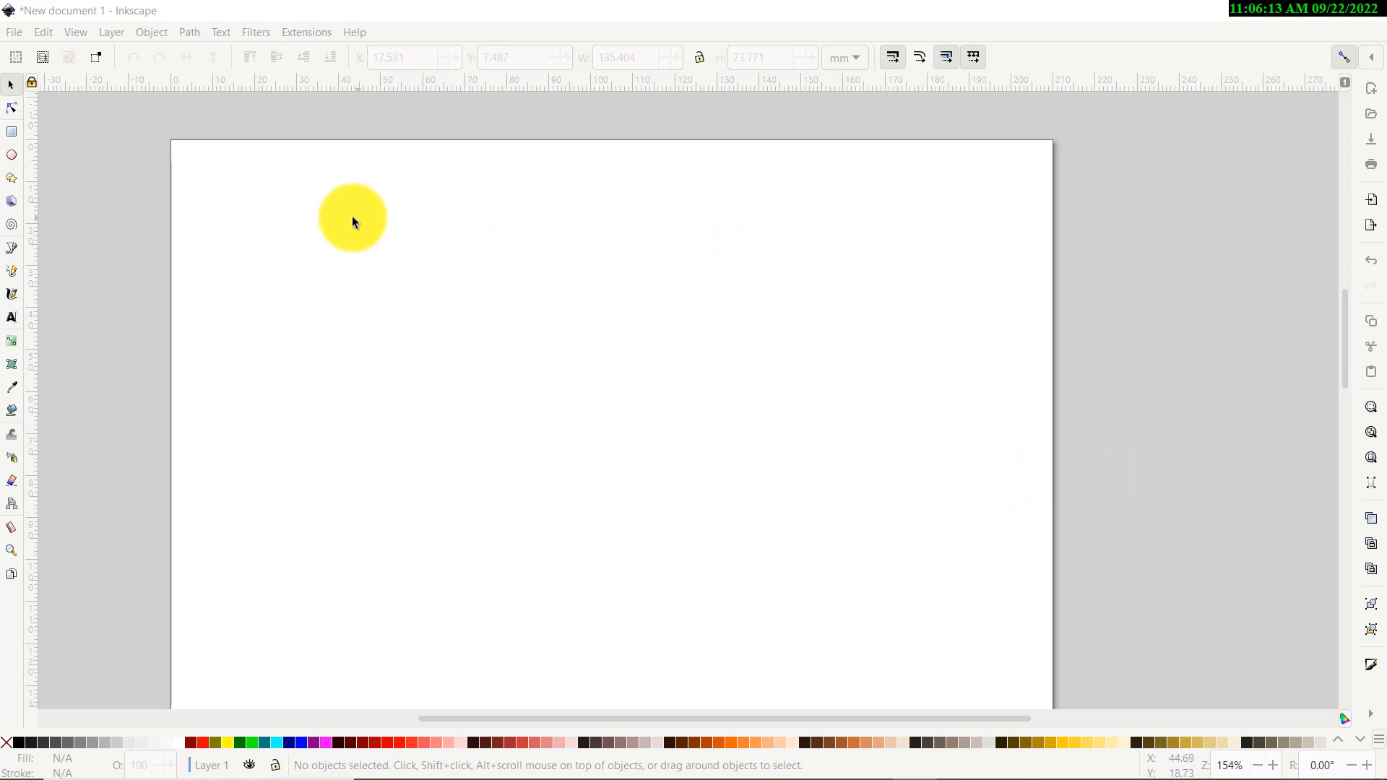
# Draw a green rectangle and size it to 50 × 25 mm
pyautogui.click(11, 132)
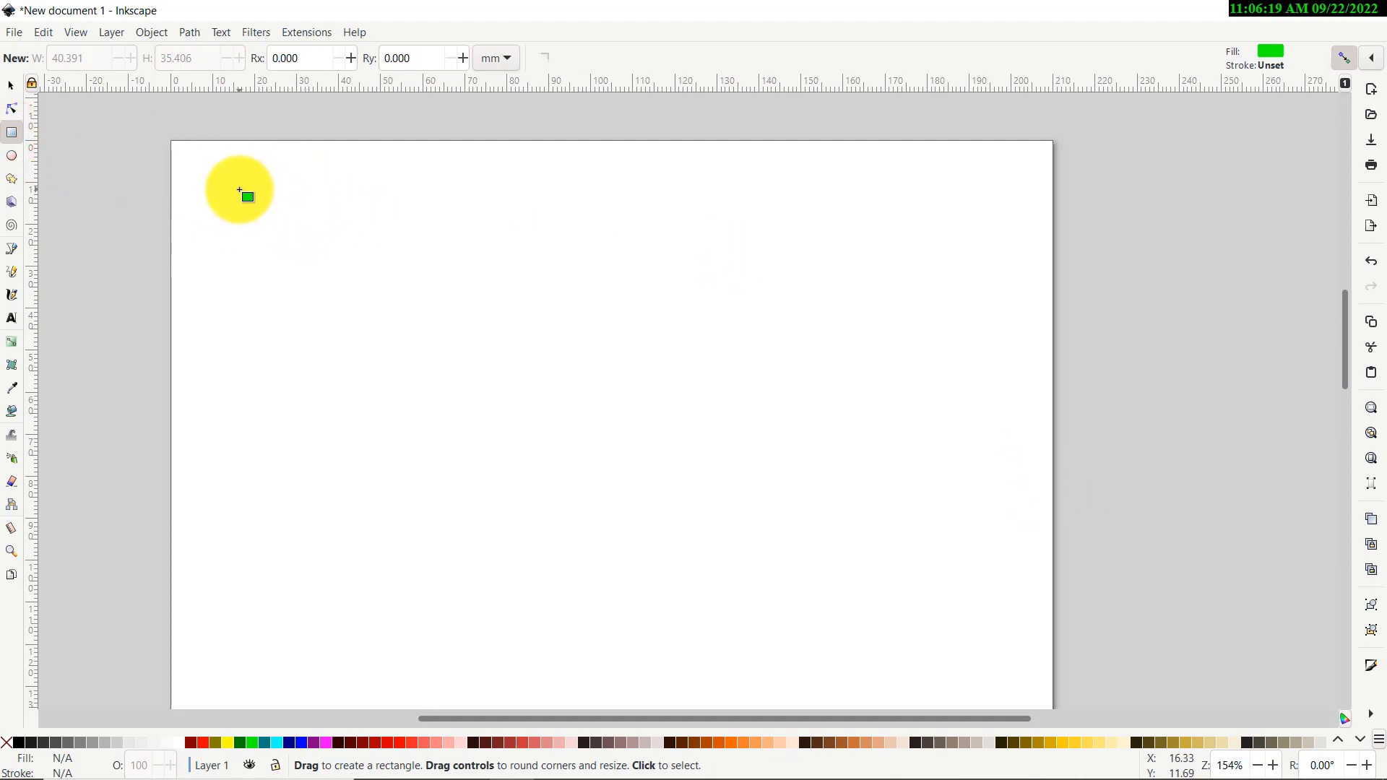
pyautogui.moveTo(239, 190); pyautogui.dragTo(512, 325)
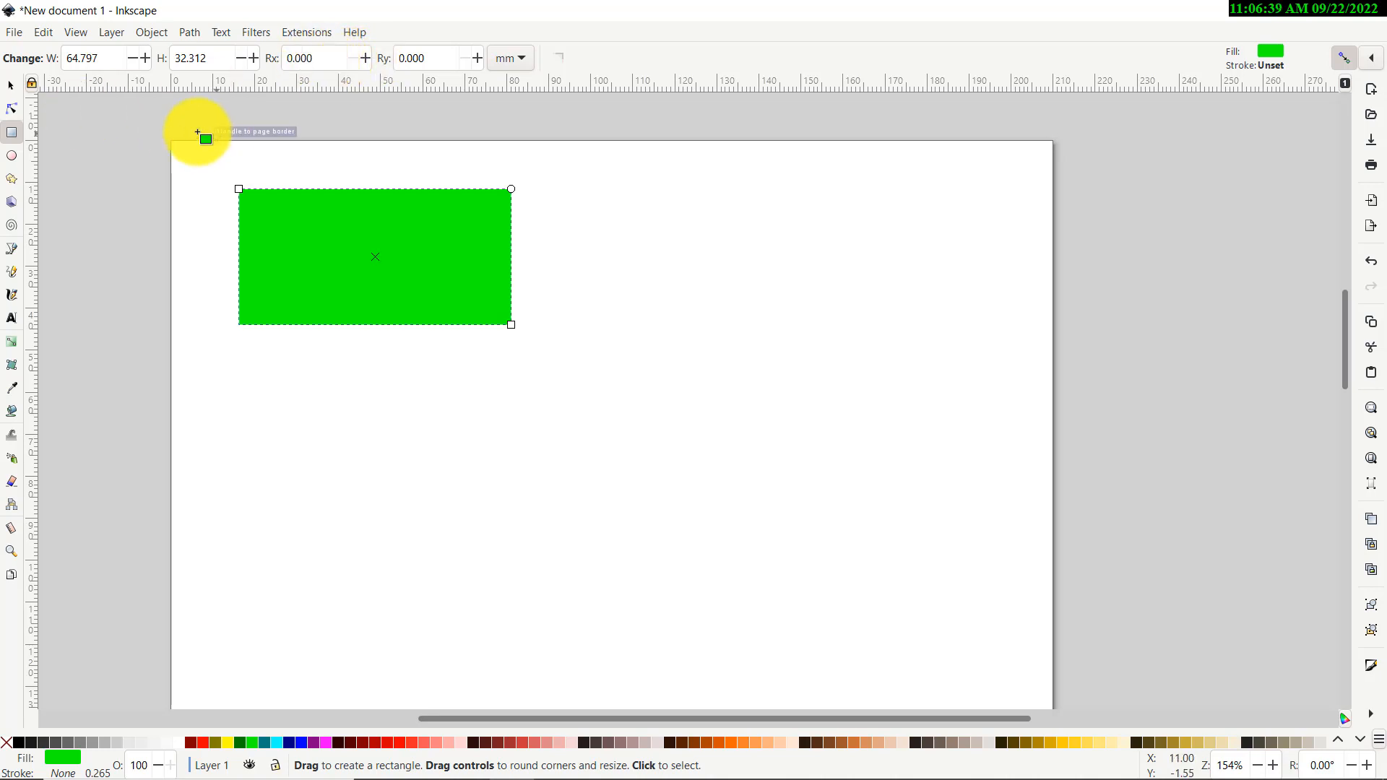
pyautogui.click(11, 85)
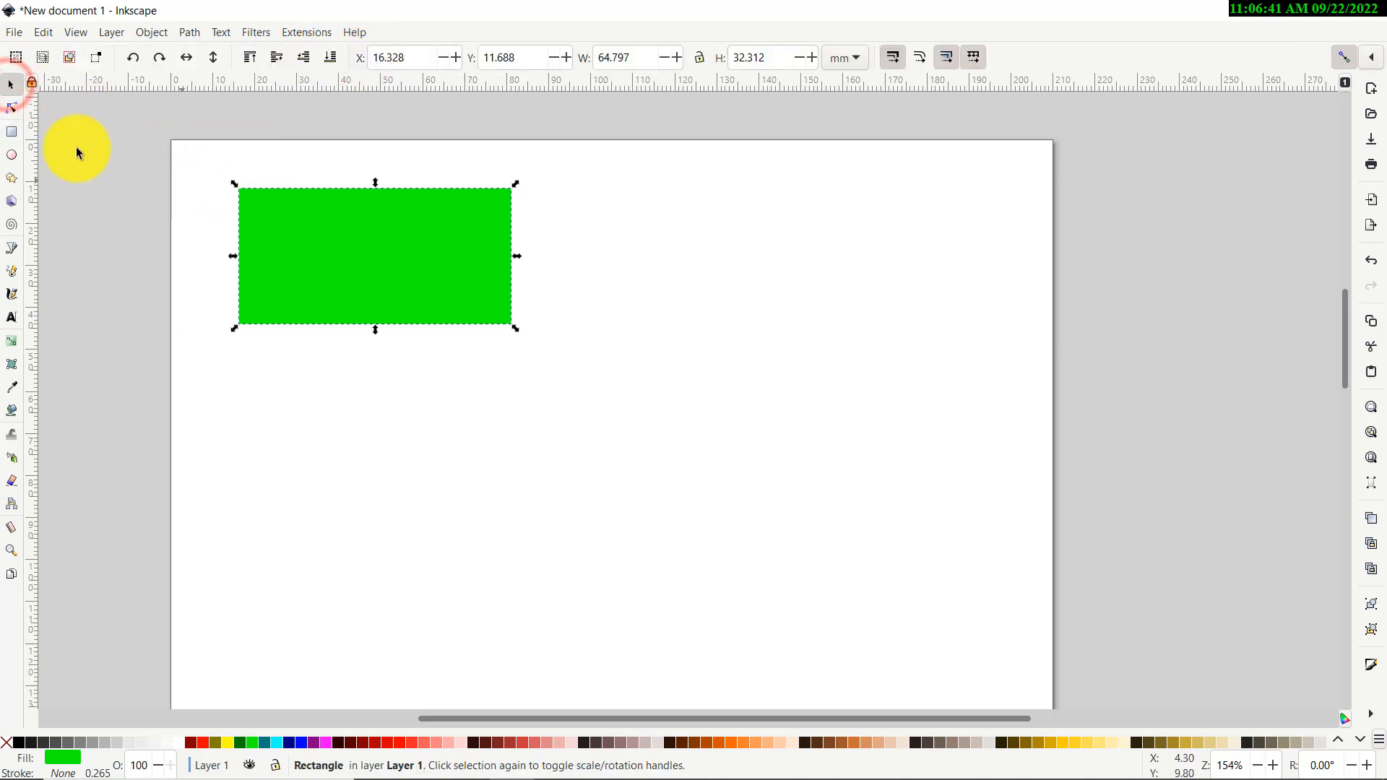
pyautogui.moveTo(321, 249)
pyautogui.mouseDown()
pyautogui.moveTo(402, 248)
pyautogui.moveTo(328, 253)
pyautogui.mouseUp()
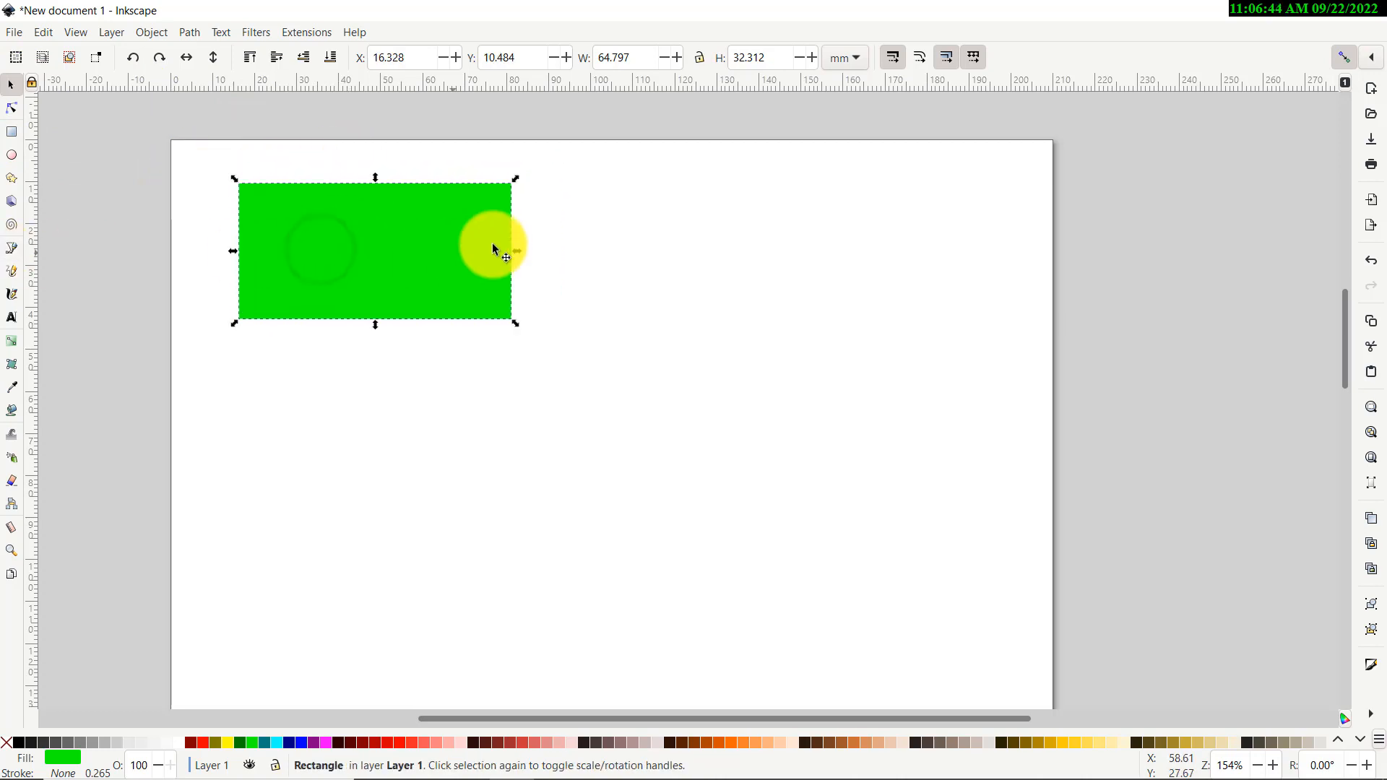
pyautogui.doubleClick(639, 59)
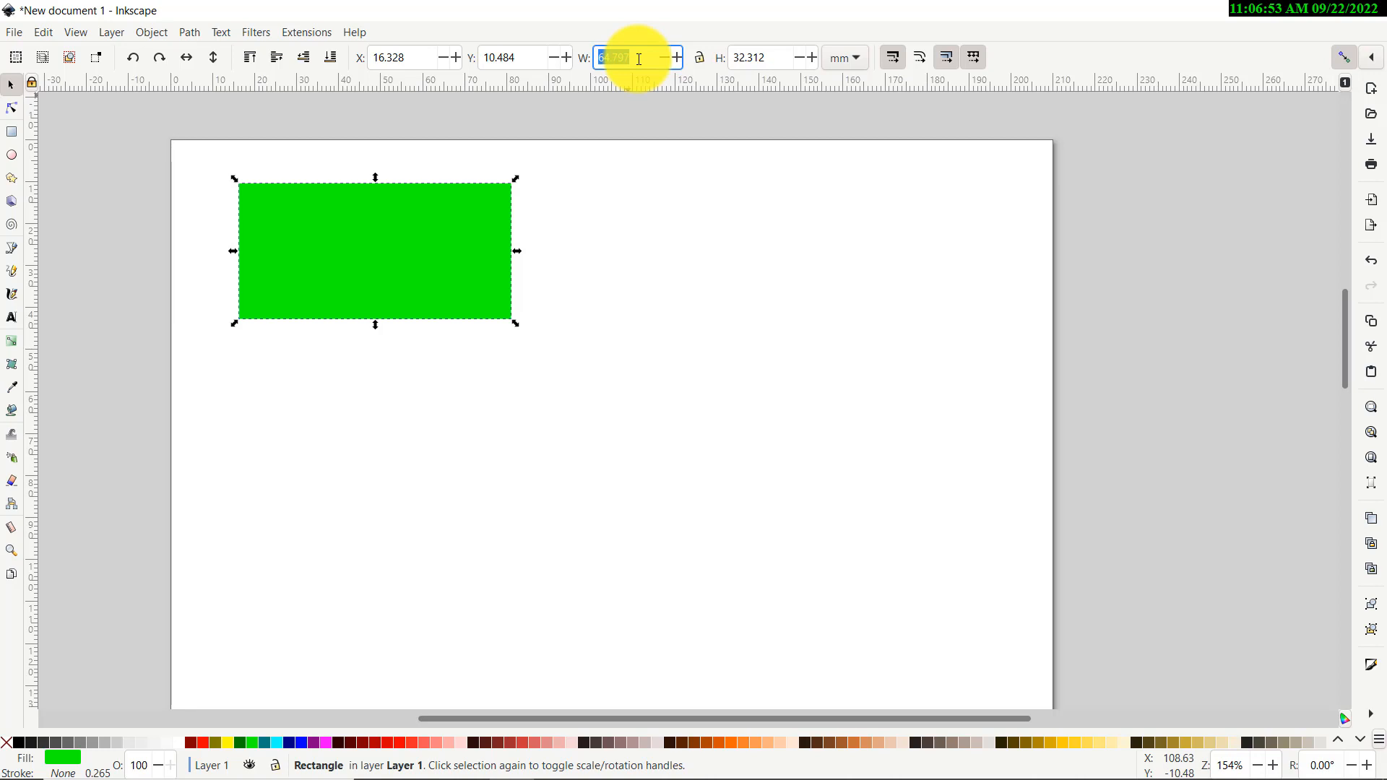
pyautogui.write('50')
pyautogui.press('Tab')
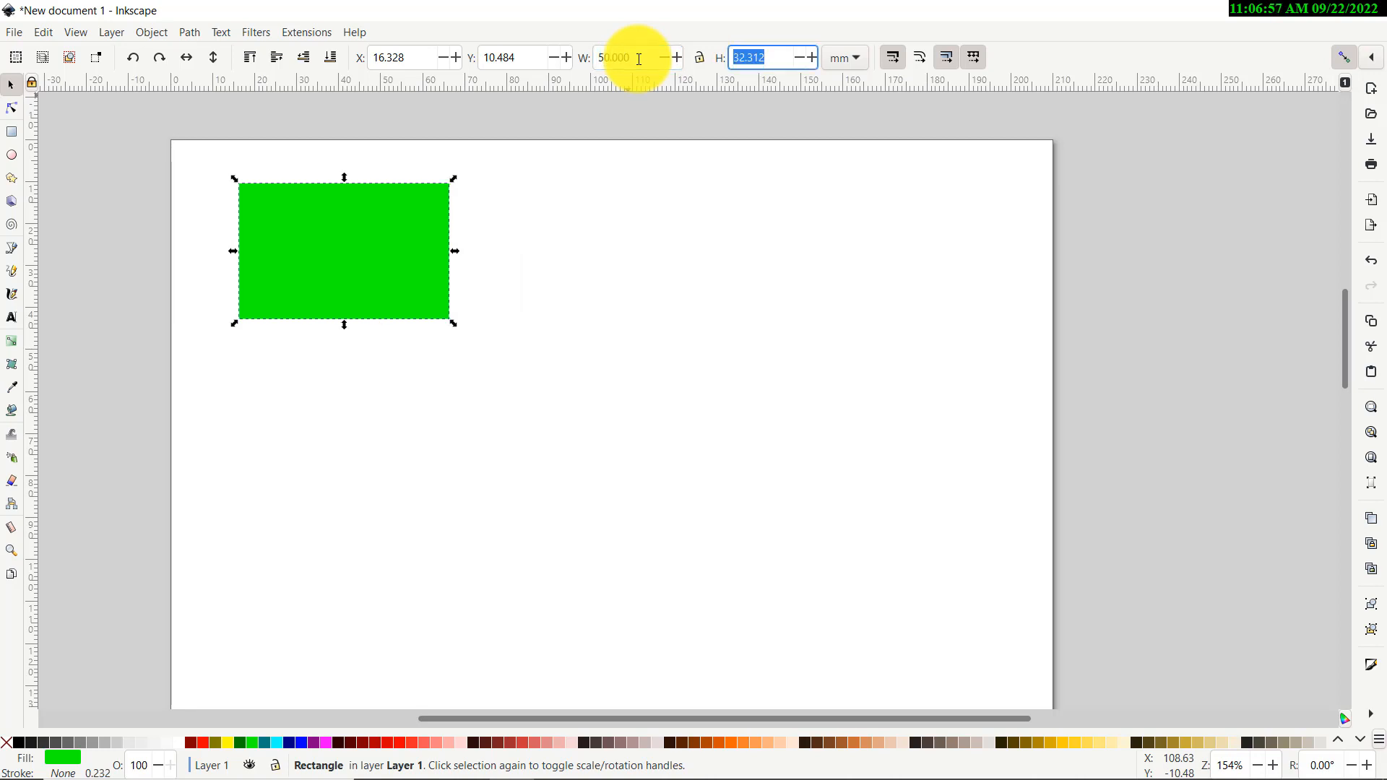
pyautogui.write('25')
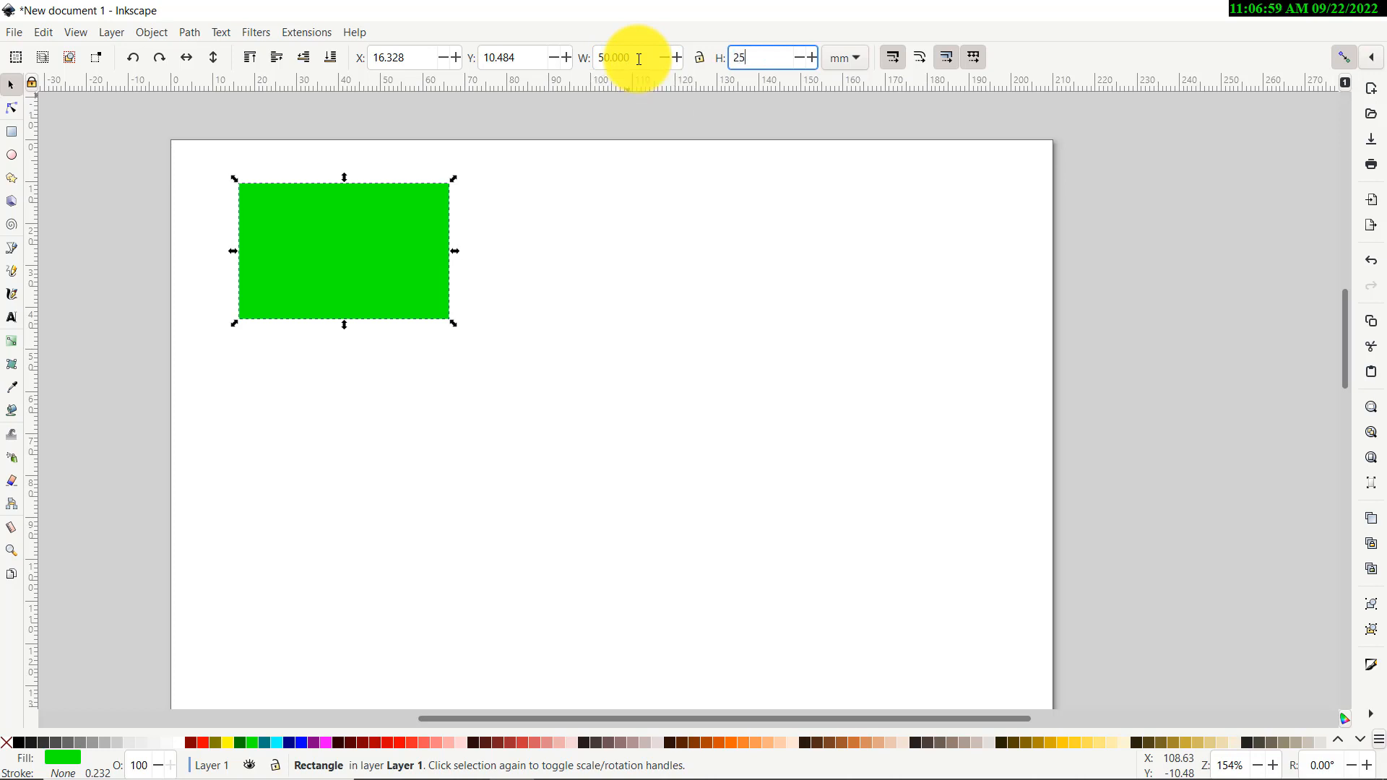
pyautogui.press('Return')
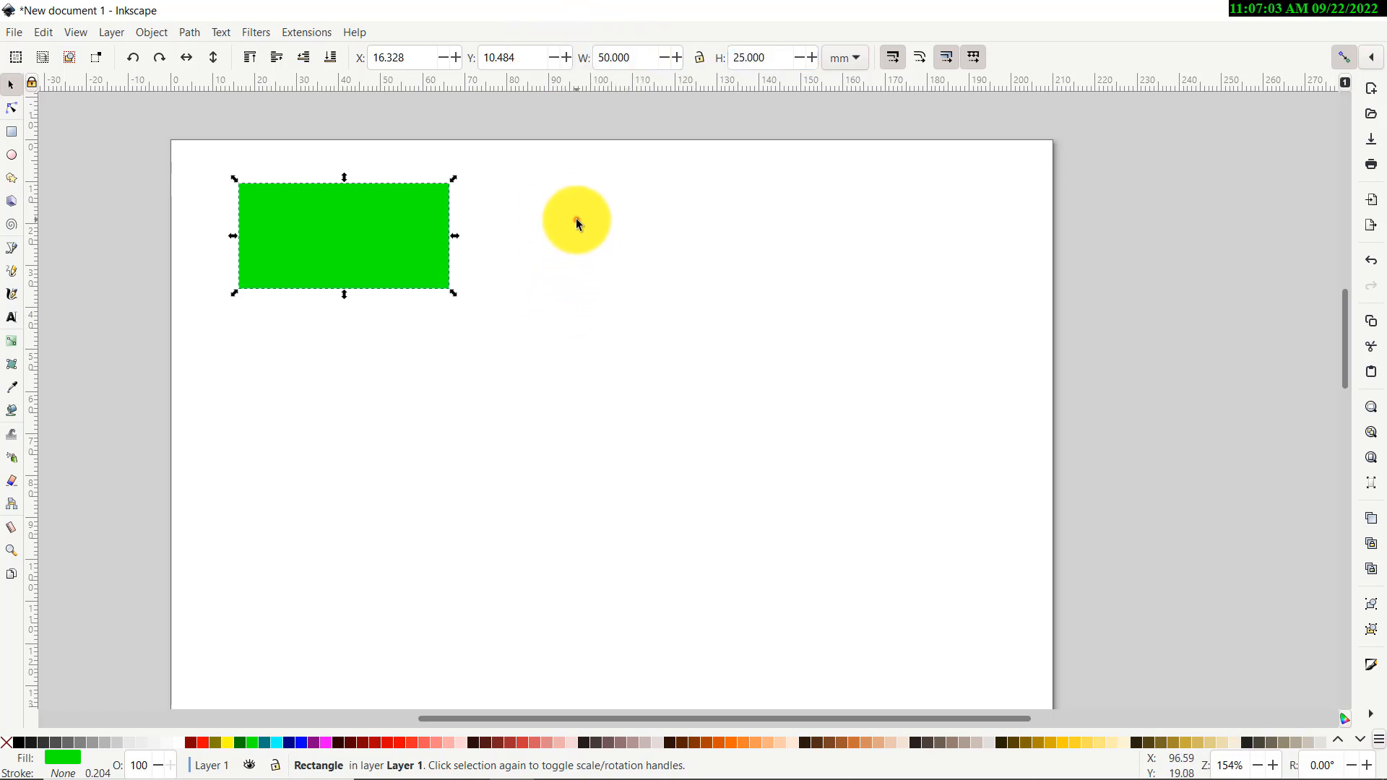
# Move the rectangle up-right and paste a copy below it, leaving a gap
pyautogui.click(577, 219)
pyautogui.moveTo(383, 246); pyautogui.dragTo(442, 219)
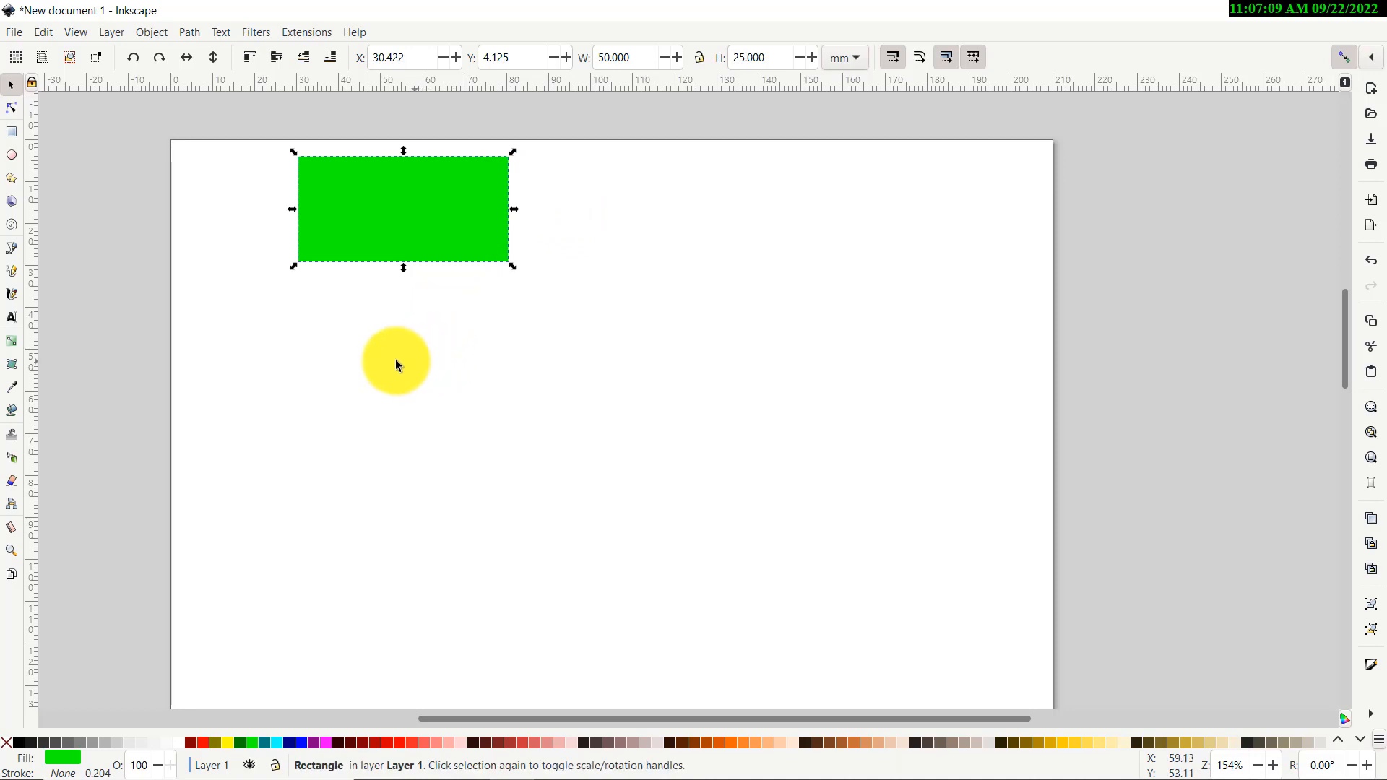
pyautogui.hotkey('ctrl', 'v')
pyautogui.moveTo(393, 338); pyautogui.dragTo(464, 396)
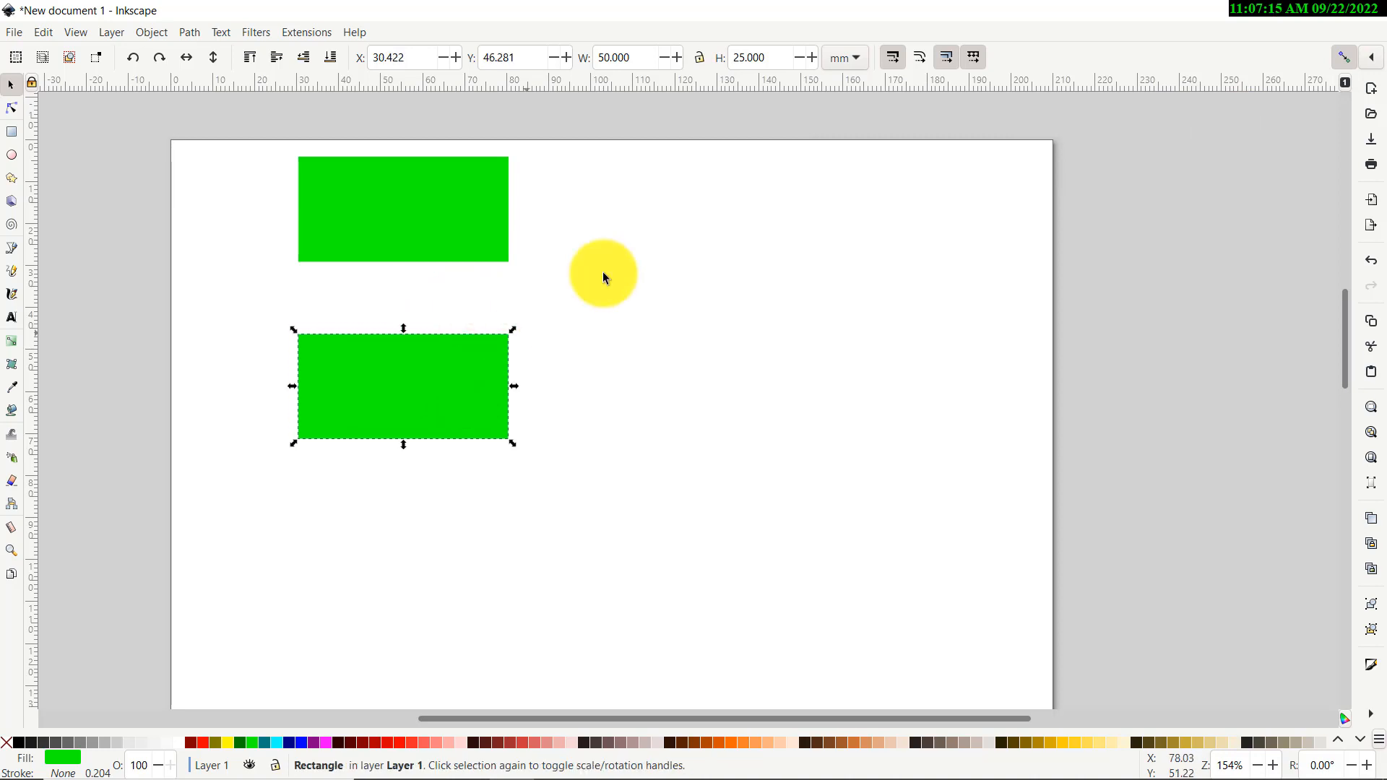
pyautogui.click(600, 253)
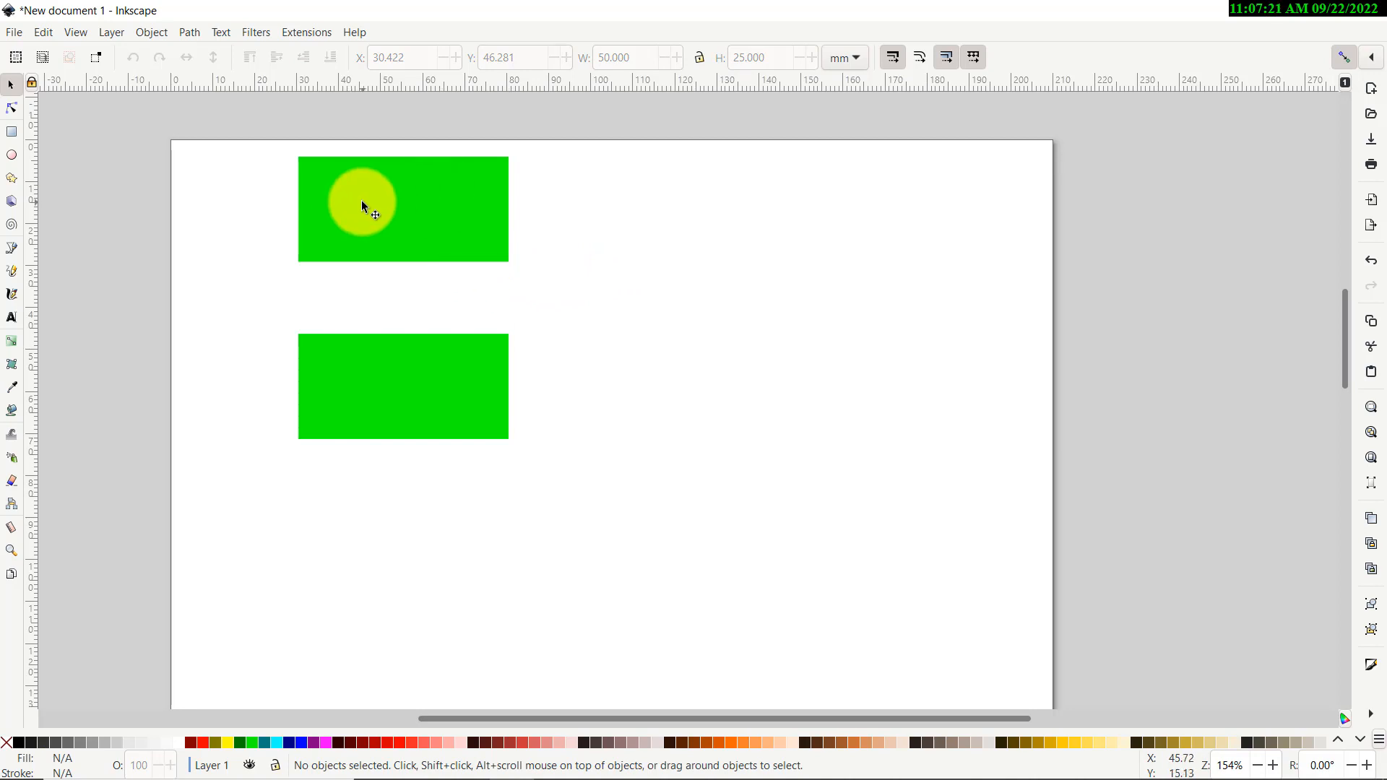
# Draw a thin rectangle left of the green shapes, sized 10 mm wide by 3 mm high
pyautogui.click(11, 133)
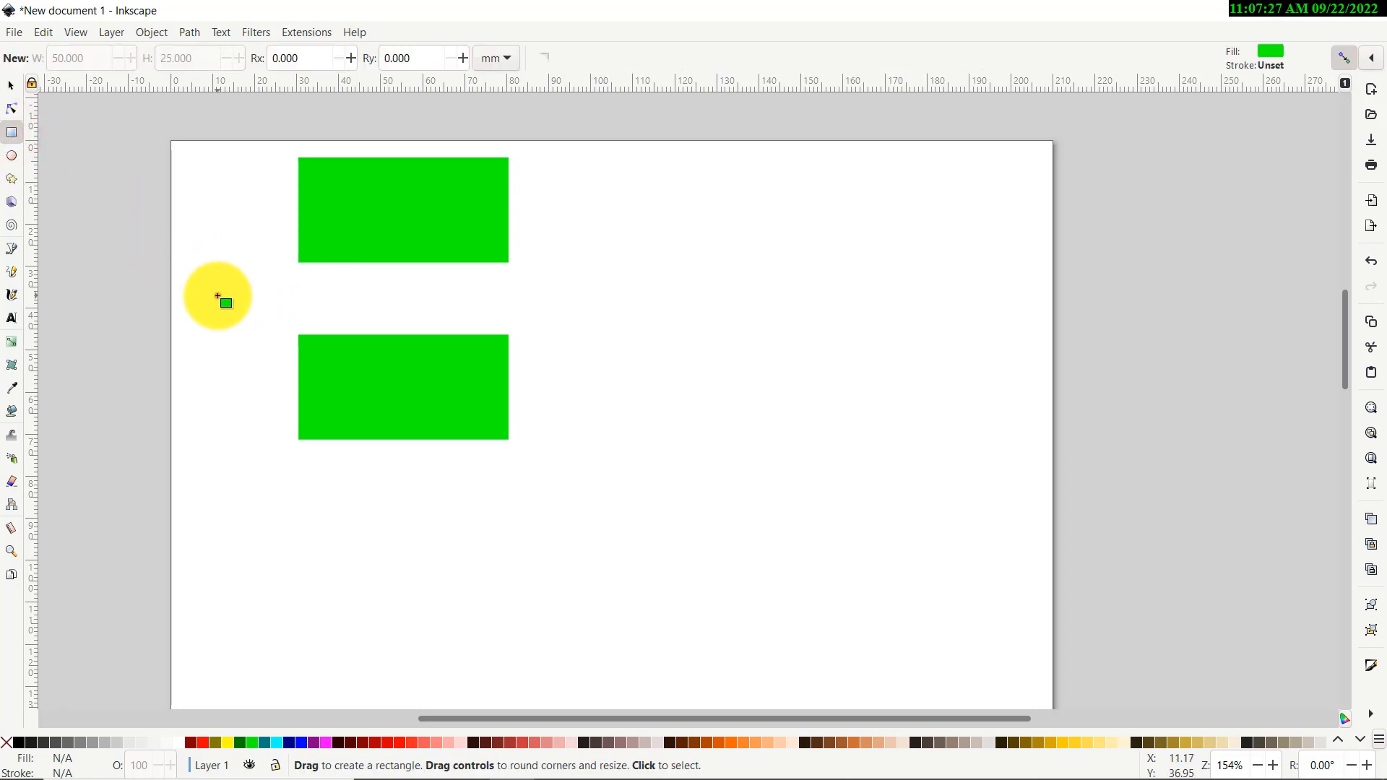
pyautogui.moveTo(217, 297); pyautogui.dragTo(268, 288)
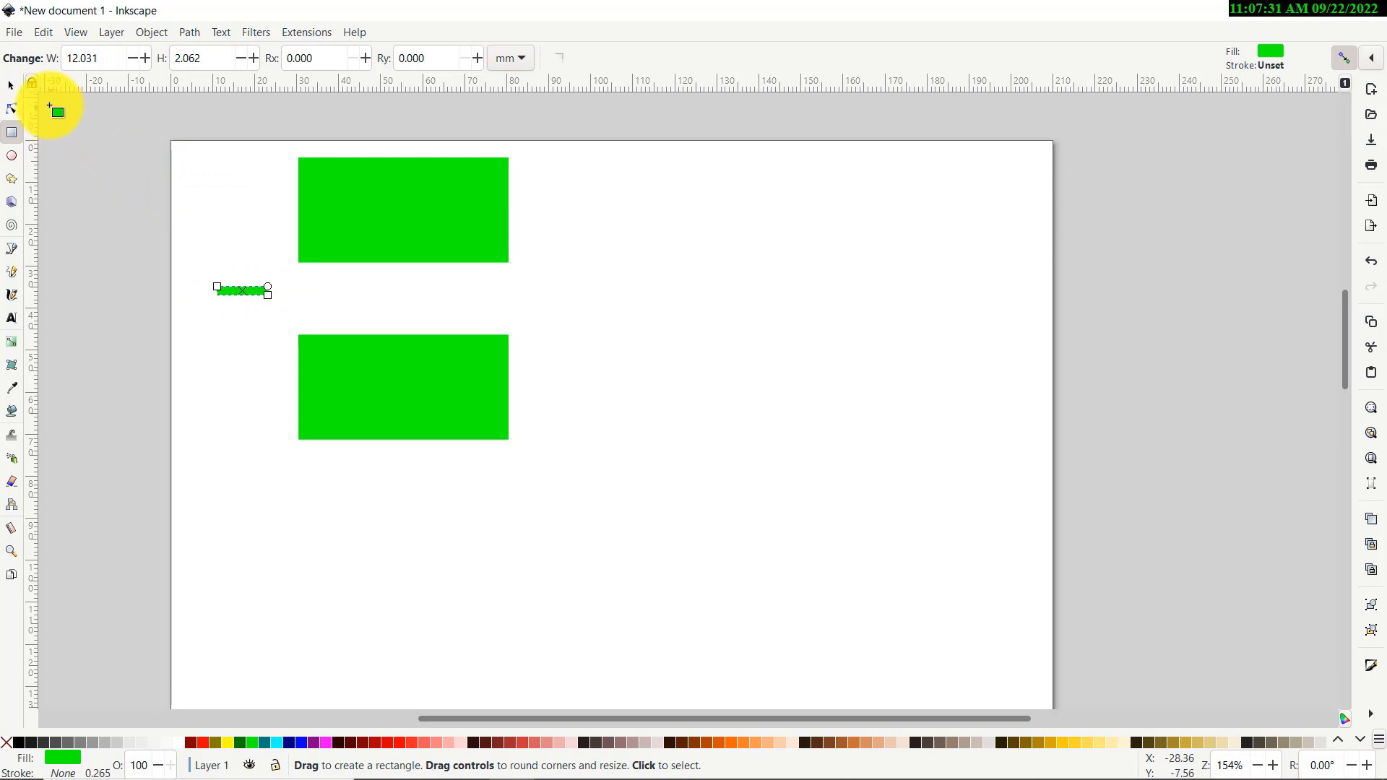
pyautogui.doubleClick(207, 59)
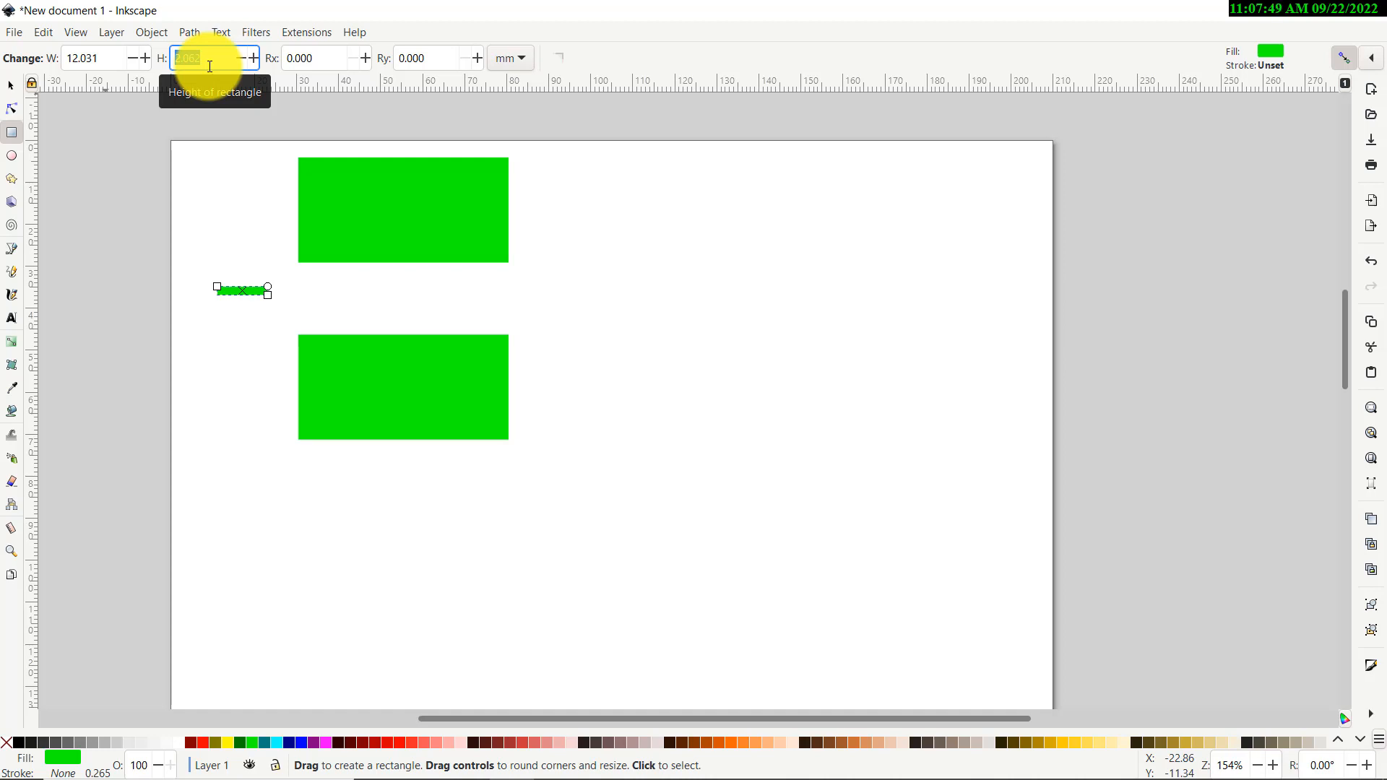
pyautogui.write('3')
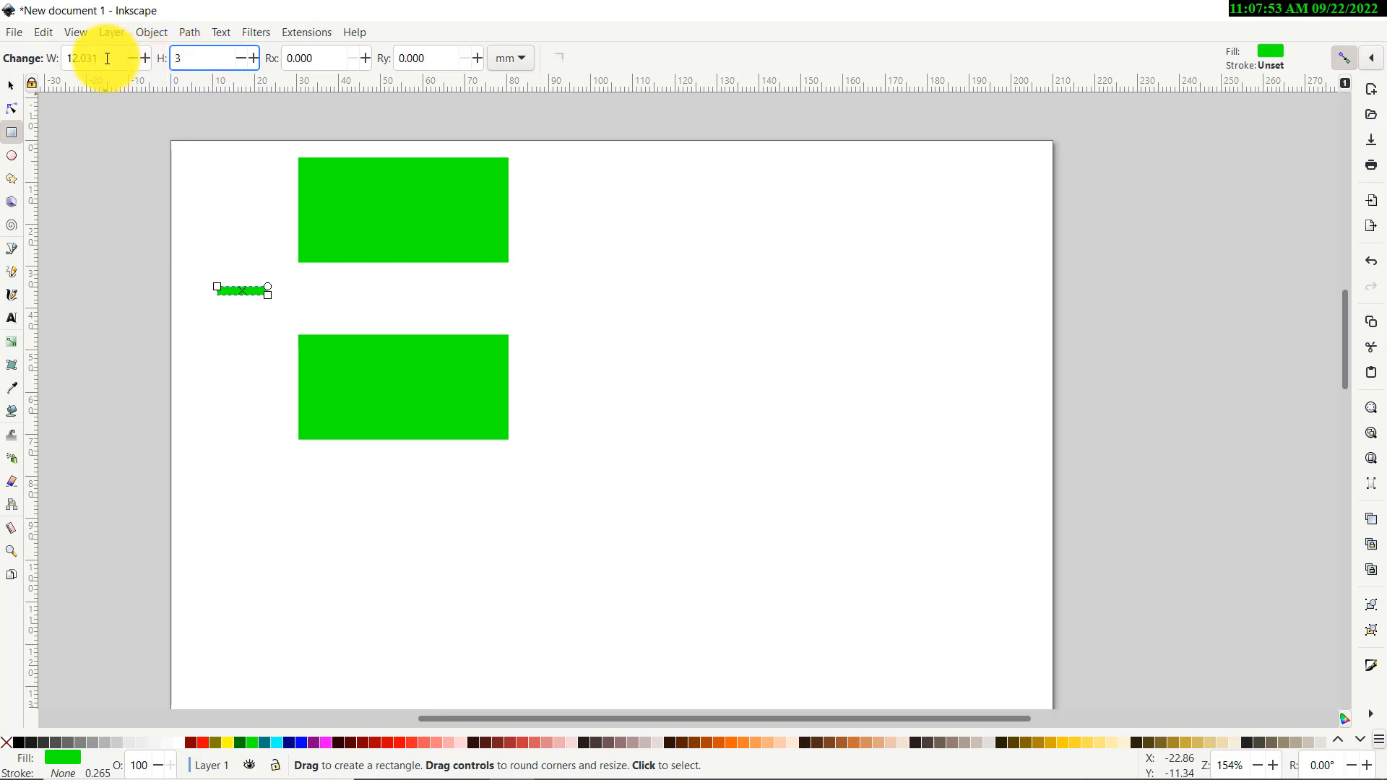
pyautogui.moveTo(106, 57); pyautogui.dragTo(14, 58)
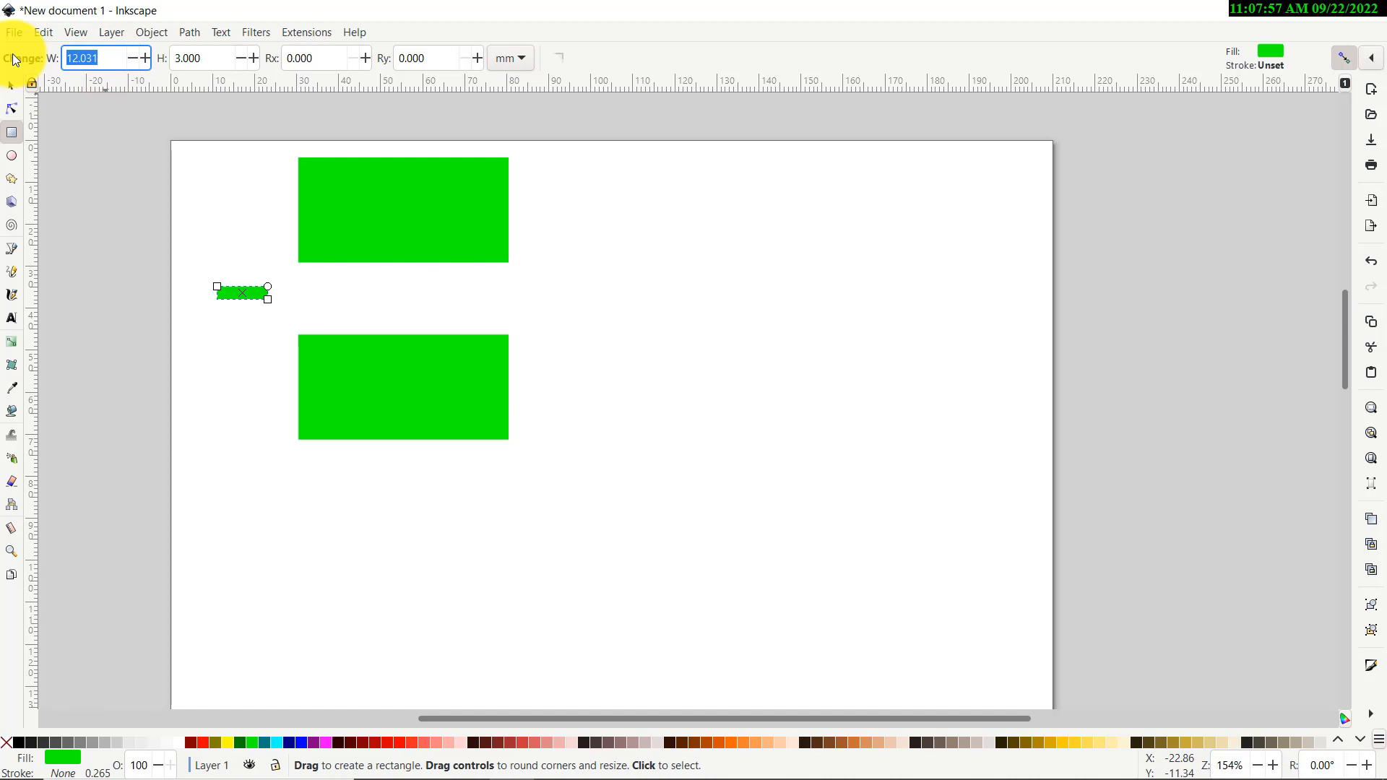
pyautogui.write('10')
pyautogui.press('Return')
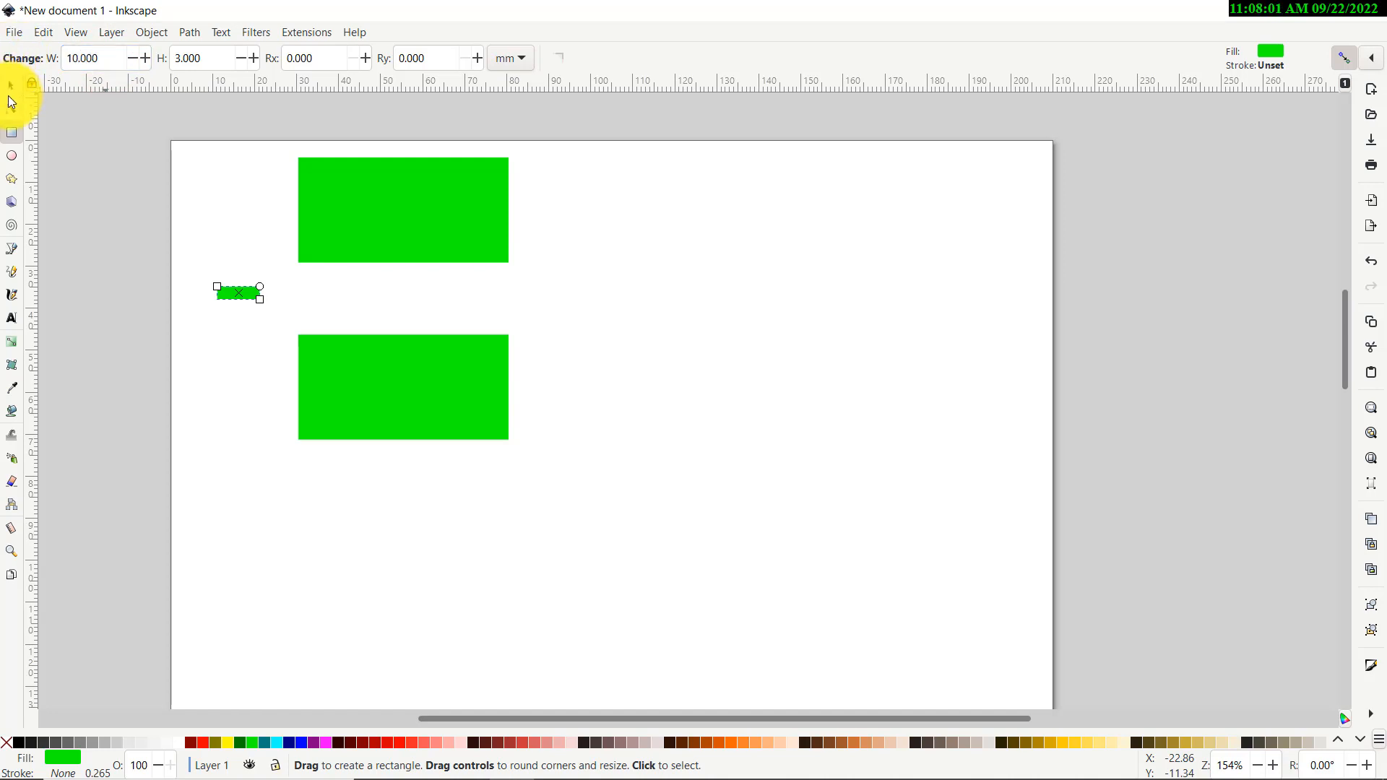
pyautogui.click(10, 90)
pyautogui.click(205, 204)
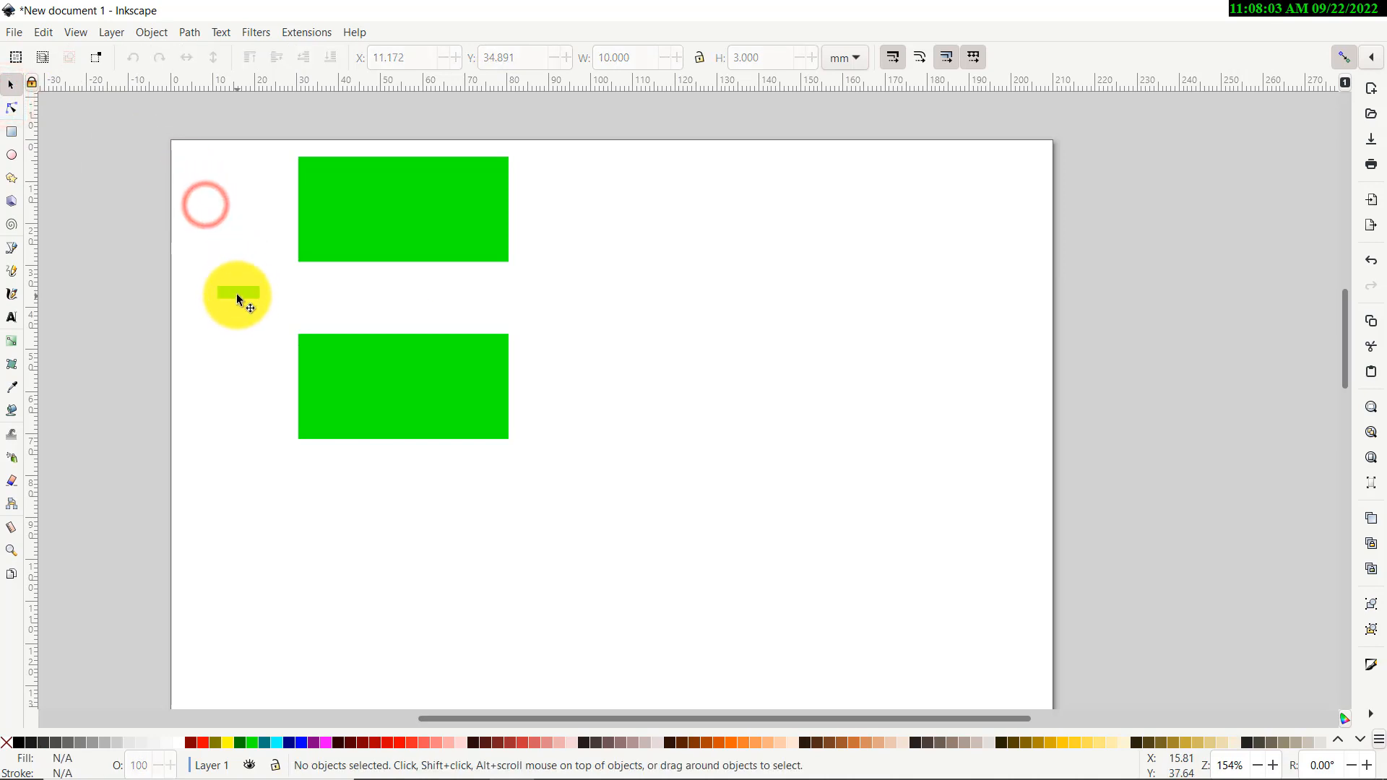
# Nudge the small bar up slightly and enable snapping to bounding-box centers
pyautogui.moveTo(236, 293); pyautogui.dragTo(252, 279)
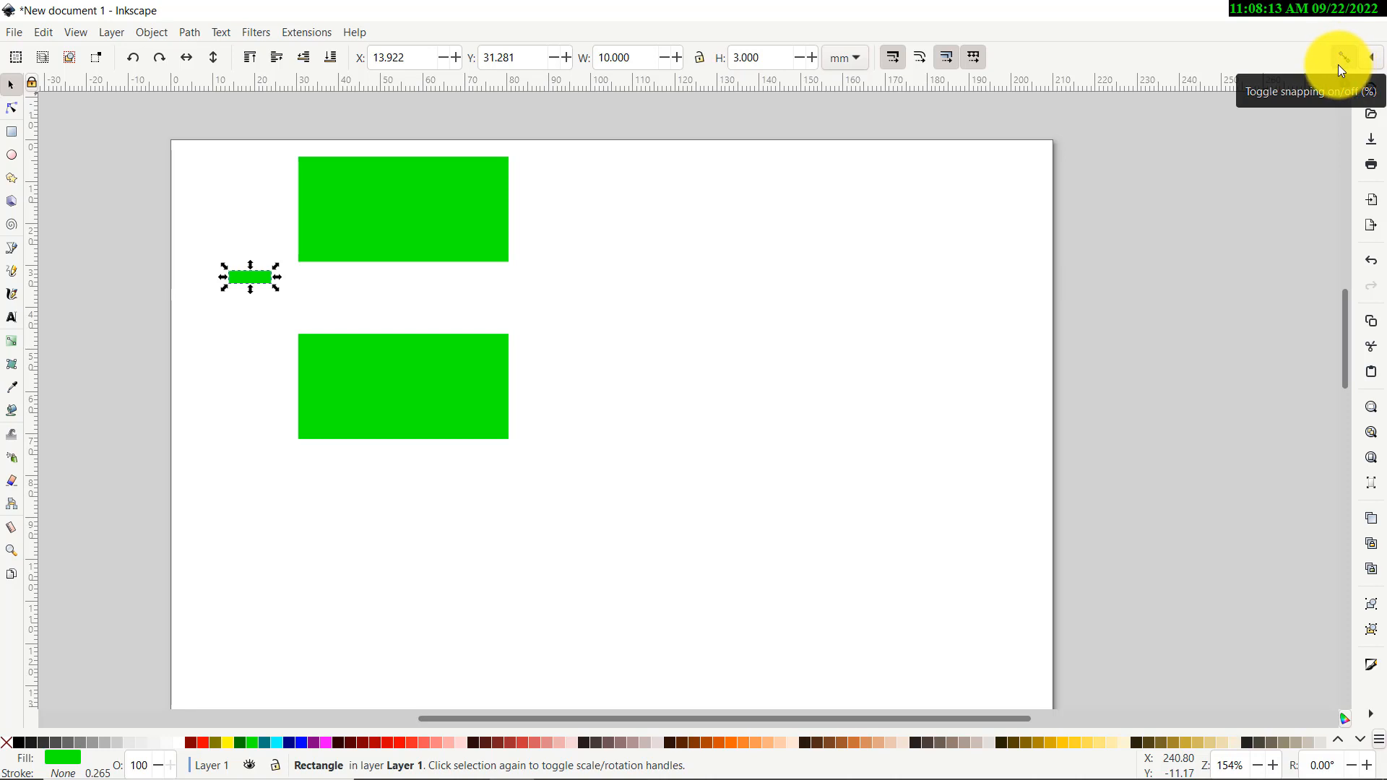
pyautogui.click(1370, 59)
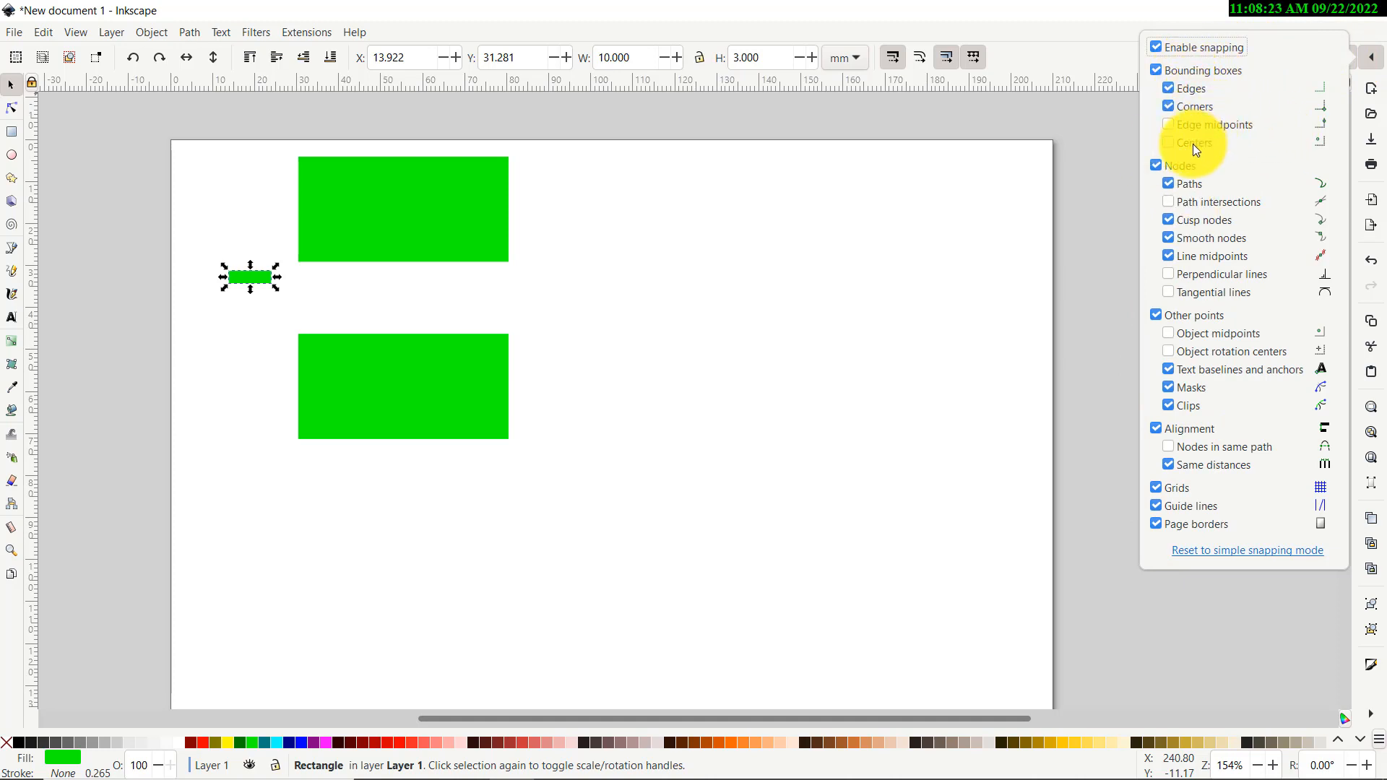
pyautogui.click(1169, 142)
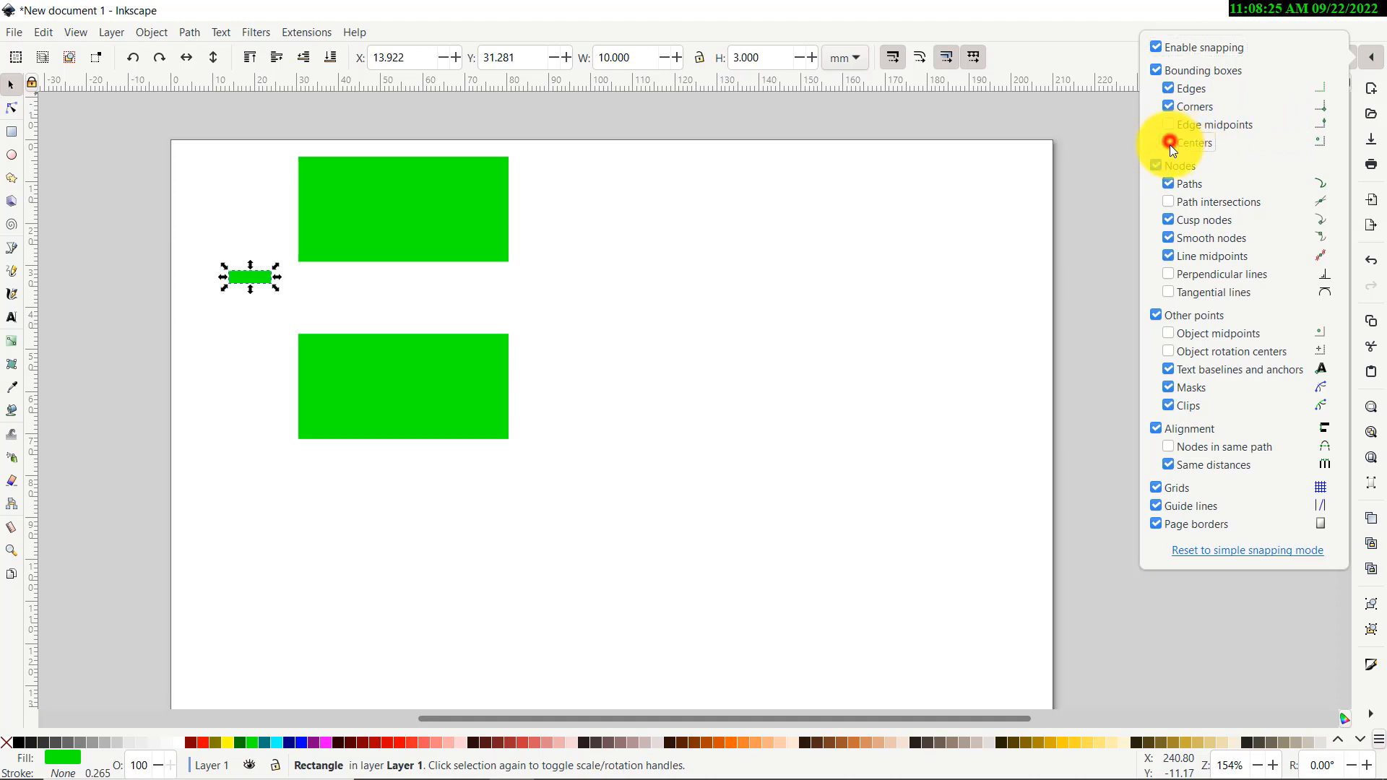
pyautogui.click(1103, 189)
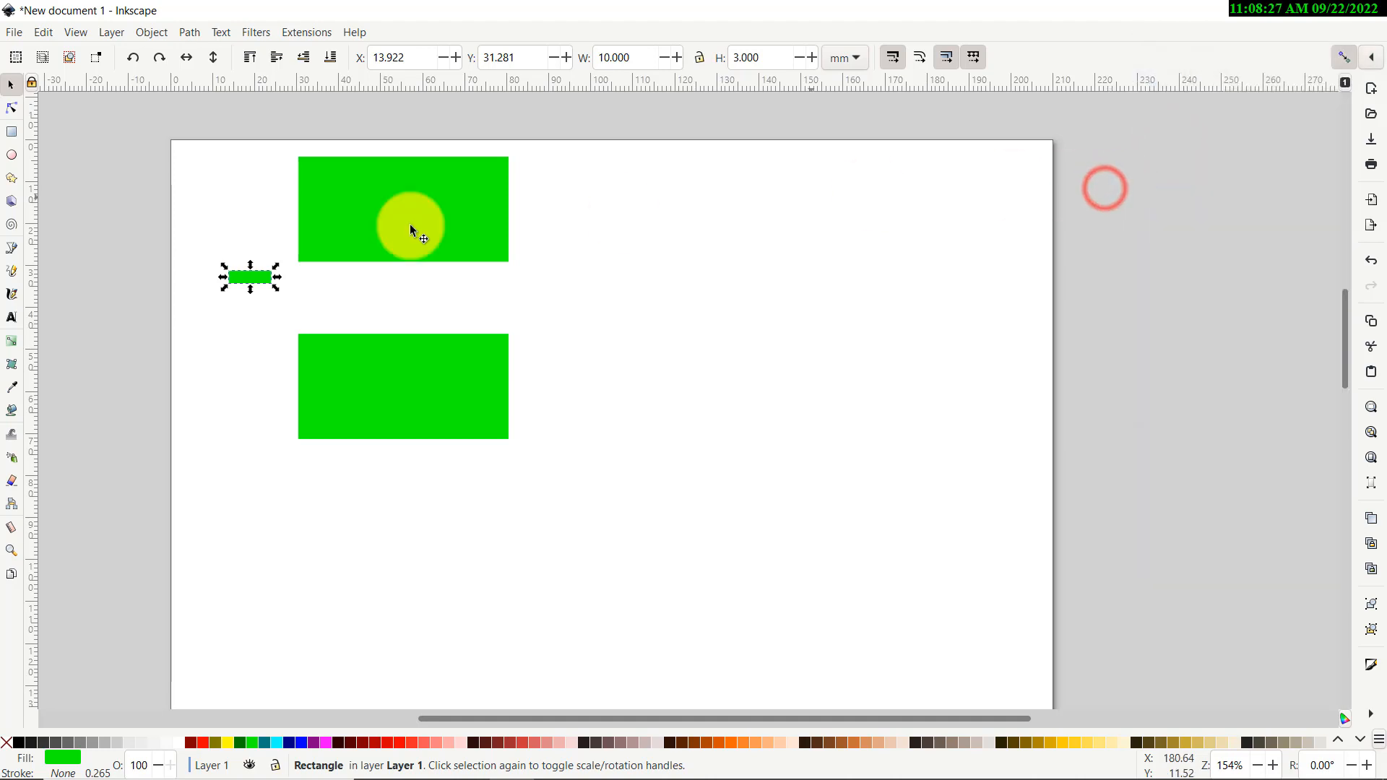
# Fill the bar red, set it under the upper rectangle's bottom-right corner, and place a copy at bottom-left
pyautogui.click(202, 740)
pyautogui.scroll(1, 239, 423)
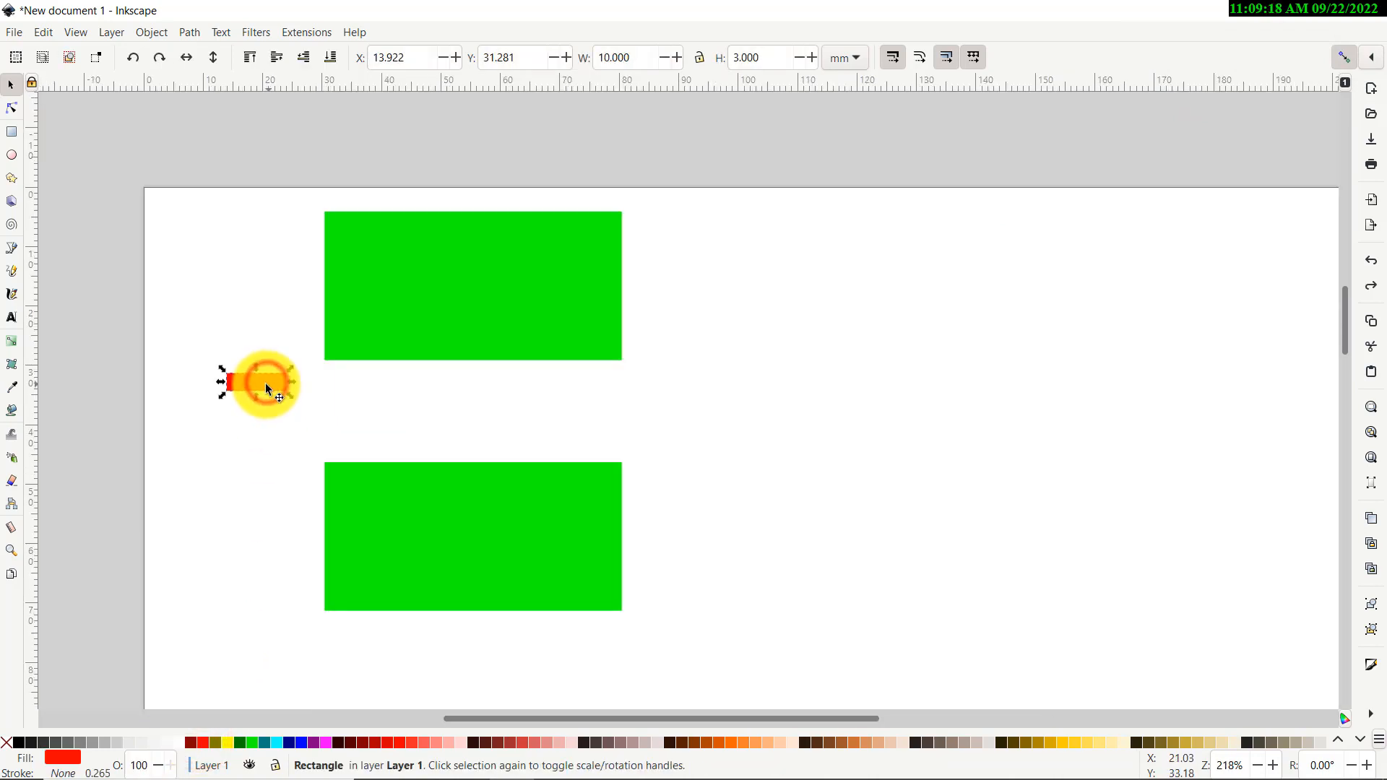
pyautogui.moveTo(266, 383); pyautogui.dragTo(608, 383)
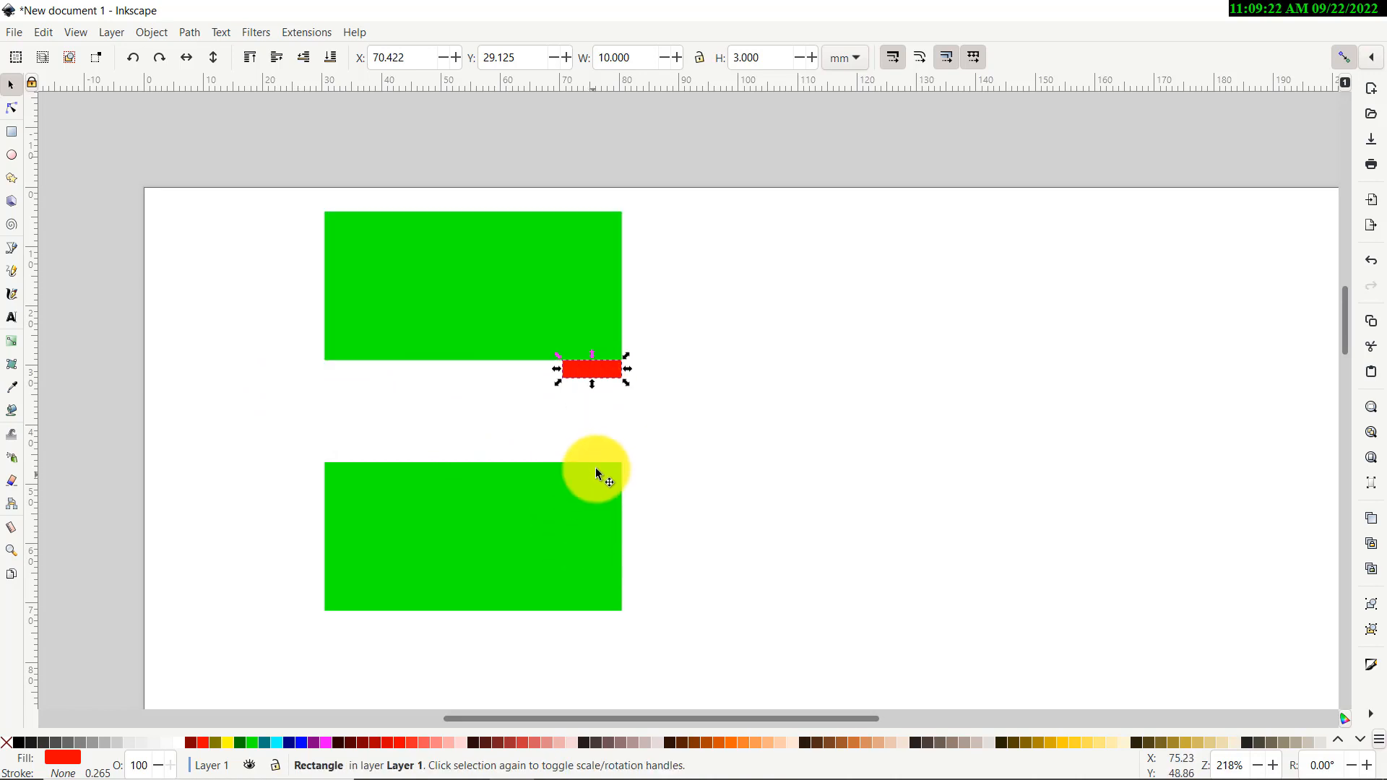
pyautogui.hotkey('ctrl', 'c')
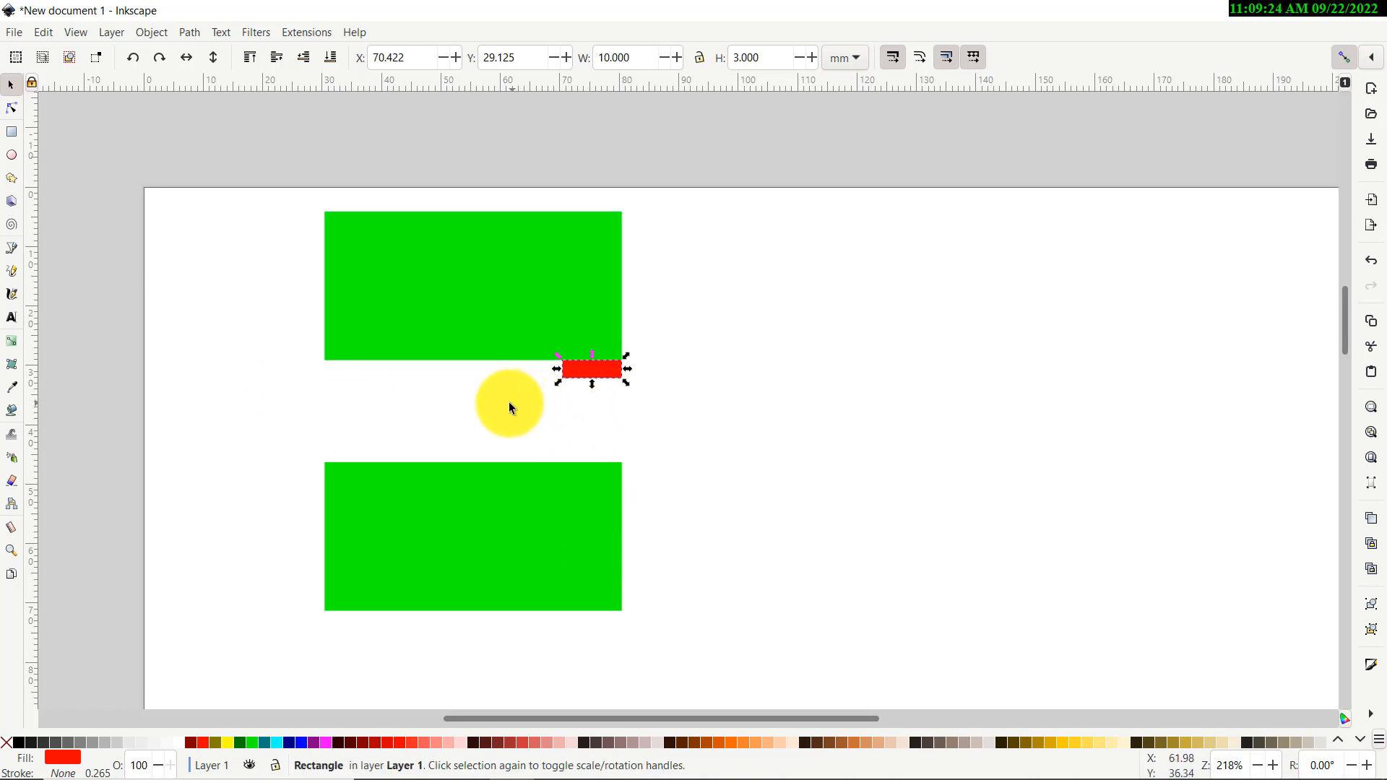
pyautogui.hotkey('ctrl', 'v')
pyautogui.moveTo(532, 403); pyautogui.dragTo(367, 371)
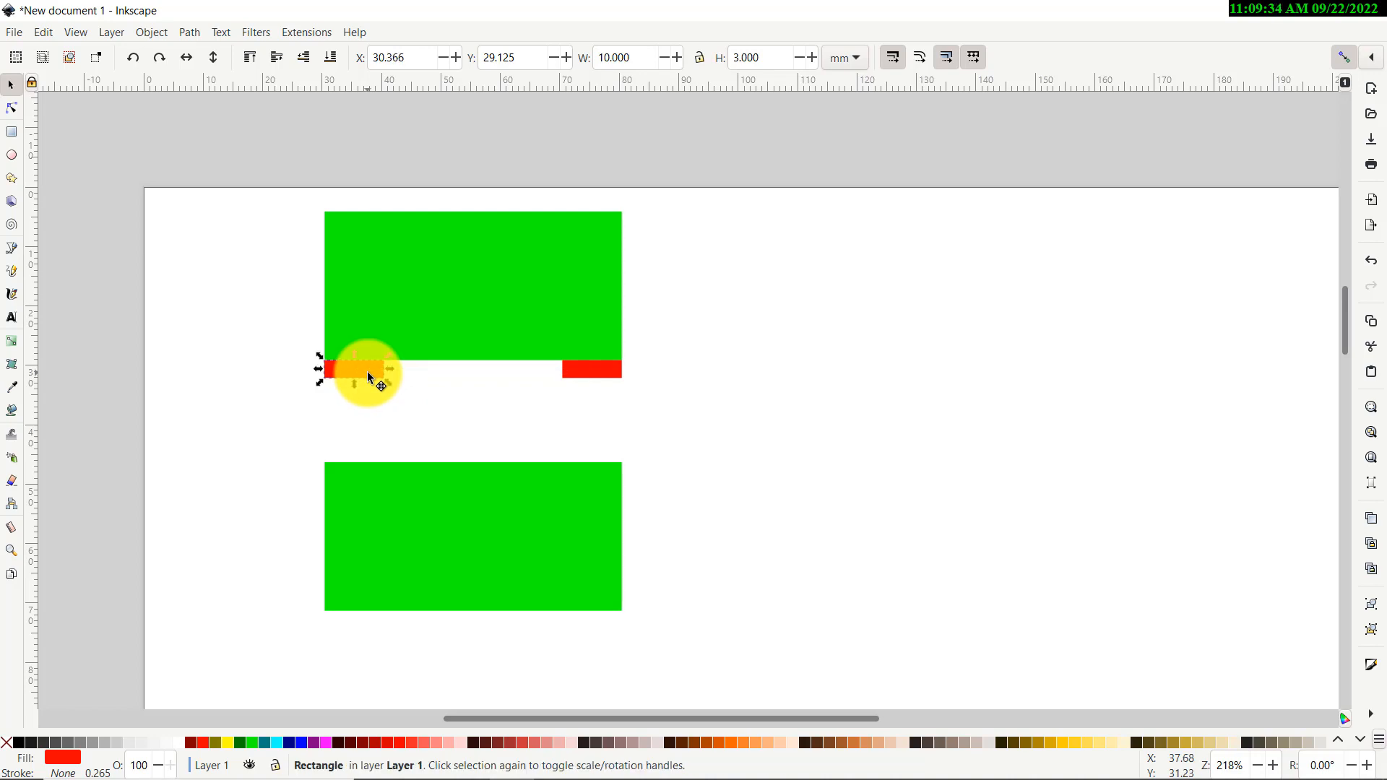
# Zoom in to set the left tab flush with the rectangle's edge, then select both tabs
pyautogui.click(290, 358)
pyautogui.press('ctrl')
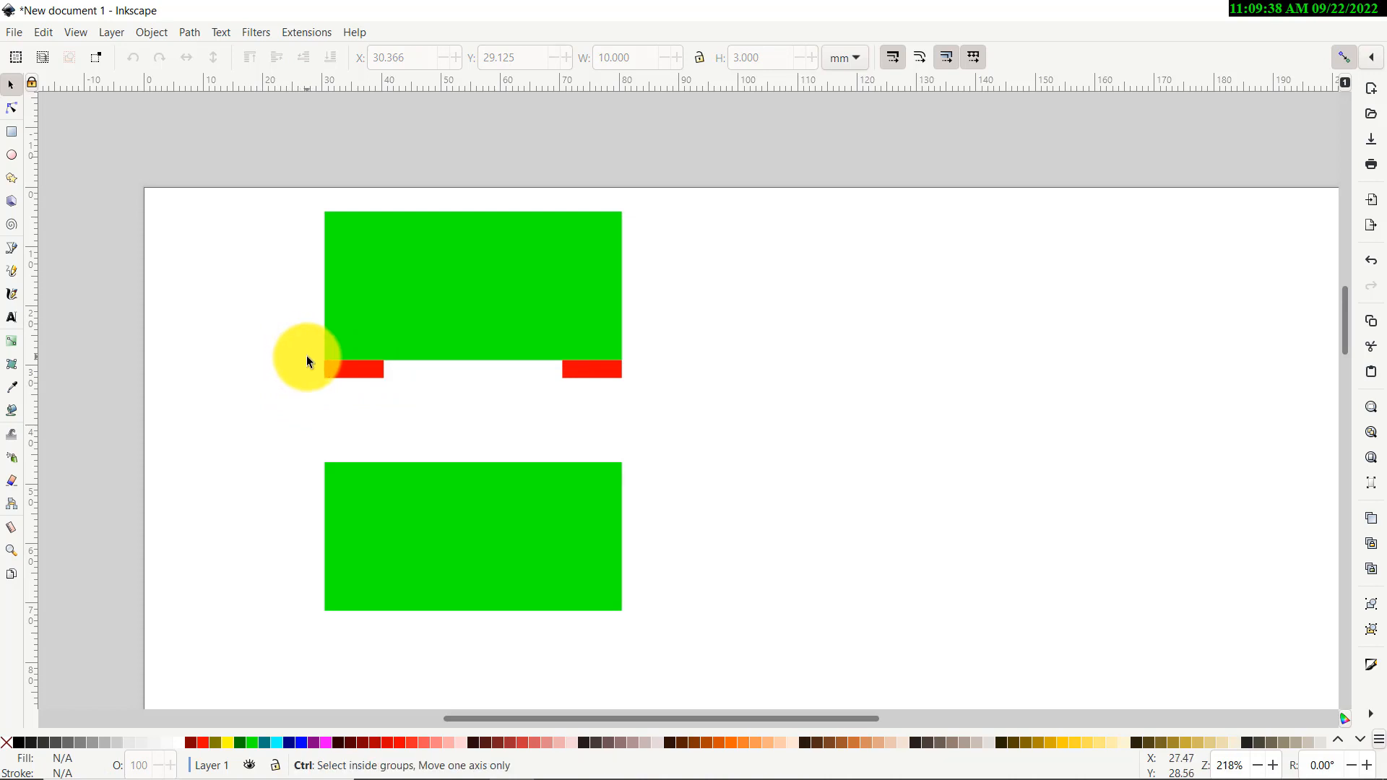
pyautogui.scroll(9, 327, 366)
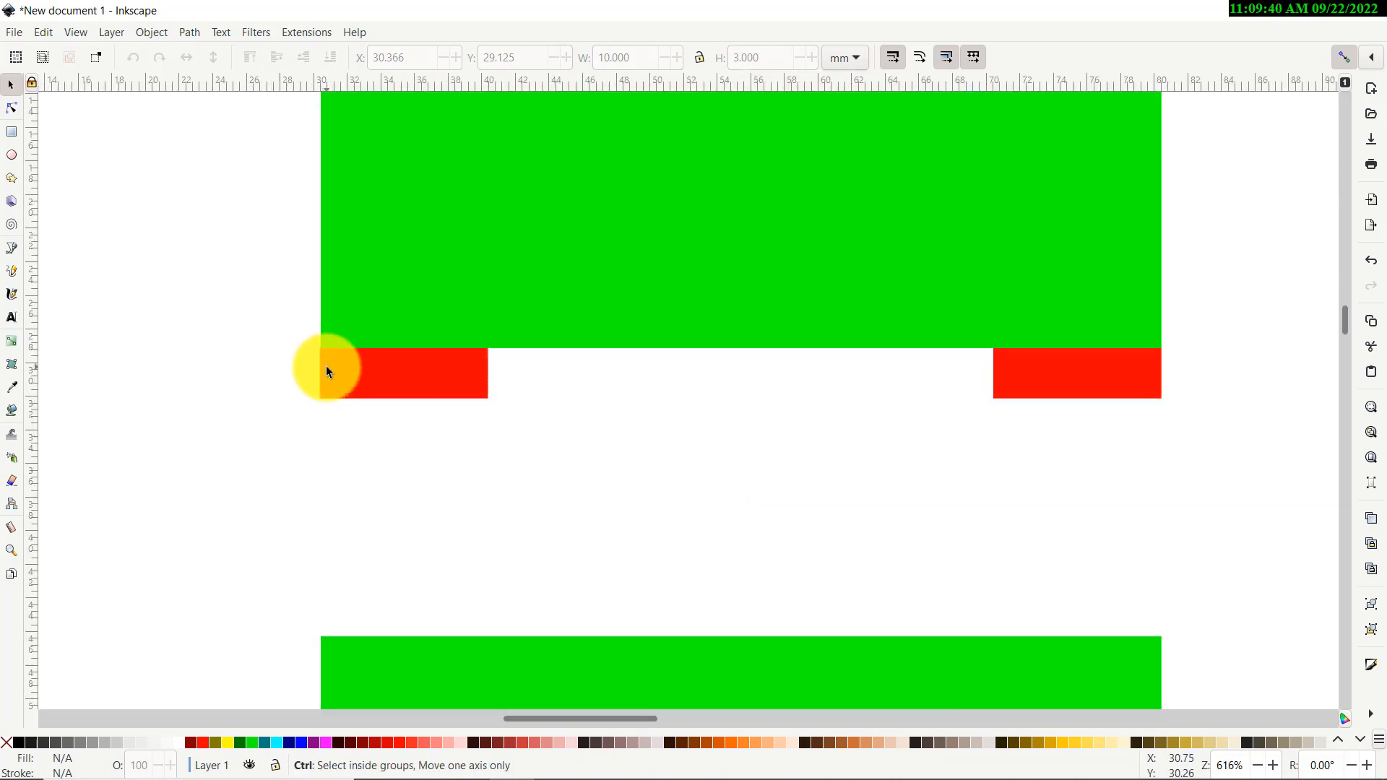
pyautogui.moveTo(415, 344); pyautogui.dragTo(445, 344)
pyautogui.click(241, 214)
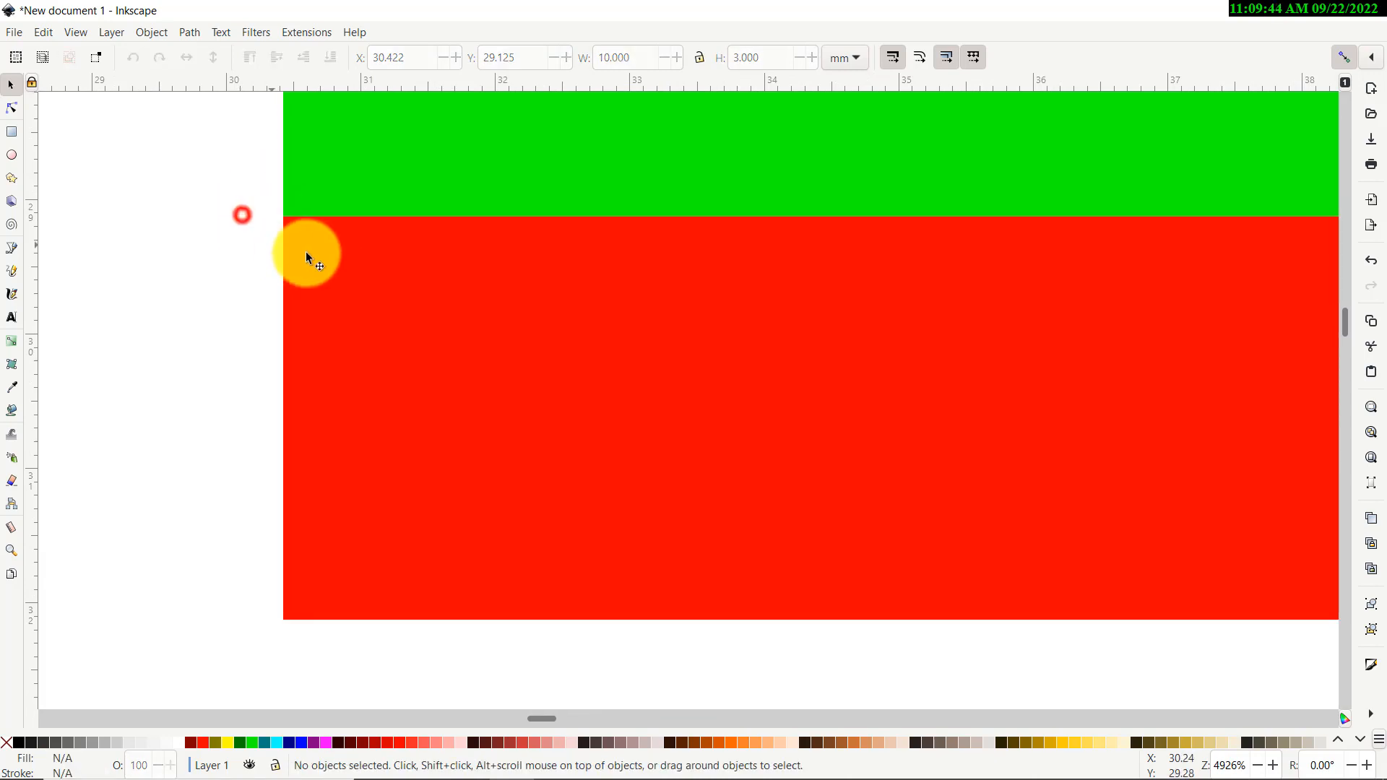
pyautogui.scroll(-8, 216, 271)
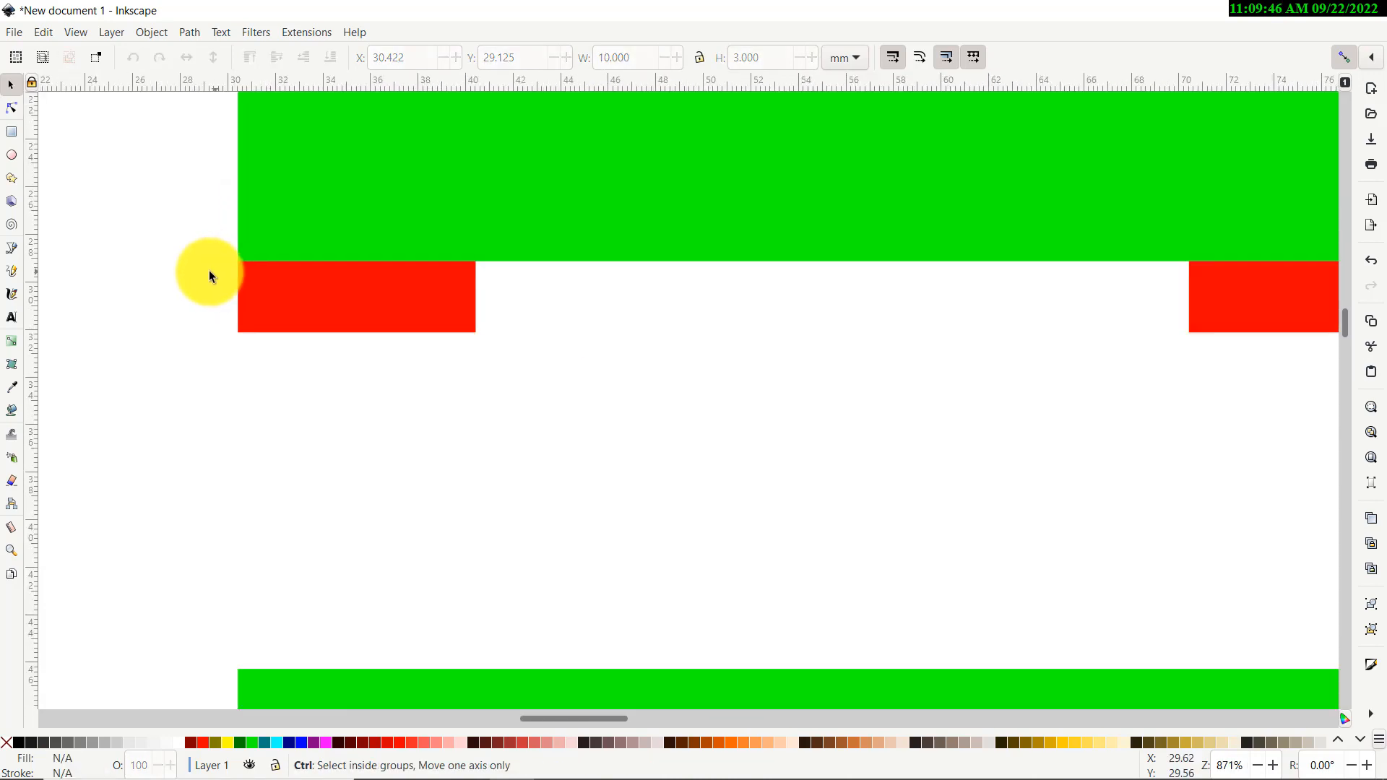
pyautogui.scroll(5, 306, 396)
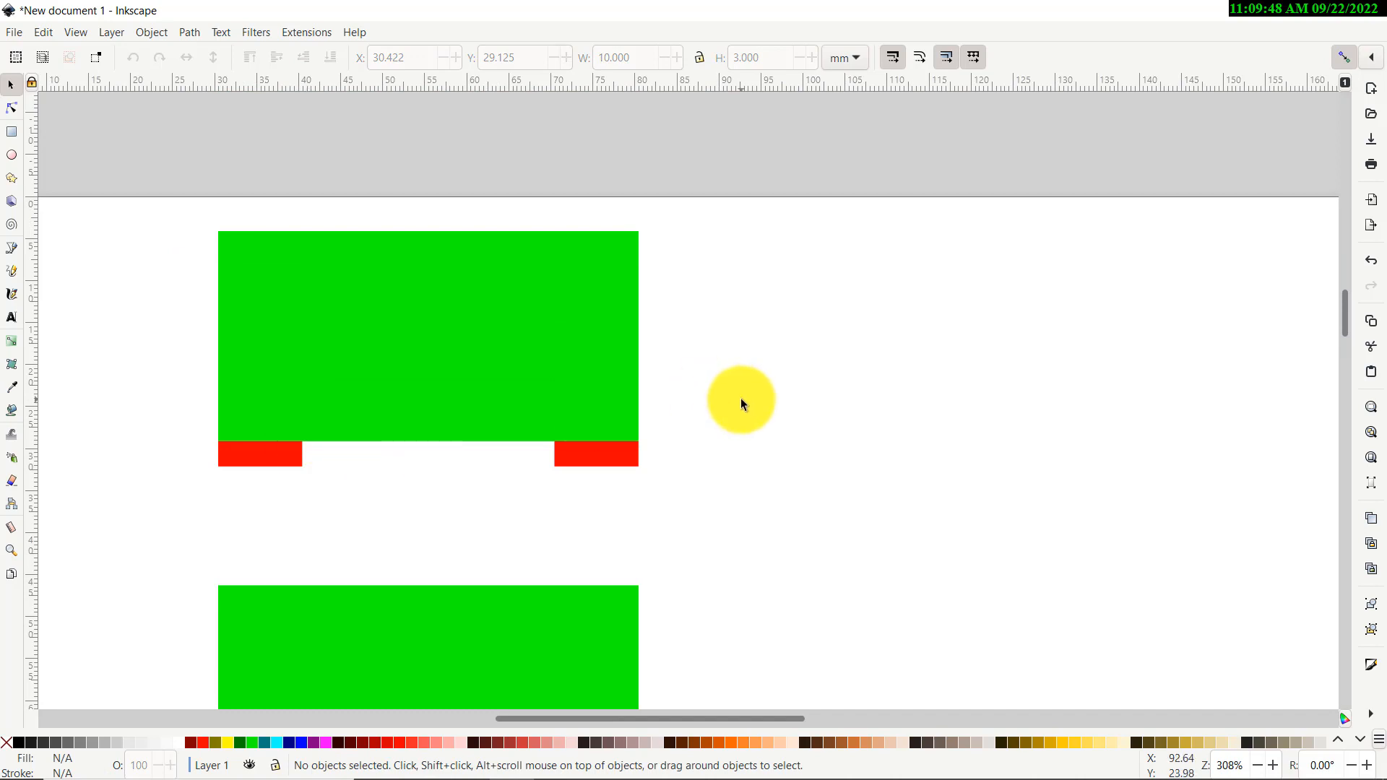
pyautogui.scroll(-5, 724, 394)
pyautogui.scroll(3, 715, 388)
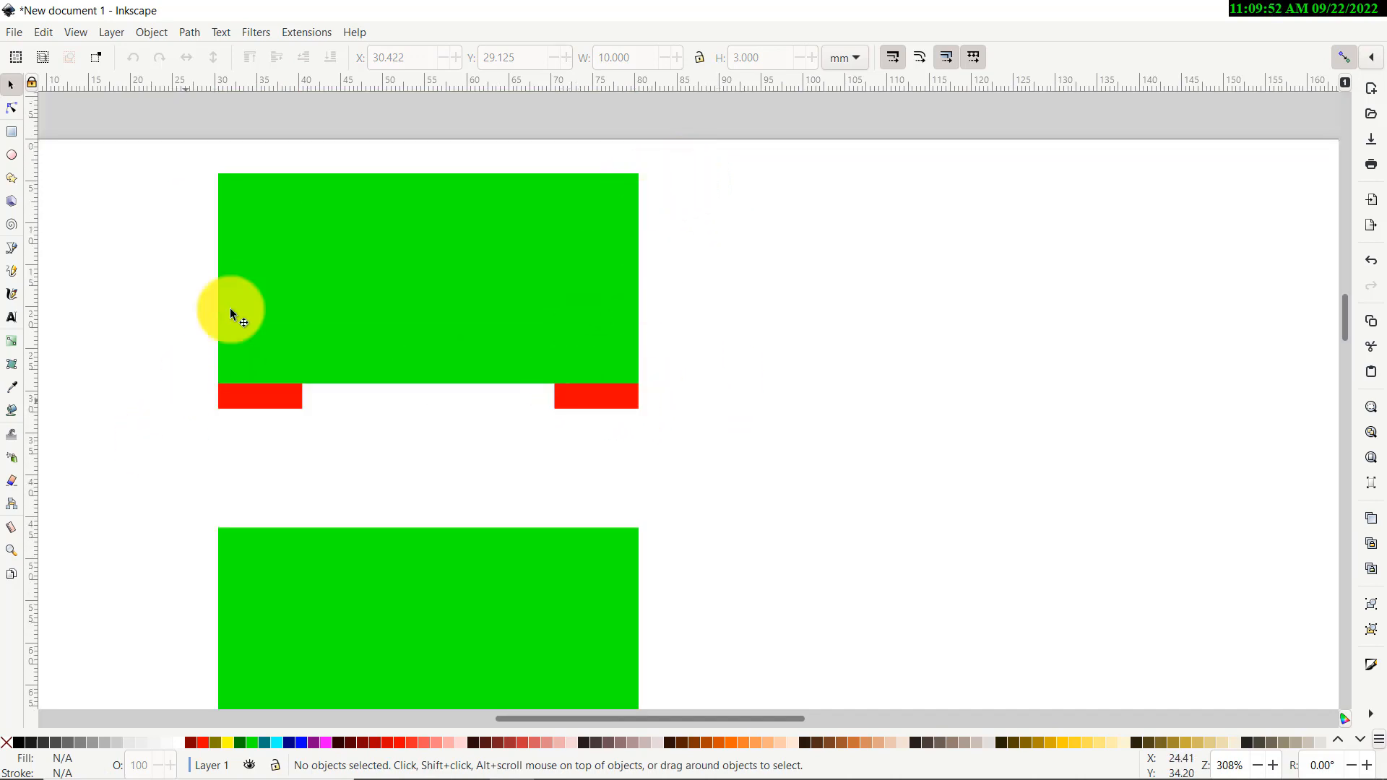
pyautogui.scroll(-3, 123, 355)
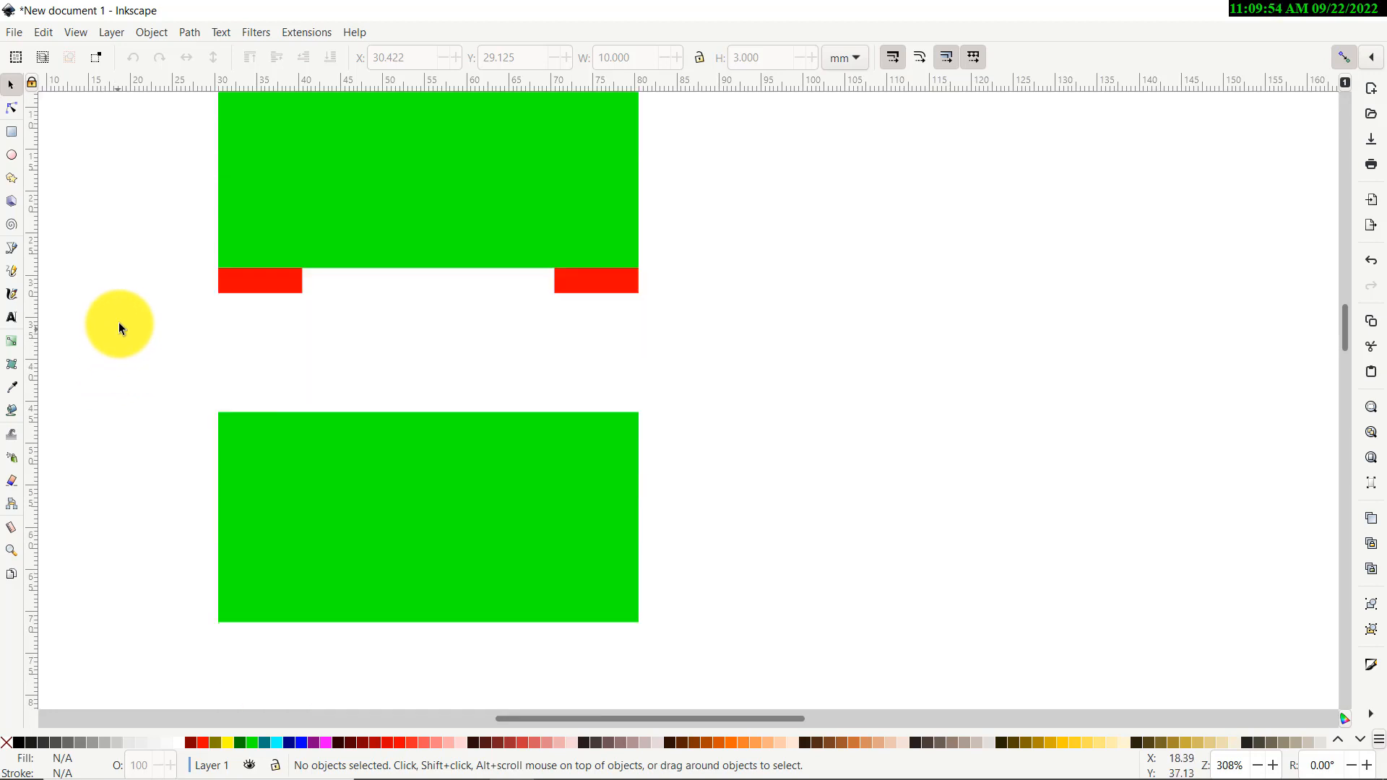
pyautogui.keyDown('ctrl'); pyautogui.scroll(-1, 118, 321); pyautogui.keyUp('ctrl')
pyautogui.moveTo(94, 252); pyautogui.dragTo(522, 349)
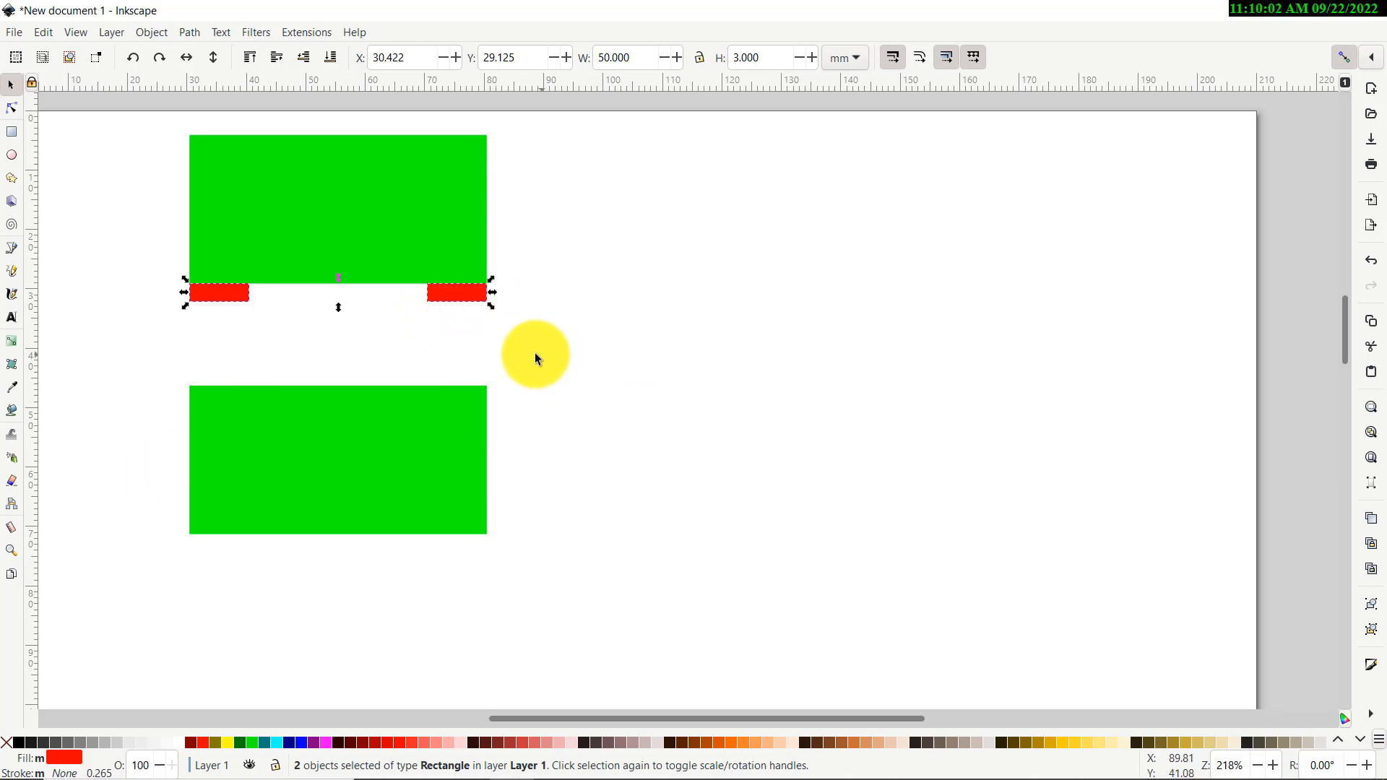
# Rubber-band select the two red tabs under the upper rectangle
pyautogui.click(480, 351)
pyautogui.moveTo(560, 245); pyautogui.dragTo(89, 410)
pyautogui.click(135, 345)
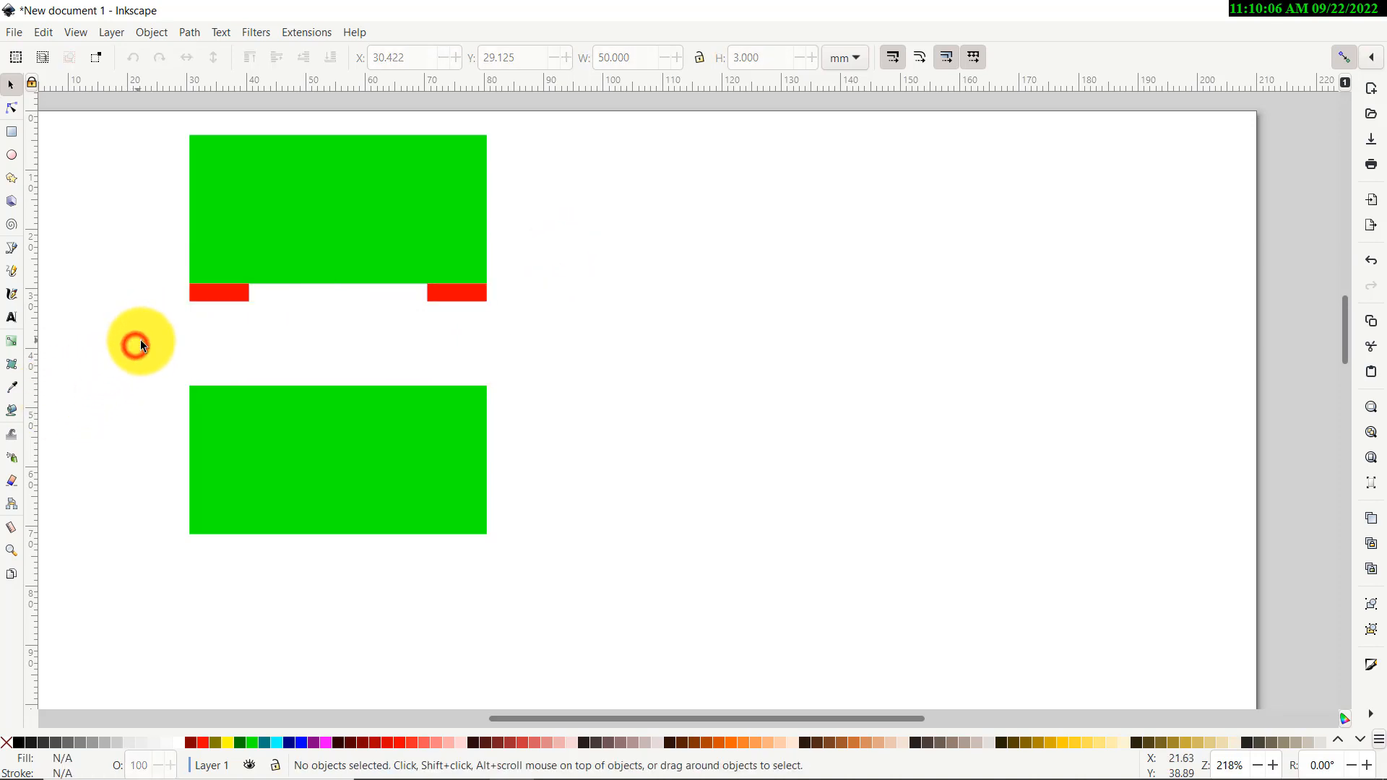
pyautogui.moveTo(140, 340); pyautogui.dragTo(555, 253)
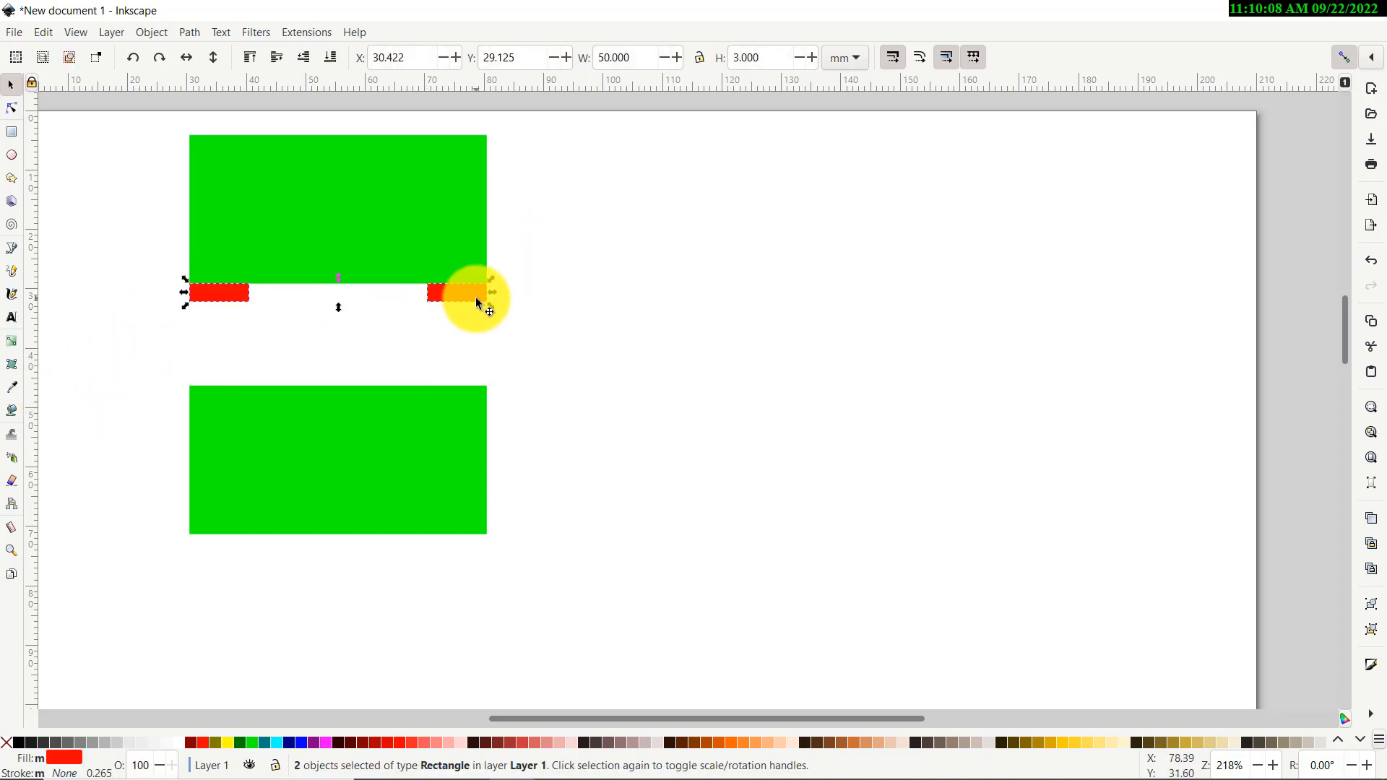
pyautogui.click(530, 354)
pyautogui.moveTo(578, 214); pyautogui.dragTo(117, 348)
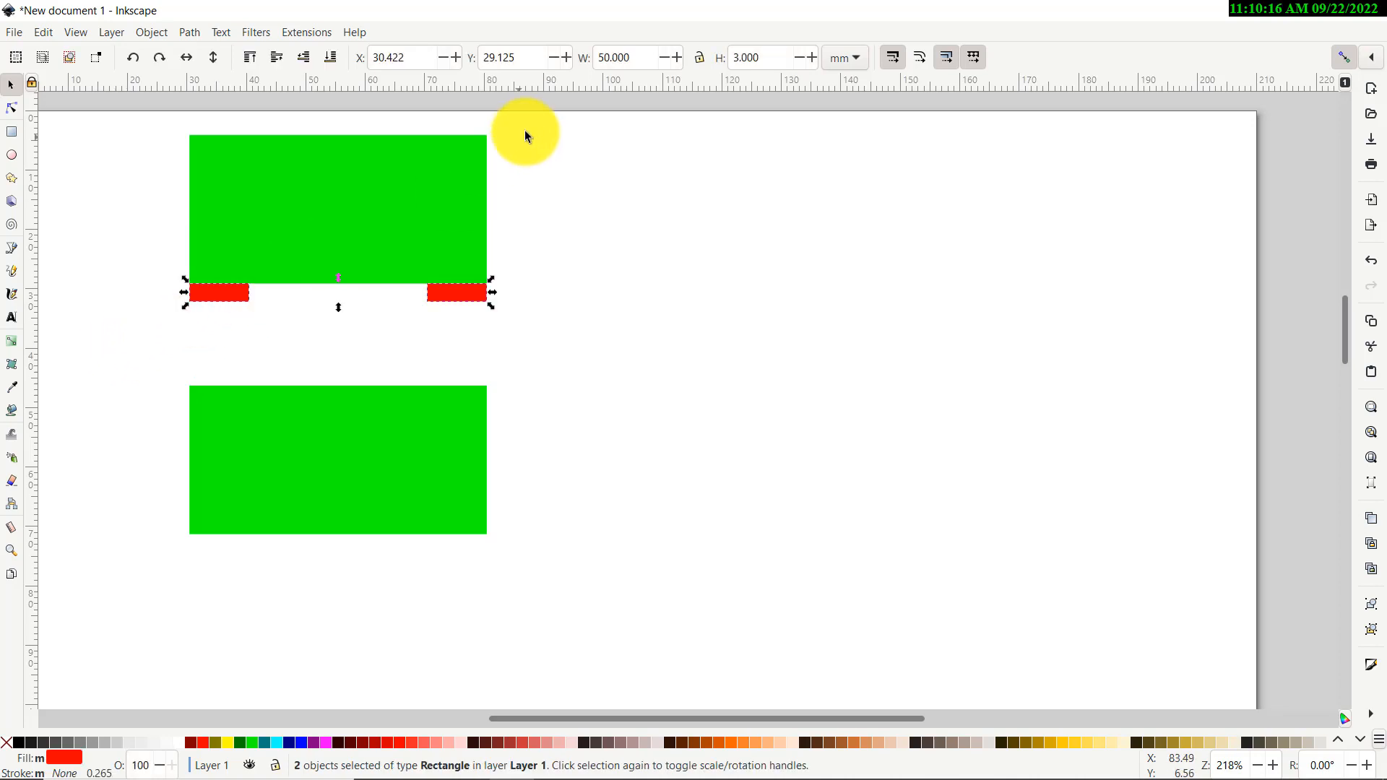
pyautogui.moveTo(533, 112); pyautogui.dragTo(114, 354)
pyautogui.click(521, 253)
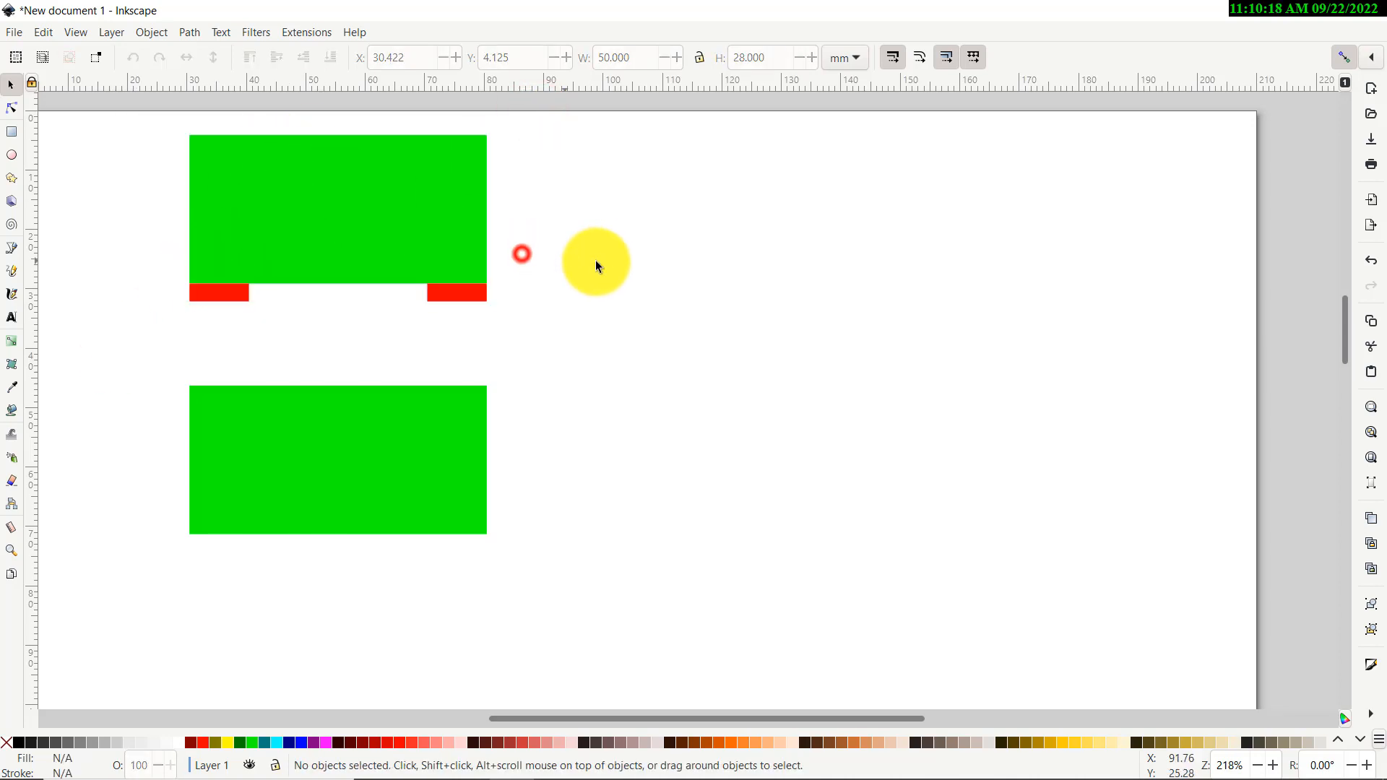
pyautogui.moveTo(596, 260); pyautogui.dragTo(127, 353)
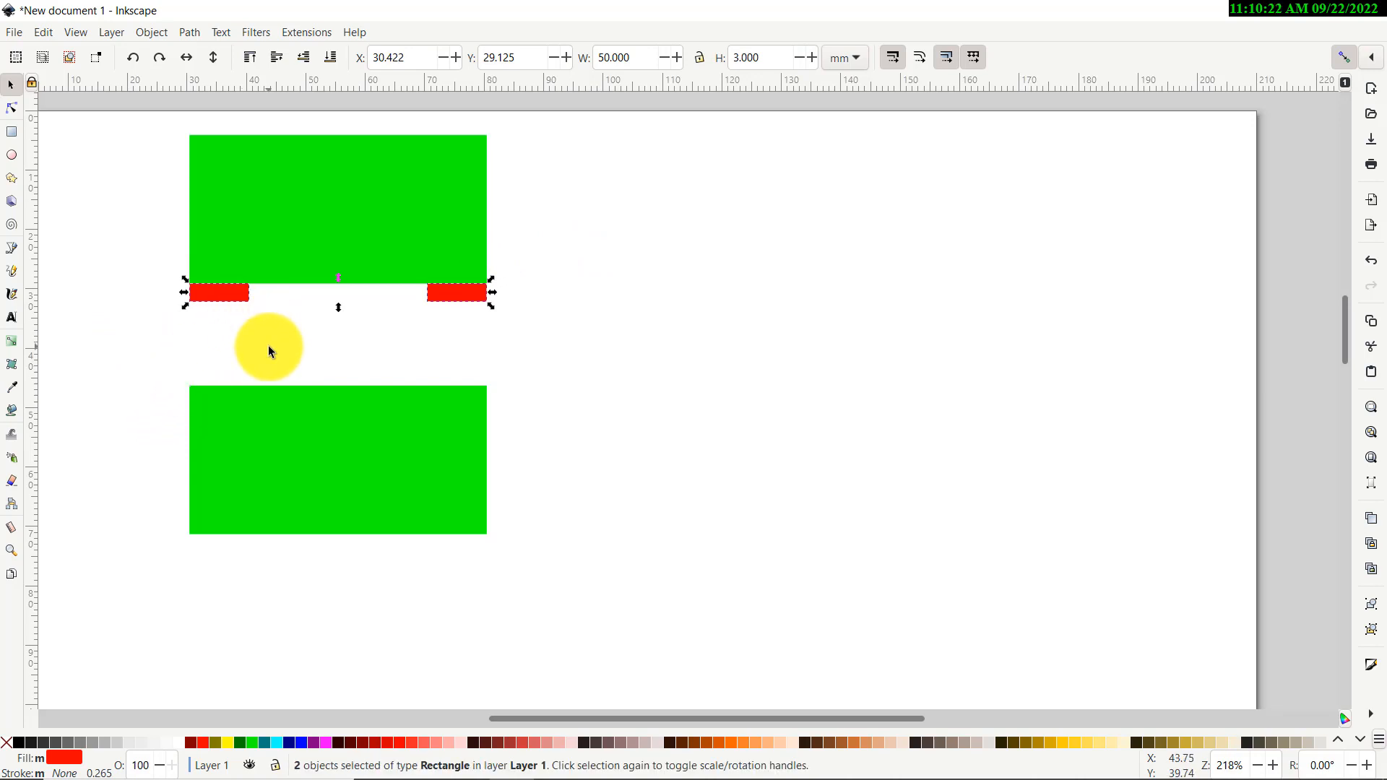
# Paste a copy of the tabs onto the lower rectangle, flush with its sides midway down
pyautogui.hotkey('ctrl', 'v')
pyautogui.moveTo(153, 353); pyautogui.dragTo(221, 460)
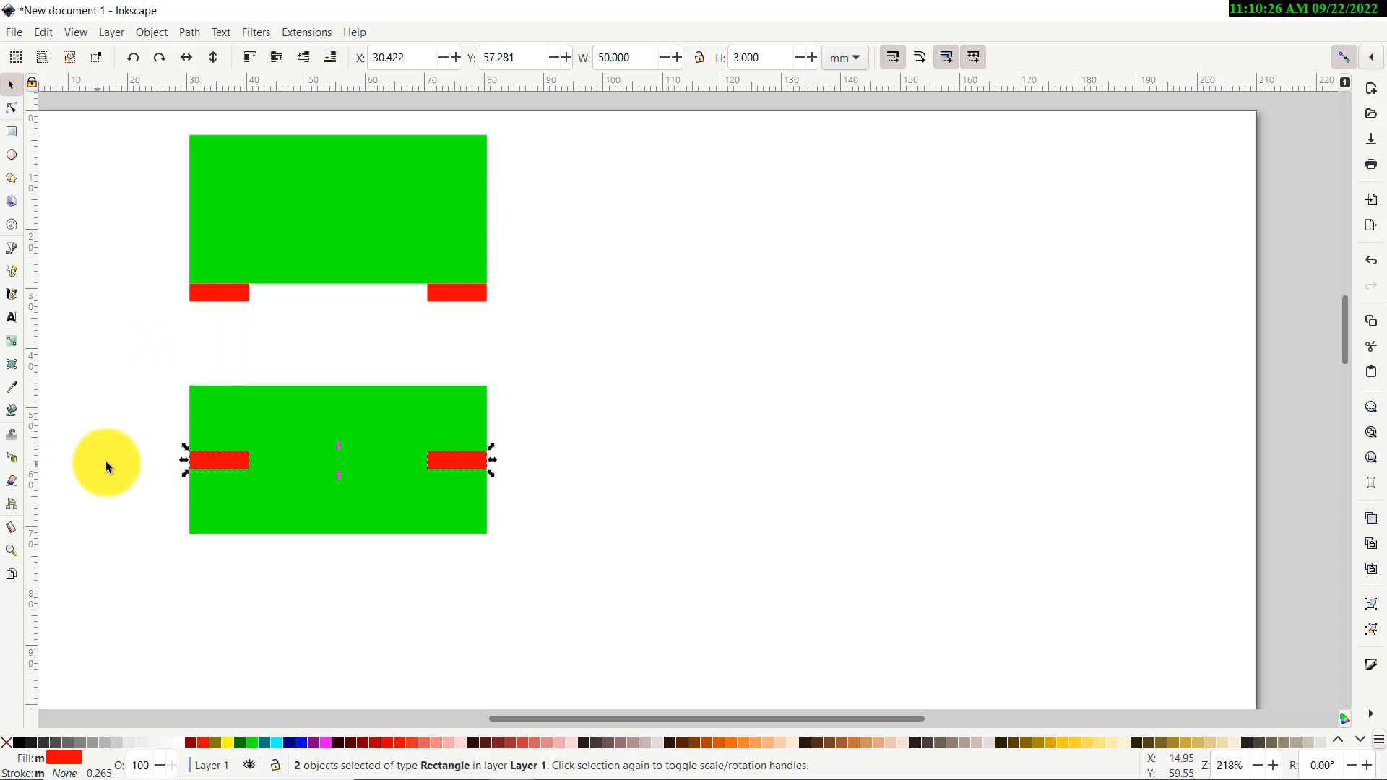
pyautogui.click(105, 460)
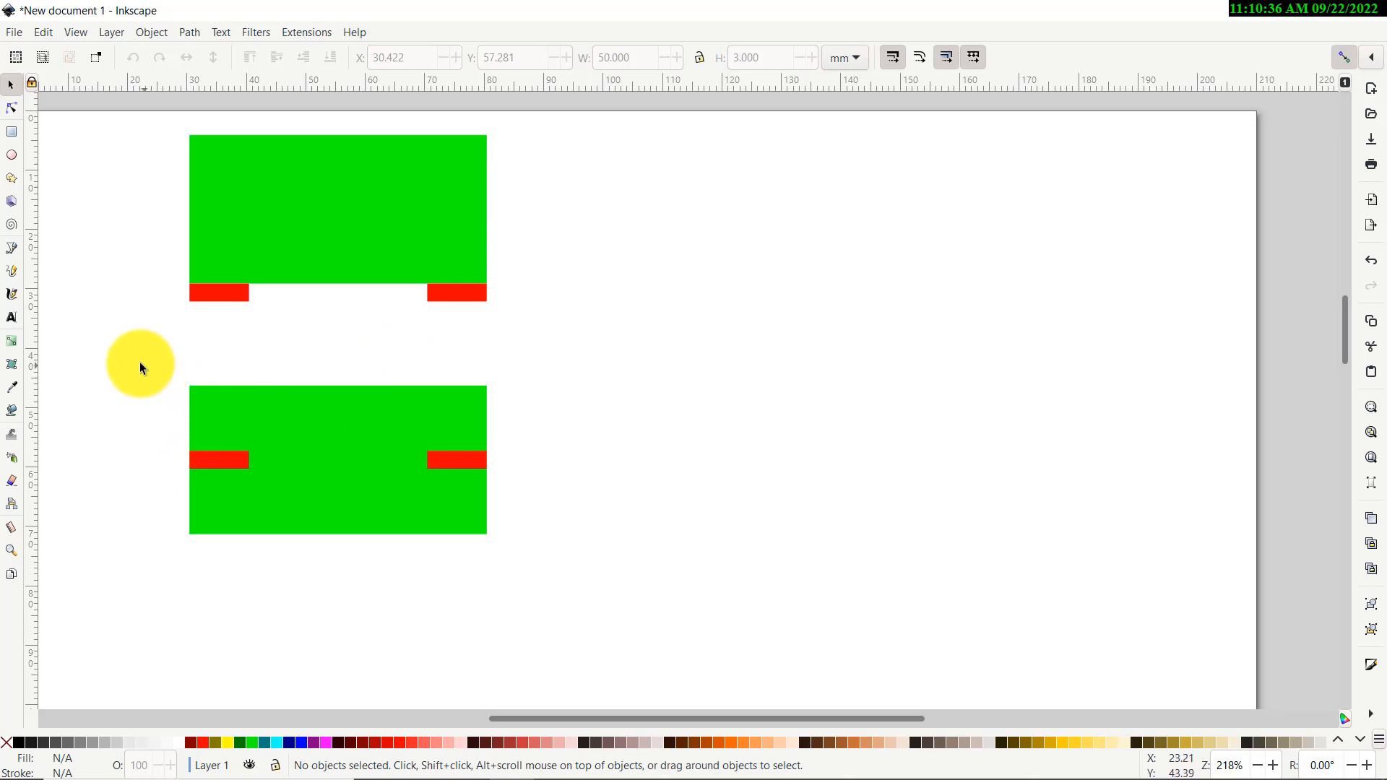
pyautogui.moveTo(124, 349); pyautogui.dragTo(611, 596)
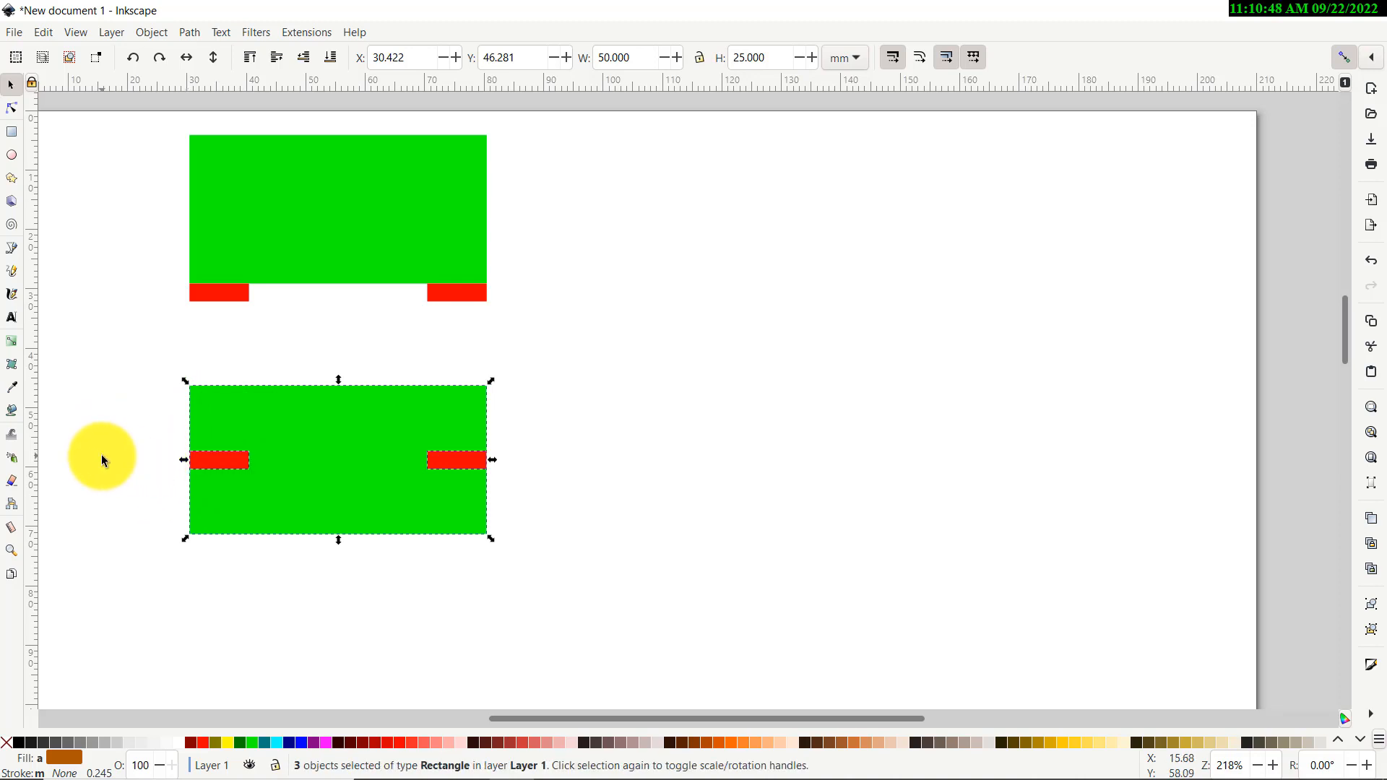
pyautogui.click(103, 458)
pyautogui.scroll(4, 172, 478)
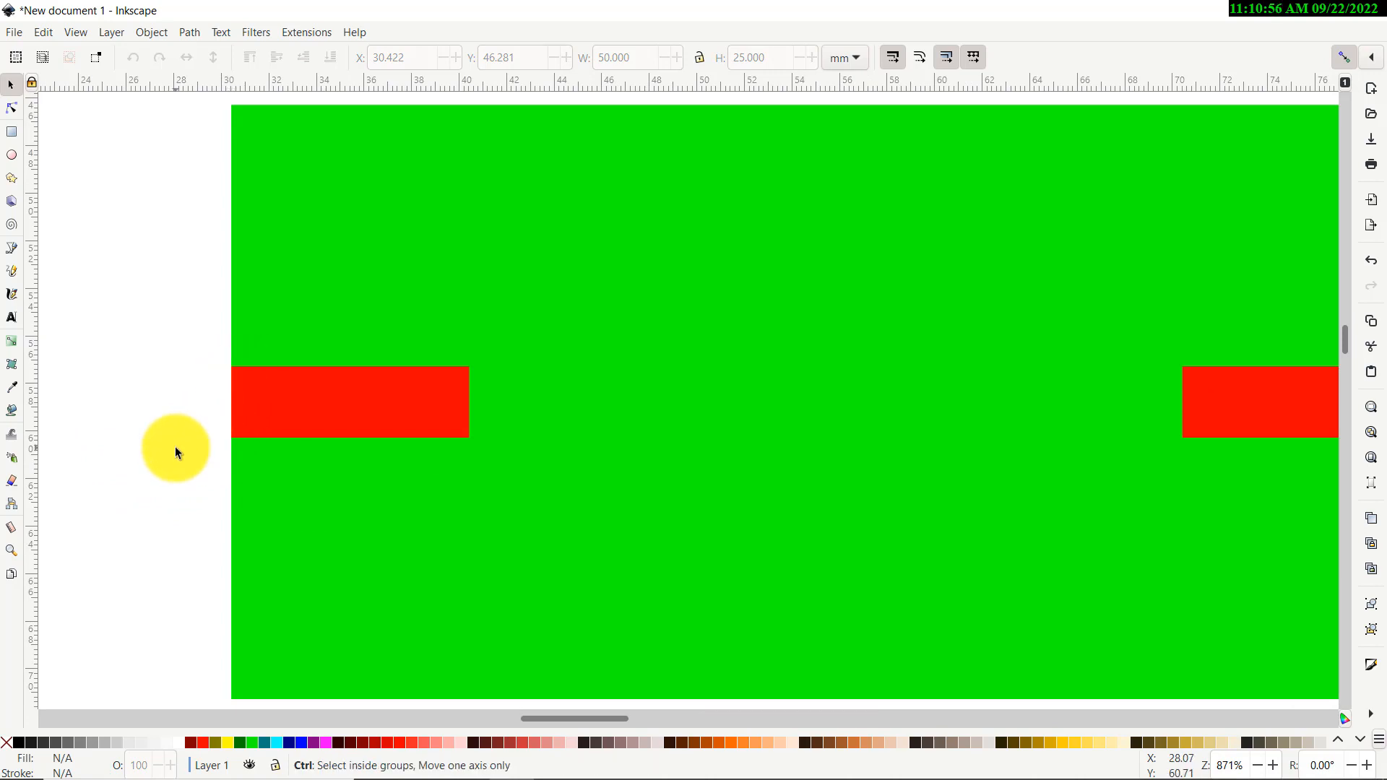
pyautogui.scroll(-3, 176, 452)
pyautogui.scroll(3, 176, 456)
pyautogui.scroll(4, 193, 413)
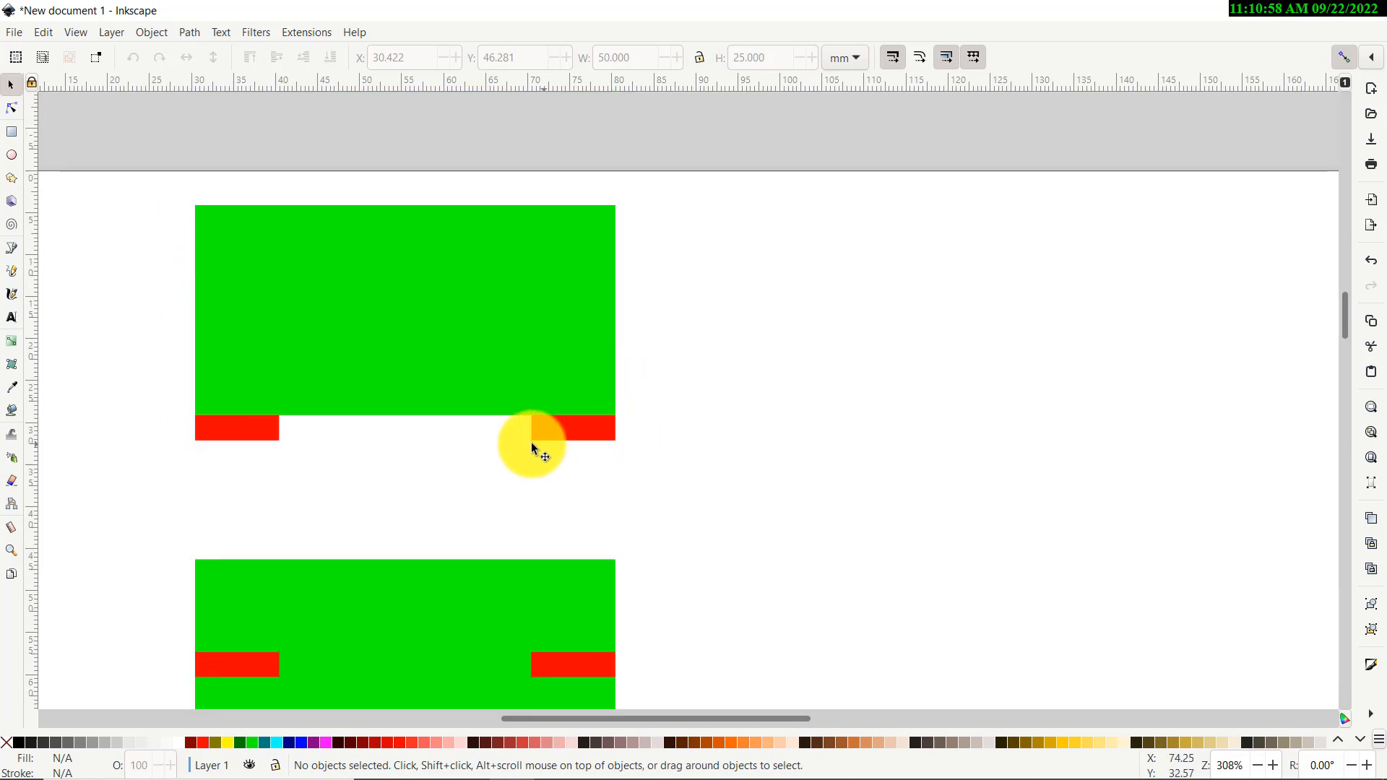
pyautogui.scroll(3, 234, 443)
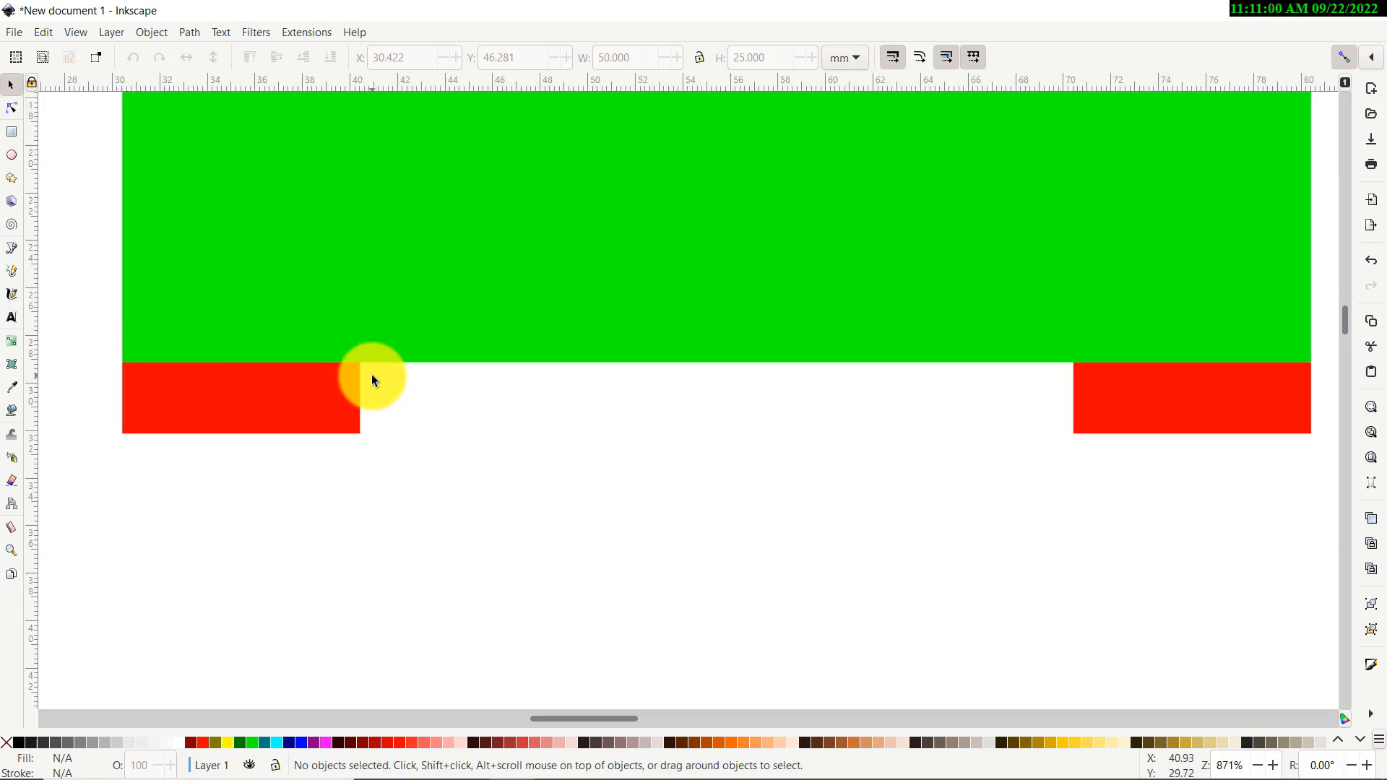
pyautogui.scroll(-3, 361, 573)
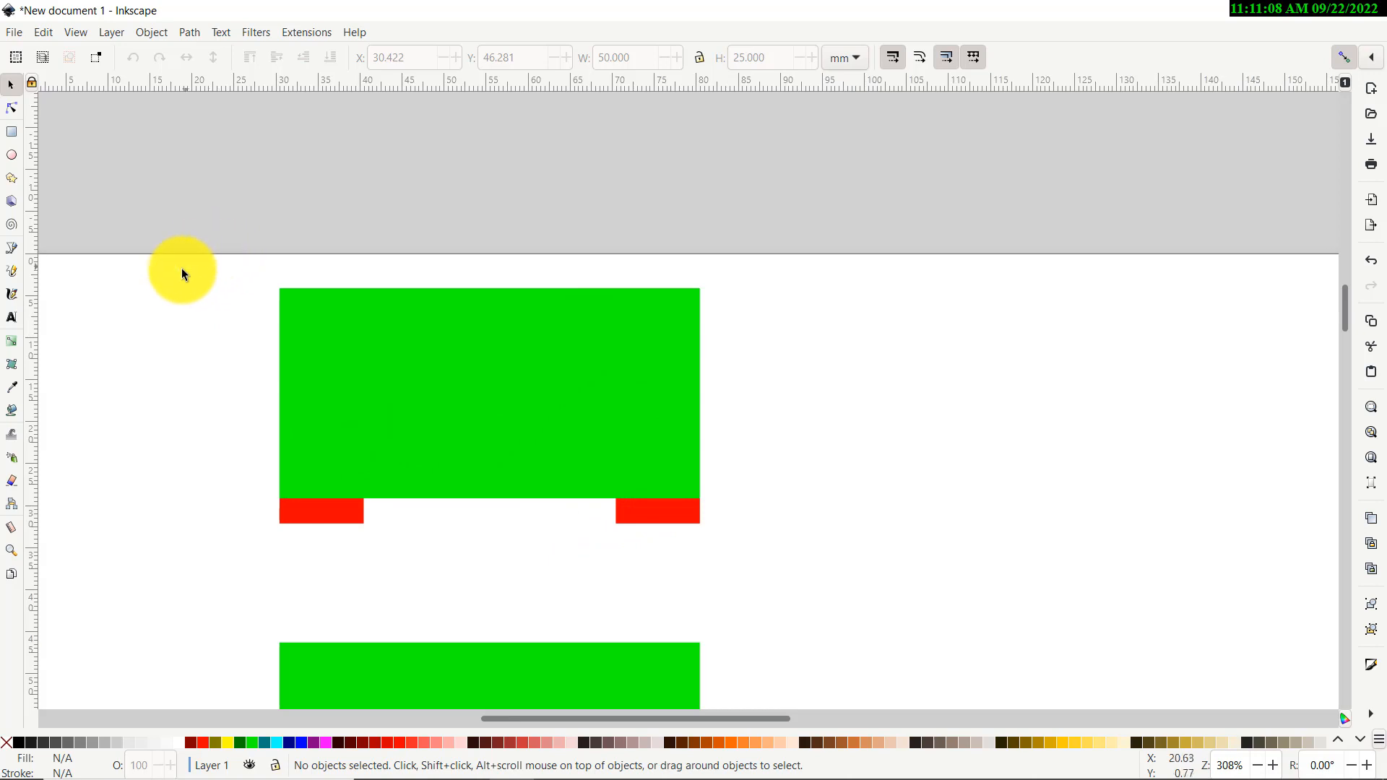
pyautogui.moveTo(154, 245); pyautogui.dragTo(756, 587)
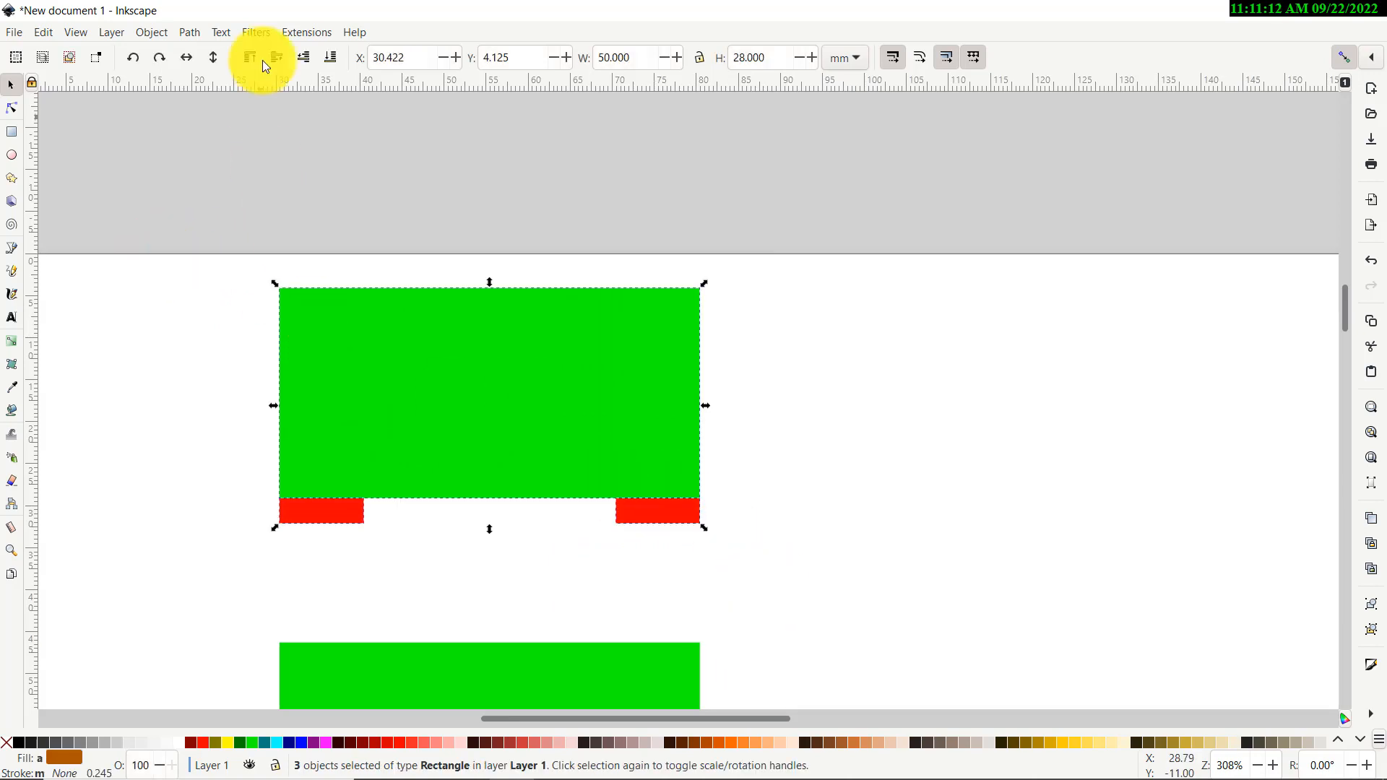
# Union the upper green rectangle and its two red tabs into one notched path, then deselect
pyautogui.click(190, 35)
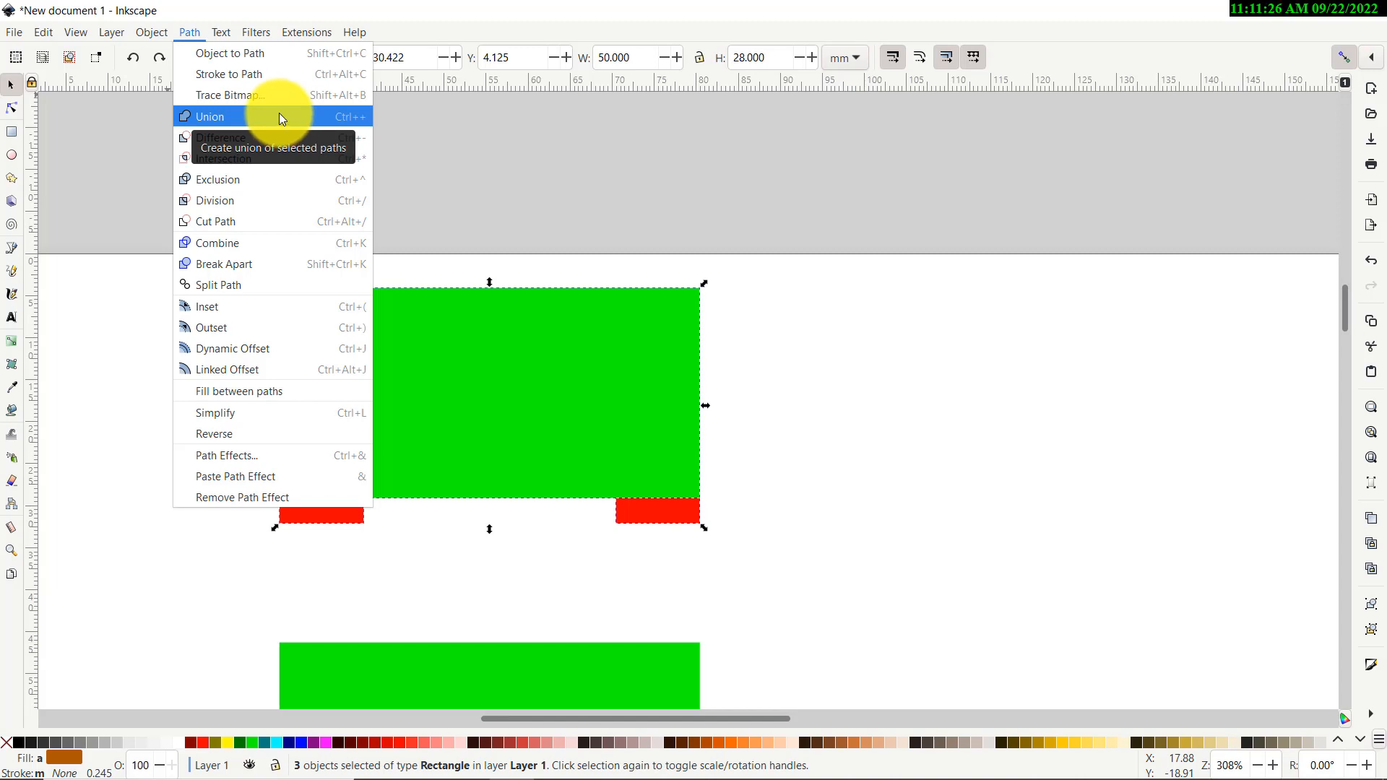
pyautogui.click(279, 116)
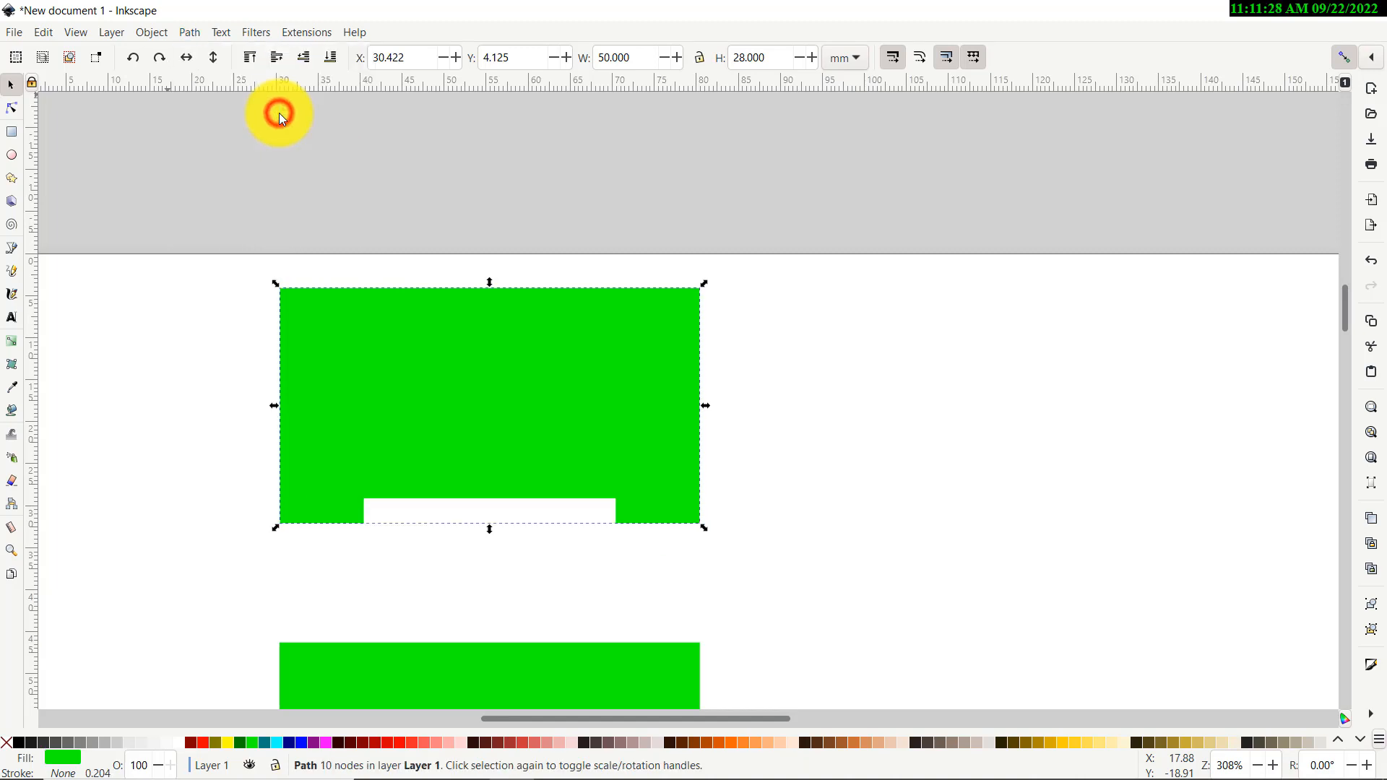
pyautogui.scroll(-10, 193, 230)
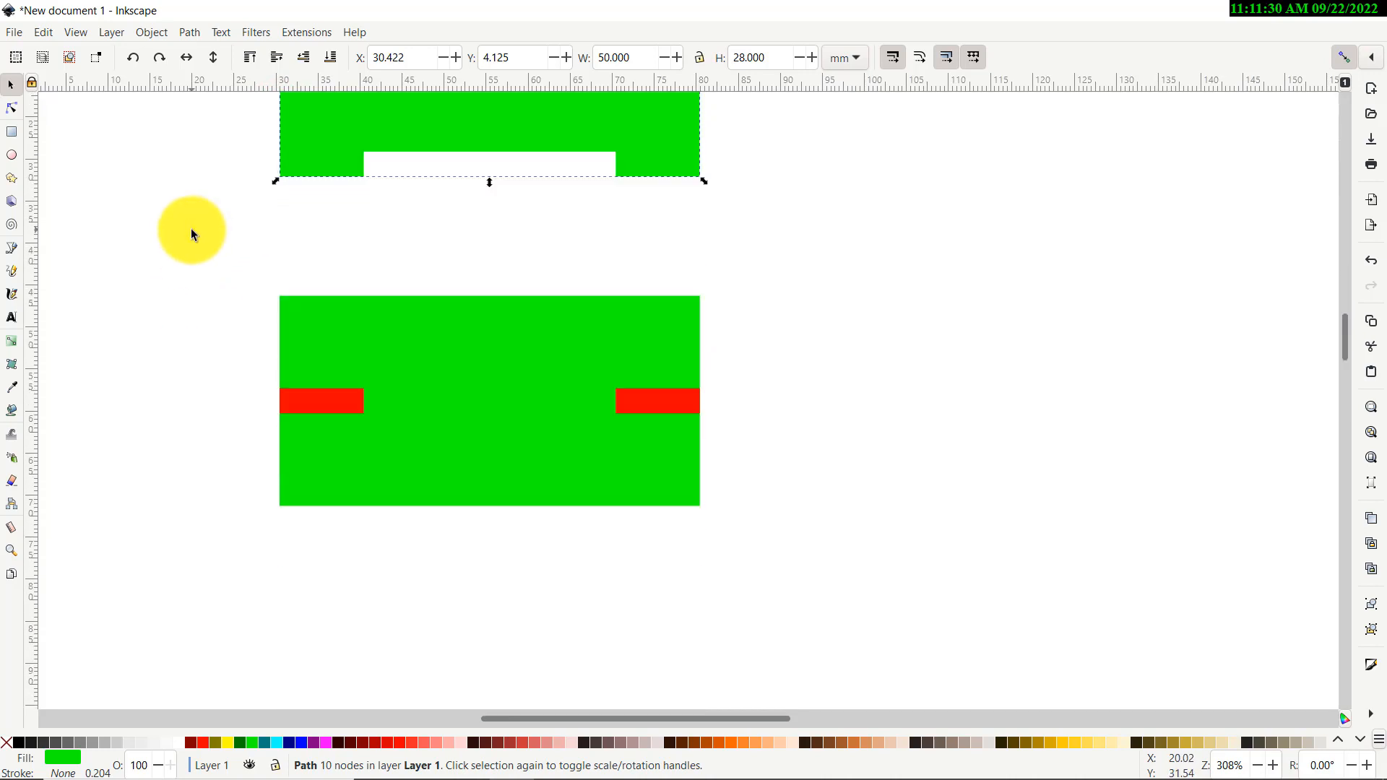
pyautogui.click(192, 233)
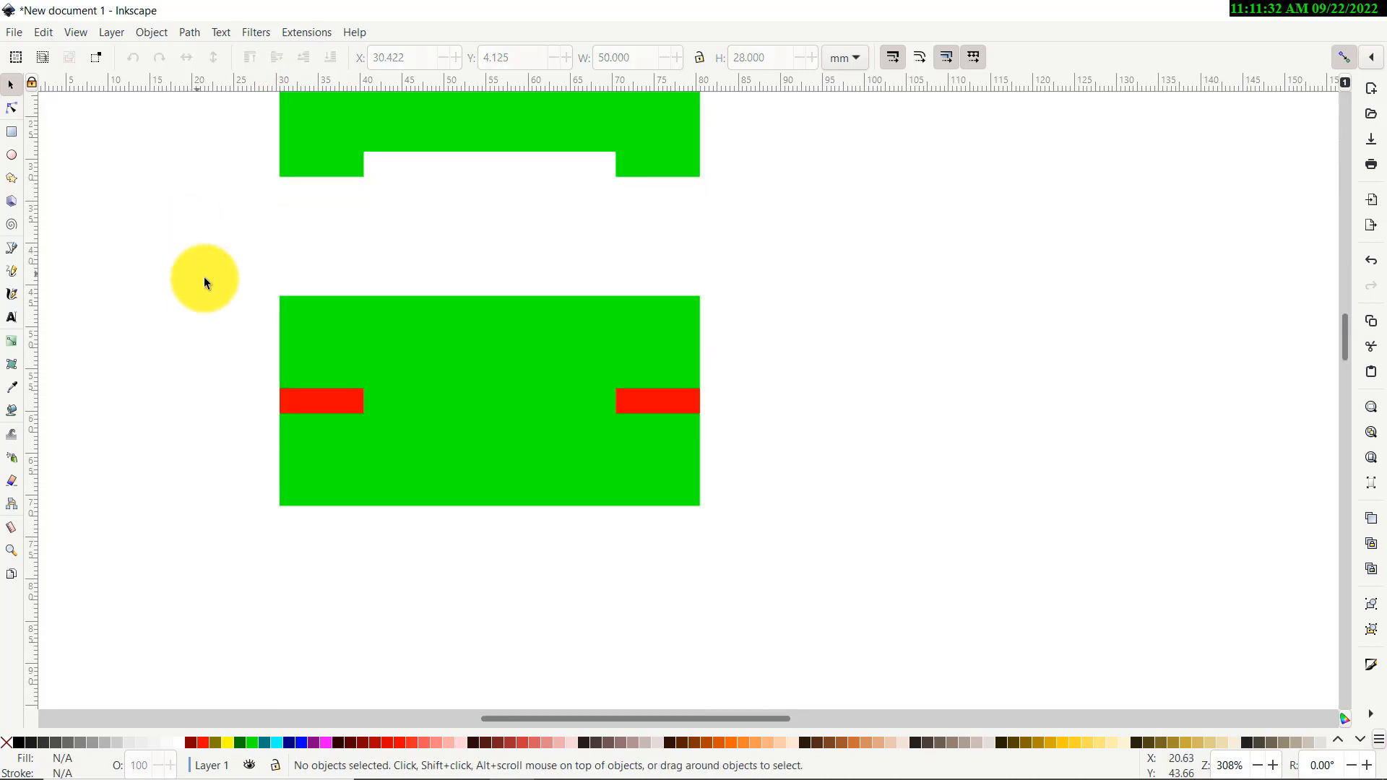
pyautogui.scroll(3, 257, 307)
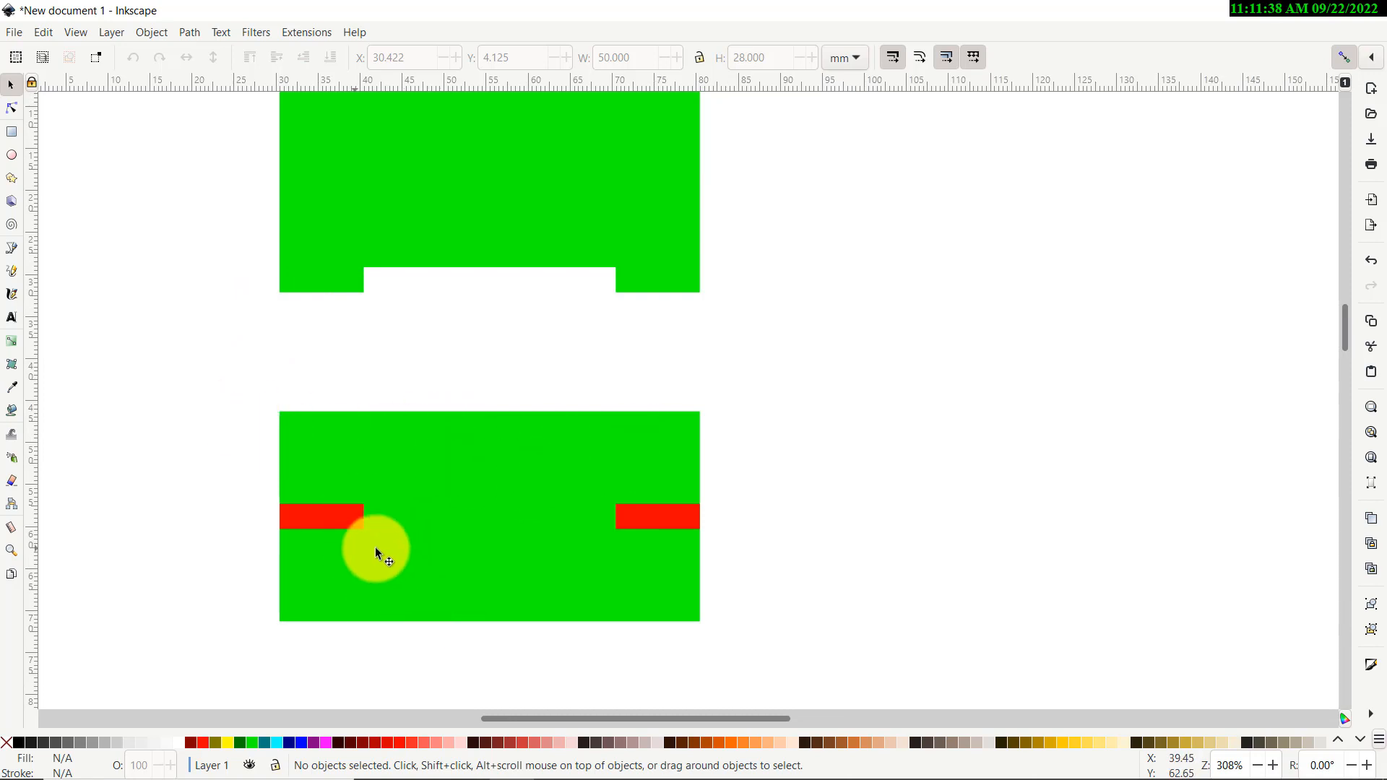
pyautogui.click(442, 456)
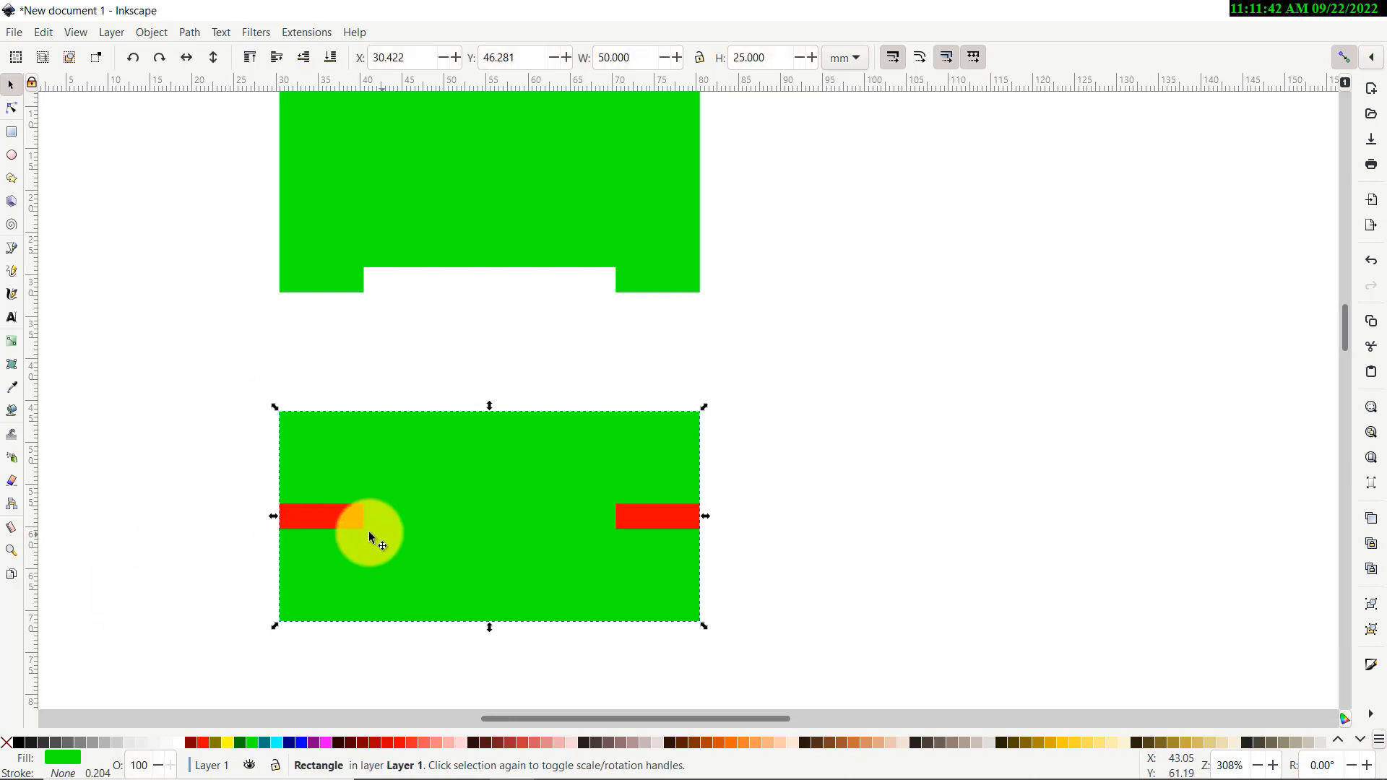
pyautogui.press('shift')
pyautogui.keyDown('shift'); pyautogui.click(331, 518); pyautogui.keyUp('shift')
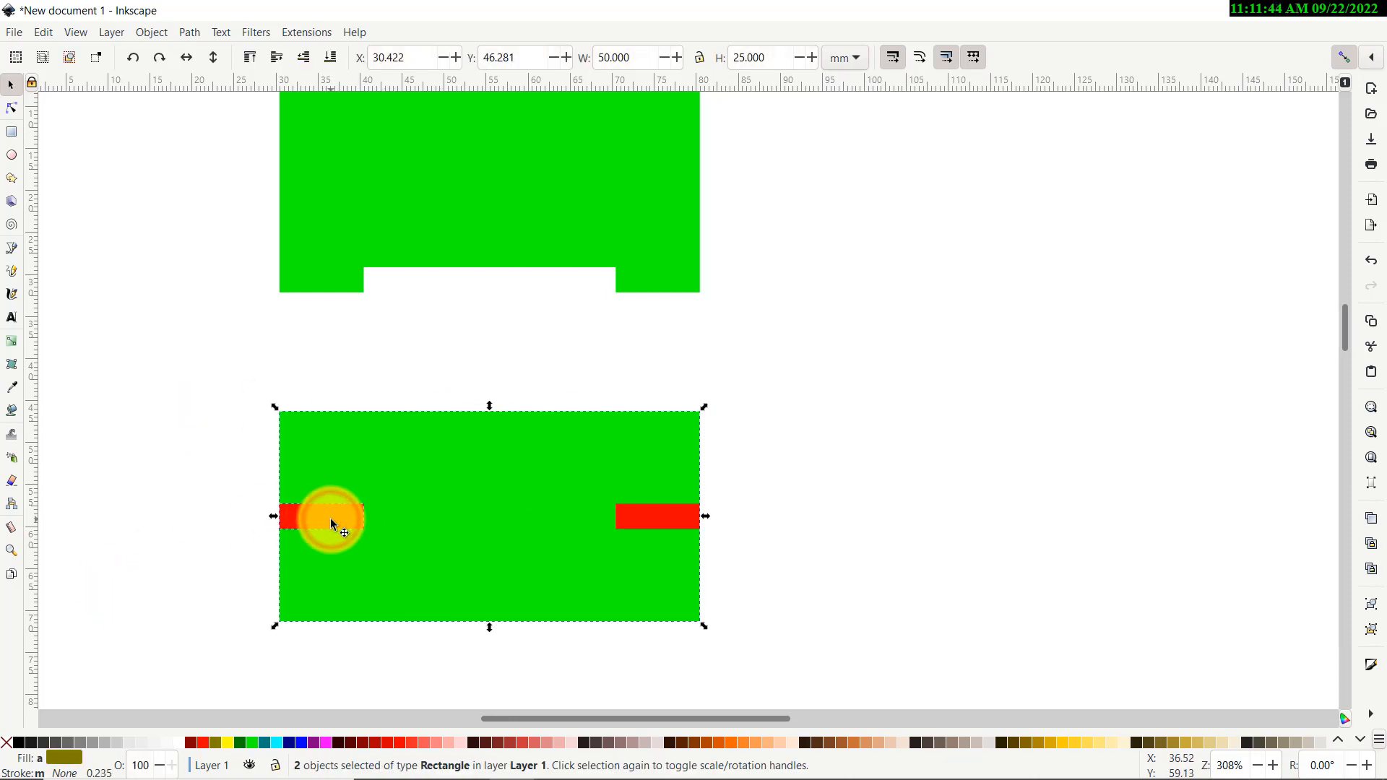
pyautogui.click(185, 32)
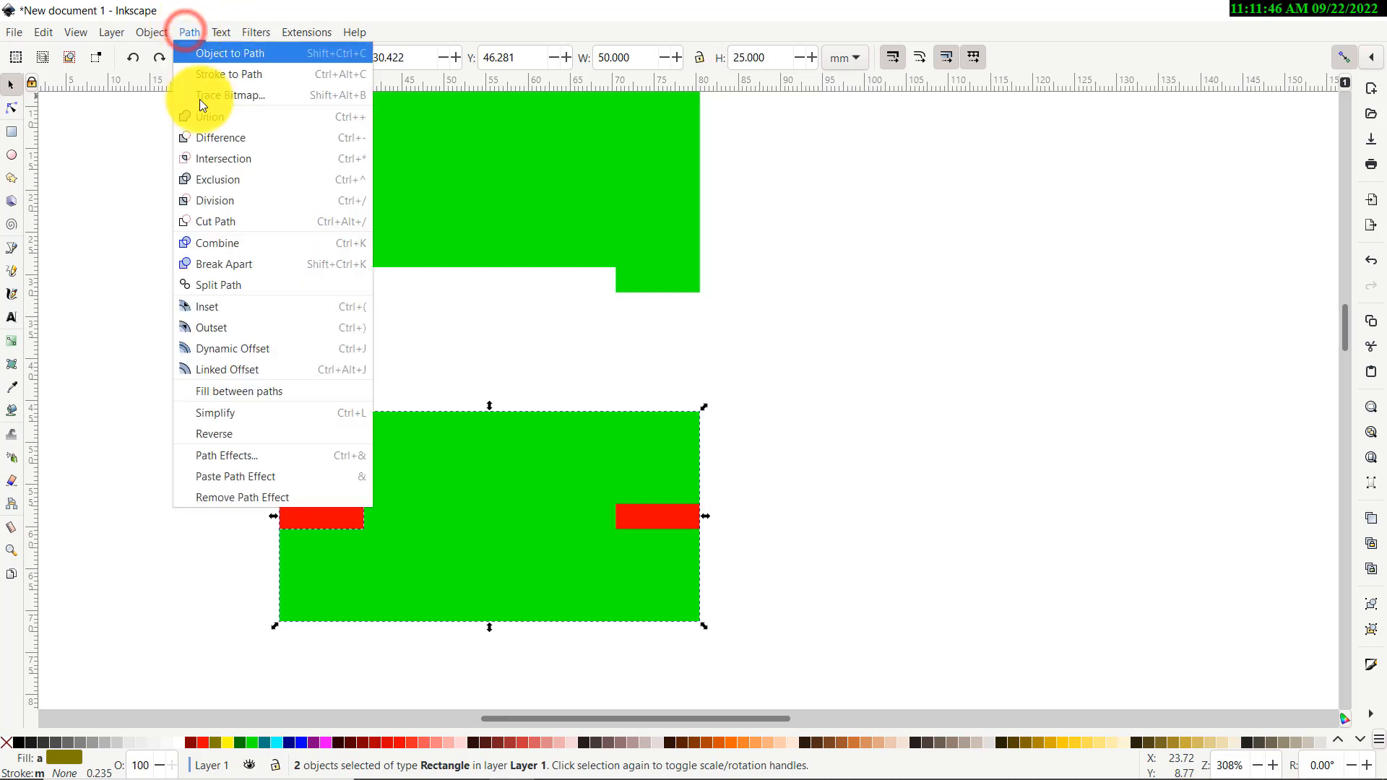
pyautogui.click(234, 136)
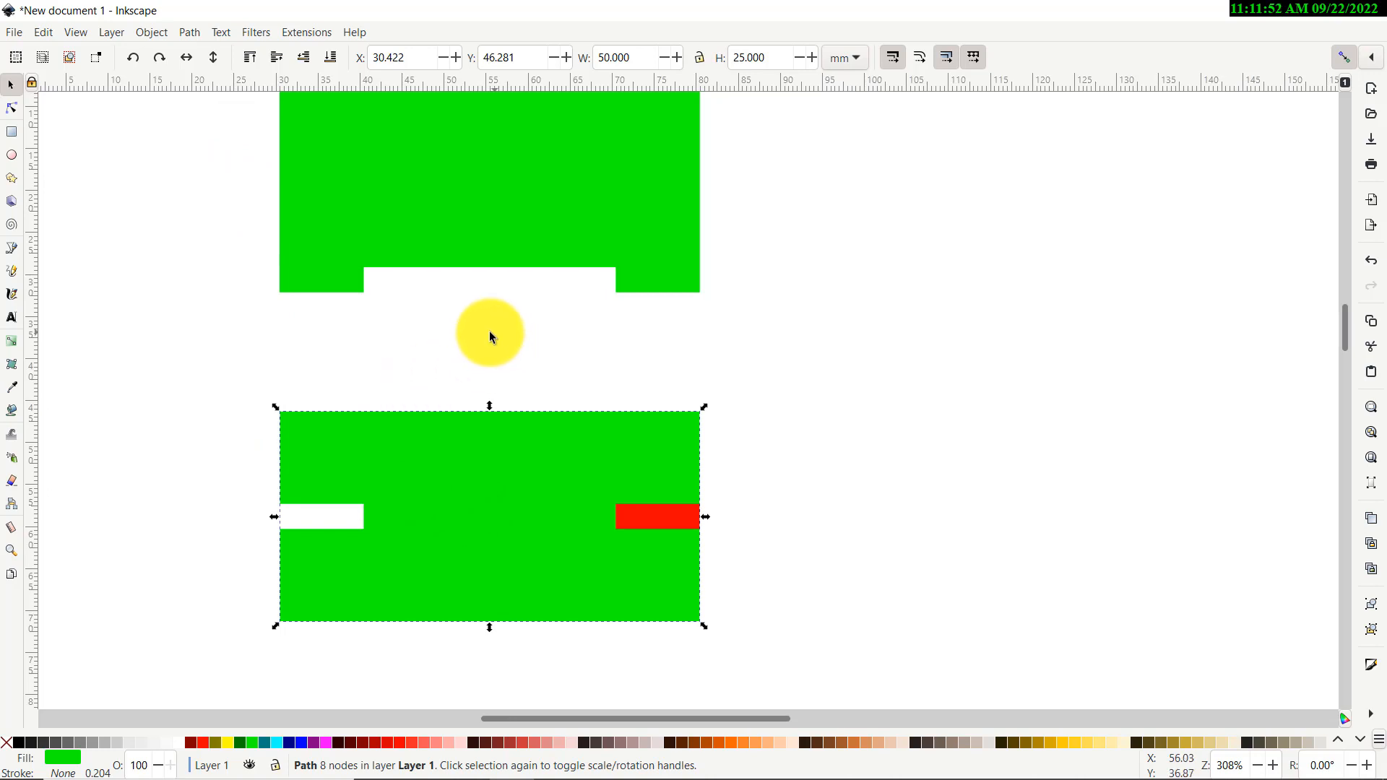
pyautogui.hotkey('ctrl', 'z')
pyautogui.click(189, 414)
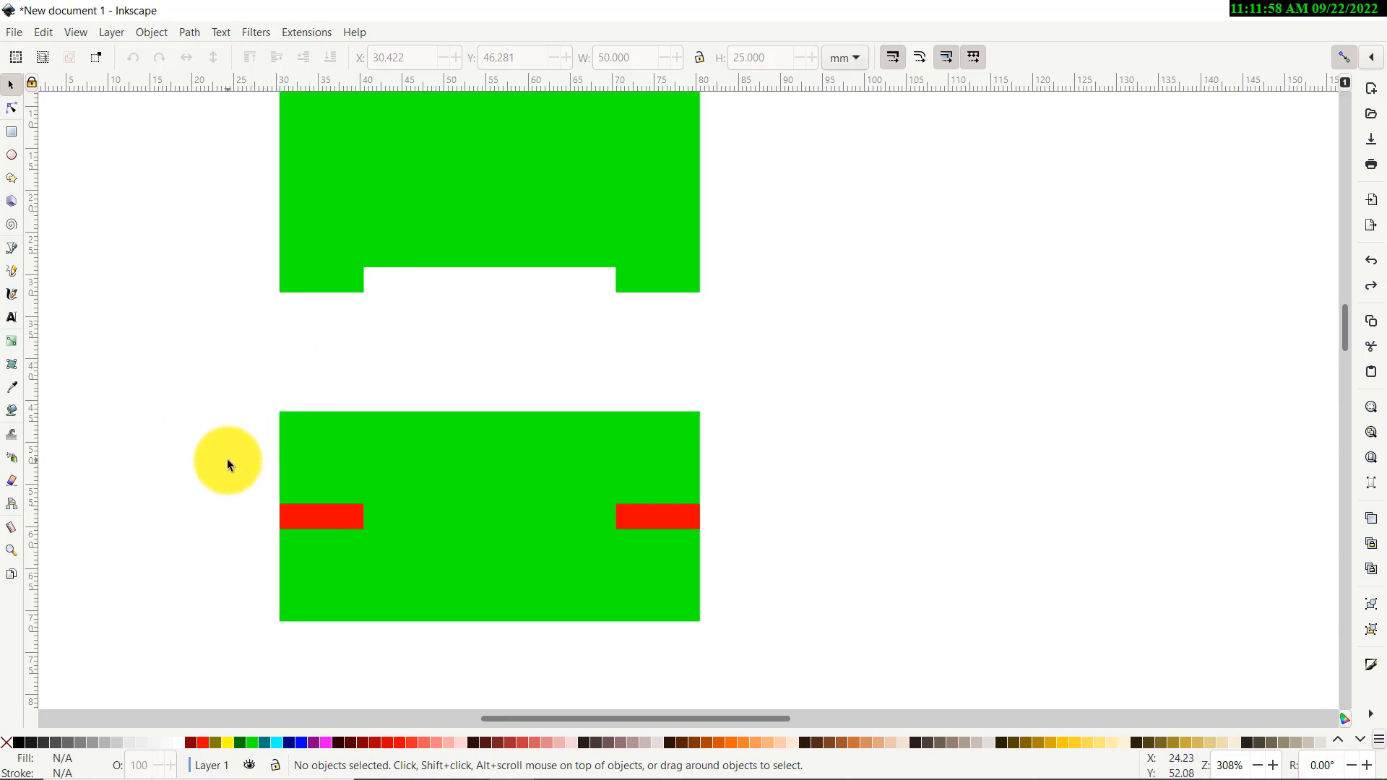
# Combine the two red bars on the lower rectangle into a single shape with Path > Union
pyautogui.scroll(4, 225, 458)
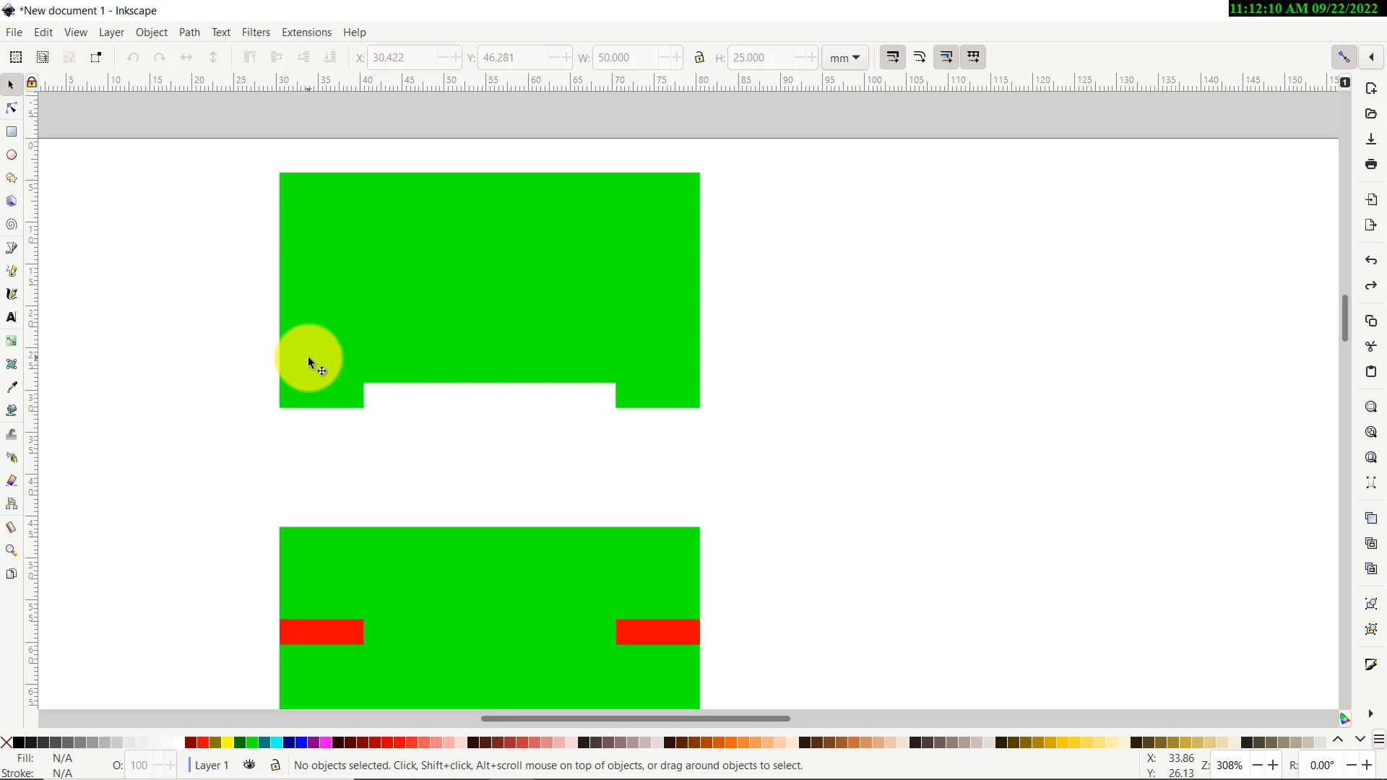
pyautogui.scroll(-3, 303, 354)
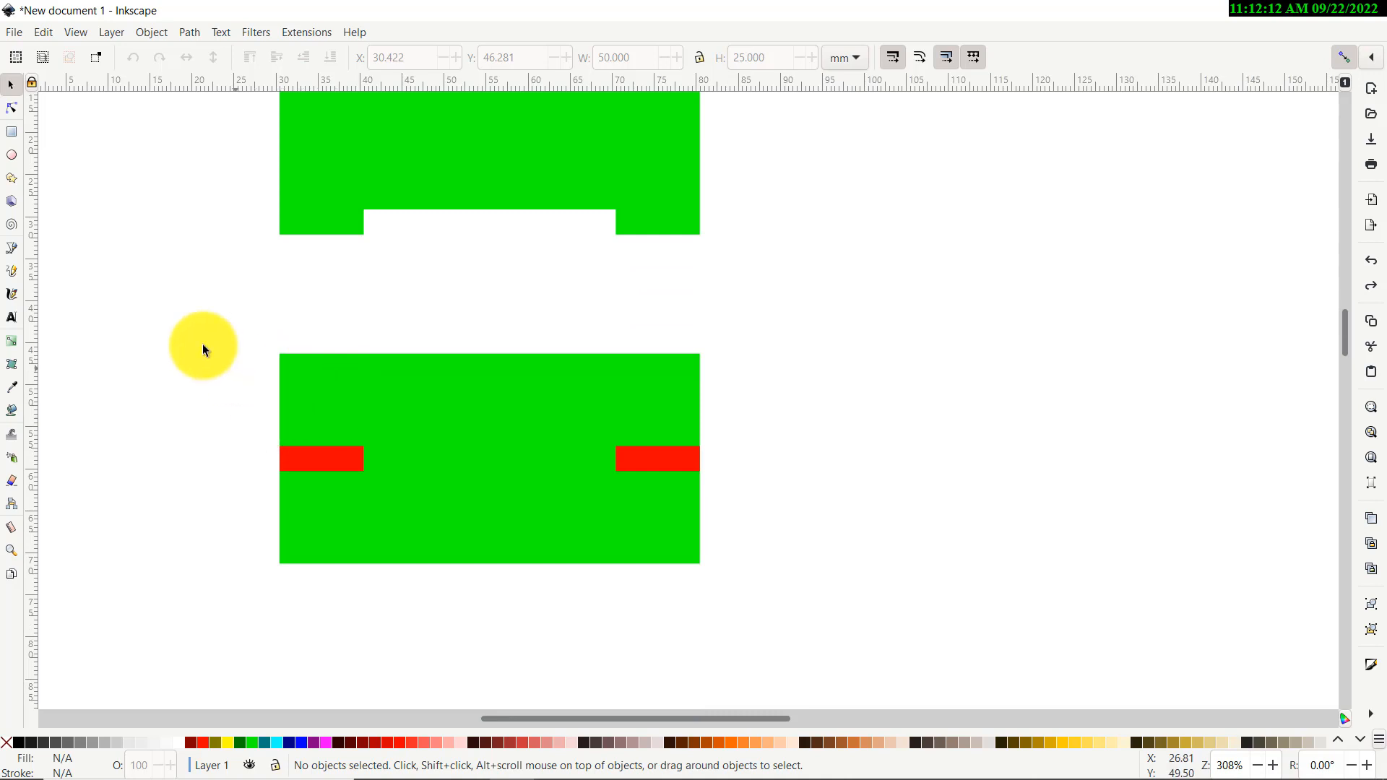
pyautogui.moveTo(171, 290); pyautogui.dragTo(826, 614)
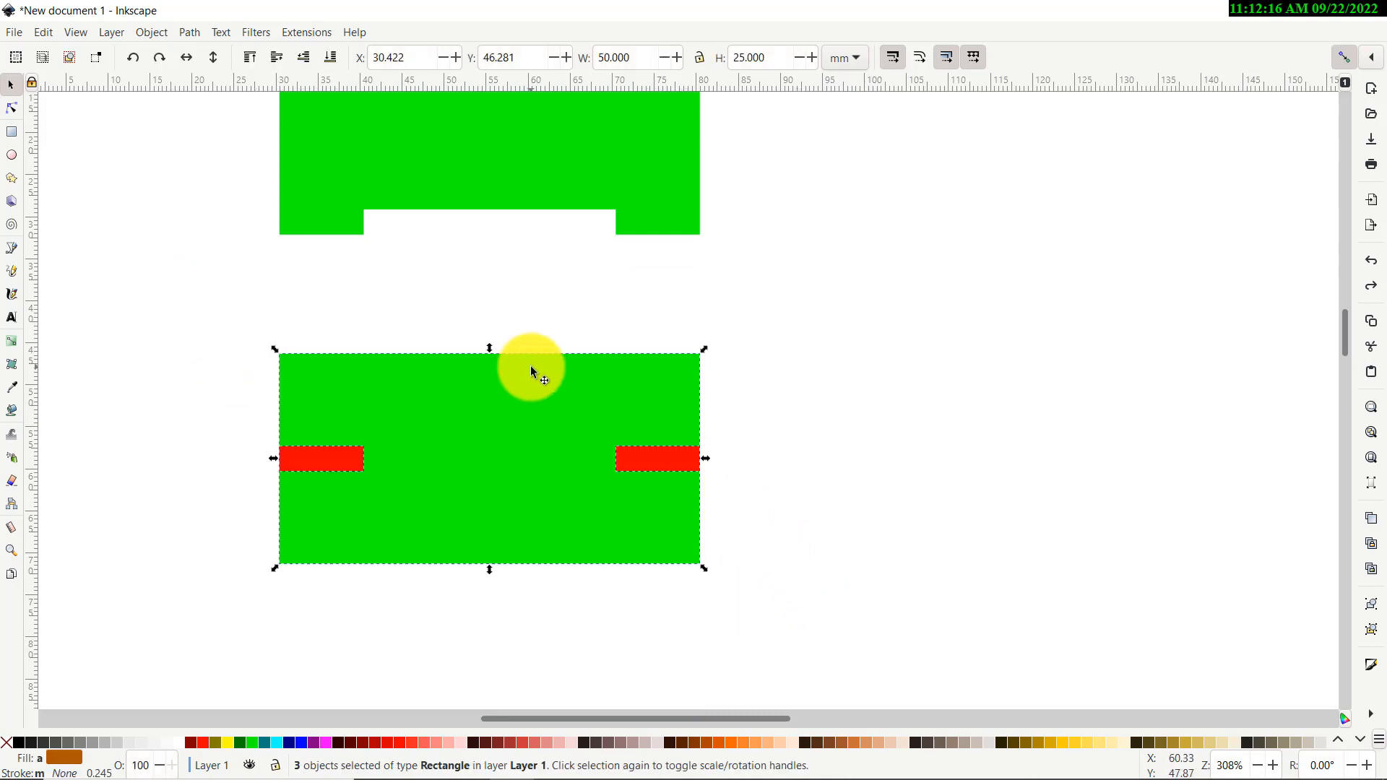
pyautogui.click(183, 429)
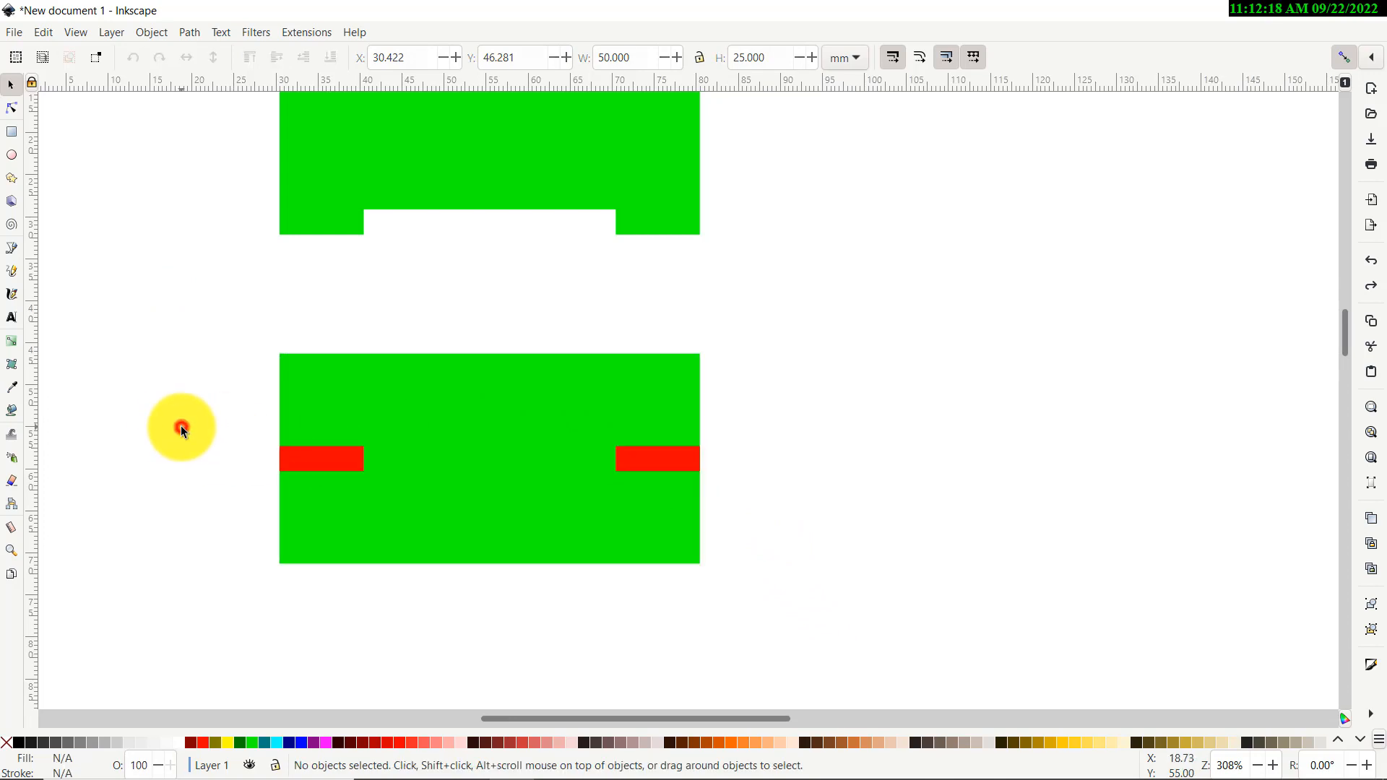
pyautogui.moveTo(505, 514); pyautogui.dragTo(773, 525)
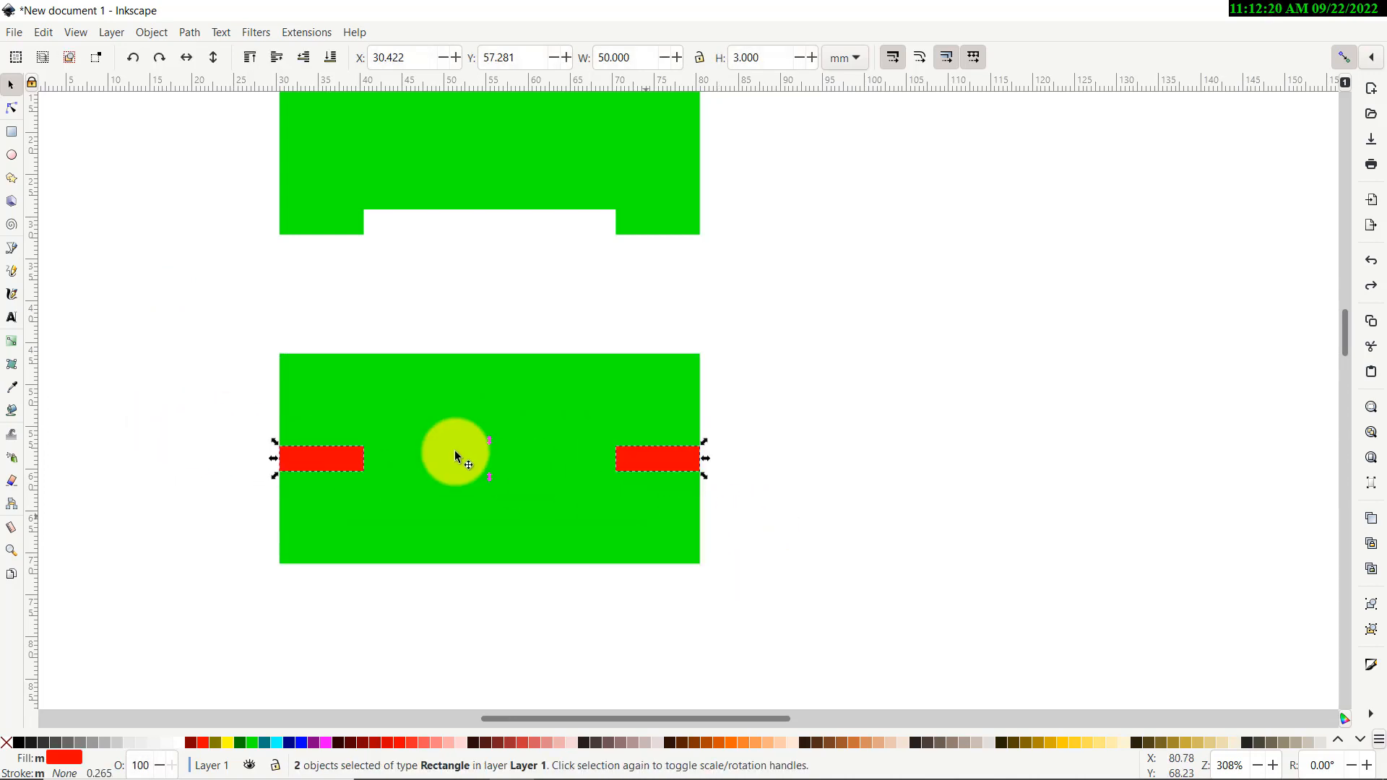
pyautogui.click(188, 32)
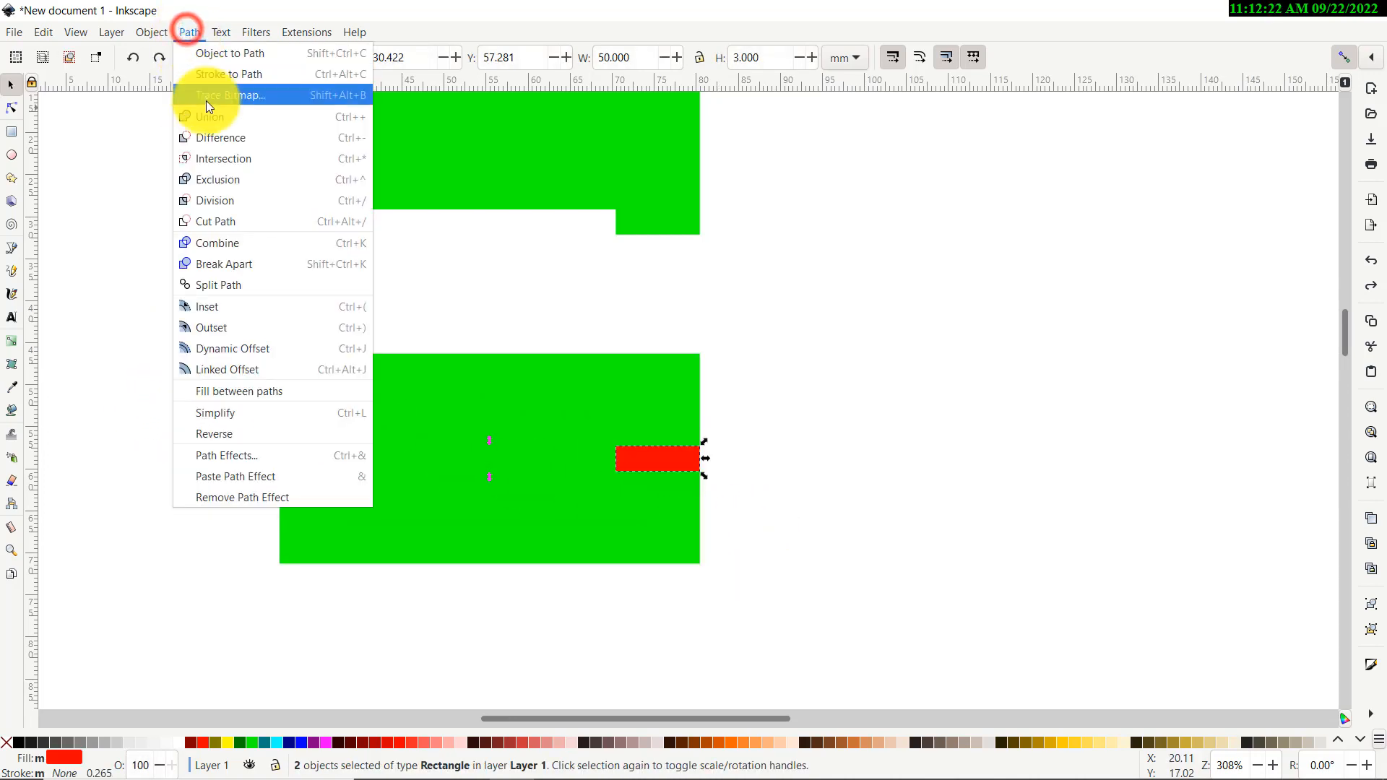
pyautogui.click(227, 117)
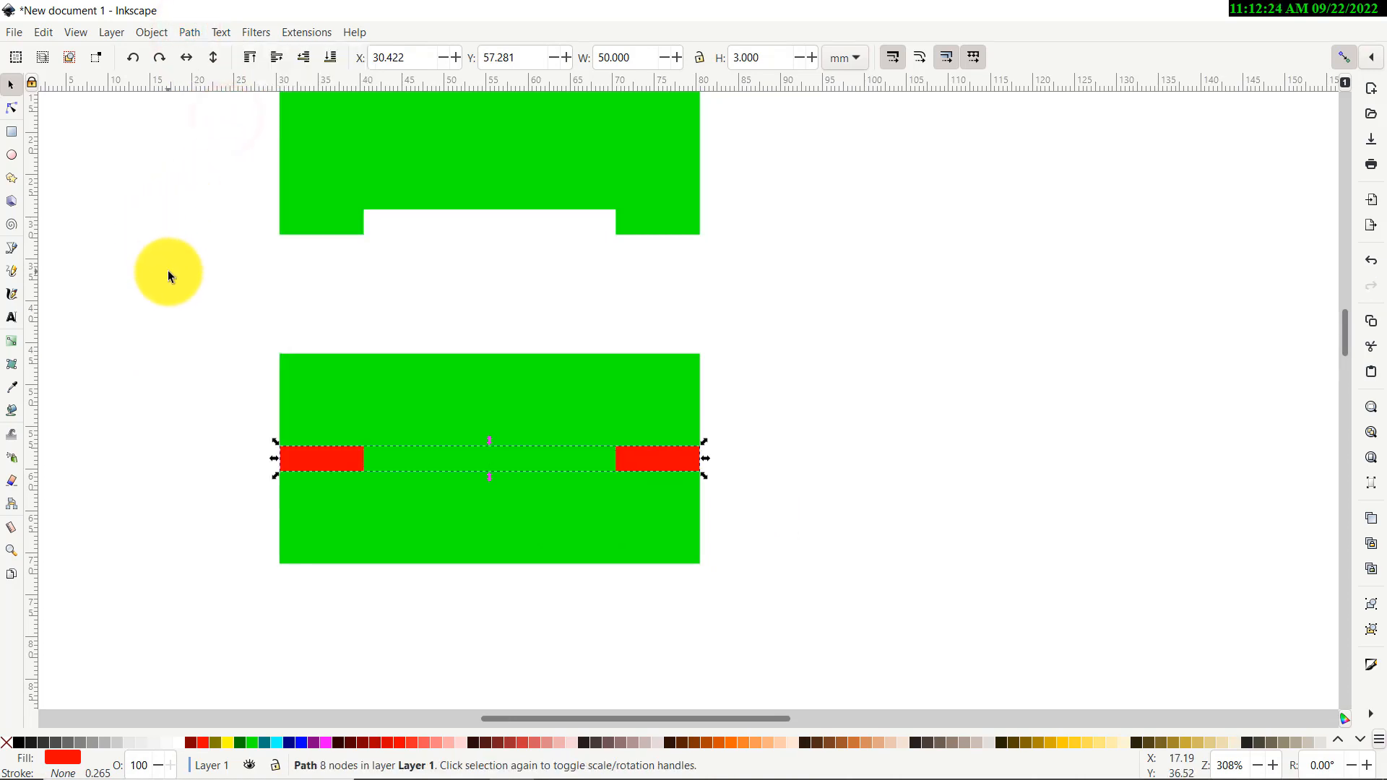
# Subtract the merged red bars from the lower green rectangle with Path > Difference, then deselect
pyautogui.moveTo(139, 292); pyautogui.dragTo(823, 643)
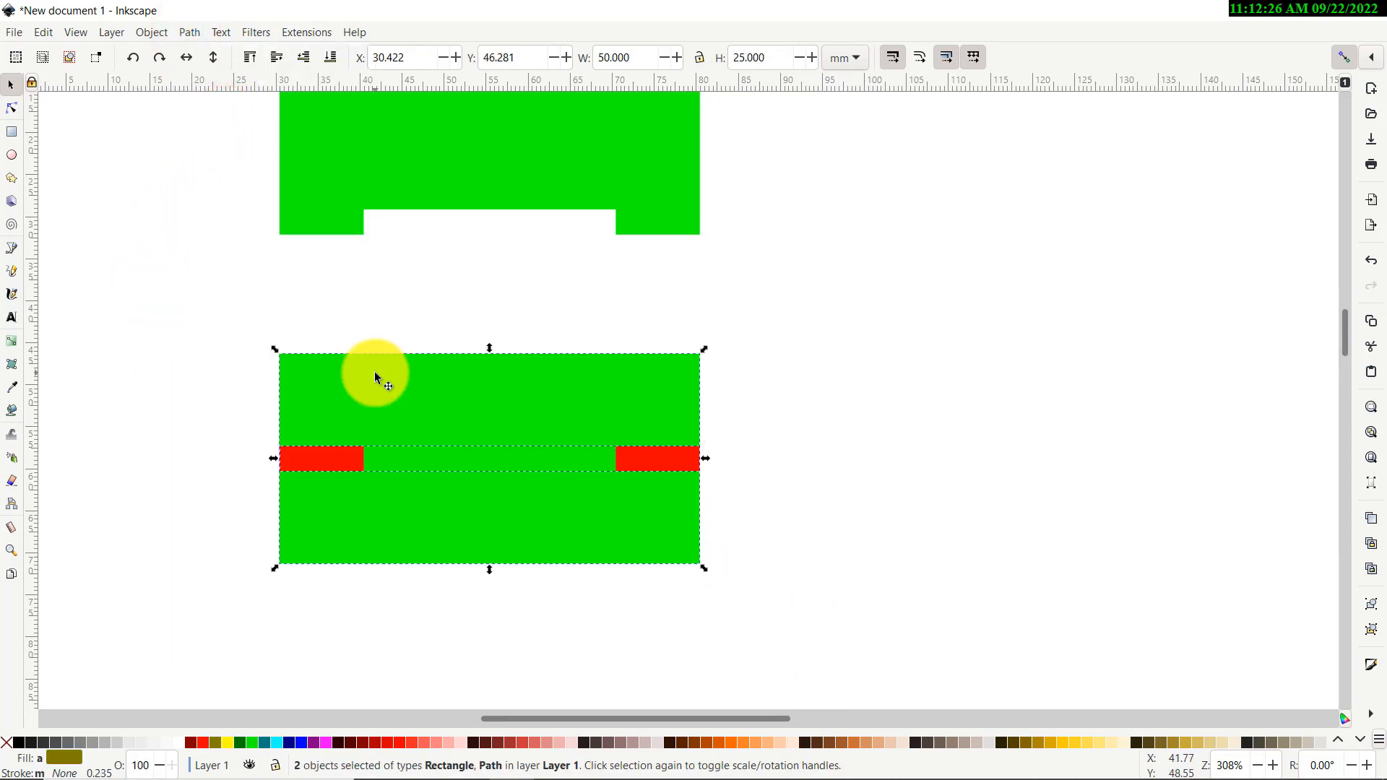
pyautogui.click(188, 31)
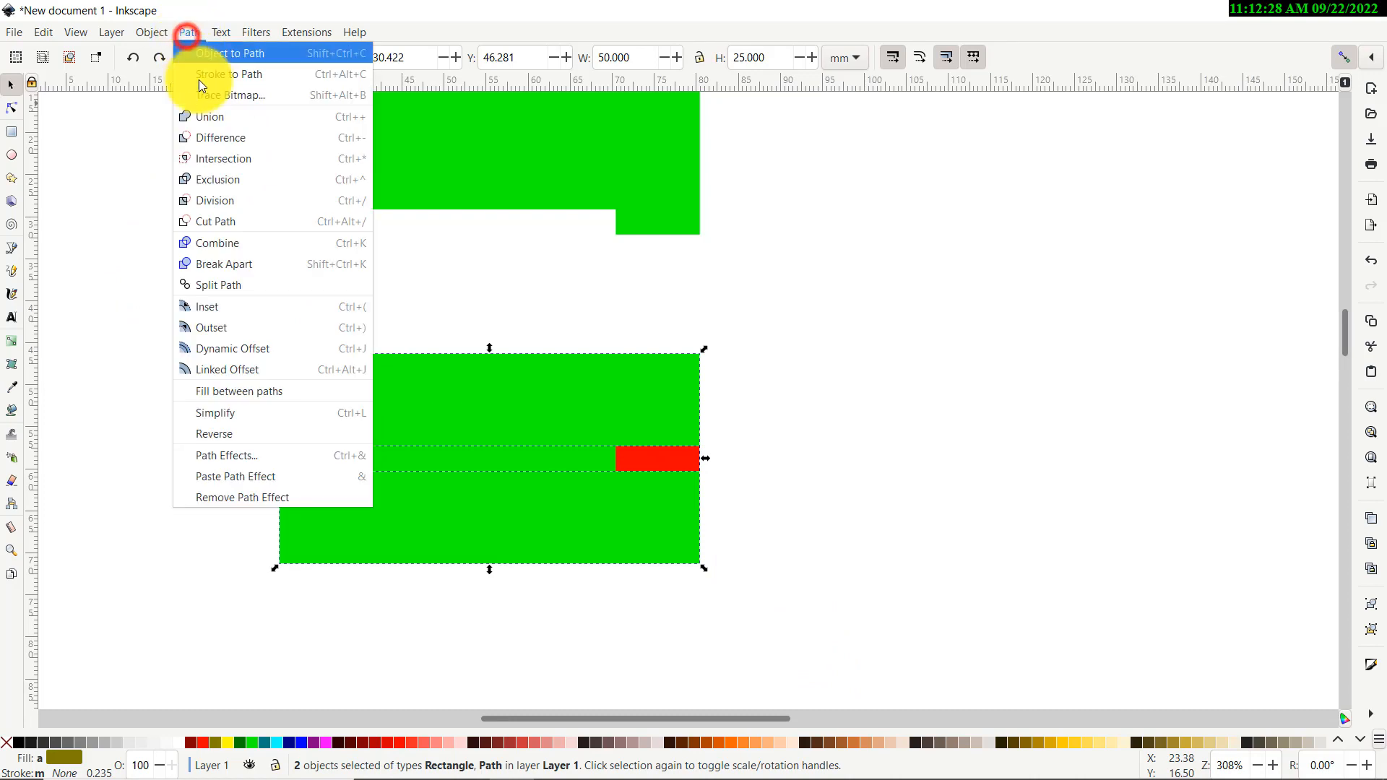
pyautogui.click(214, 137)
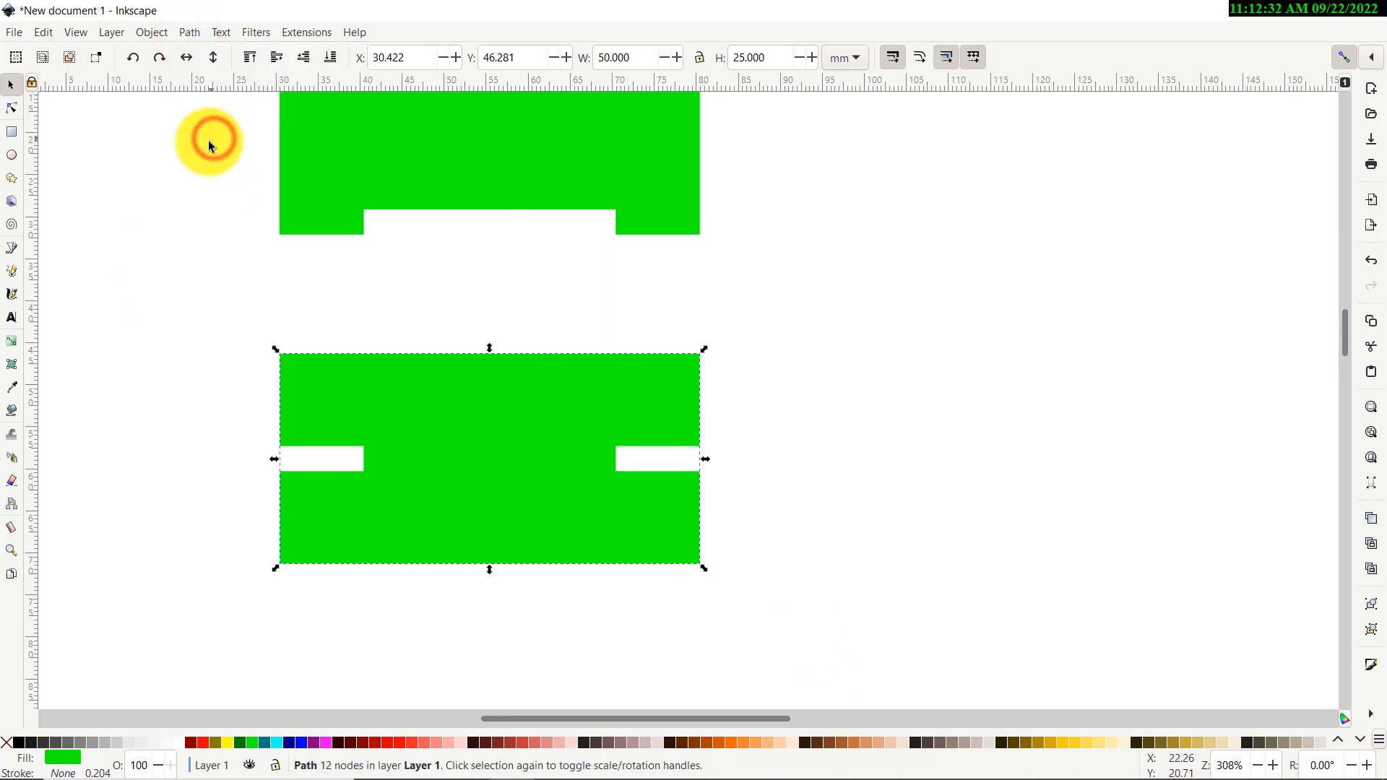
pyautogui.click(124, 272)
pyautogui.scroll(6, 186, 333)
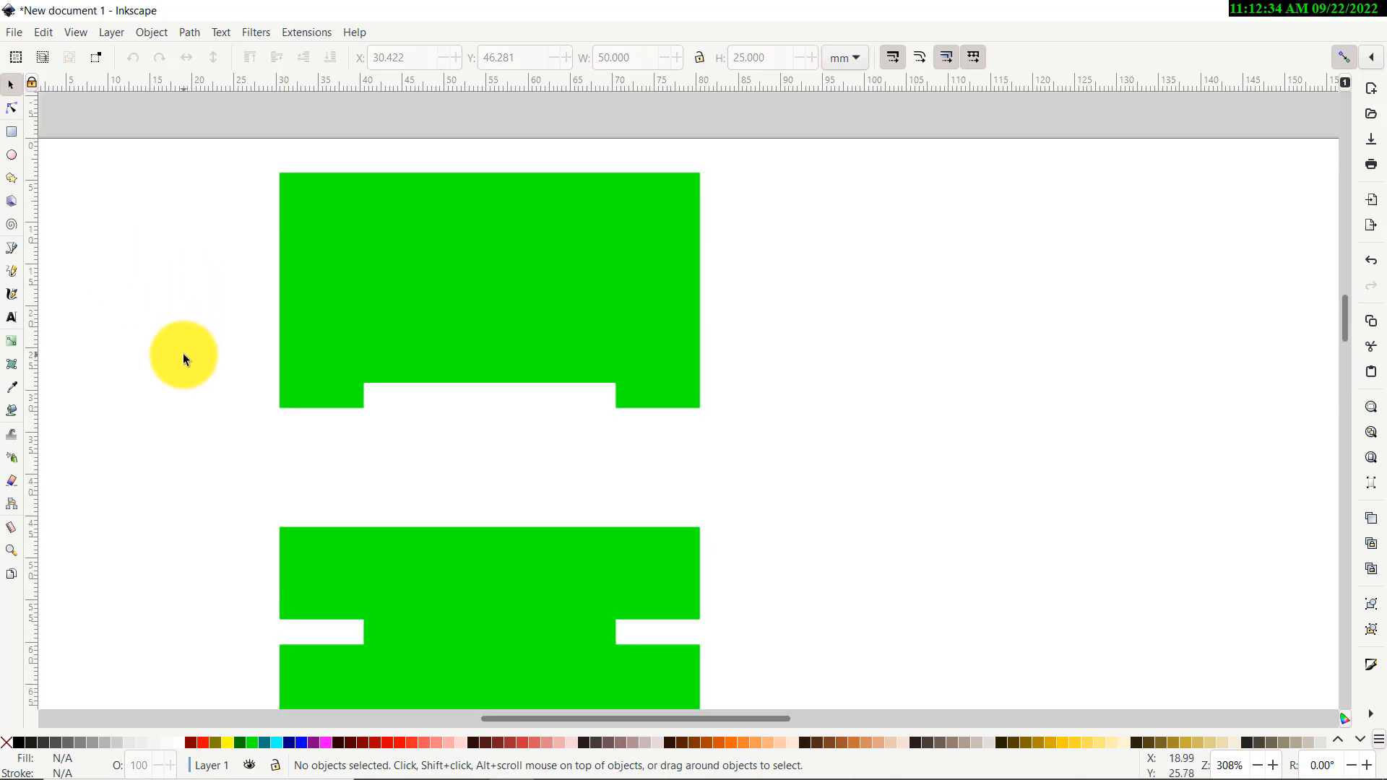
pyautogui.scroll(-2, 183, 353)
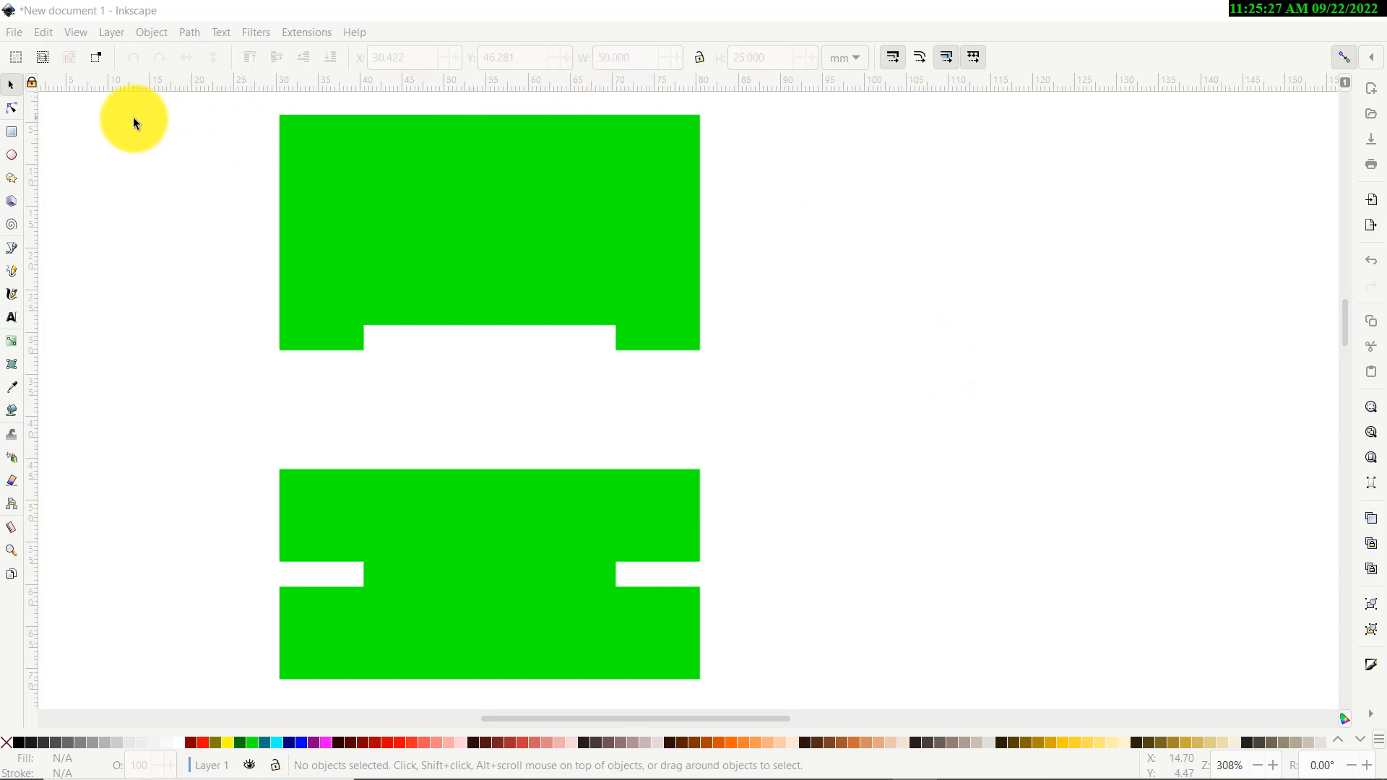
# Pull the upper piece's top-left node outward and bend its top edge upward into an arc
pyautogui.click(12, 110)
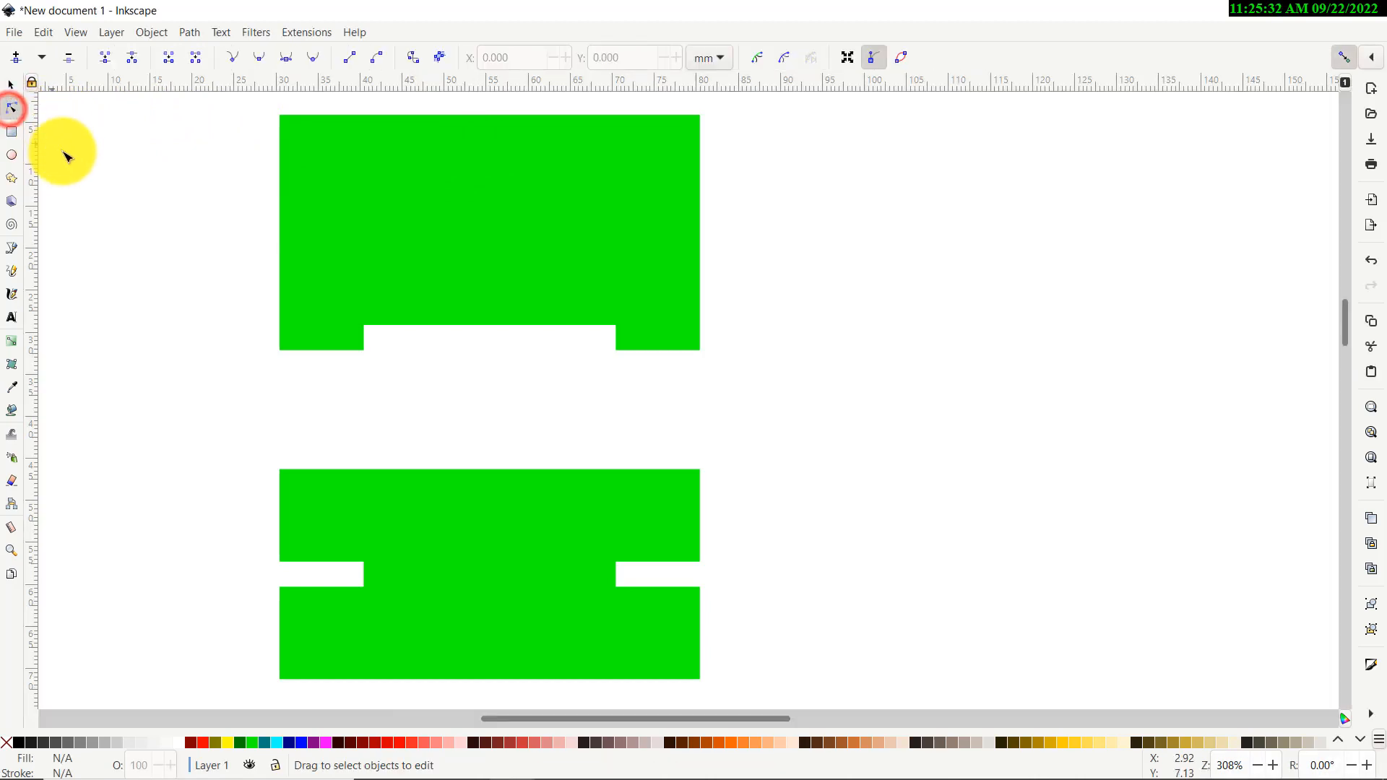
pyautogui.scroll(3, 155, 232)
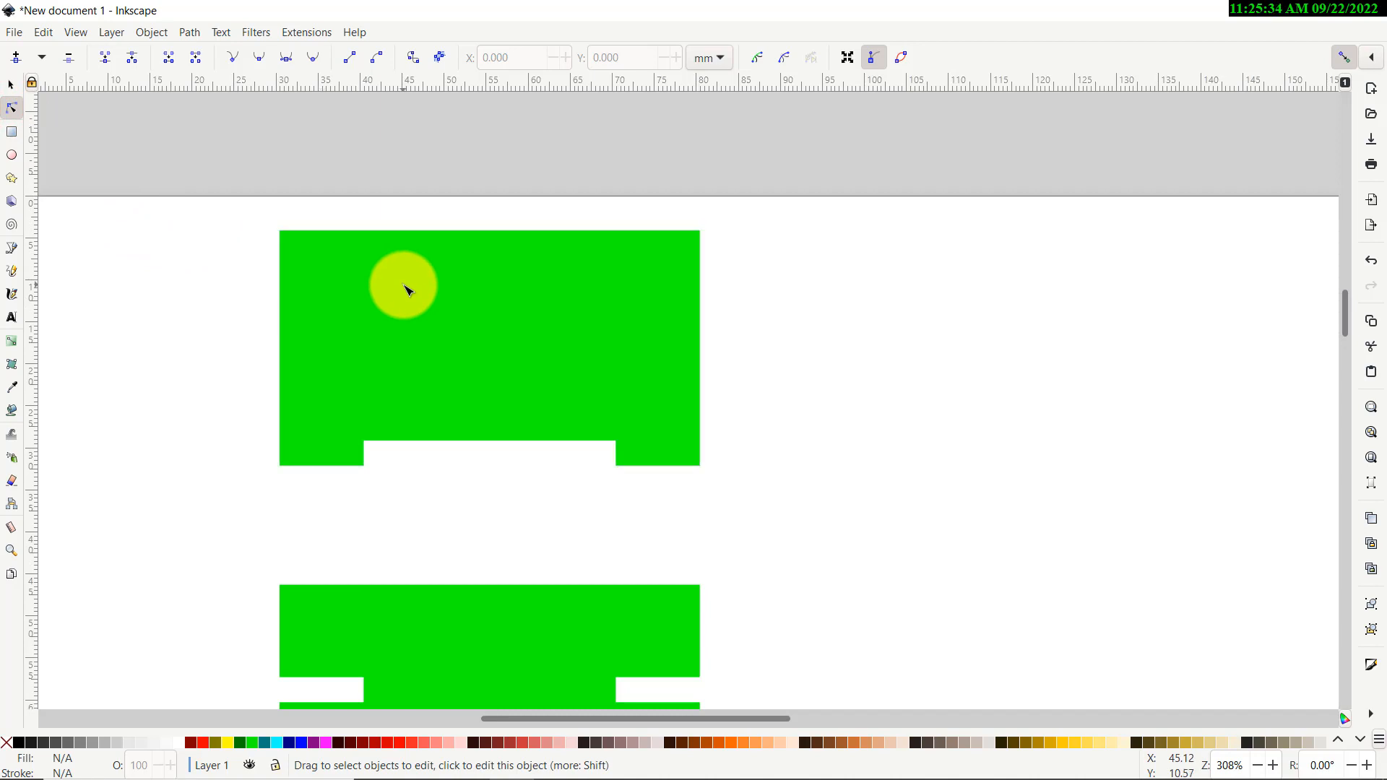
pyautogui.click(417, 273)
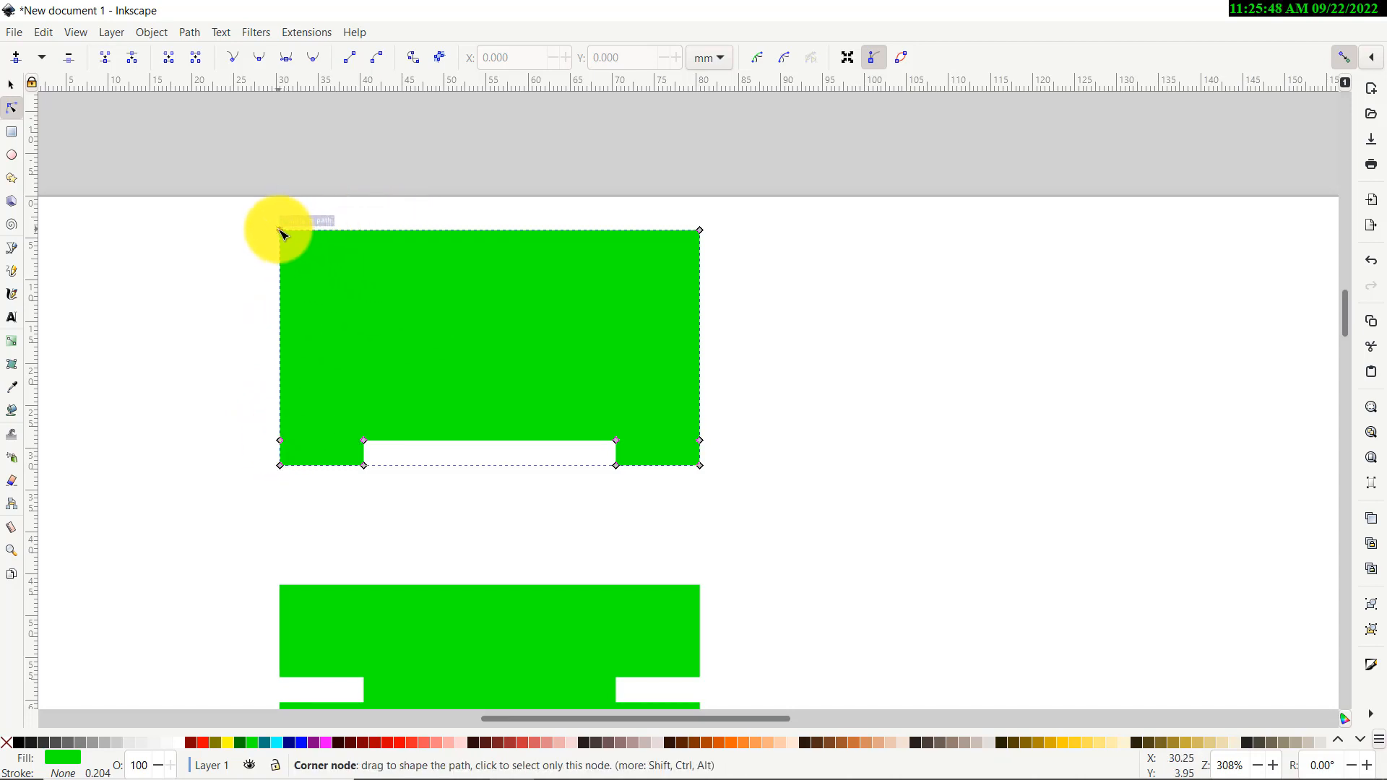
pyautogui.moveTo(281, 231); pyautogui.dragTo(232, 255)
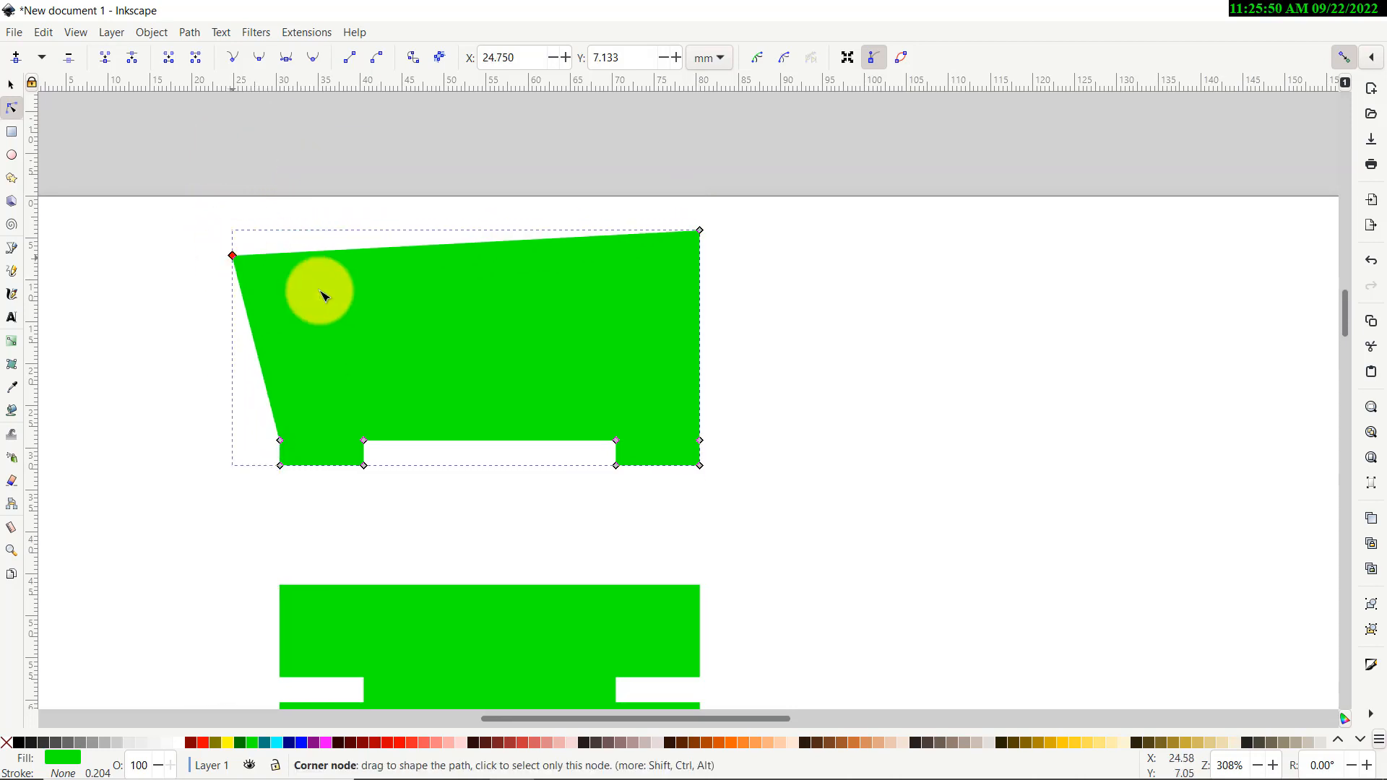
pyautogui.click(468, 247)
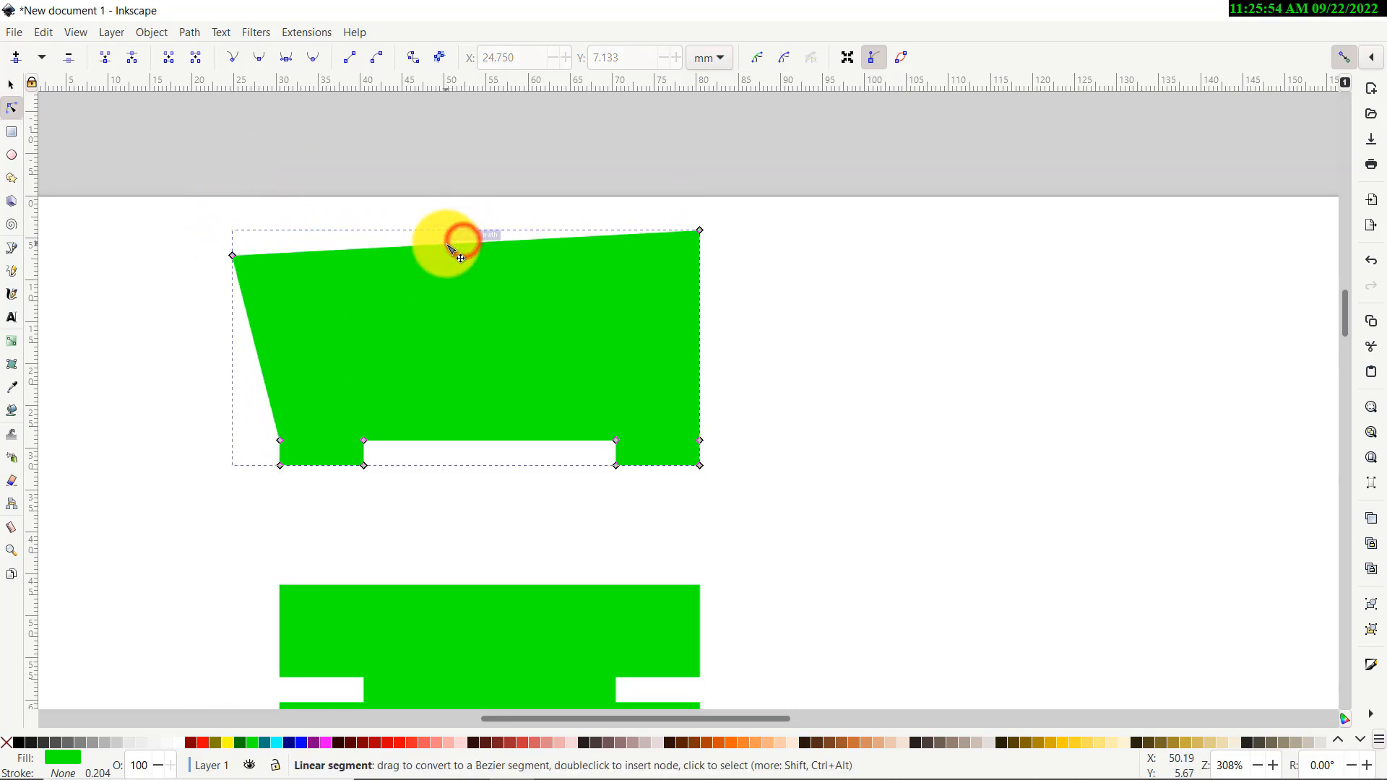
pyautogui.moveTo(449, 241); pyautogui.dragTo(458, 177)
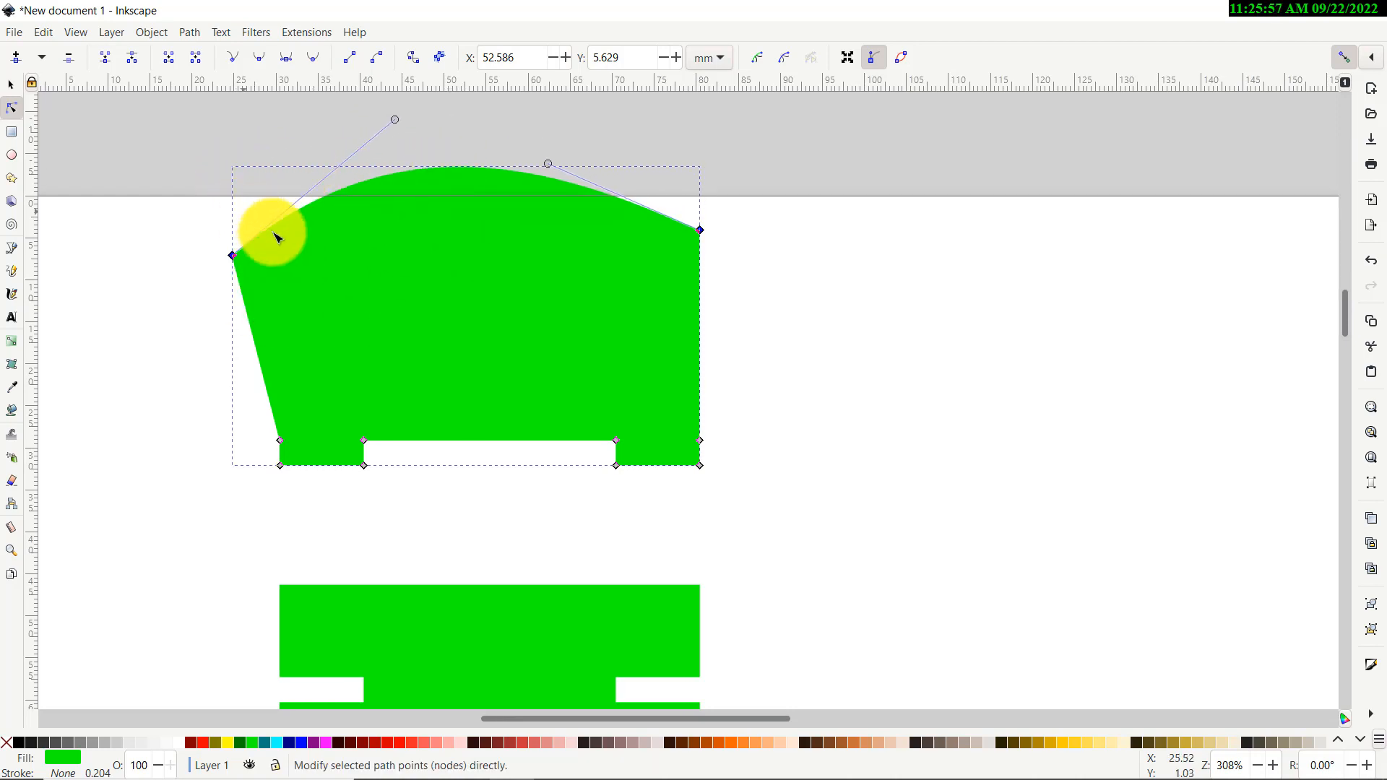
pyautogui.scroll(2, 319, 257)
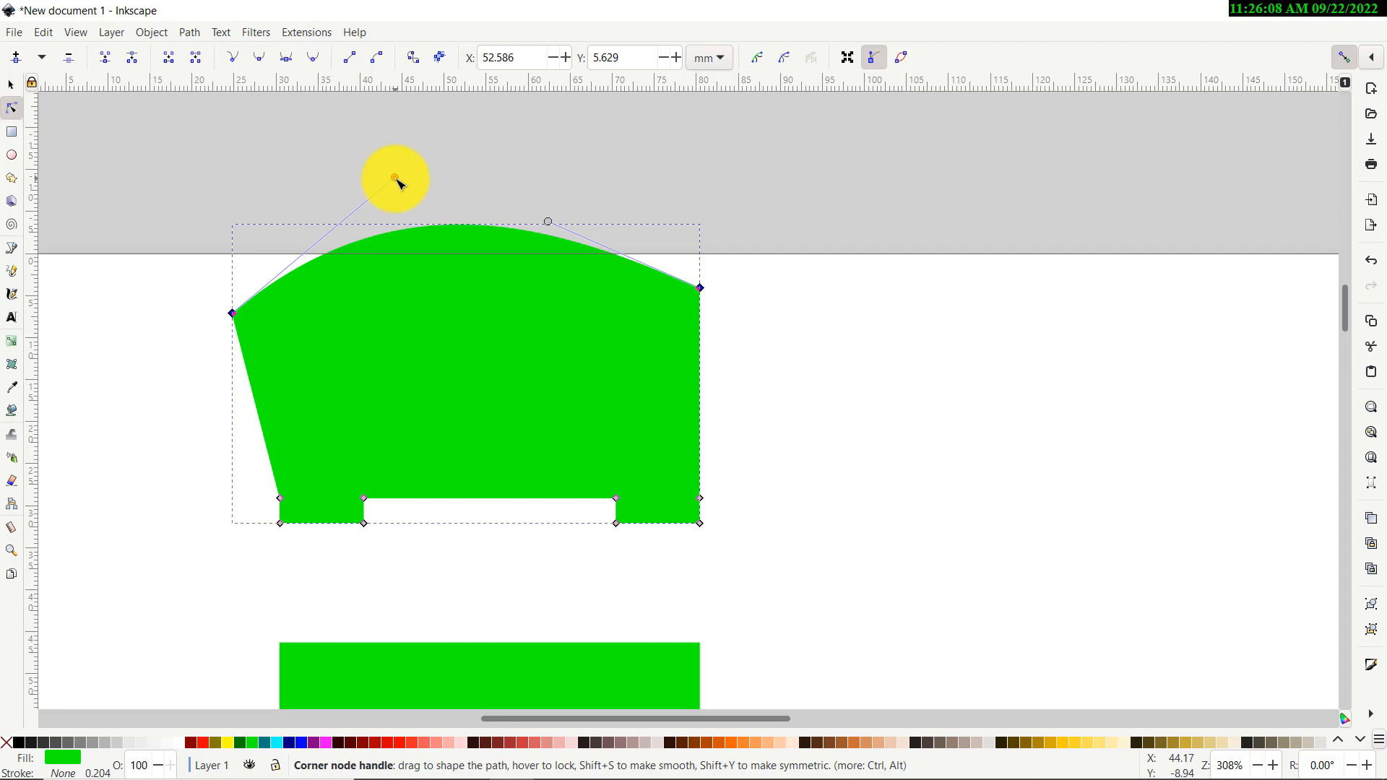
# Drag the top curve's Bézier handles to shape a dome with a lower, wider left side
pyautogui.click(233, 313)
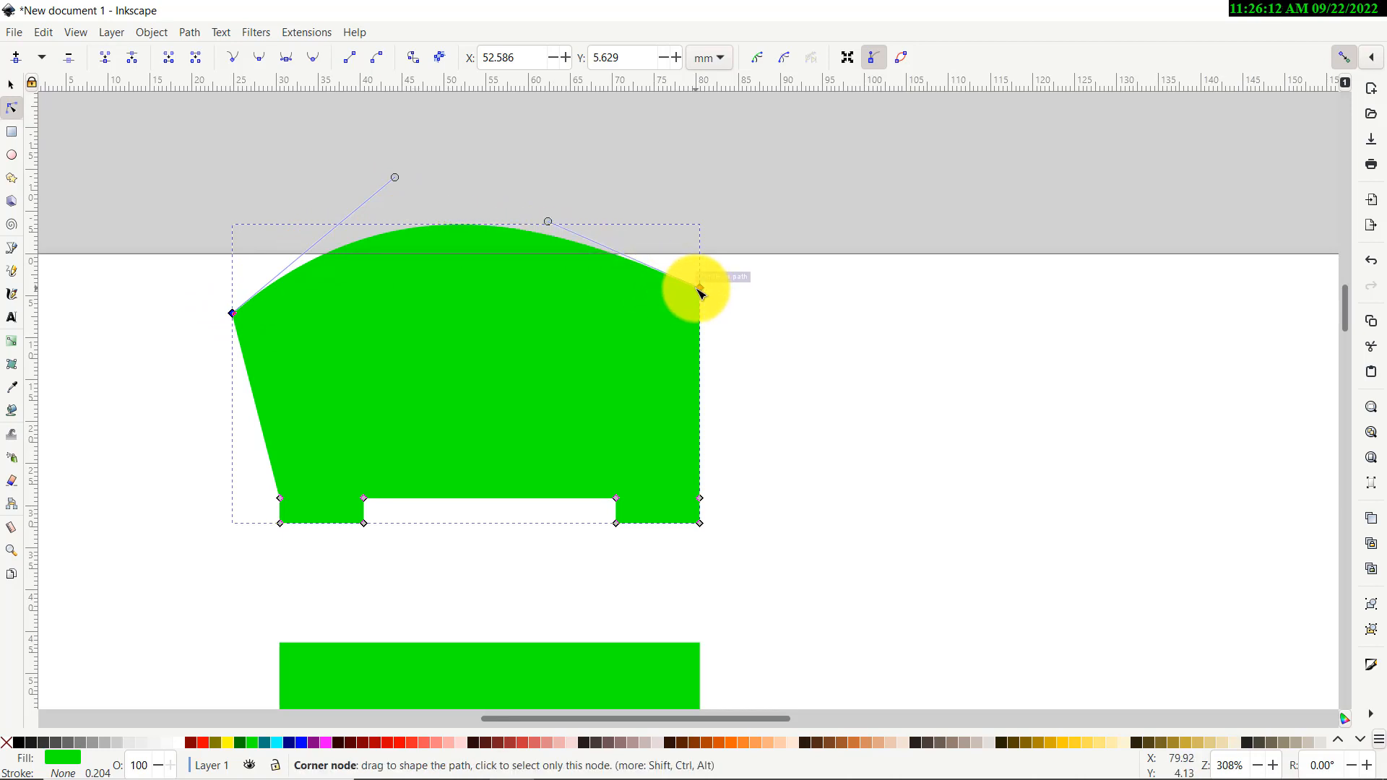
pyautogui.keyDown('shift'); pyautogui.click(700, 290); pyautogui.keyUp('shift')
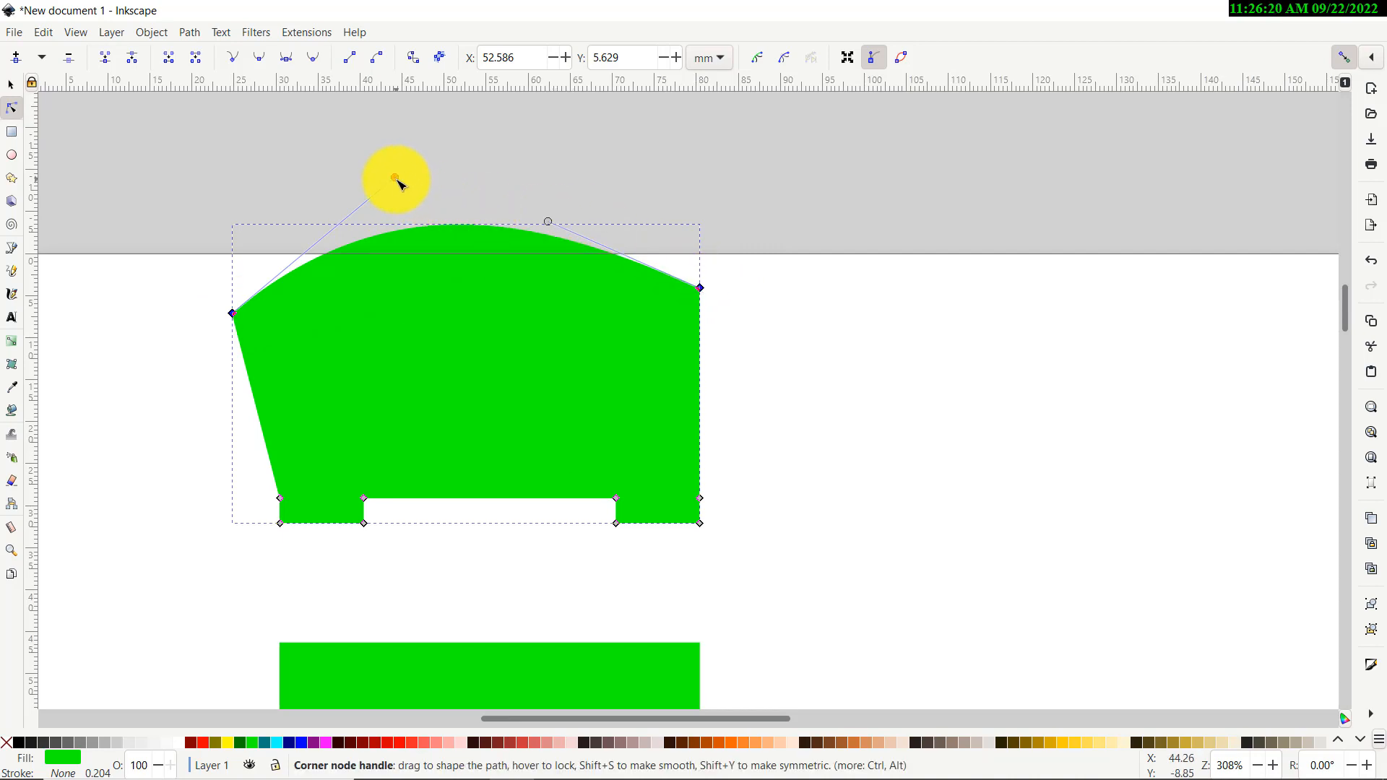
pyautogui.moveTo(395, 177)
pyautogui.mouseDown()
pyautogui.moveTo(272, 149)
pyautogui.moveTo(360, 116)
pyautogui.moveTo(316, 176)
pyautogui.moveTo(265, 206)
pyautogui.mouseUp()
pyautogui.scroll(4, 322, 236)
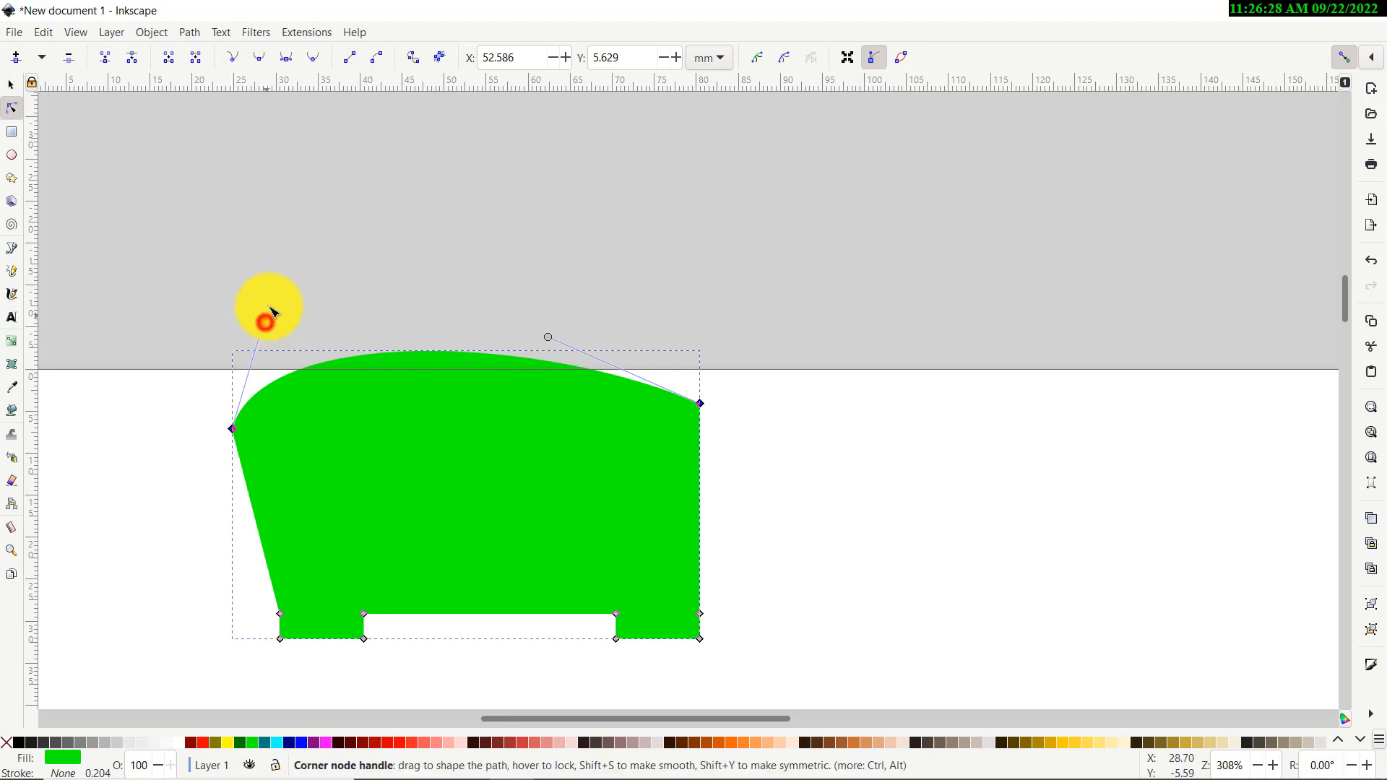
pyautogui.moveTo(270, 313); pyautogui.dragTo(332, 144)
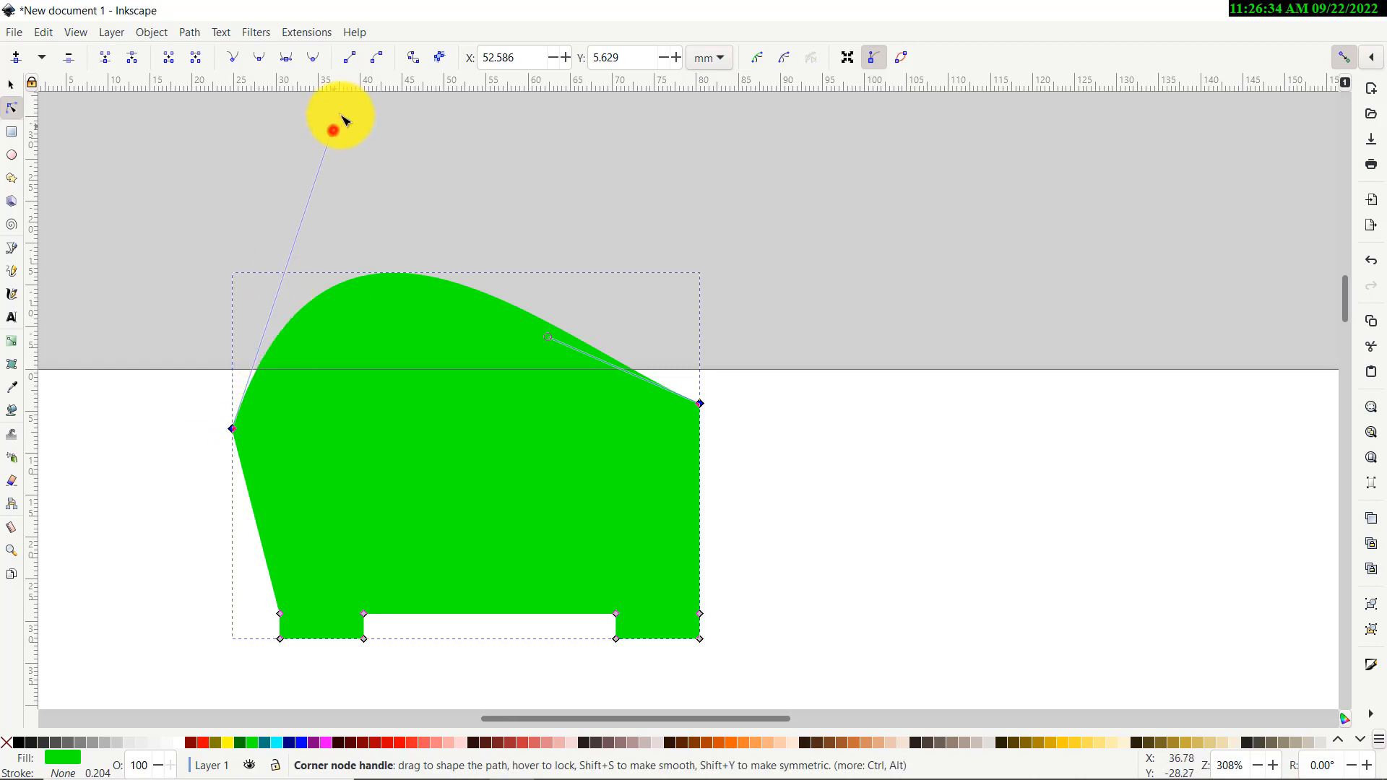
pyautogui.moveTo(342, 118); pyautogui.dragTo(302, 226)
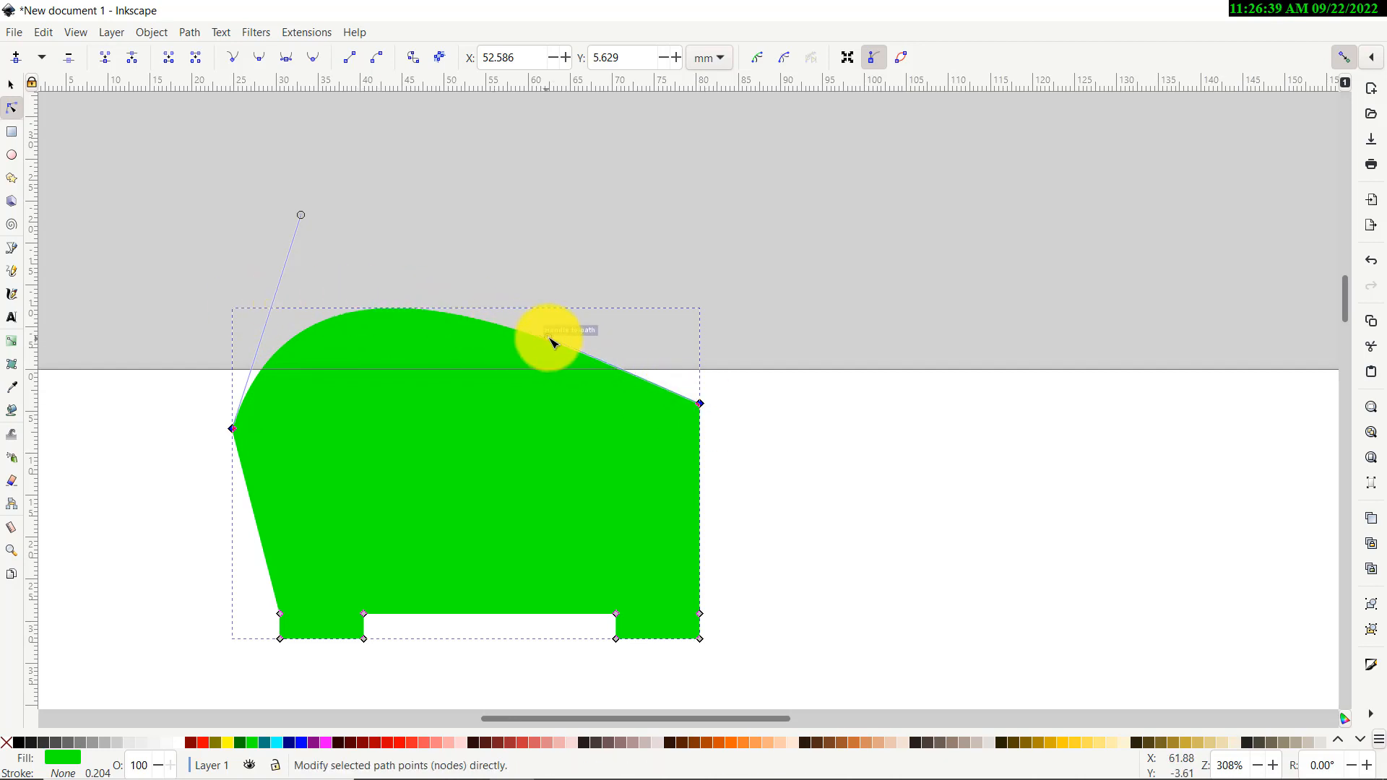
pyautogui.moveTo(551, 335); pyautogui.dragTo(603, 182)
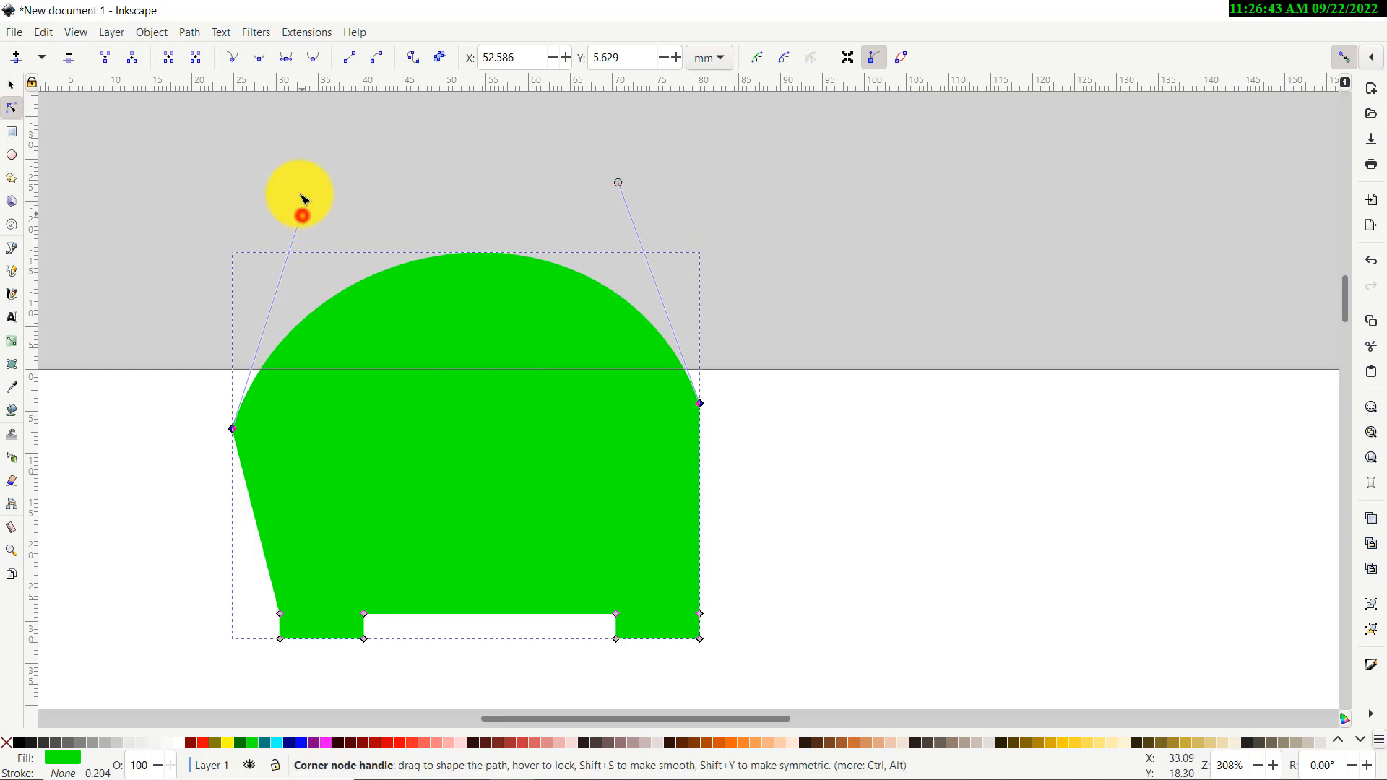
pyautogui.moveTo(302, 214); pyautogui.dragTo(288, 173)
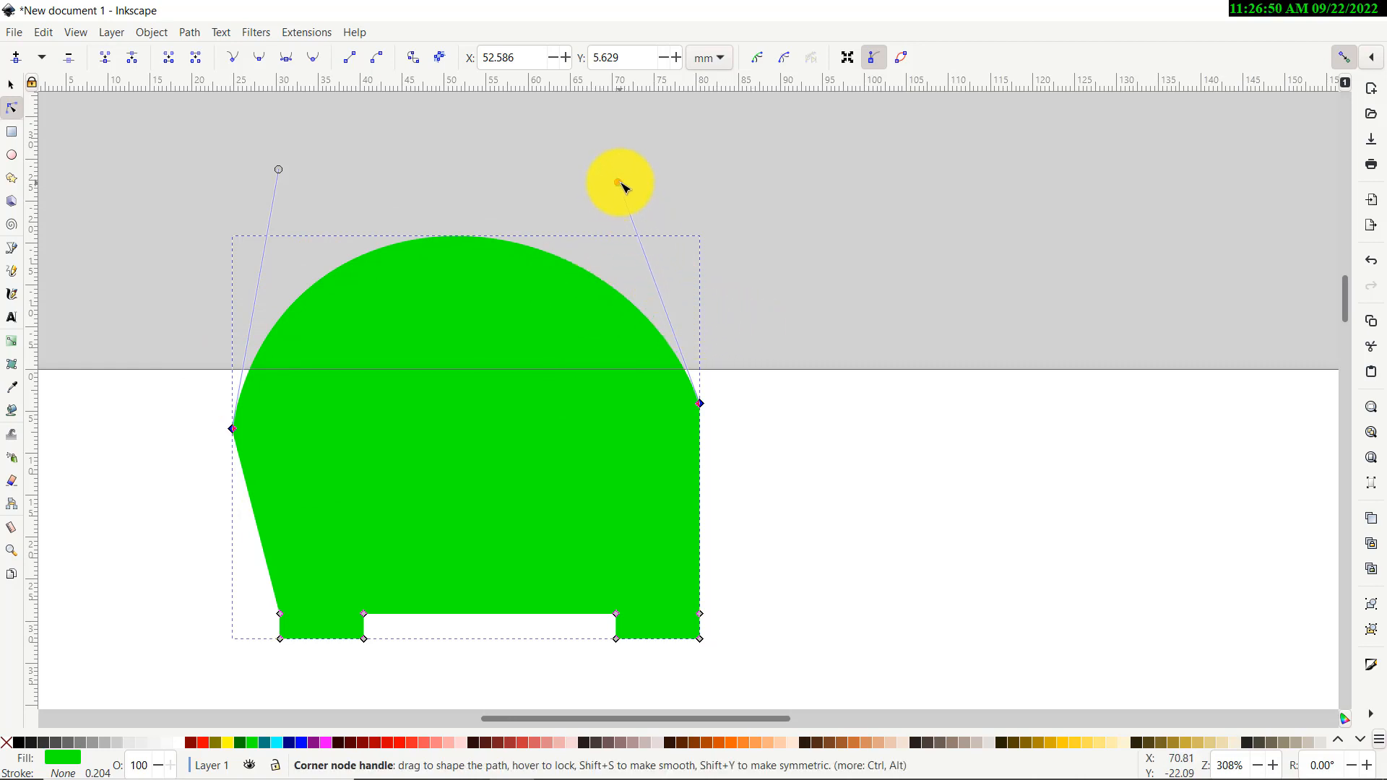
pyautogui.moveTo(617, 183); pyautogui.dragTo(611, 195)
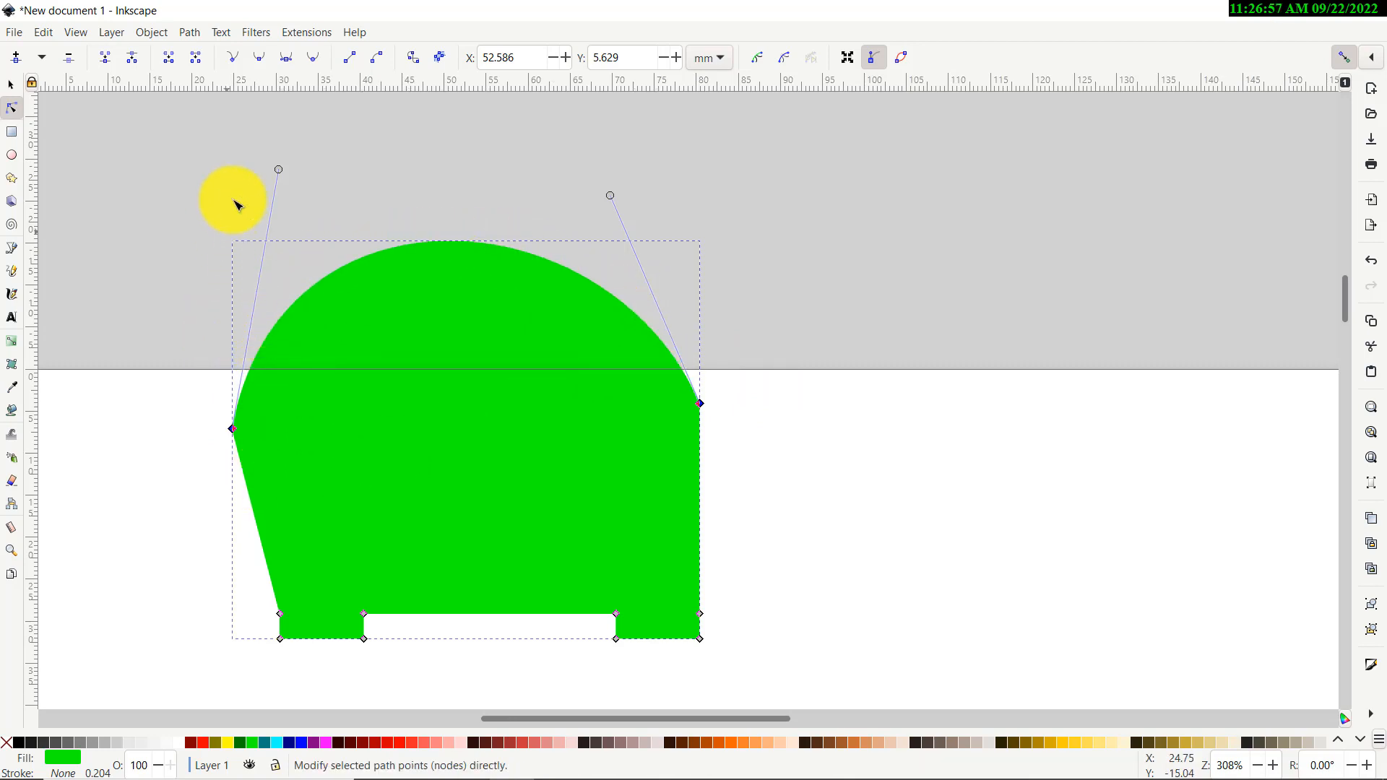
pyautogui.moveTo(279, 169); pyautogui.dragTo(182, 224)
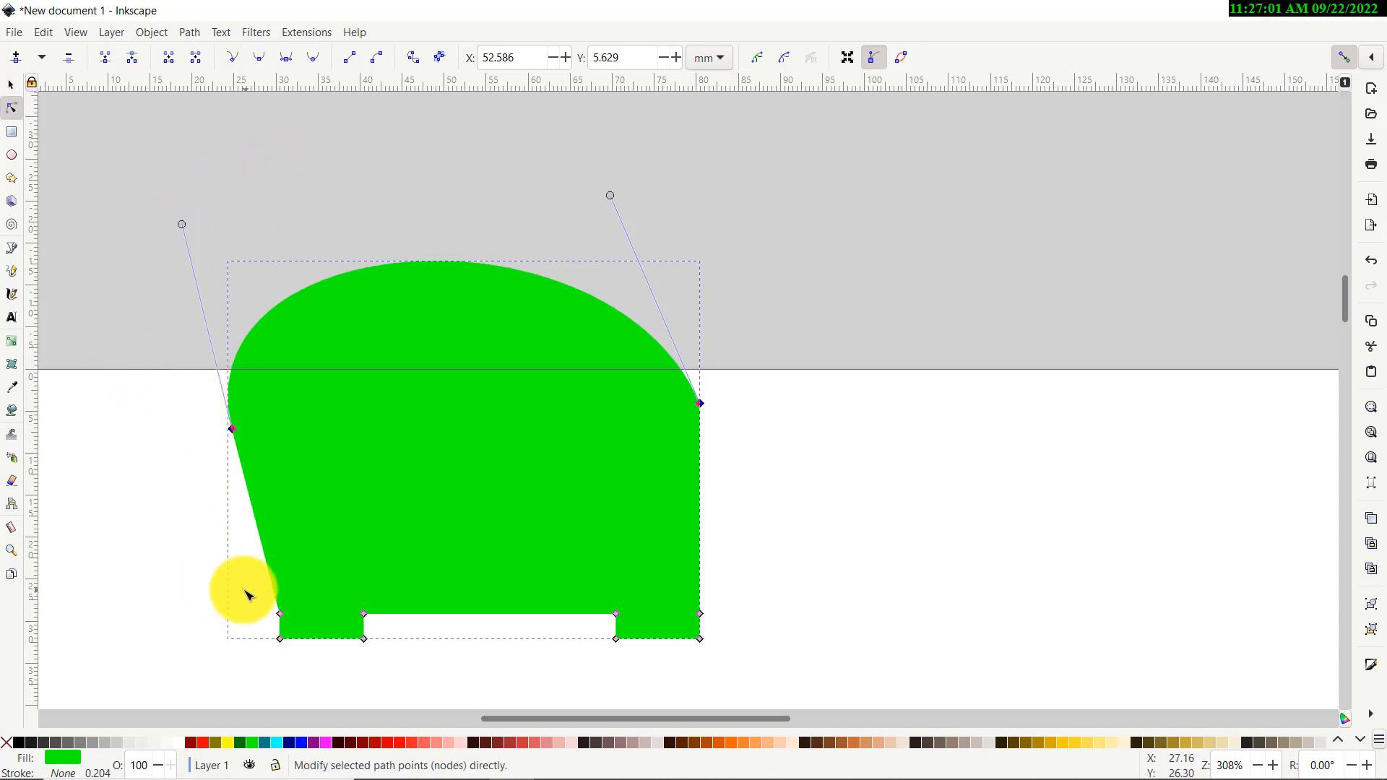
# Delete the upper-right corner node and broaden the right side into a larger bulge
pyautogui.moveTo(218, 587); pyautogui.dragTo(759, 672)
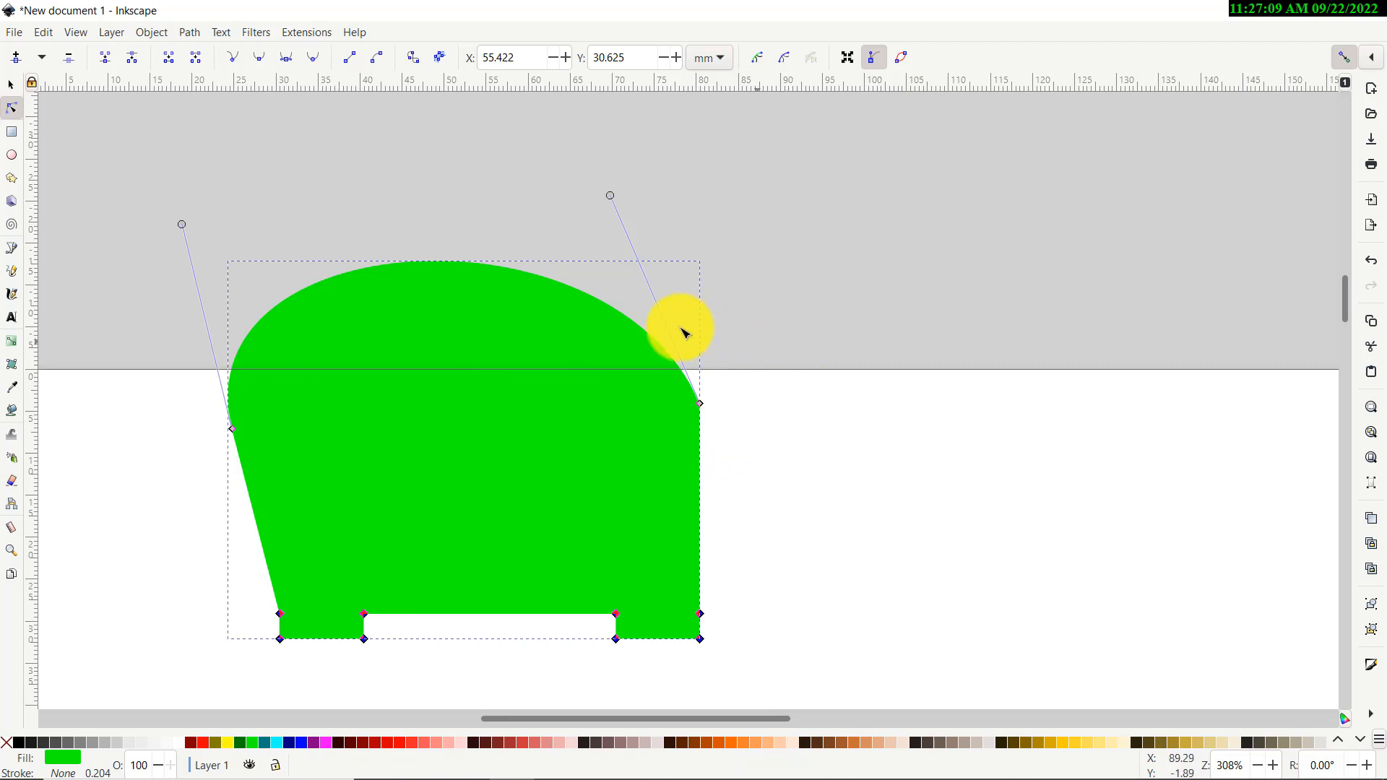
pyautogui.moveTo(790, 374); pyautogui.dragTo(206, 453)
pyautogui.moveTo(792, 341); pyautogui.dragTo(663, 434)
pyautogui.moveTo(775, 381); pyautogui.dragTo(609, 442)
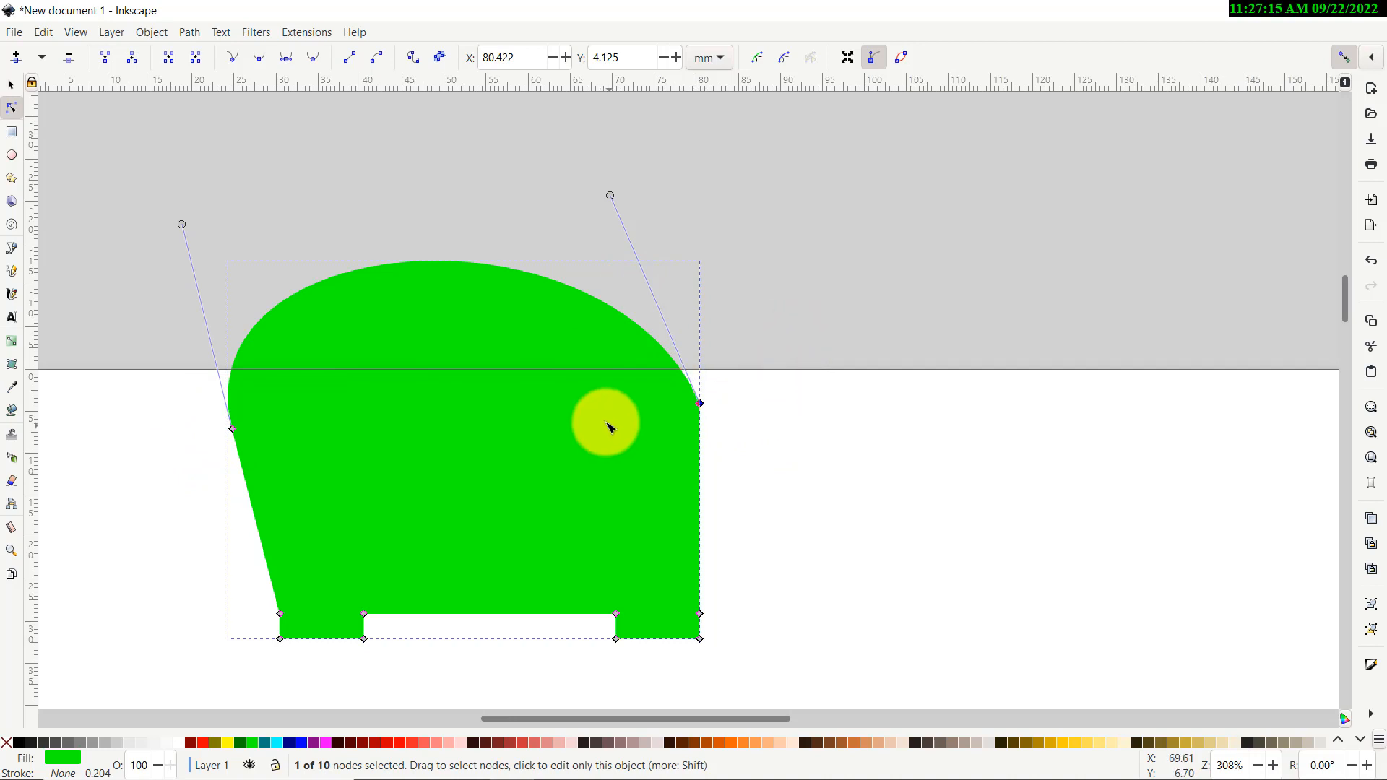
pyautogui.press('Delete')
pyautogui.moveTo(813, 259); pyautogui.dragTo(852, 131)
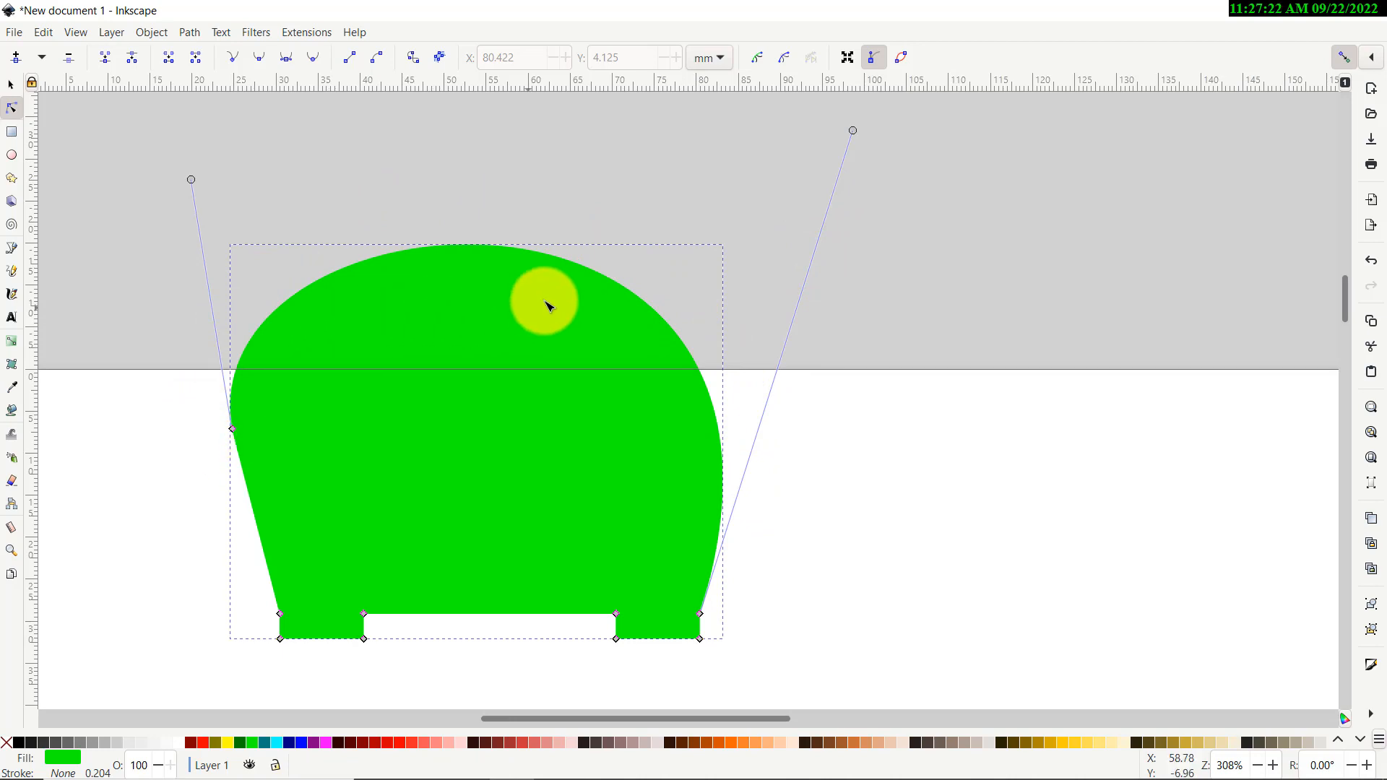
# Add a top node, make it a corner with symmetric handles to form a dip and a tall rounded back
pyautogui.doubleClick(582, 265)
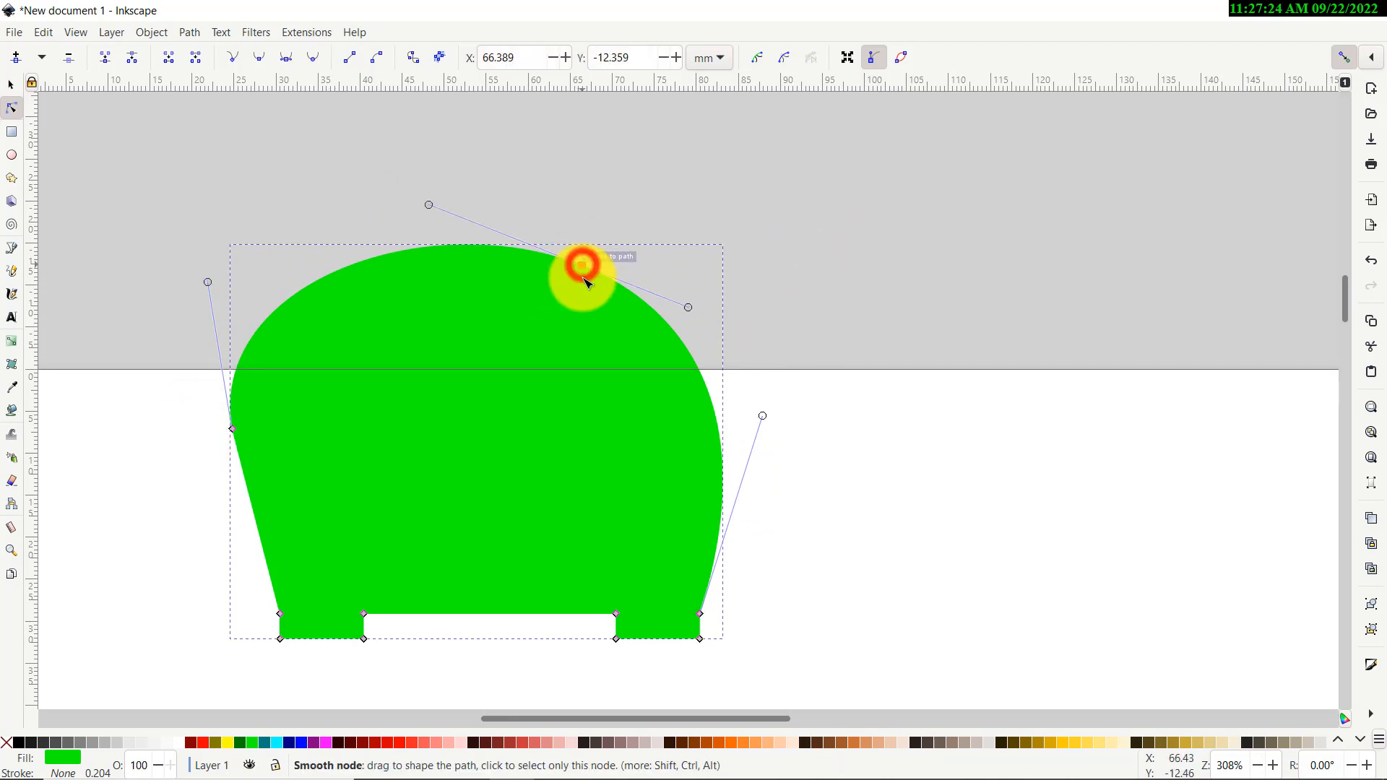
pyautogui.moveTo(585, 265)
pyautogui.mouseDown()
pyautogui.moveTo(622, 192)
pyautogui.moveTo(703, 223)
pyautogui.moveTo(609, 248)
pyautogui.moveTo(582, 263)
pyautogui.moveTo(592, 277)
pyautogui.mouseUp()
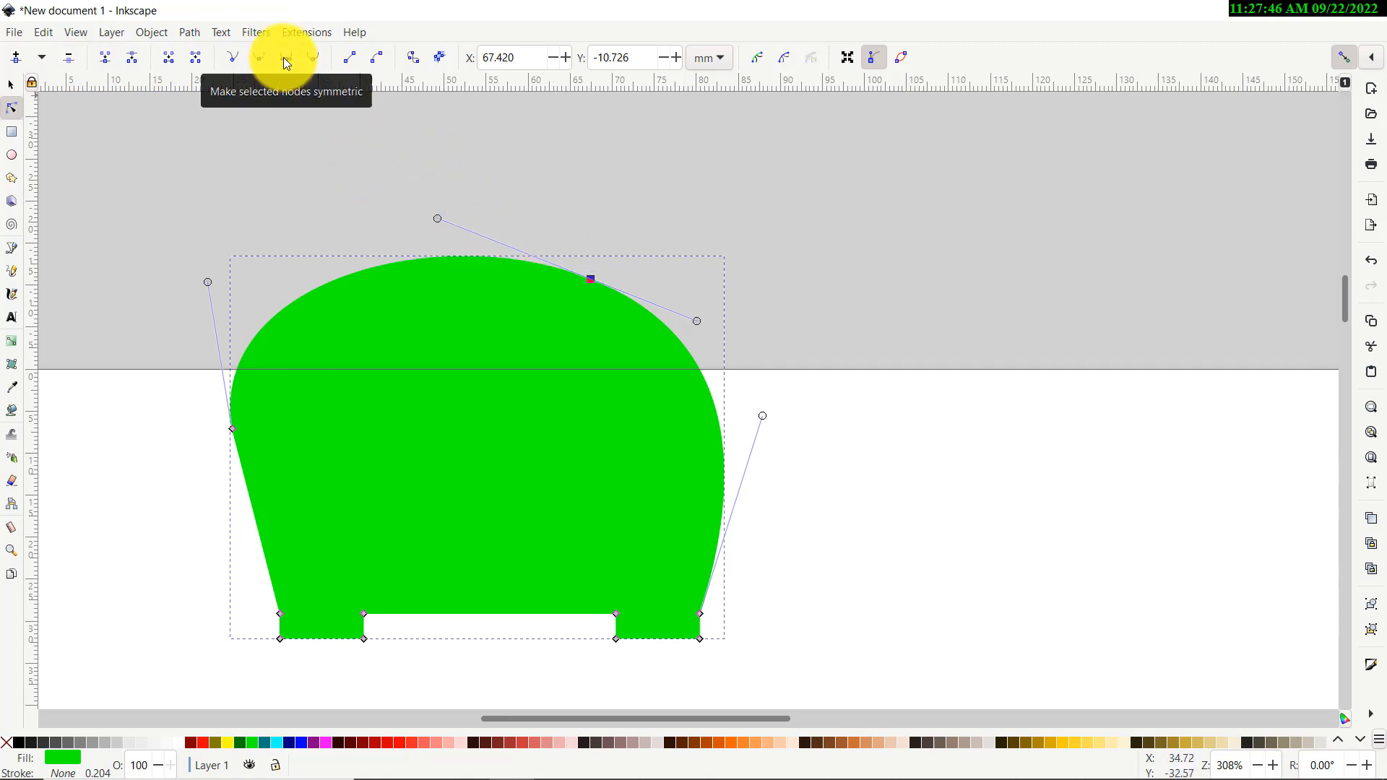
pyautogui.moveTo(439, 222); pyautogui.dragTo(537, 409)
pyautogui.click(230, 57)
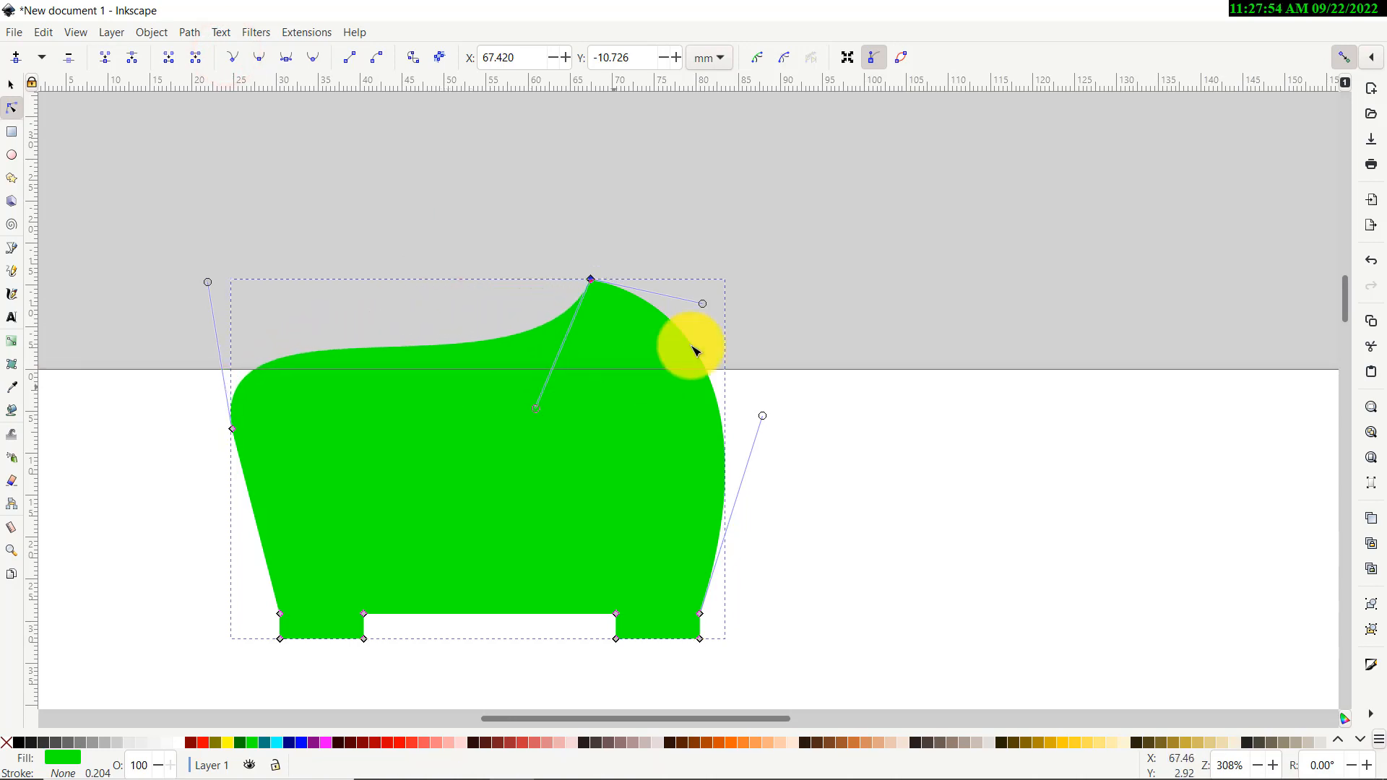
pyautogui.moveTo(703, 305); pyautogui.dragTo(703, 307)
pyautogui.moveTo(771, 219); pyautogui.dragTo(722, 109)
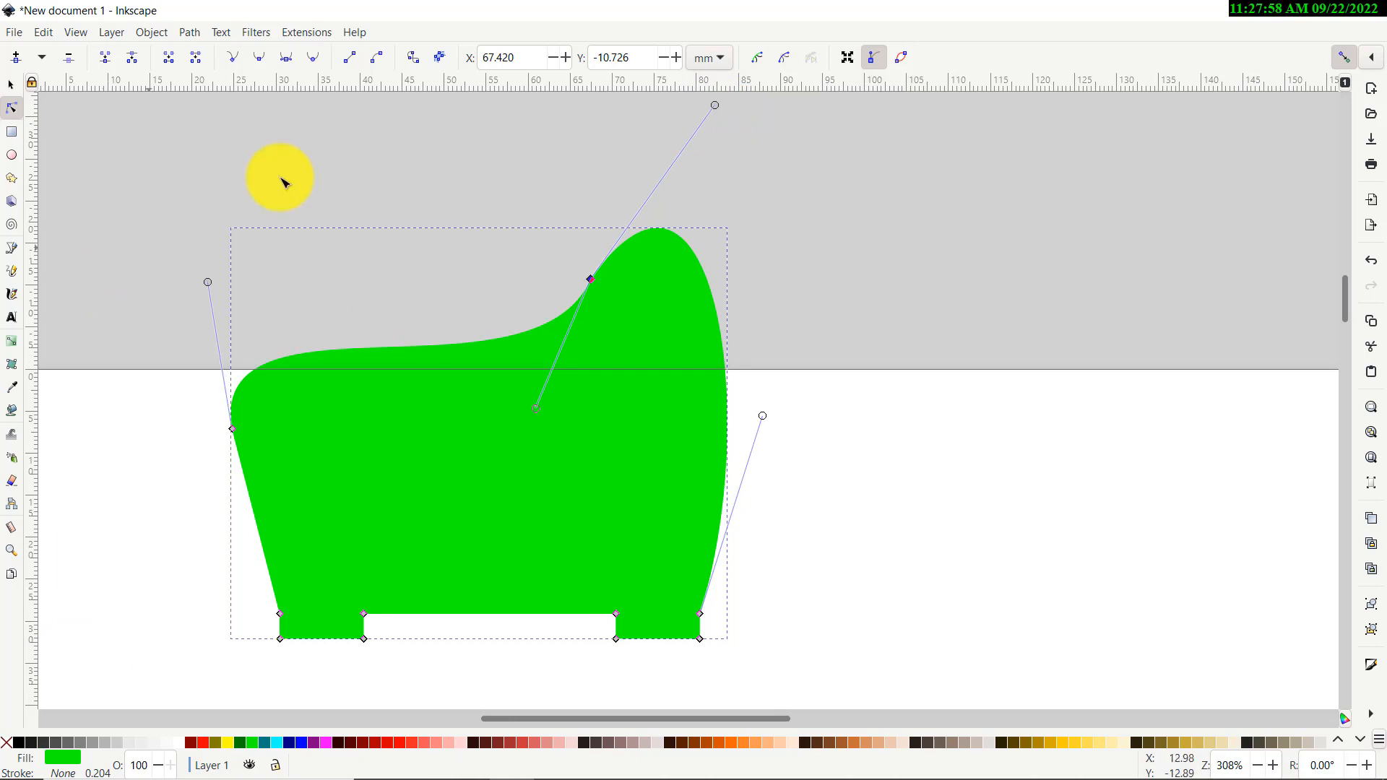
pyautogui.click(562, 220)
pyautogui.click(288, 58)
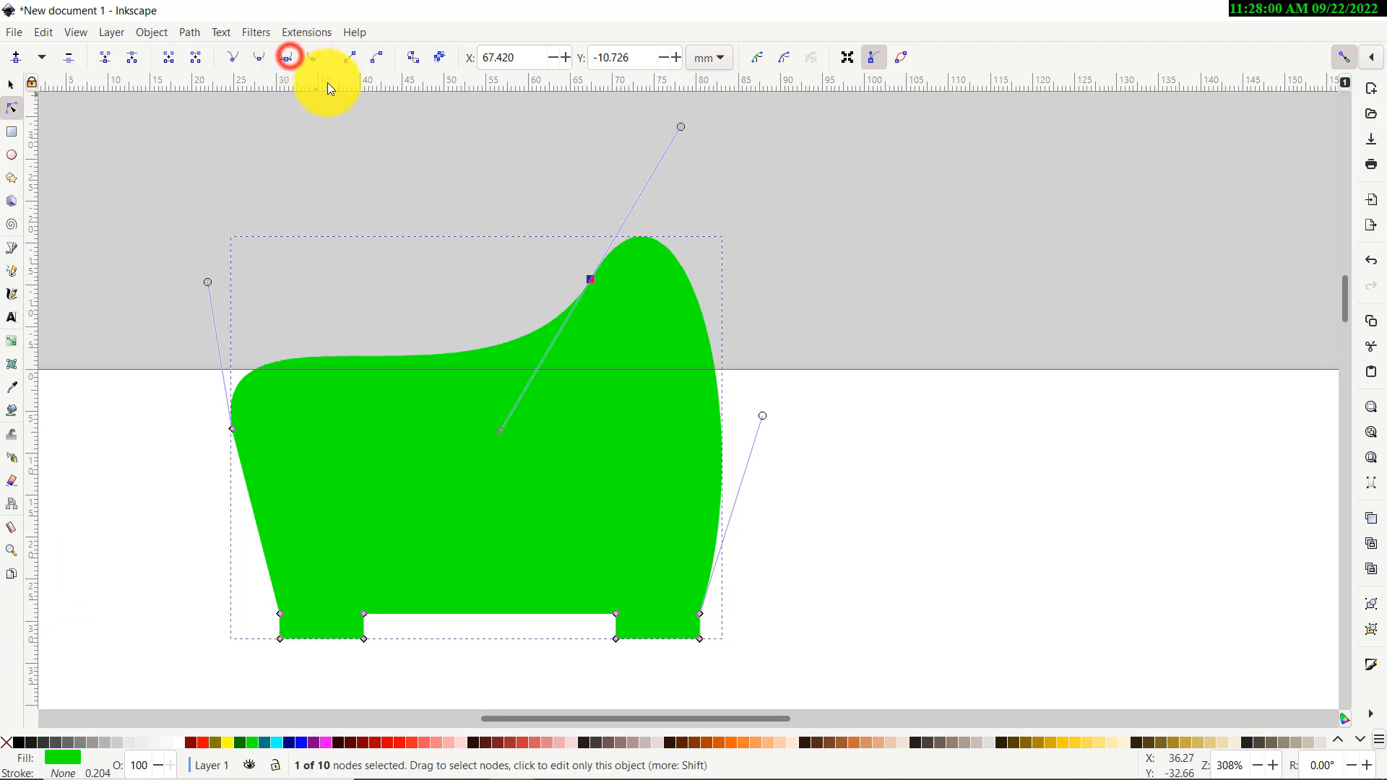
pyautogui.click(13, 88)
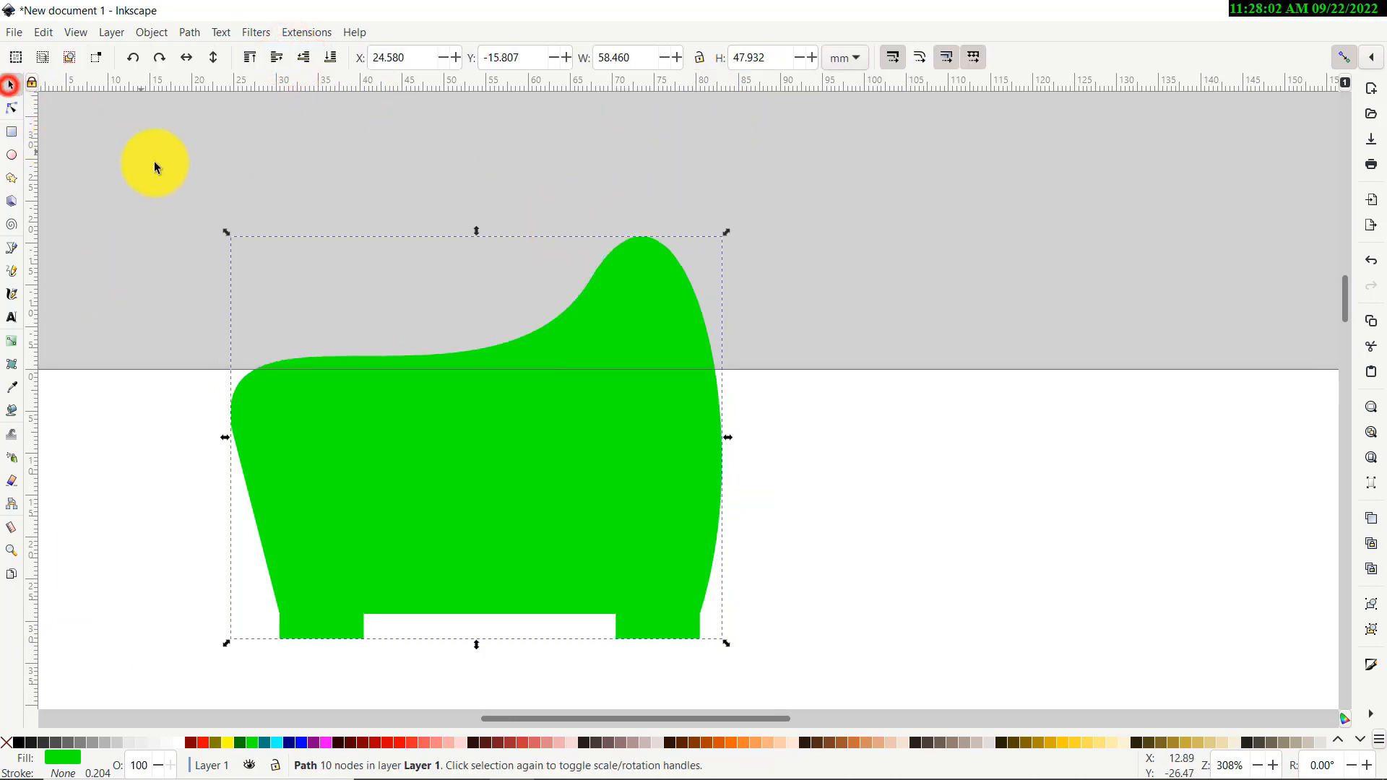
pyautogui.click(158, 164)
pyautogui.scroll(-5, 428, 396)
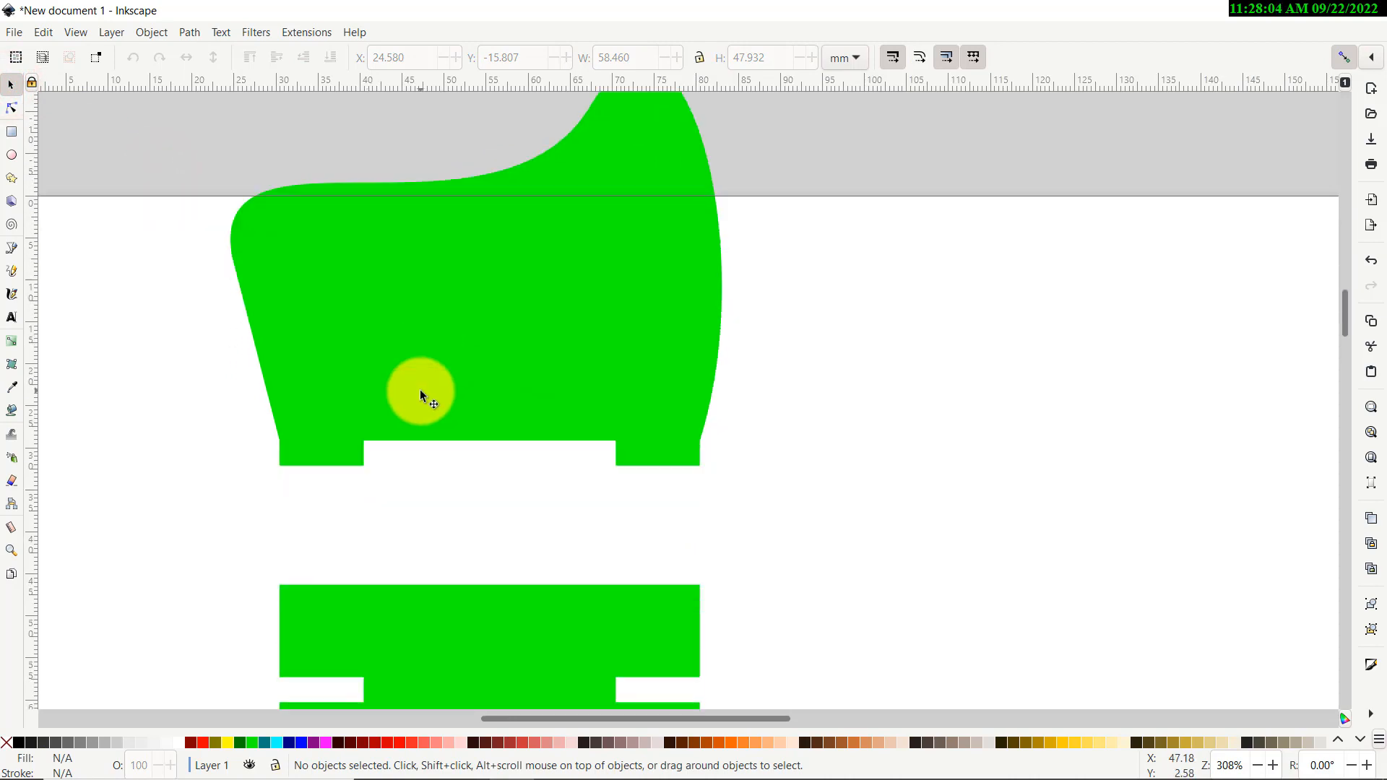
pyautogui.scroll(2, 383, 360)
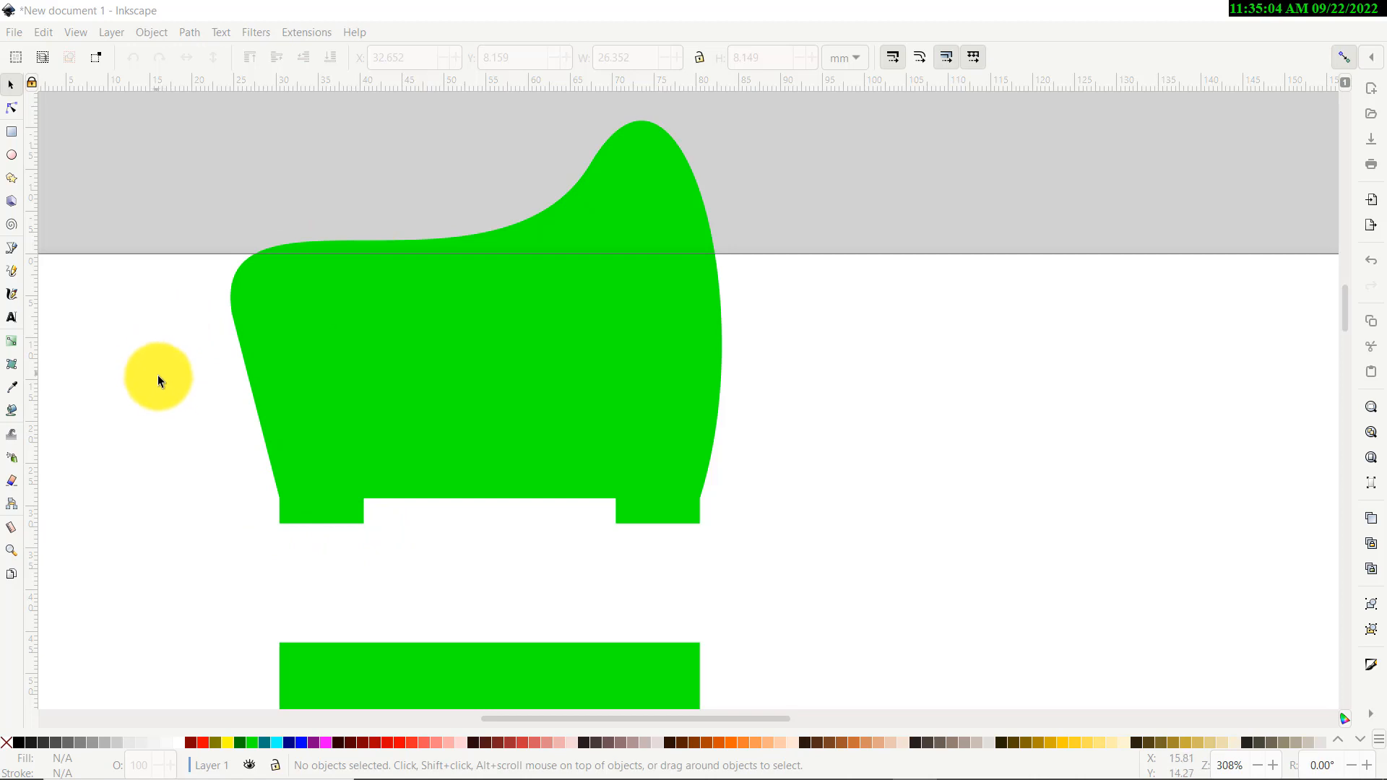
pyautogui.click(162, 377)
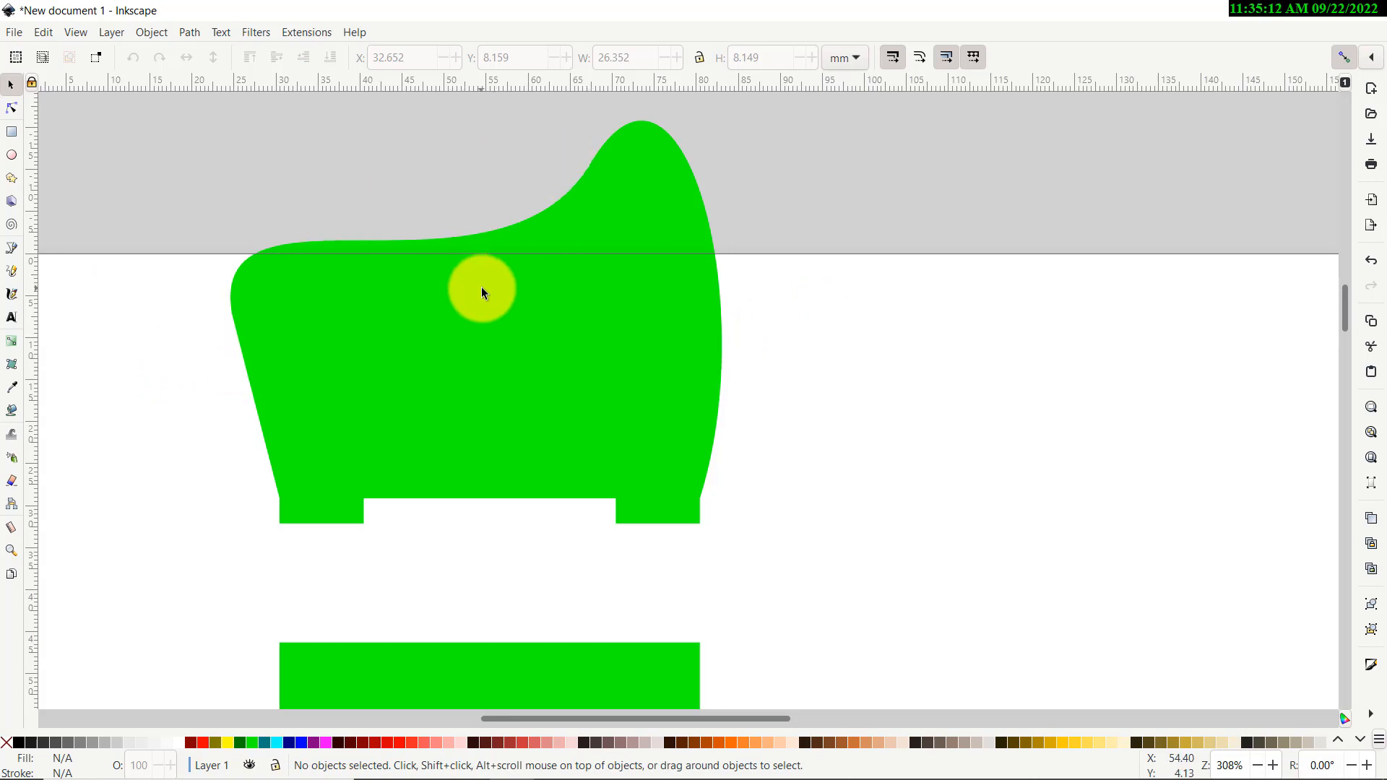
# Type a first name as text on the upper green piece, nudge it left and down, and deselect
pyautogui.click(10, 320)
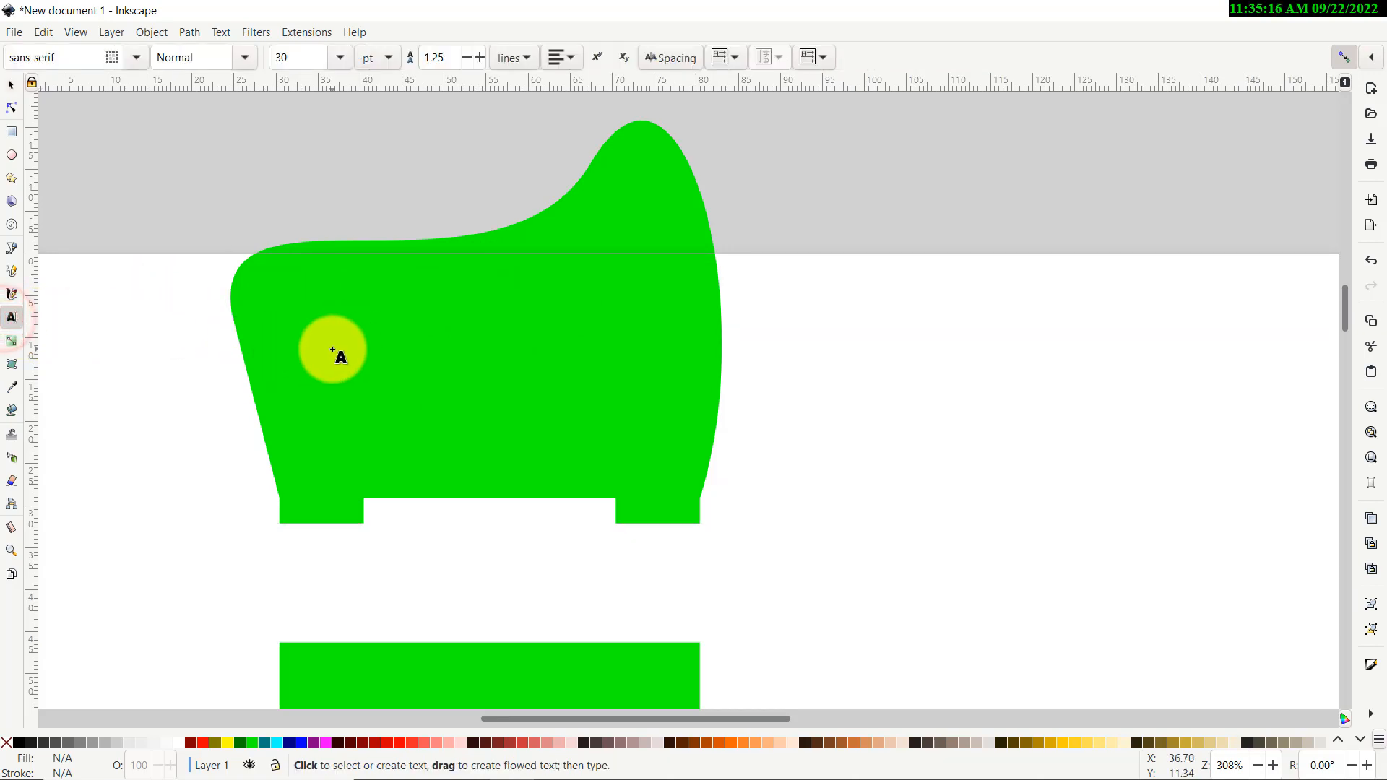
pyautogui.click(332, 348)
pyautogui.write('David')
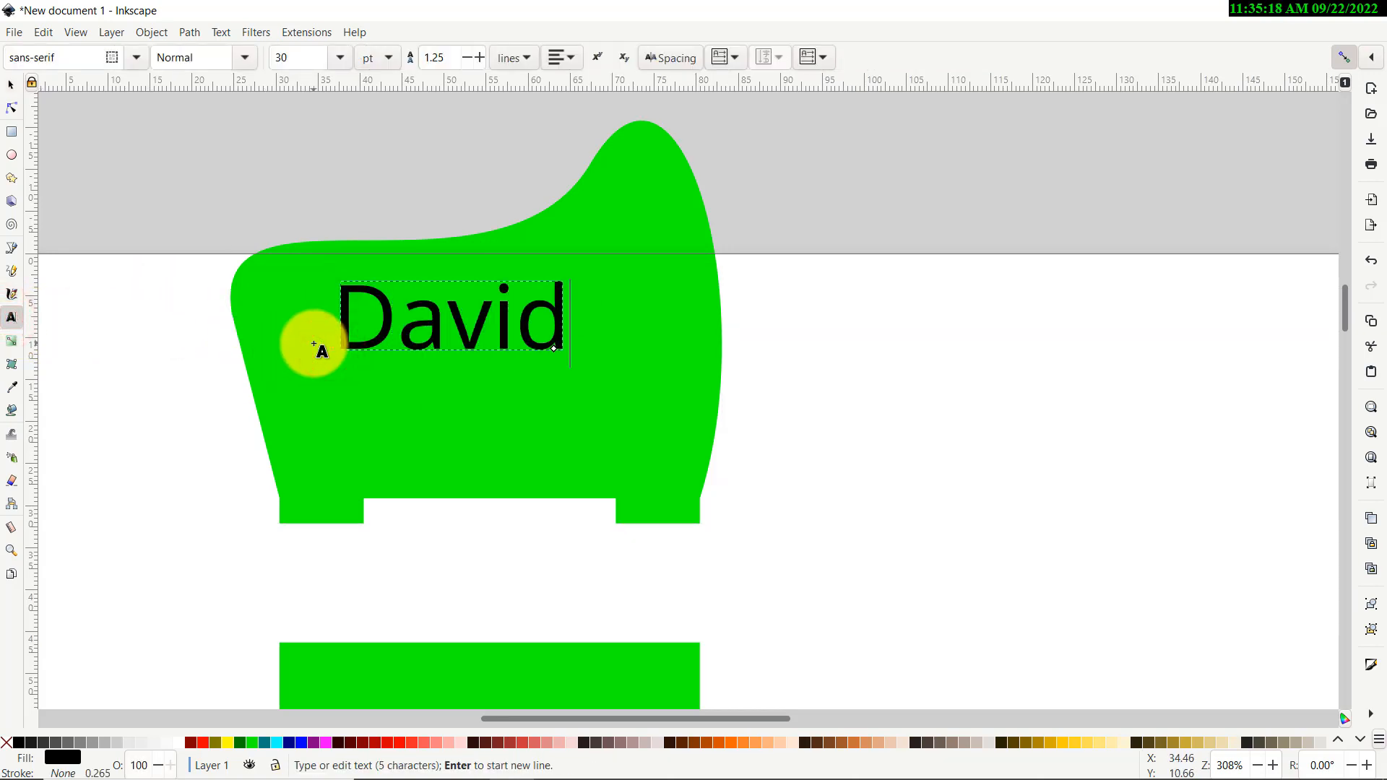
pyautogui.click(10, 84)
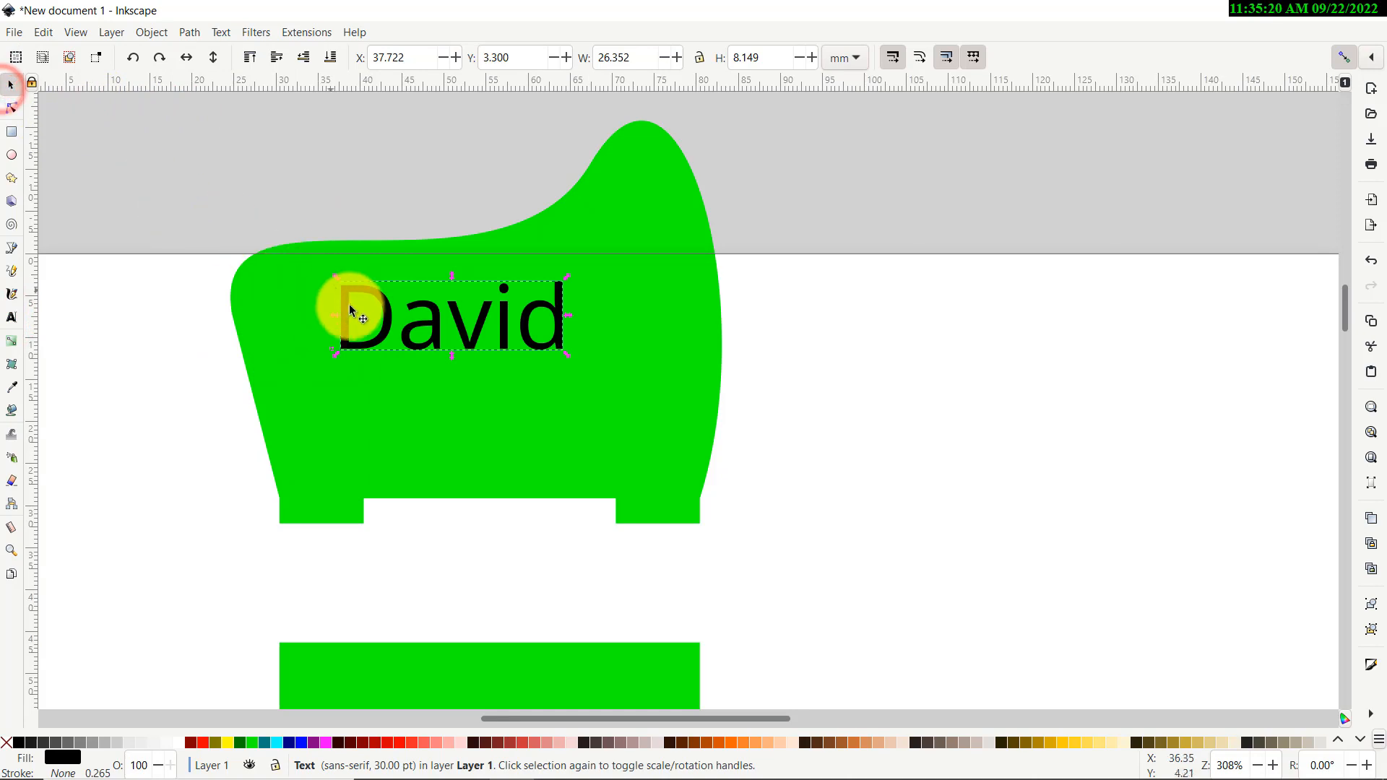
pyautogui.moveTo(395, 316); pyautogui.dragTo(350, 359)
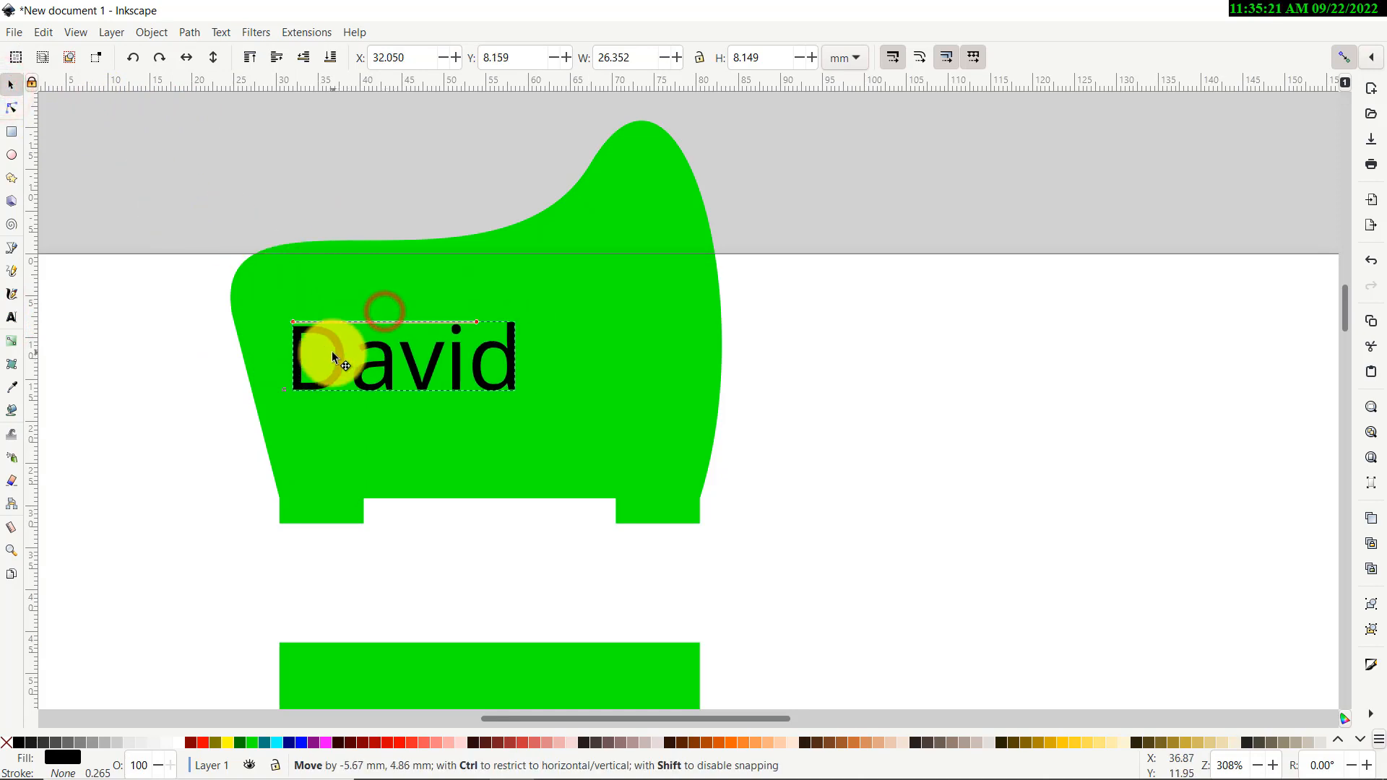
pyautogui.click(251, 185)
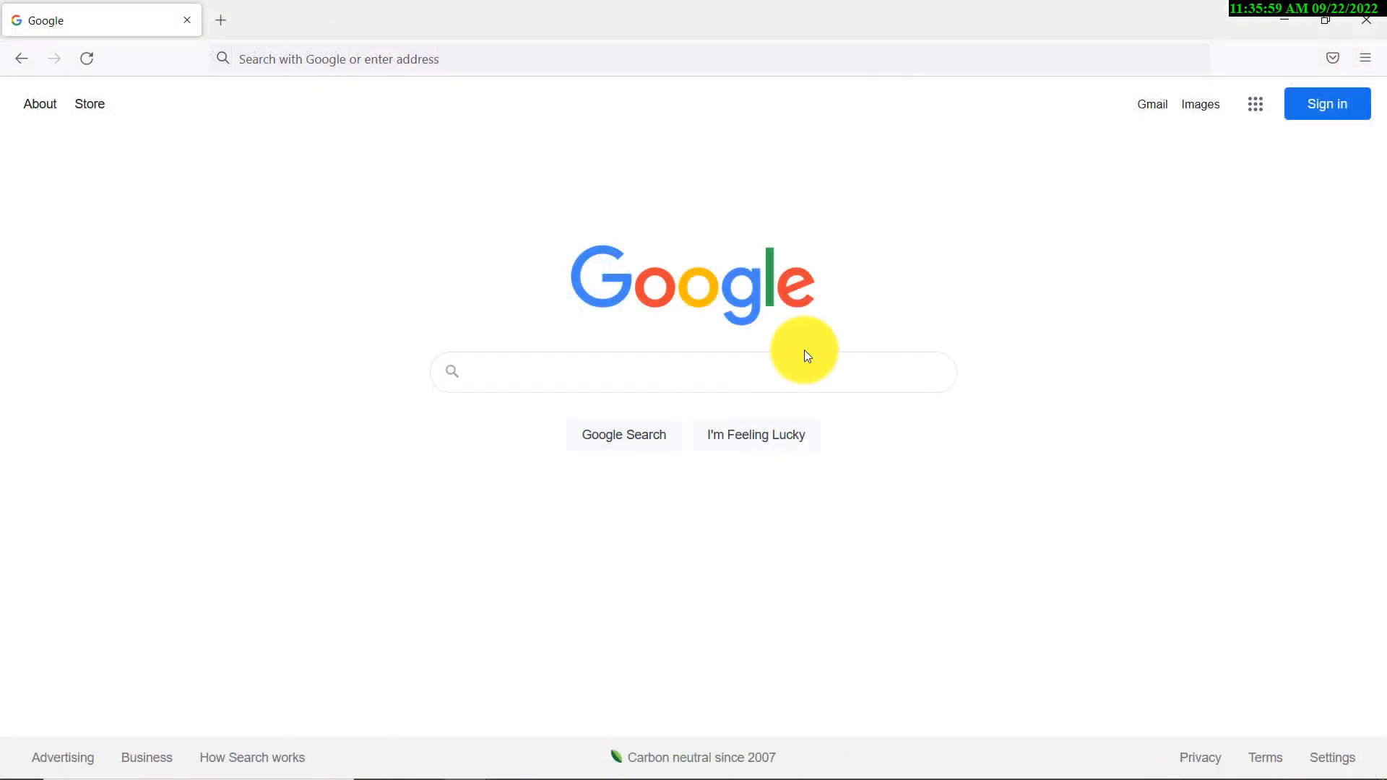
# Search Google for 'dog' and switch to the image results
pyautogui.click(818, 371)
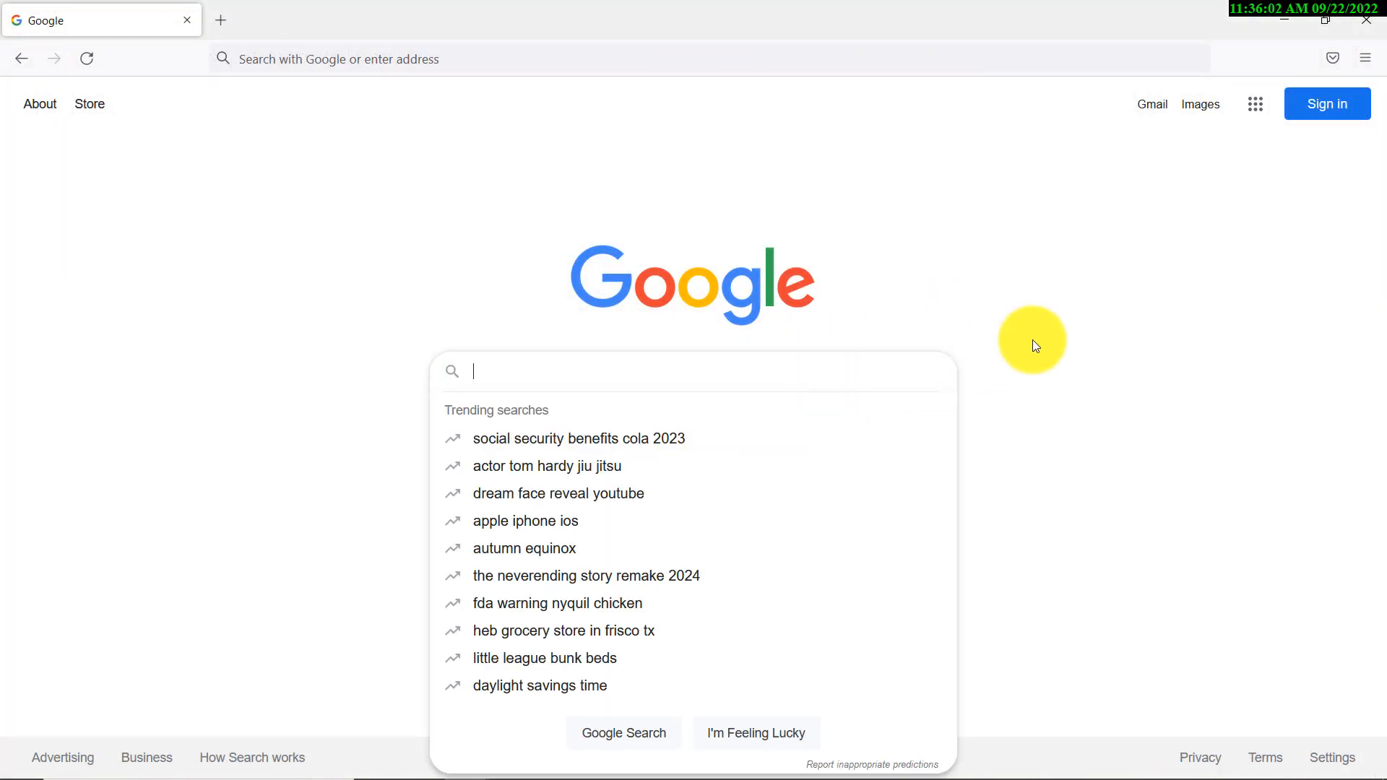
pyautogui.write('dog')
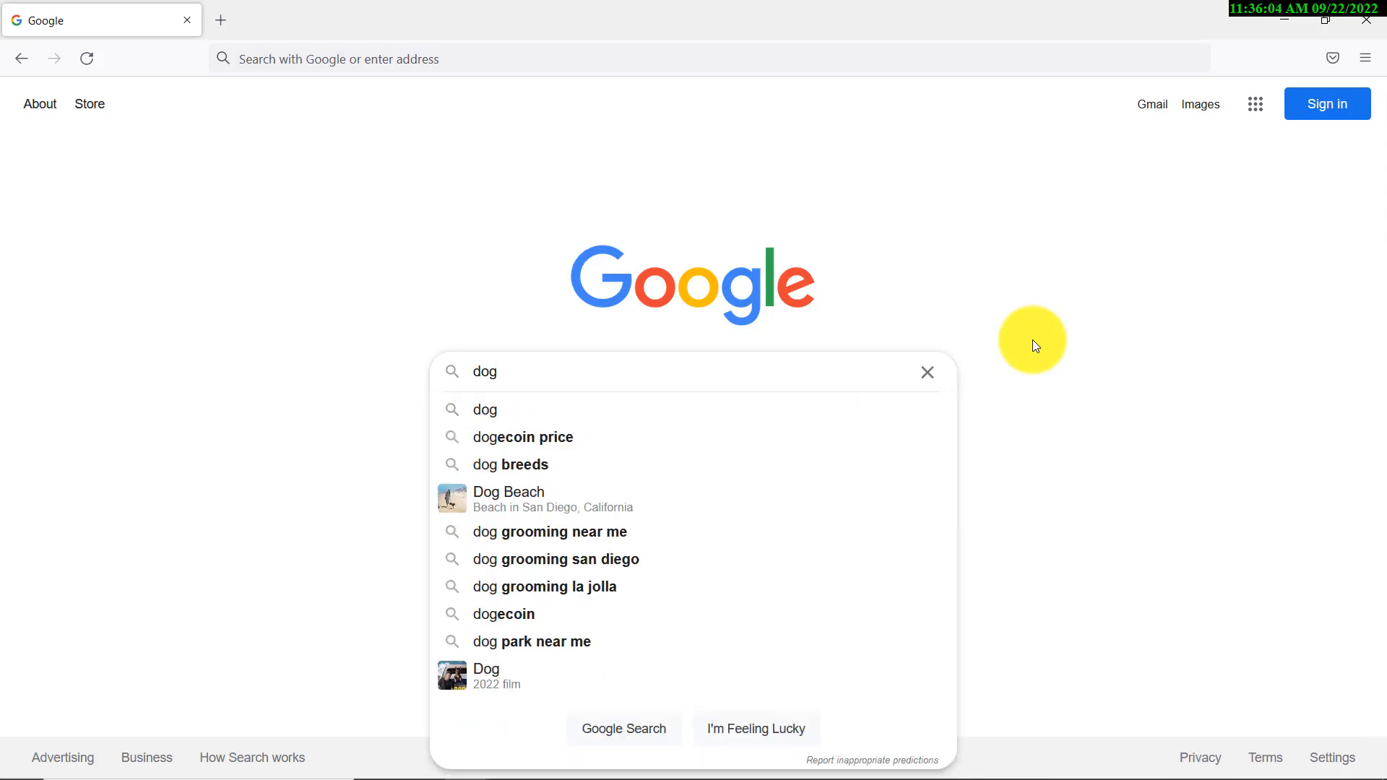
pyautogui.press('Return')
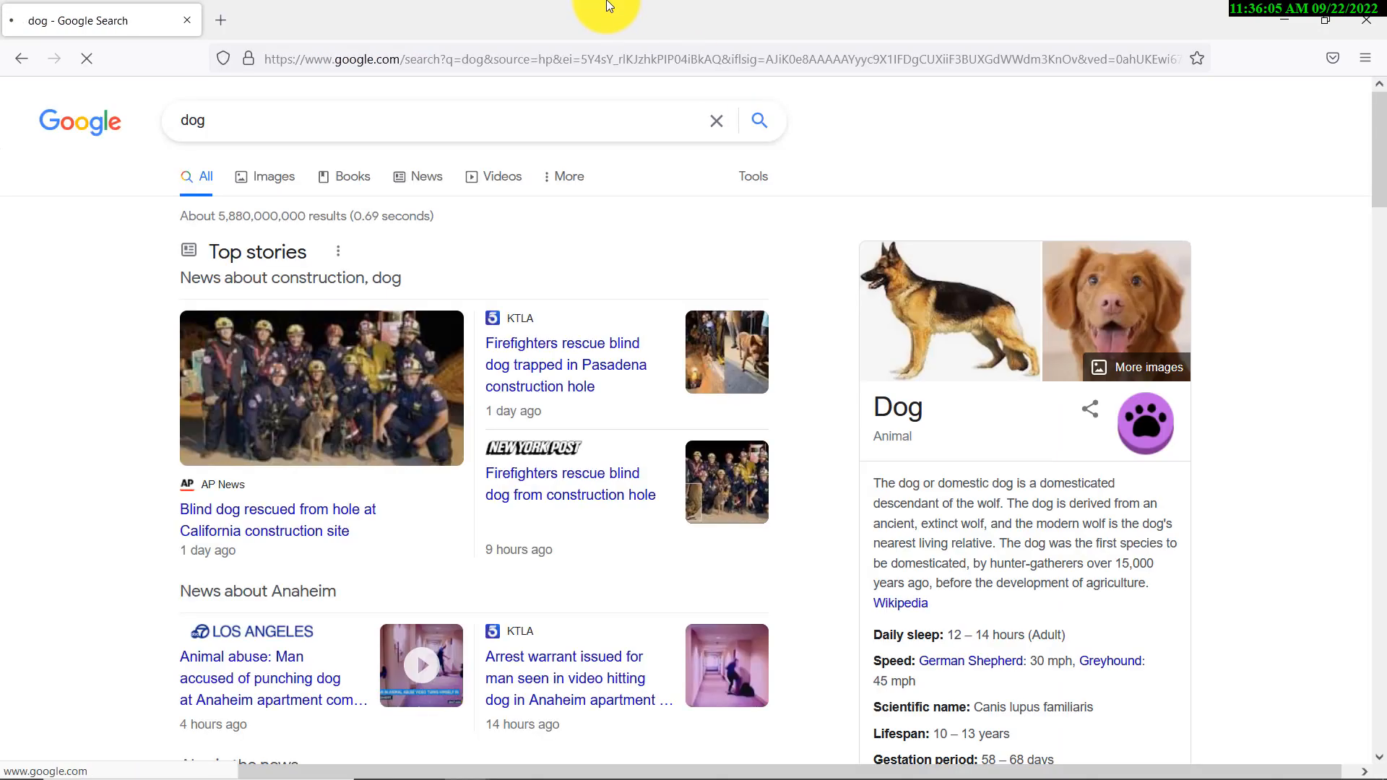
pyautogui.click(270, 175)
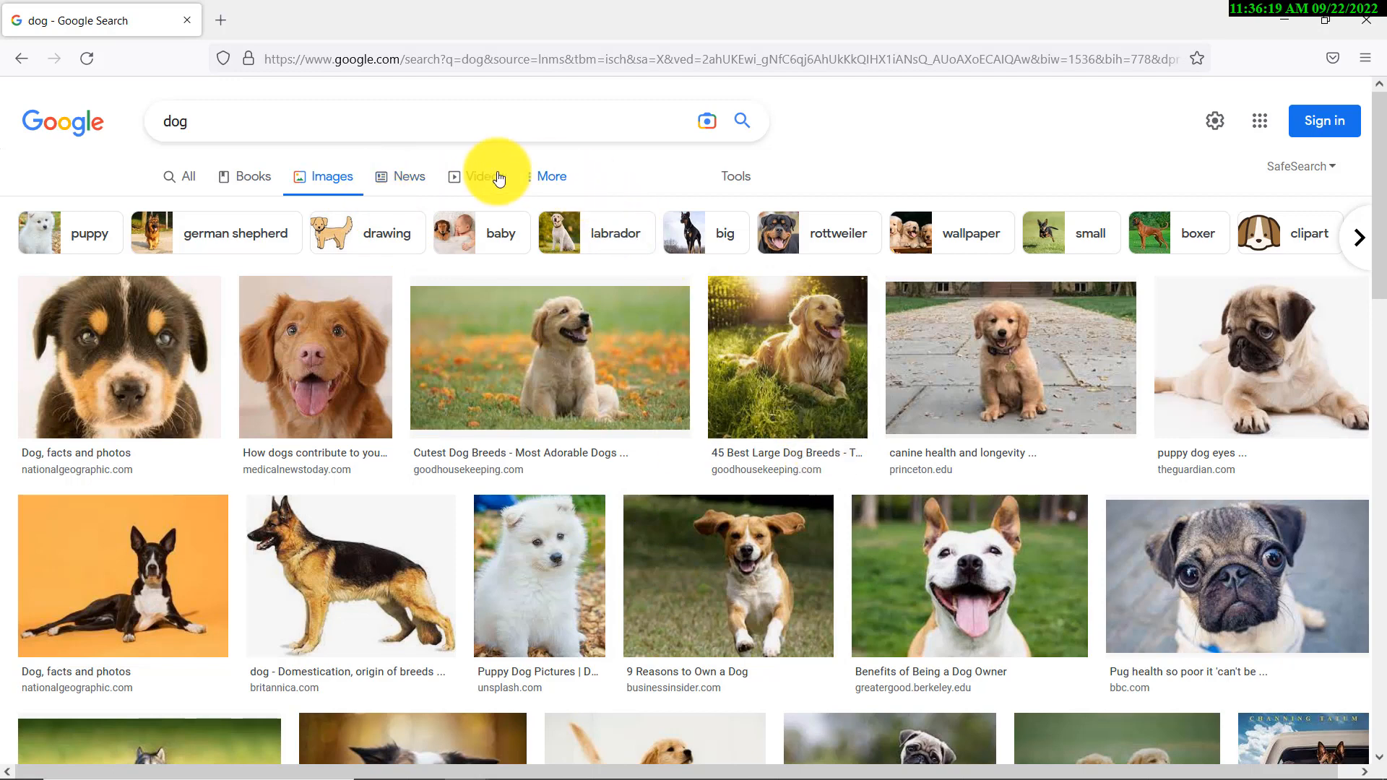
# Filter the dog image results to Black and white colour and Clip Art type
pyautogui.click(555, 177)
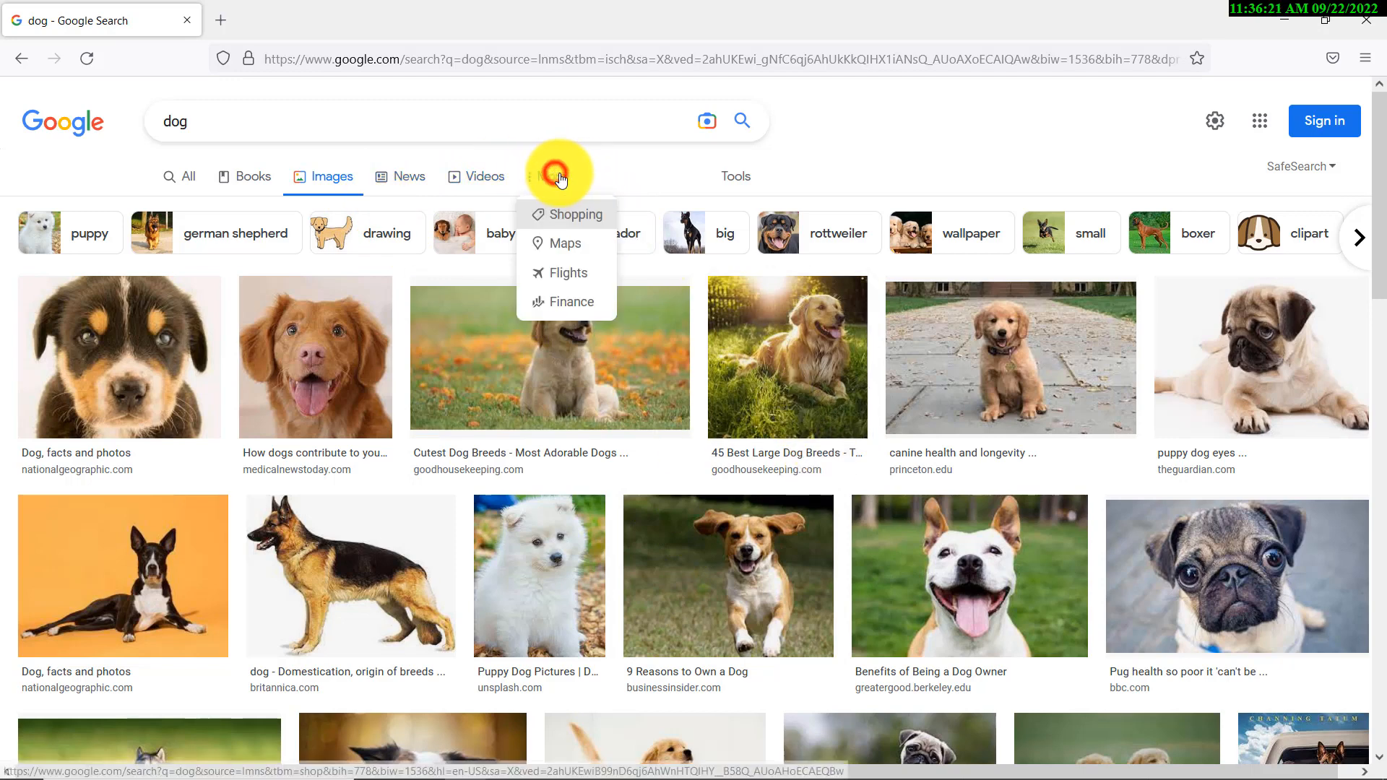
pyautogui.click(735, 176)
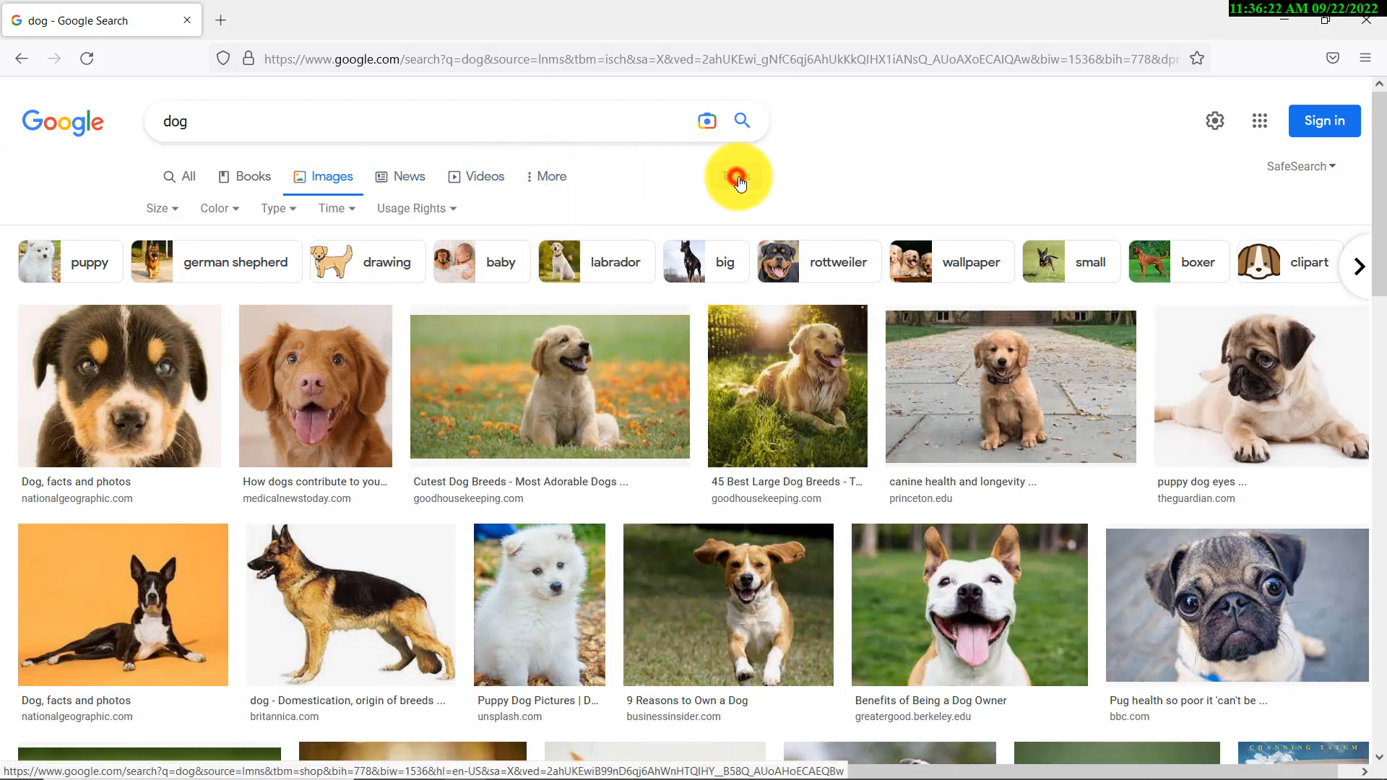
pyautogui.click(230, 208)
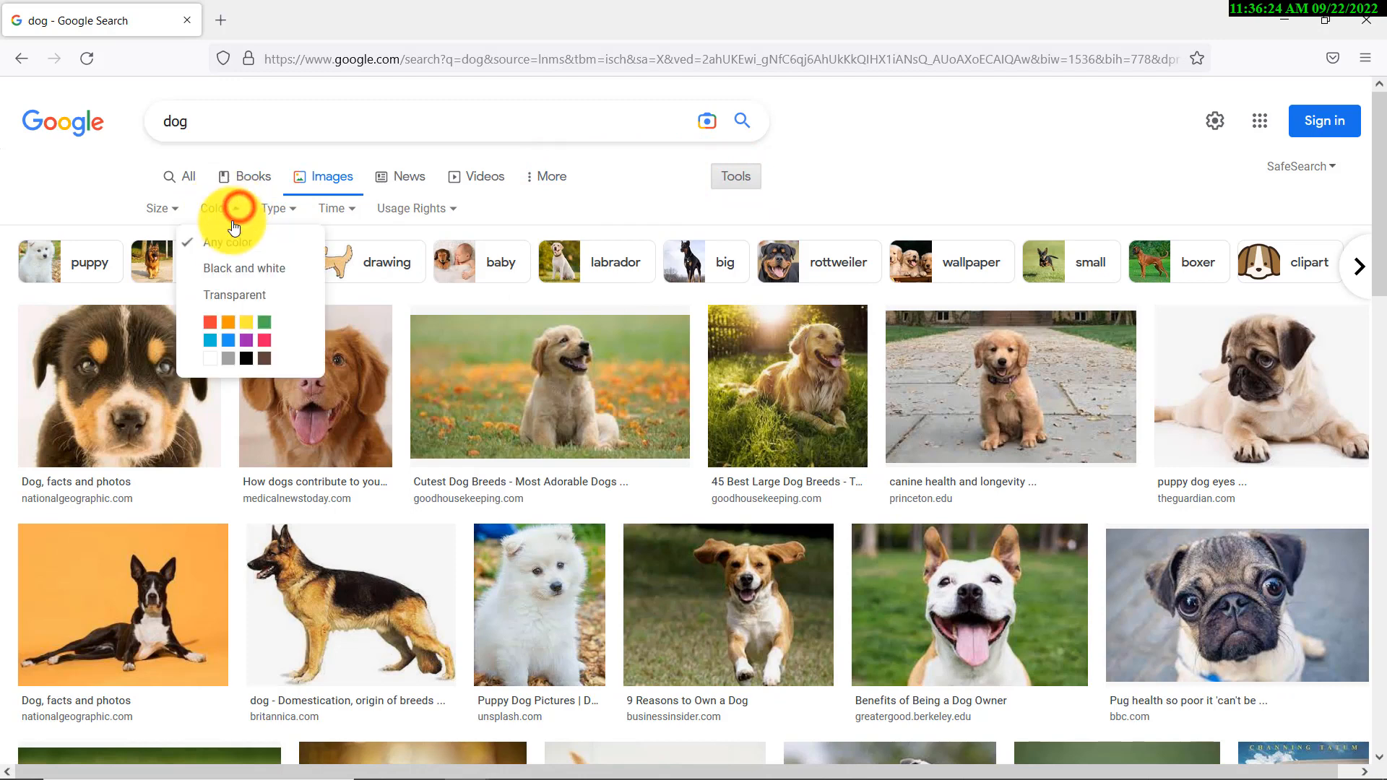
pyautogui.click(242, 267)
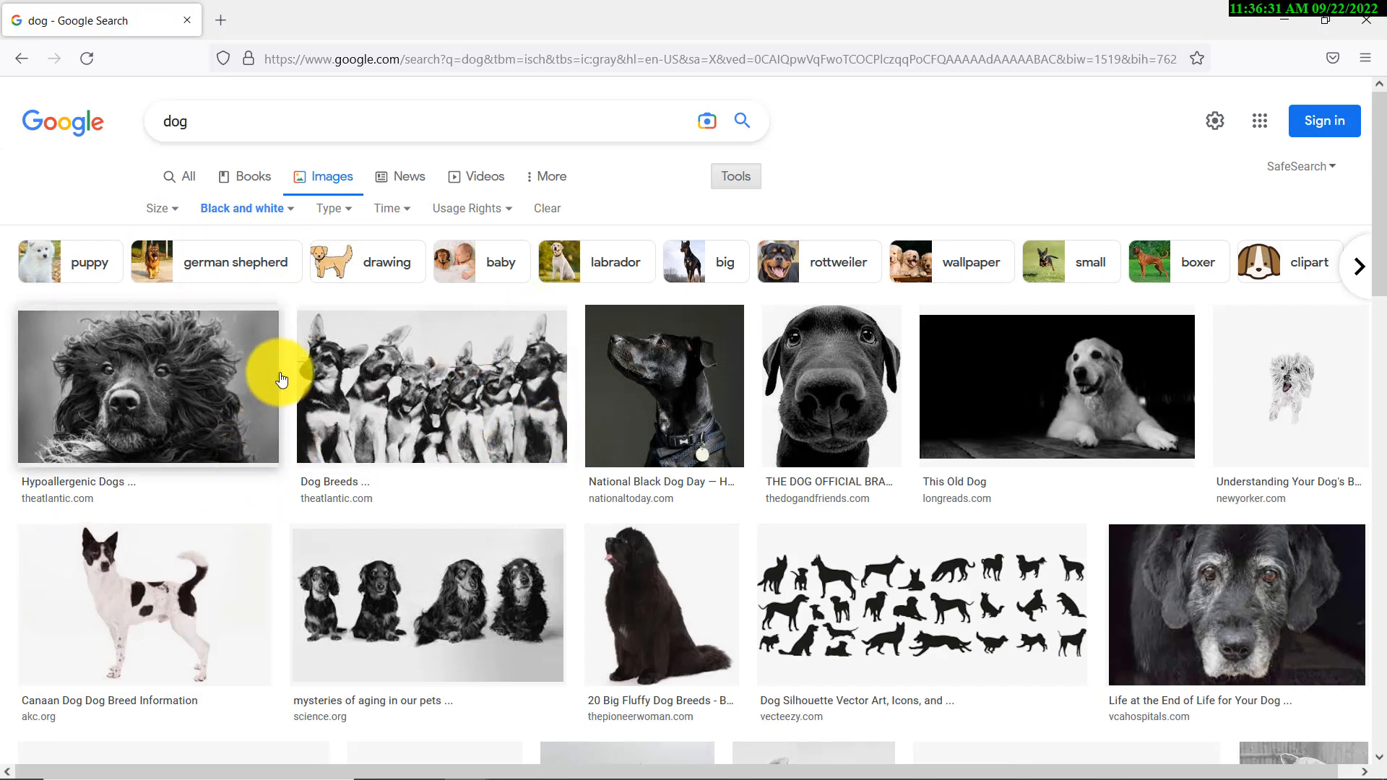
pyautogui.scroll(-3, 341, 397)
pyautogui.scroll(2, 310, 371)
pyautogui.scroll(1, 357, 344)
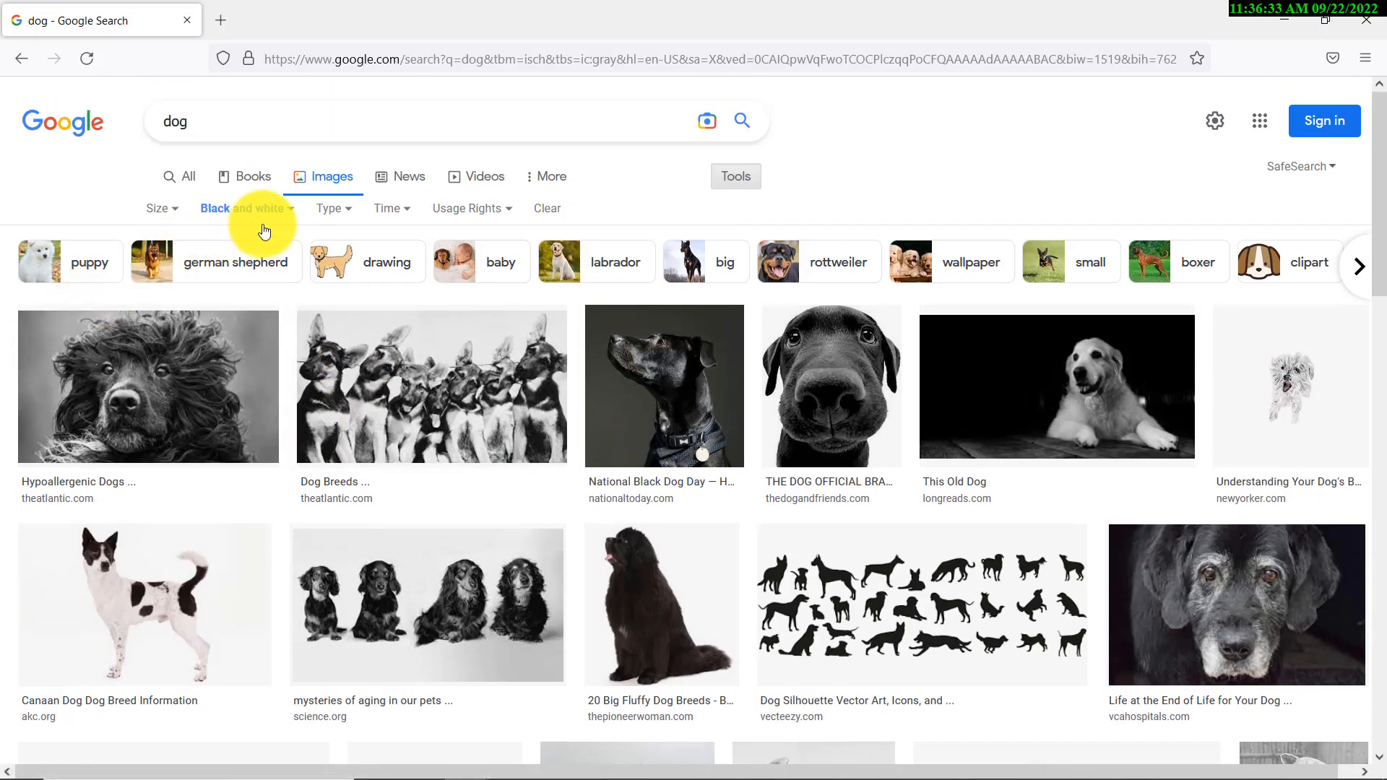
pyautogui.click(329, 208)
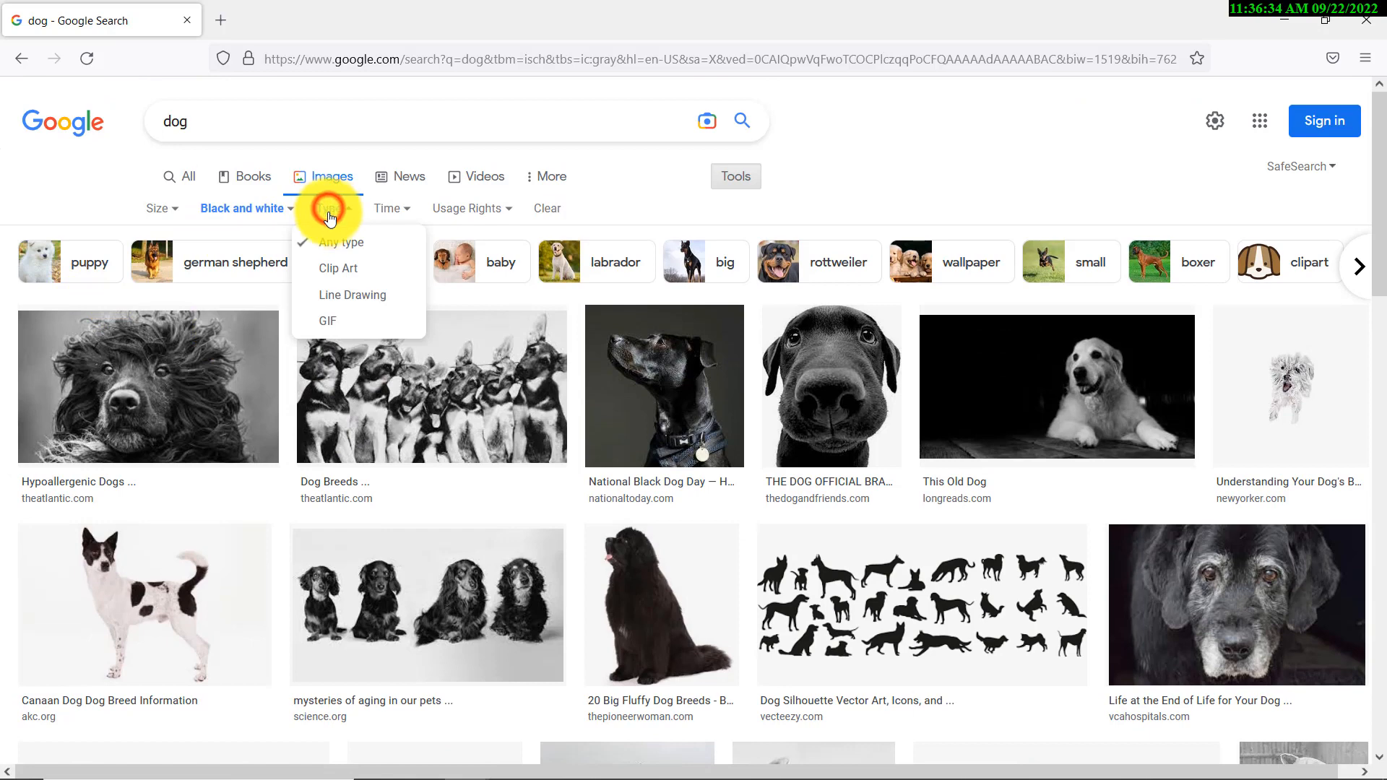
pyautogui.click(339, 268)
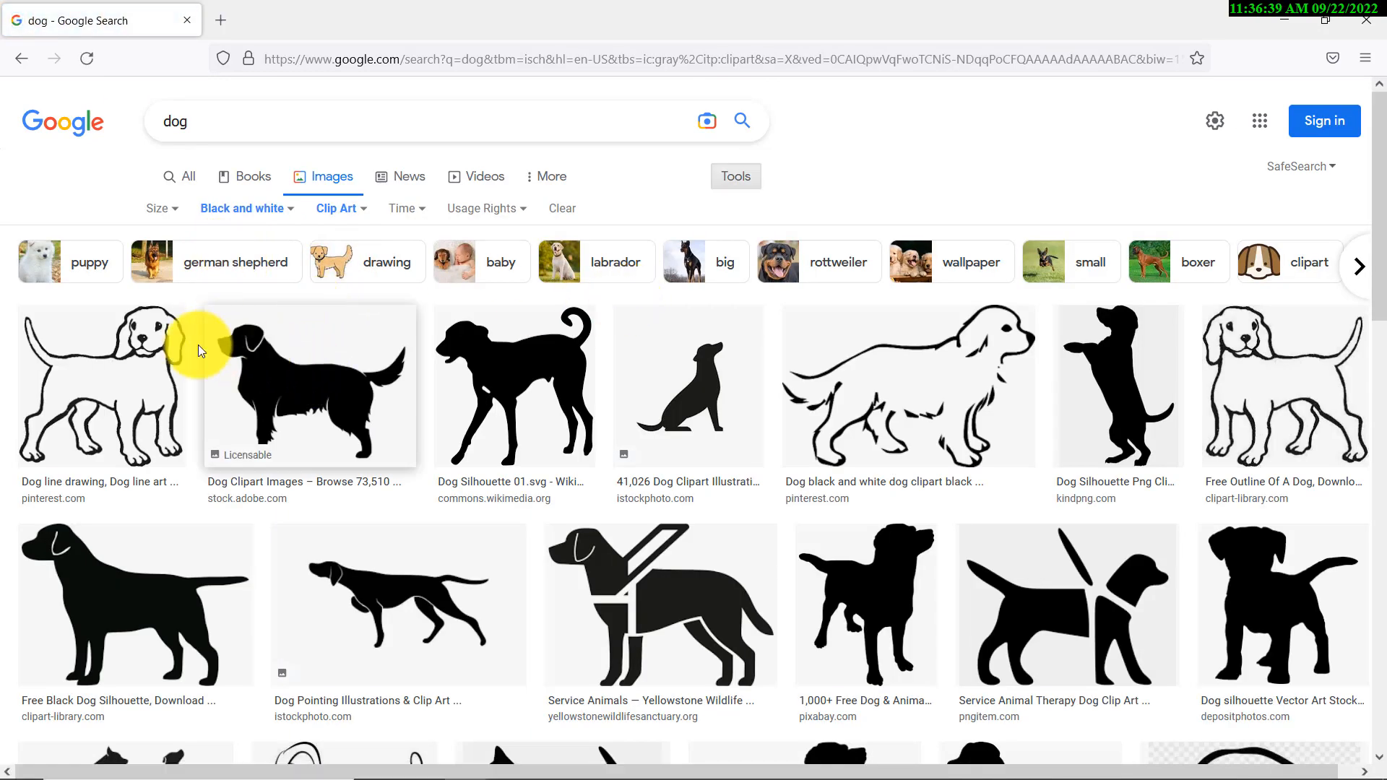
# Copy the sitting dog silhouette image
pyautogui.click(702, 409)
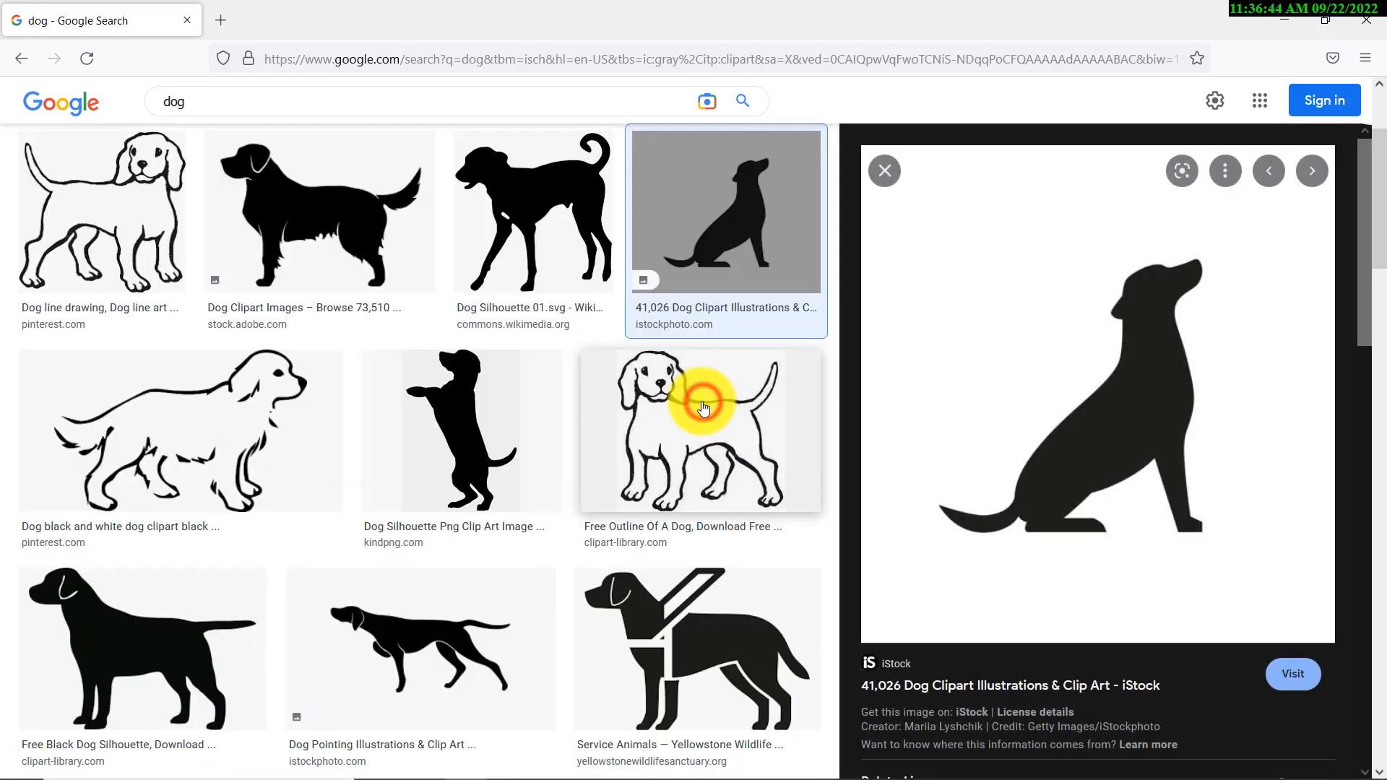
pyautogui.rightClick(1097, 374)
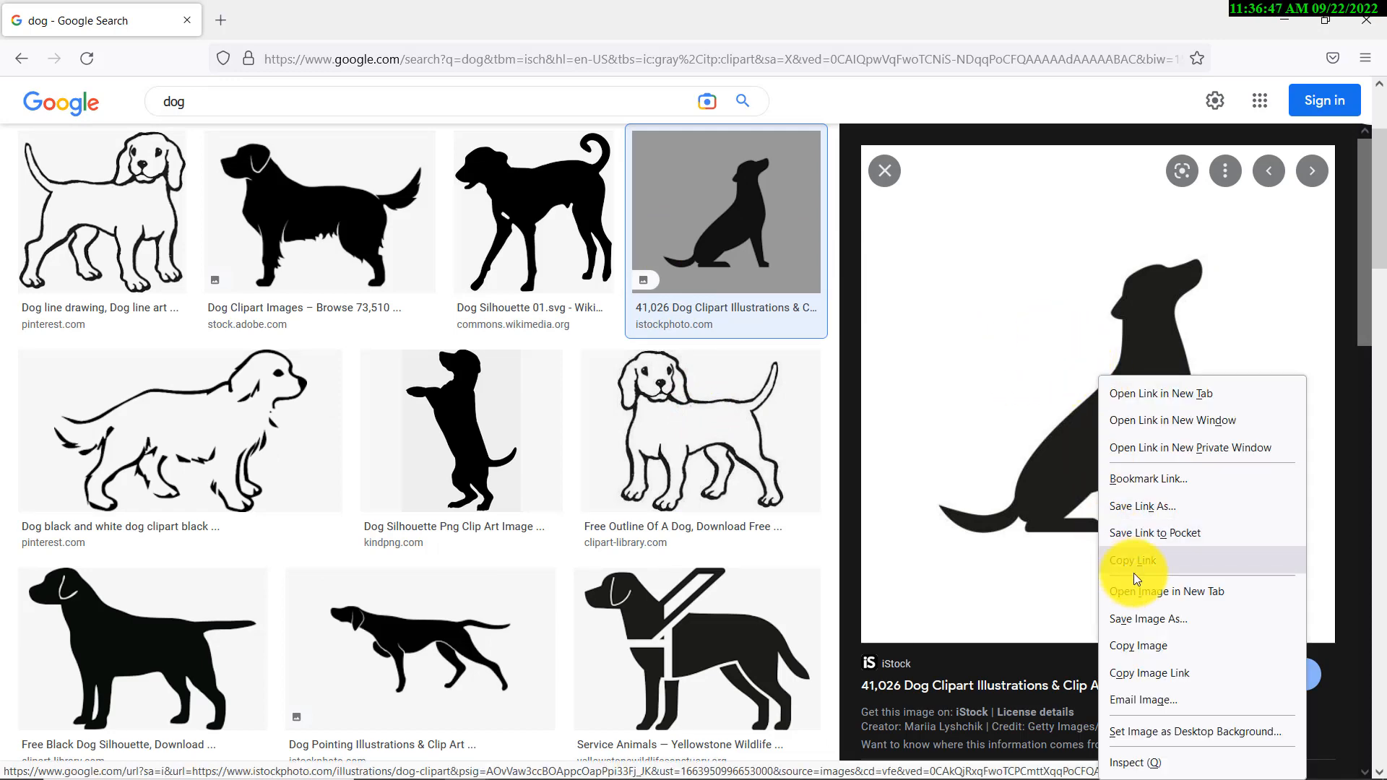
pyautogui.click(1165, 643)
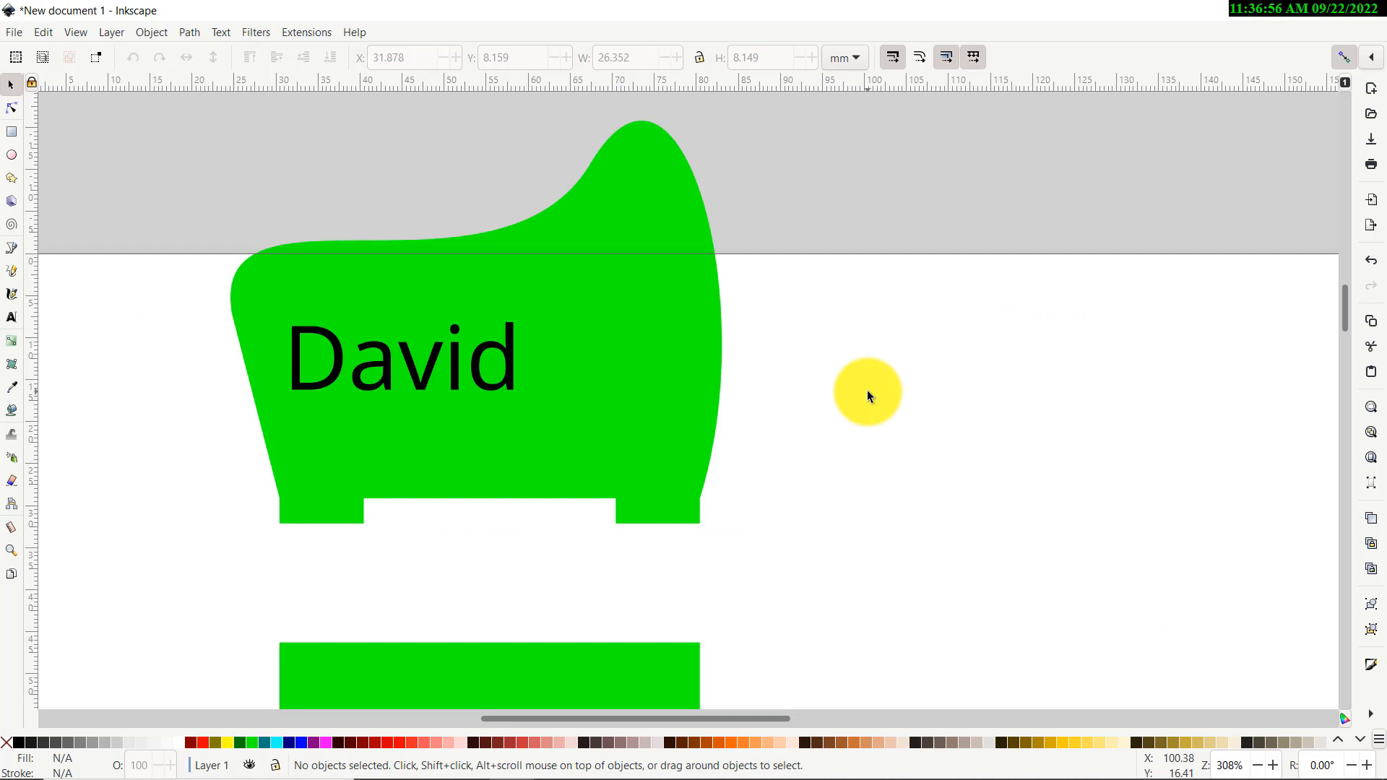
# Paste the copied sitting-dog silhouette (583×612 image) onto the Inkscape canvas and zoom to inspect it
pyautogui.hotkey('ctrl', 'v')
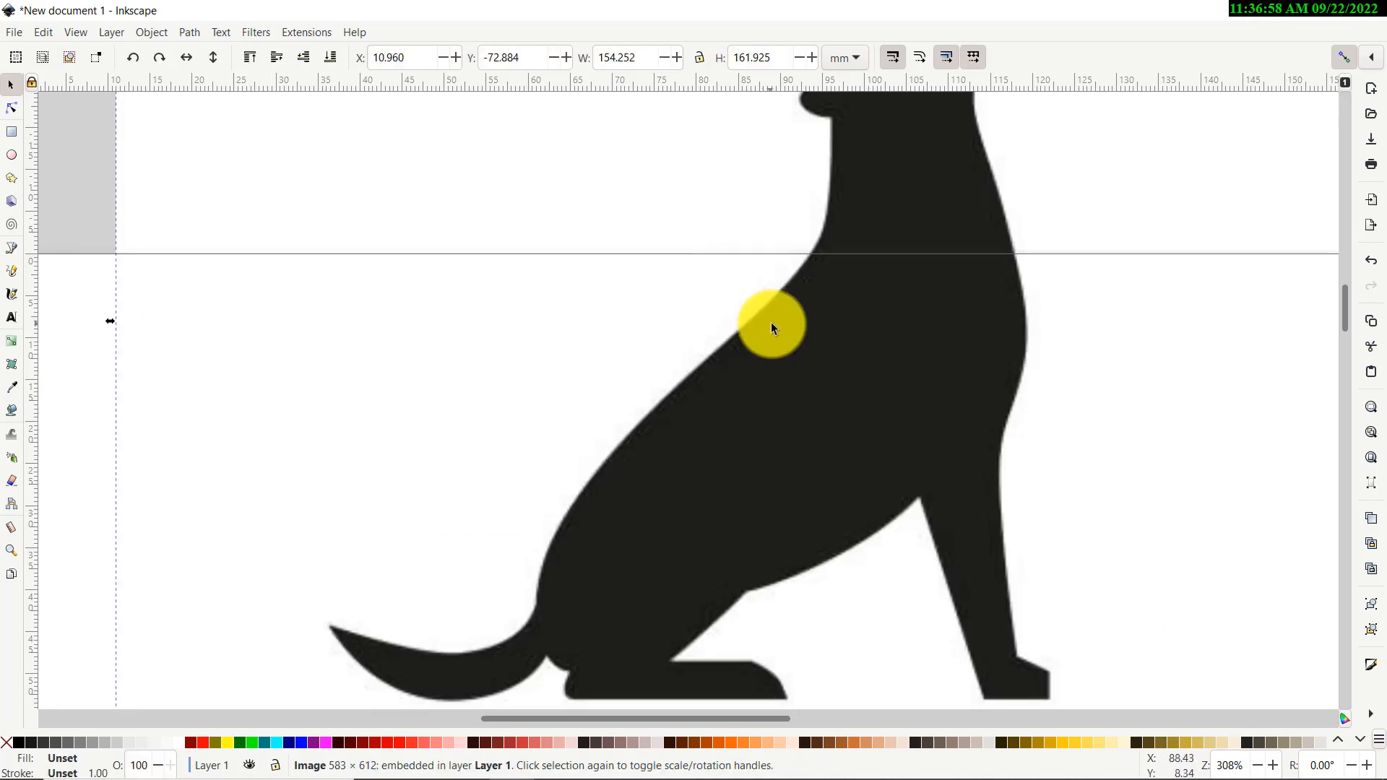
pyautogui.keyDown('ctrl'); pyautogui.scroll(-2, 73, 383); pyautogui.keyUp('ctrl')
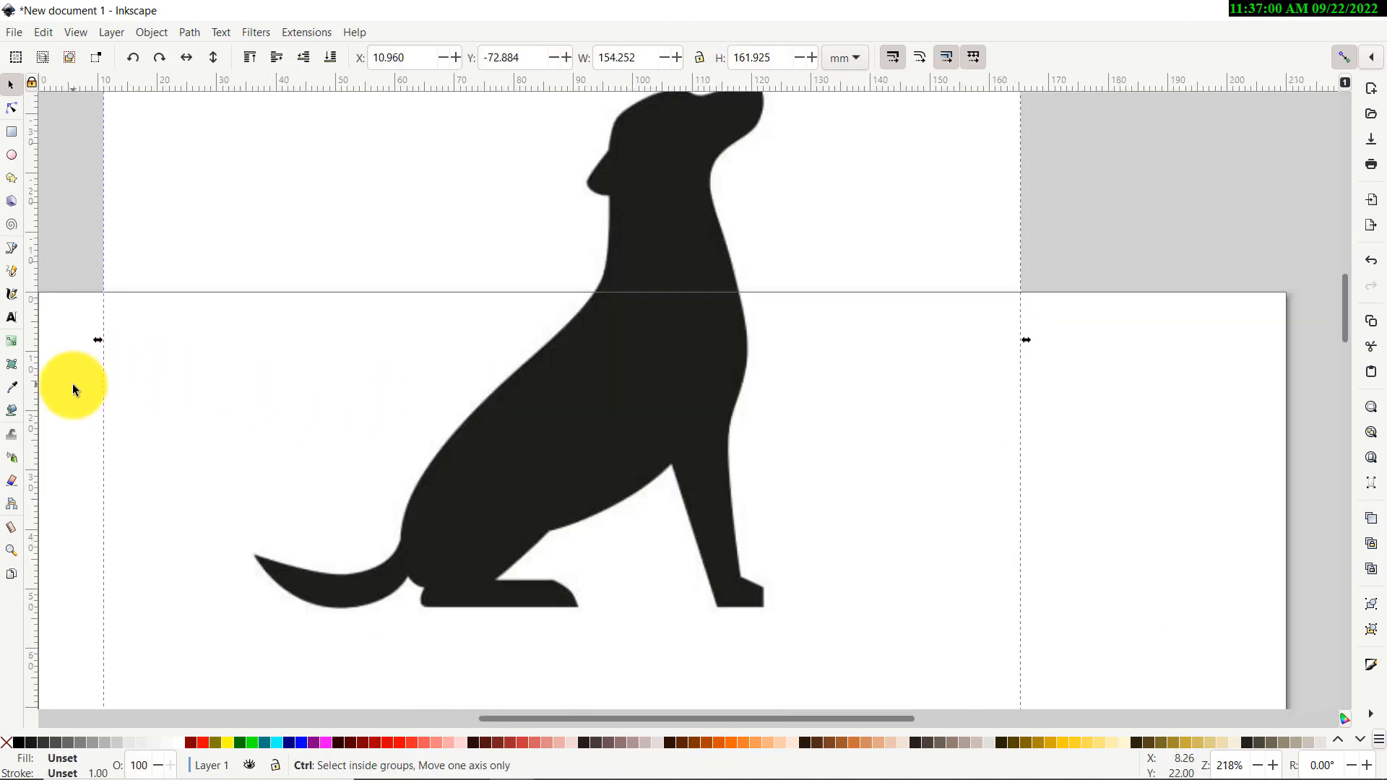
pyautogui.keyDown('ctrl'); pyautogui.scroll(3, 419, 369); pyautogui.keyUp('ctrl')
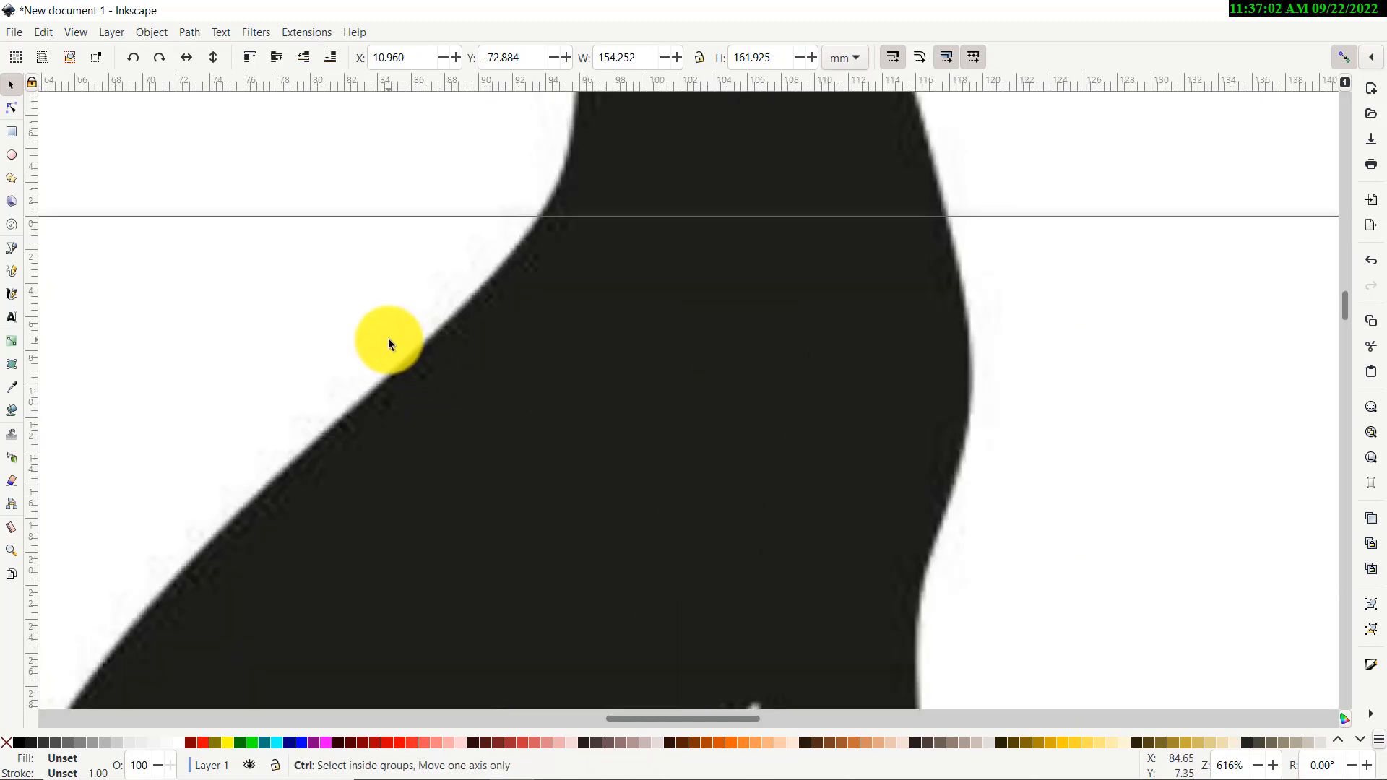
pyautogui.keyDown('ctrl'); pyautogui.scroll(-7, 398, 372); pyautogui.keyUp('ctrl')
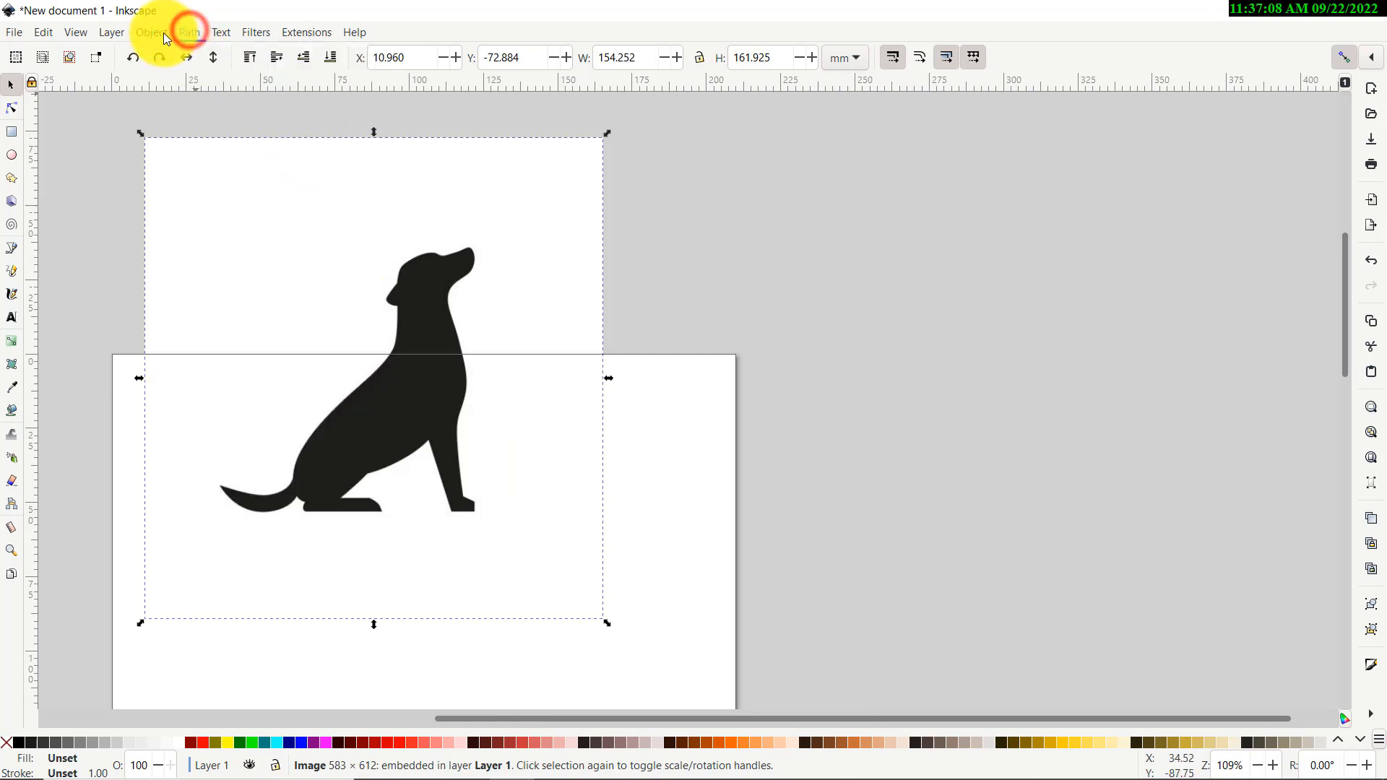
# Trace the dog bitmap into a vector path using Brightness cutoff
pyautogui.click(218, 28)
pyautogui.moveTo(194, 31)
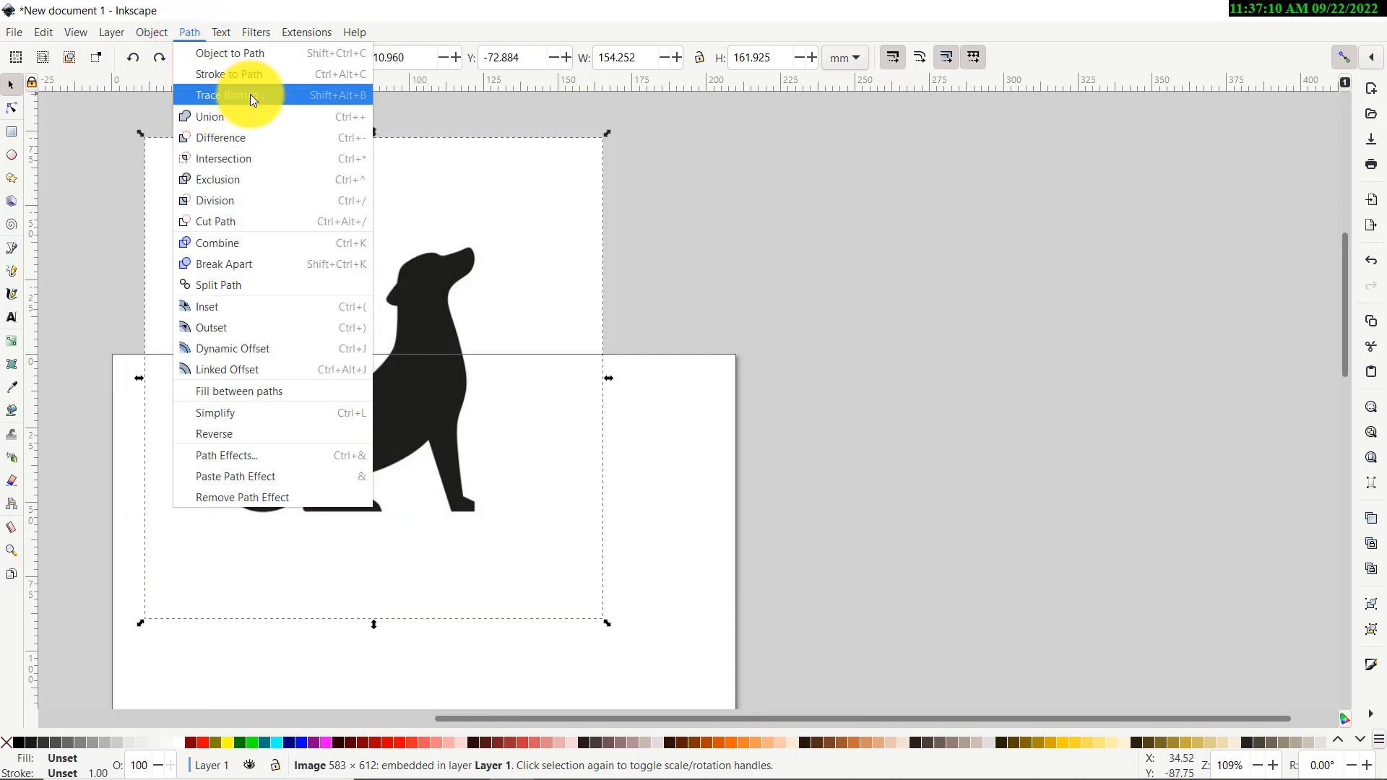
pyautogui.click(292, 97)
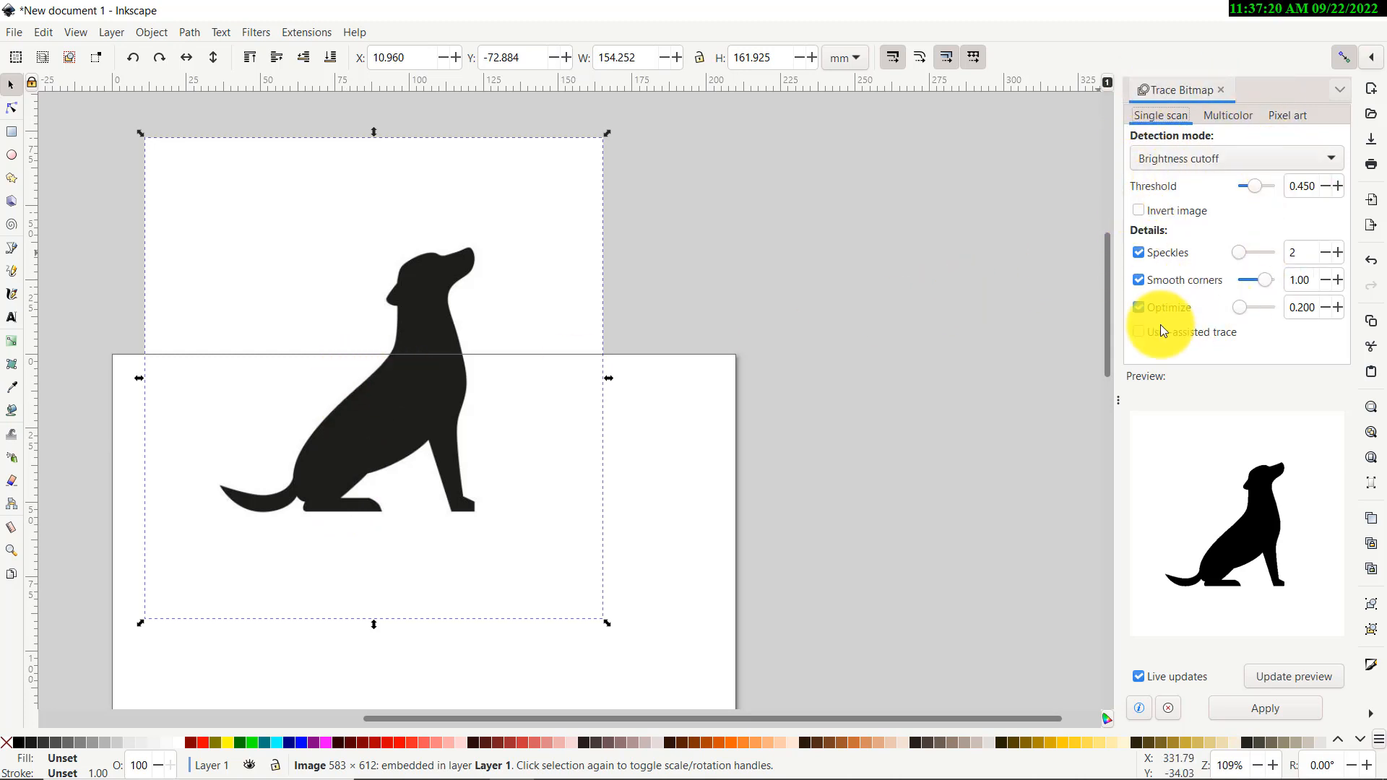
pyautogui.click(1333, 158)
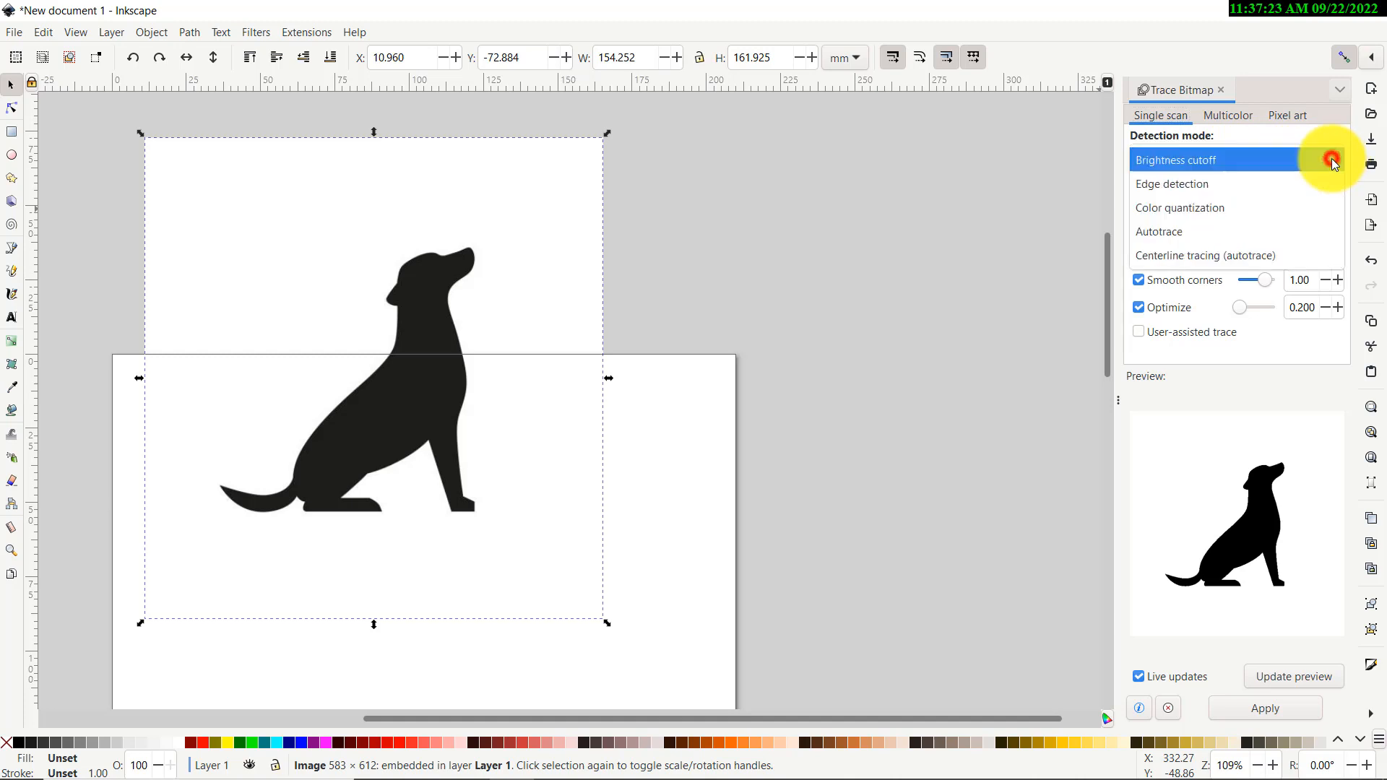
pyautogui.click(1271, 161)
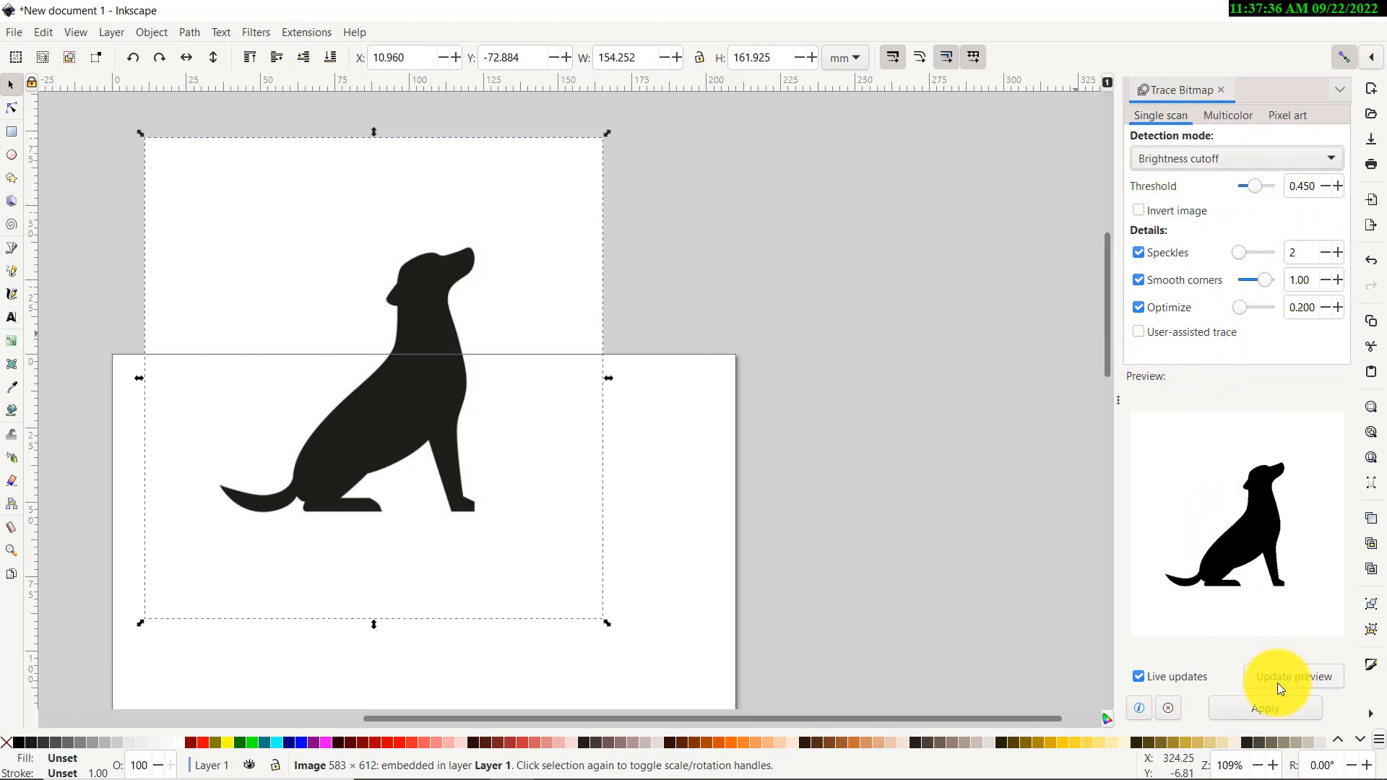
pyautogui.click(1273, 713)
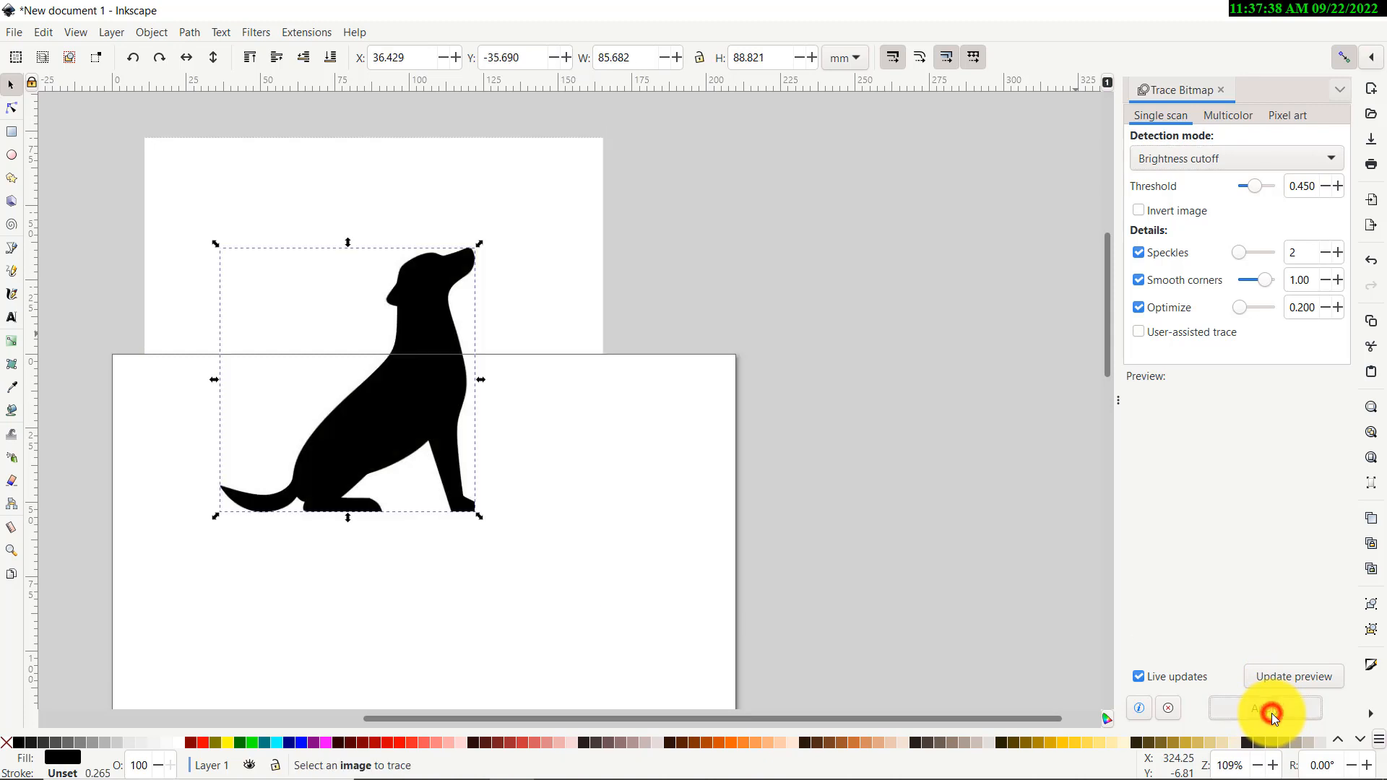
# Move the traced black dog path aside and delete the original bitmap
pyautogui.click(844, 334)
pyautogui.moveTo(493, 391); pyautogui.dragTo(608, 389)
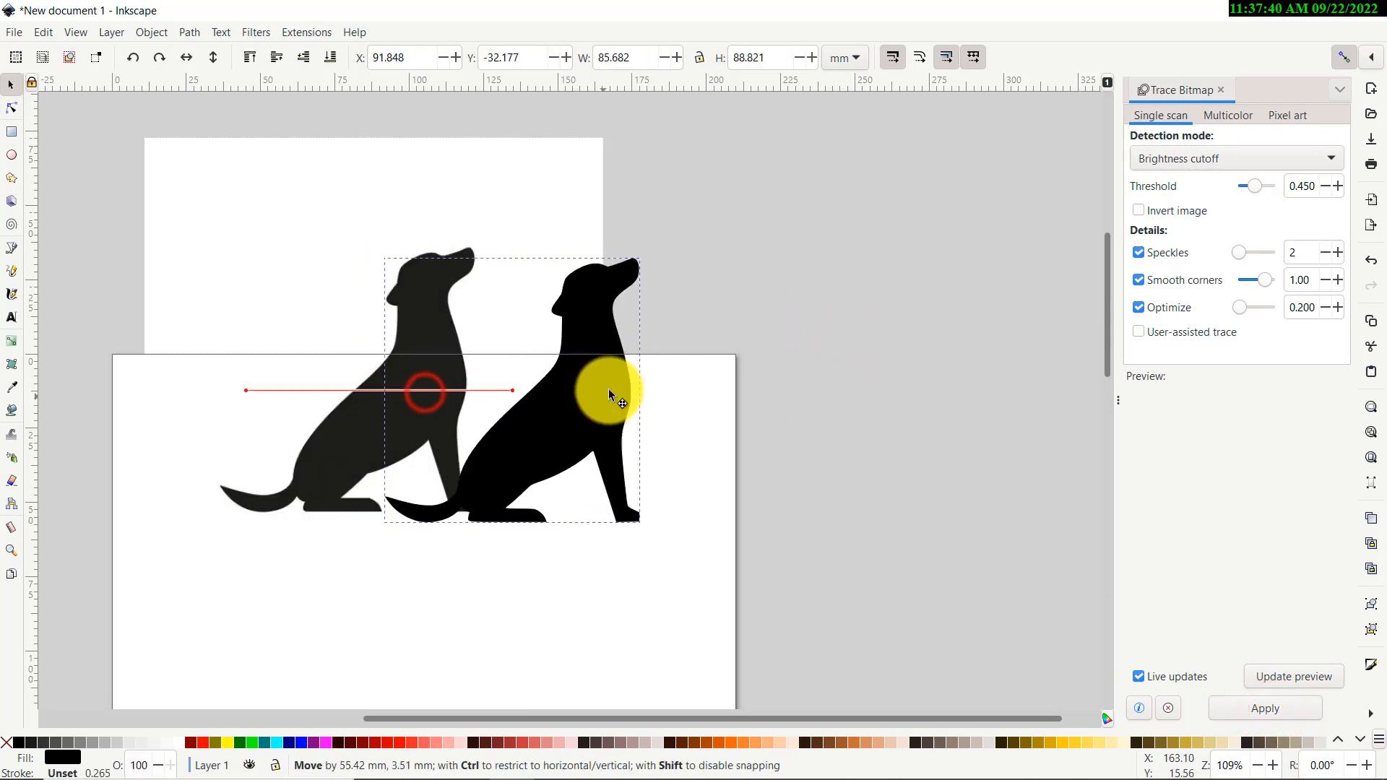
pyautogui.scroll(2, 483, 394)
pyautogui.scroll(3, 477, 435)
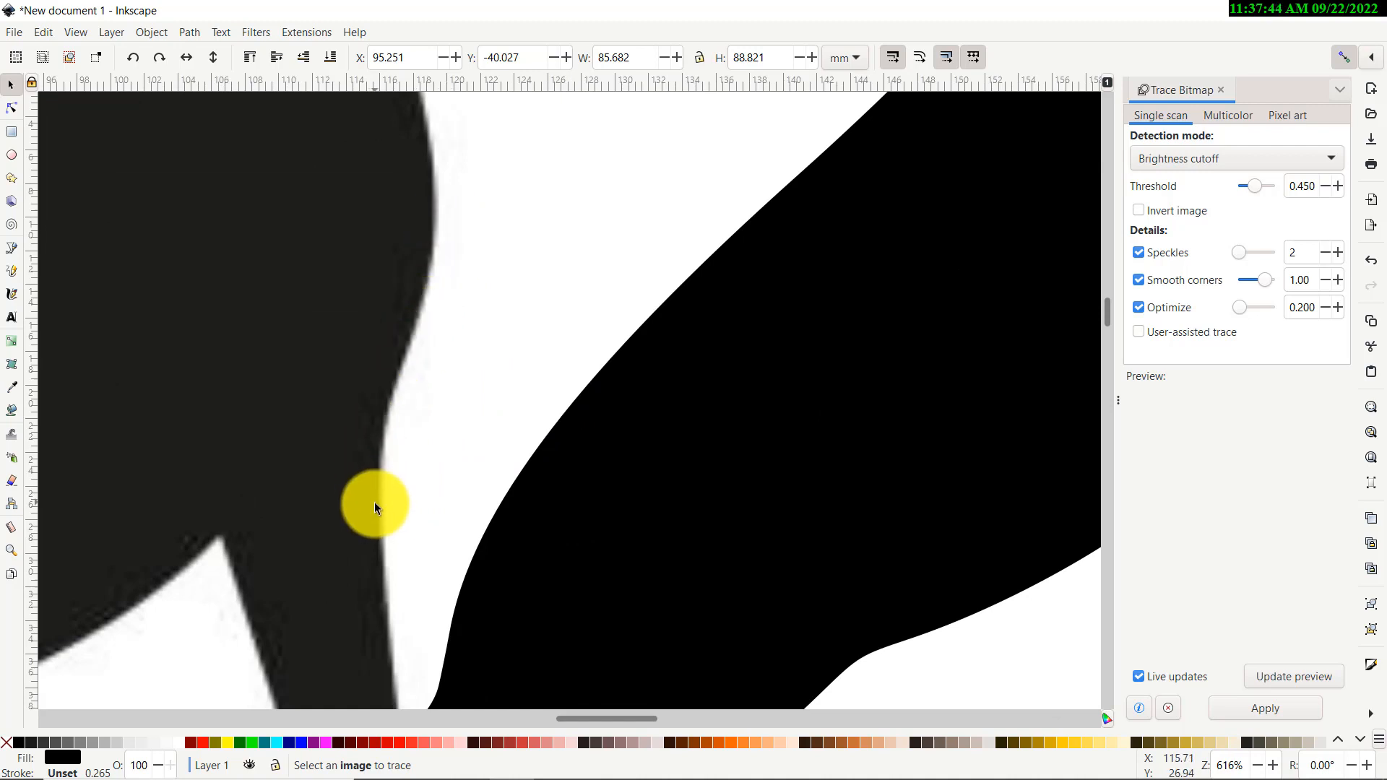
pyautogui.click(609, 458)
pyautogui.scroll(-8, 604, 422)
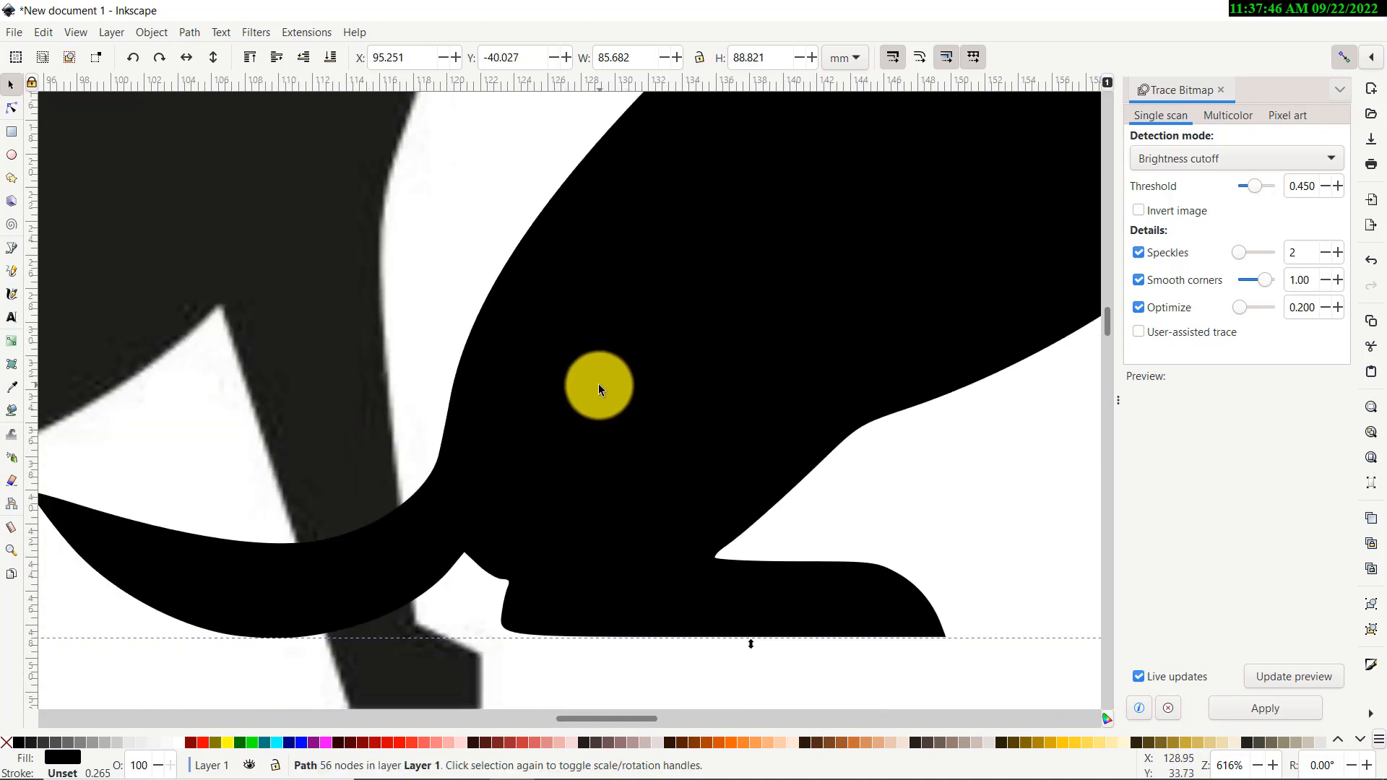
pyautogui.scroll(-4, 681, 354)
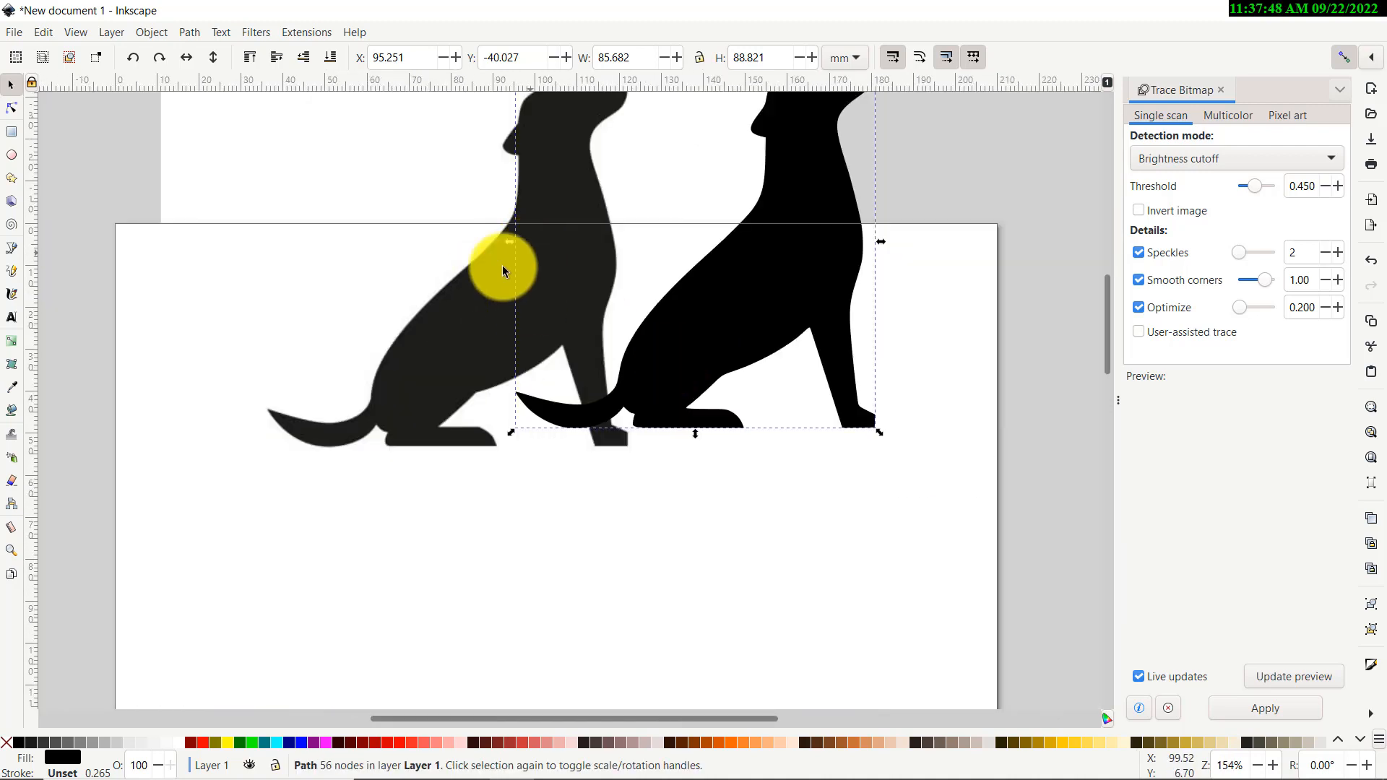
pyautogui.click(449, 347)
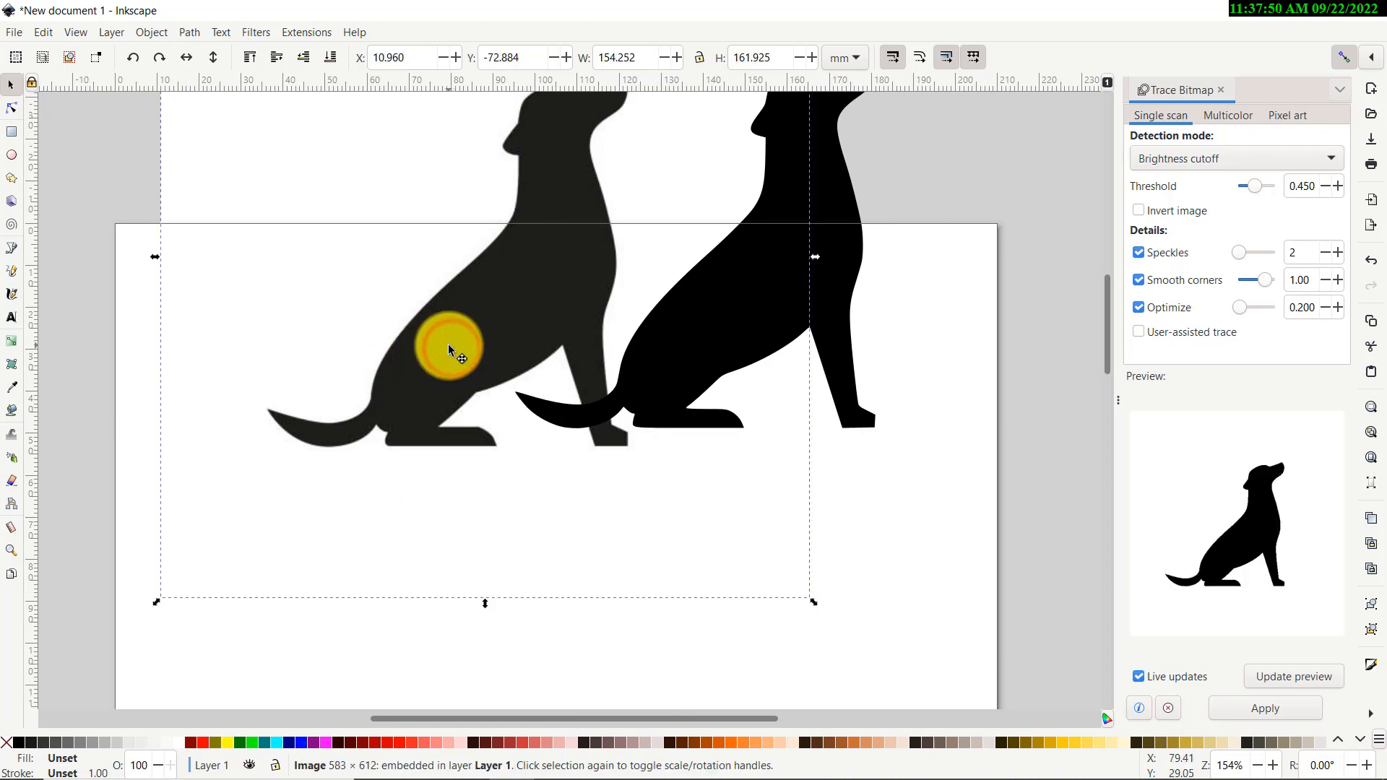
pyautogui.press('Delete')
# Scale the dog silhouette down to 17.512 × 18.154 mm and place it right of the name
pyautogui.moveTo(790, 284); pyautogui.dragTo(588, 307)
pyautogui.scroll(4, 393, 301)
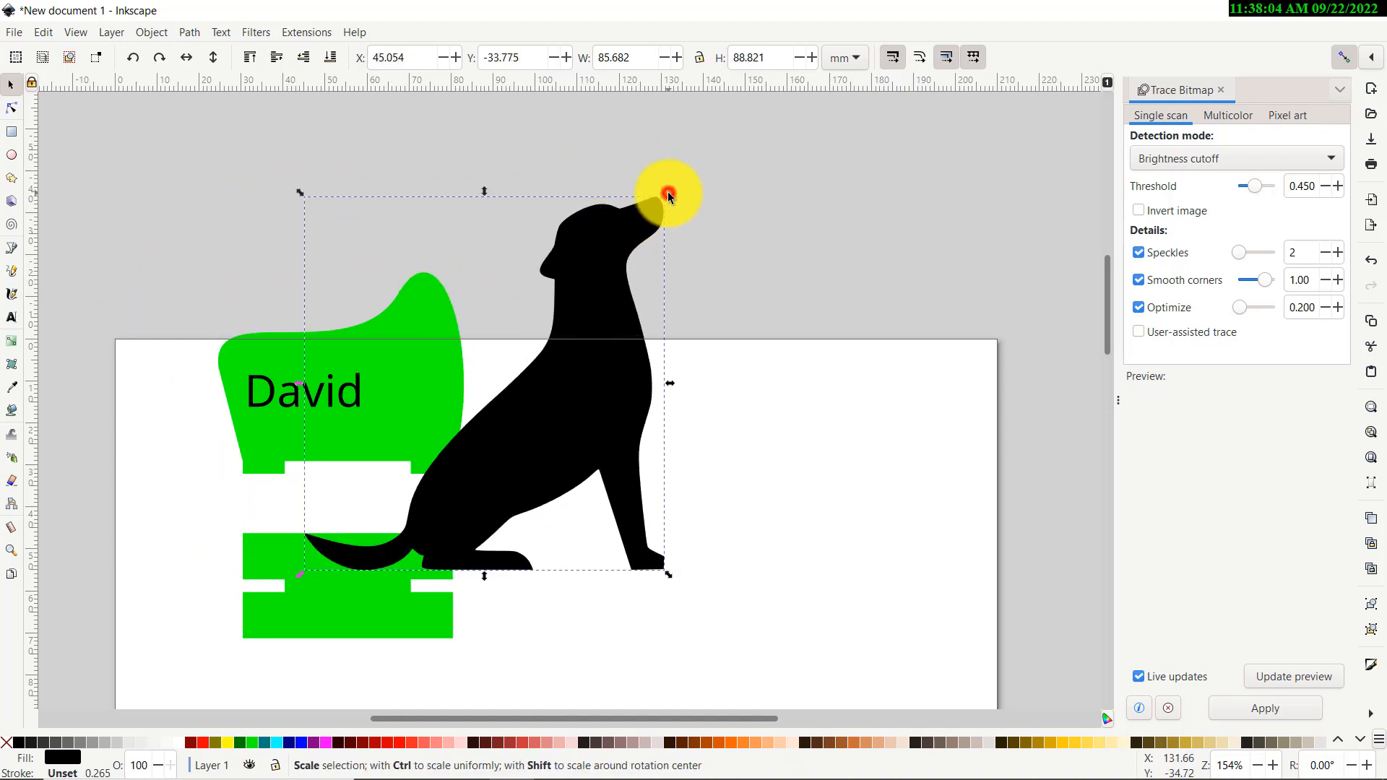
pyautogui.moveTo(669, 195); pyautogui.dragTo(381, 405)
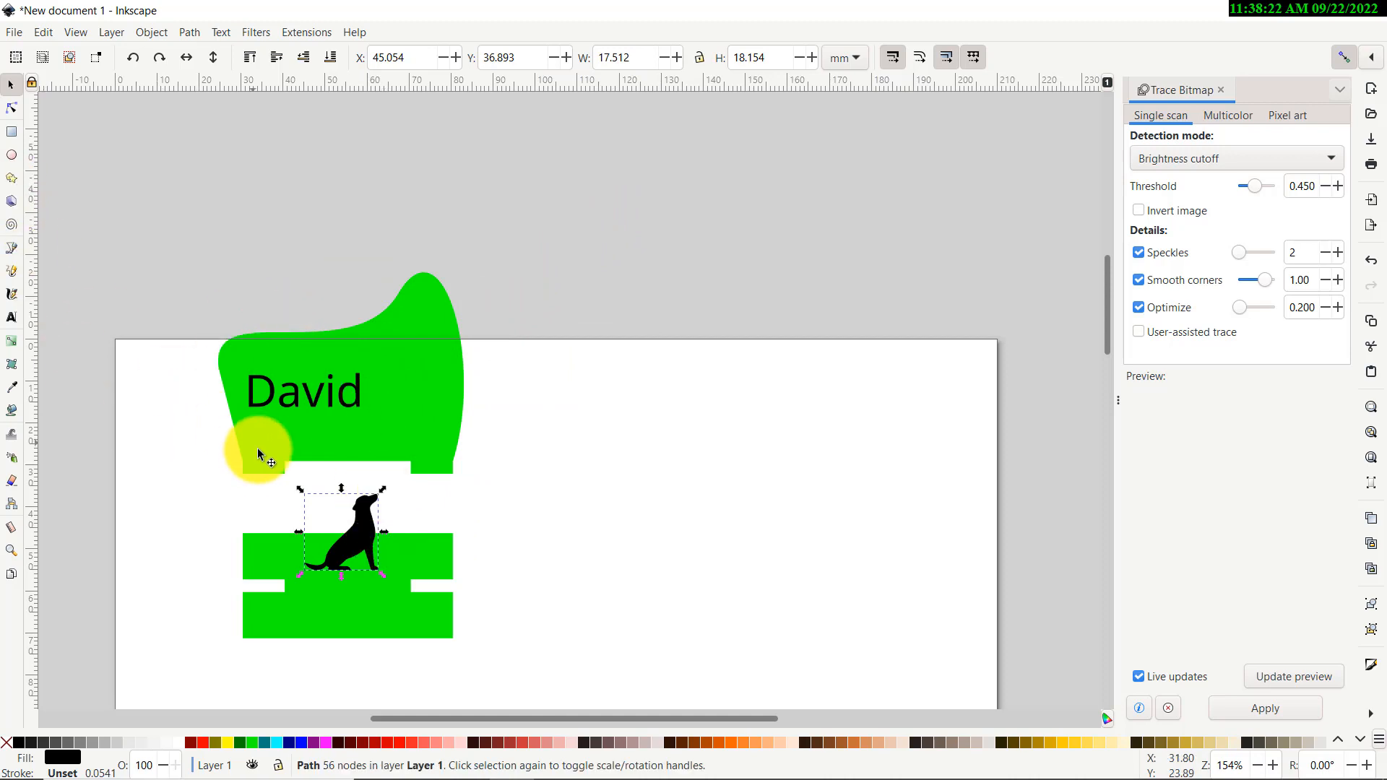
pyautogui.scroll(-6, 260, 433)
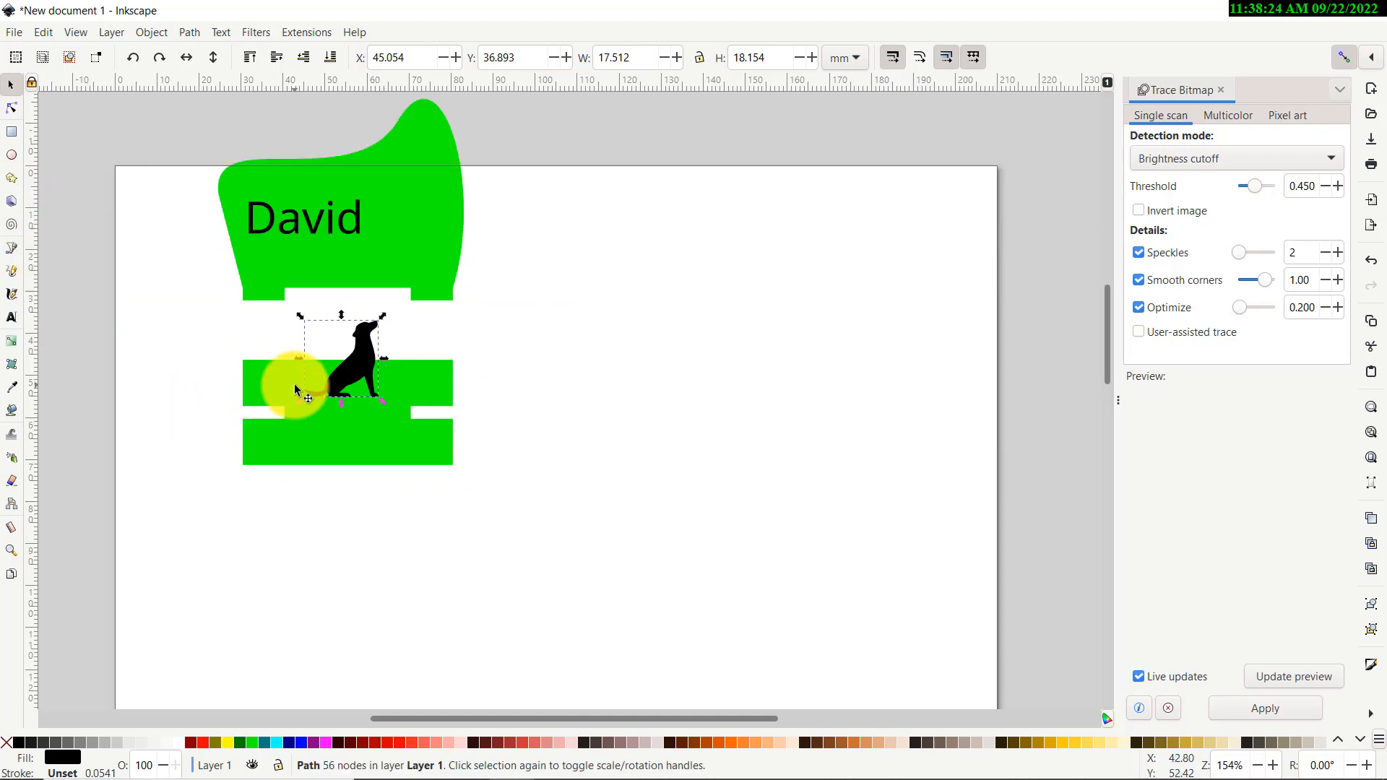
pyautogui.moveTo(354, 368); pyautogui.dragTo(420, 209)
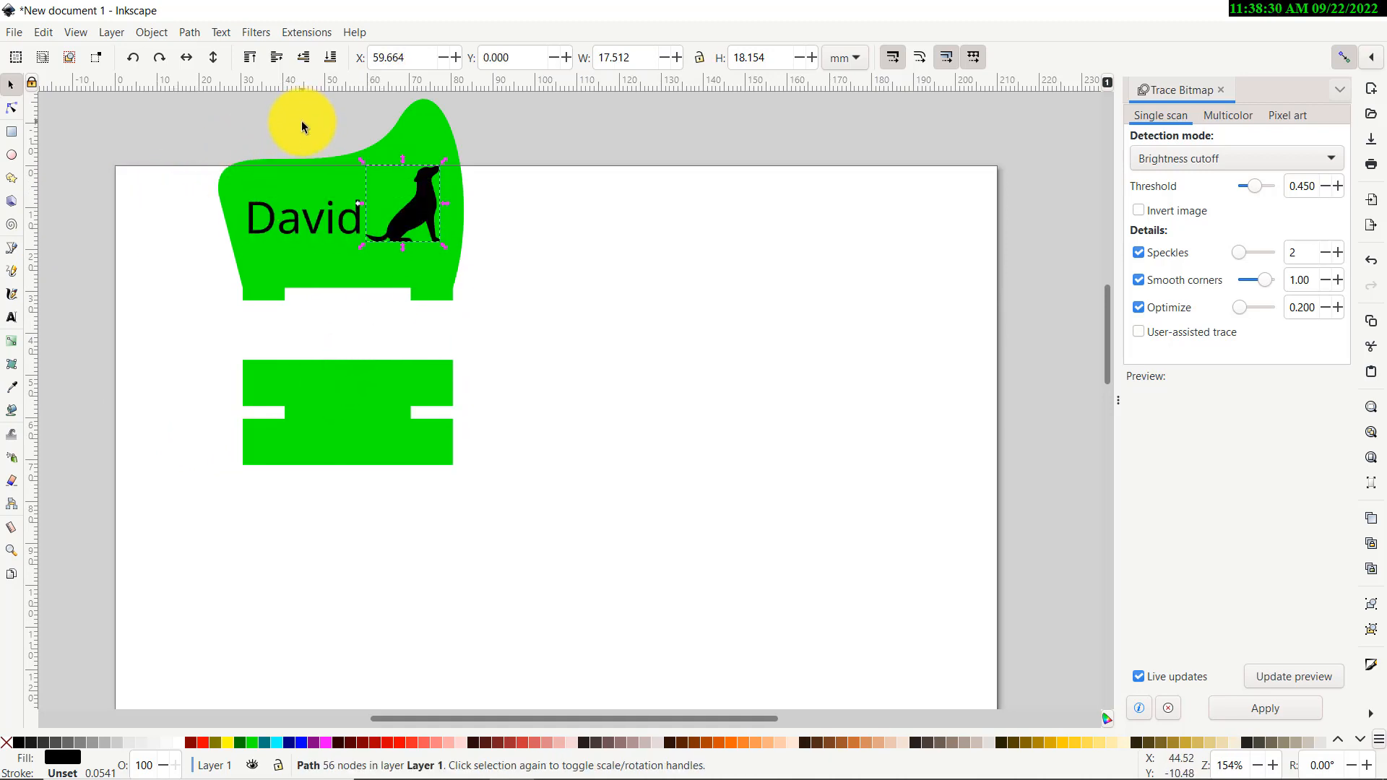
pyautogui.scroll(4, 348, 165)
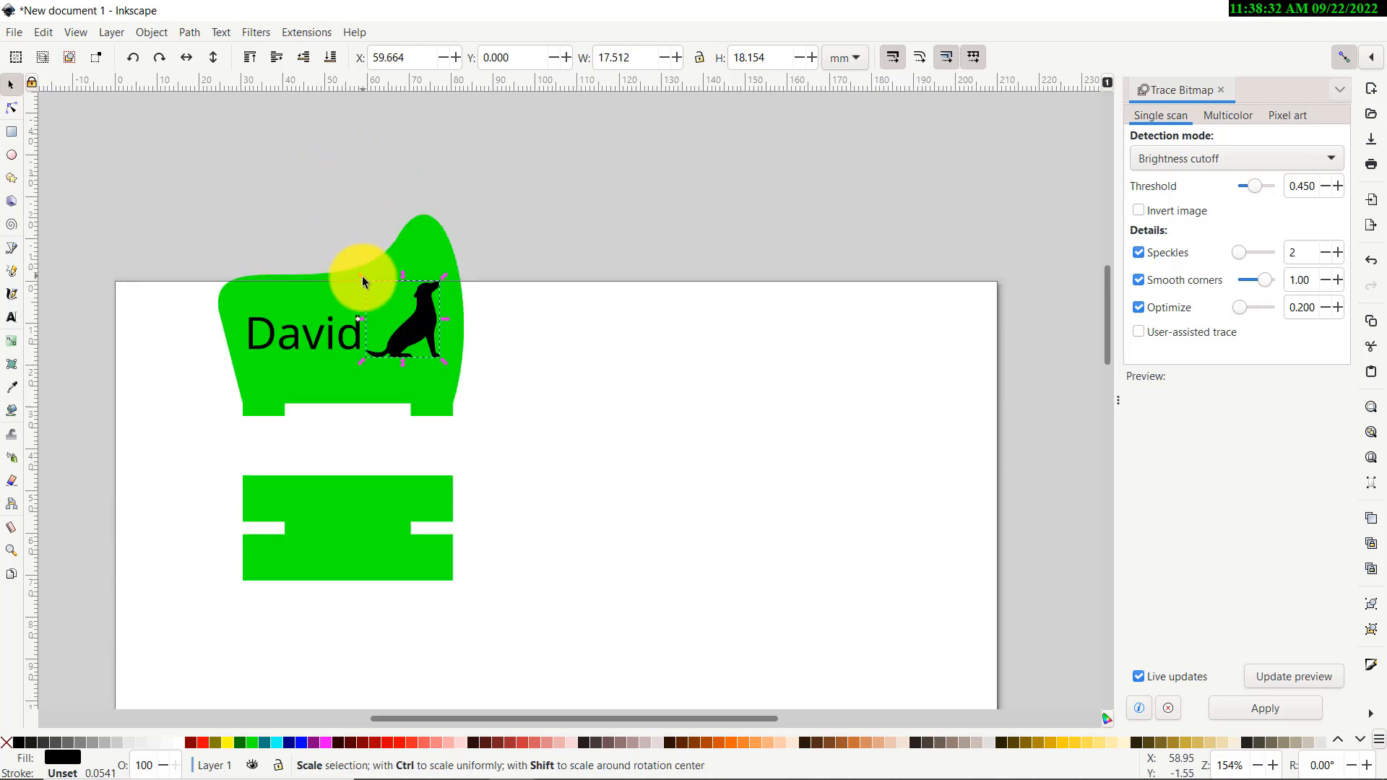
pyautogui.moveTo(362, 276)
pyautogui.mouseDown()
pyautogui.moveTo(311, 210)
pyautogui.moveTo(343, 225)
pyautogui.moveTo(215, 162)
pyautogui.moveTo(377, 289)
pyautogui.moveTo(228, 187)
pyautogui.moveTo(365, 279)
pyautogui.mouseUp()
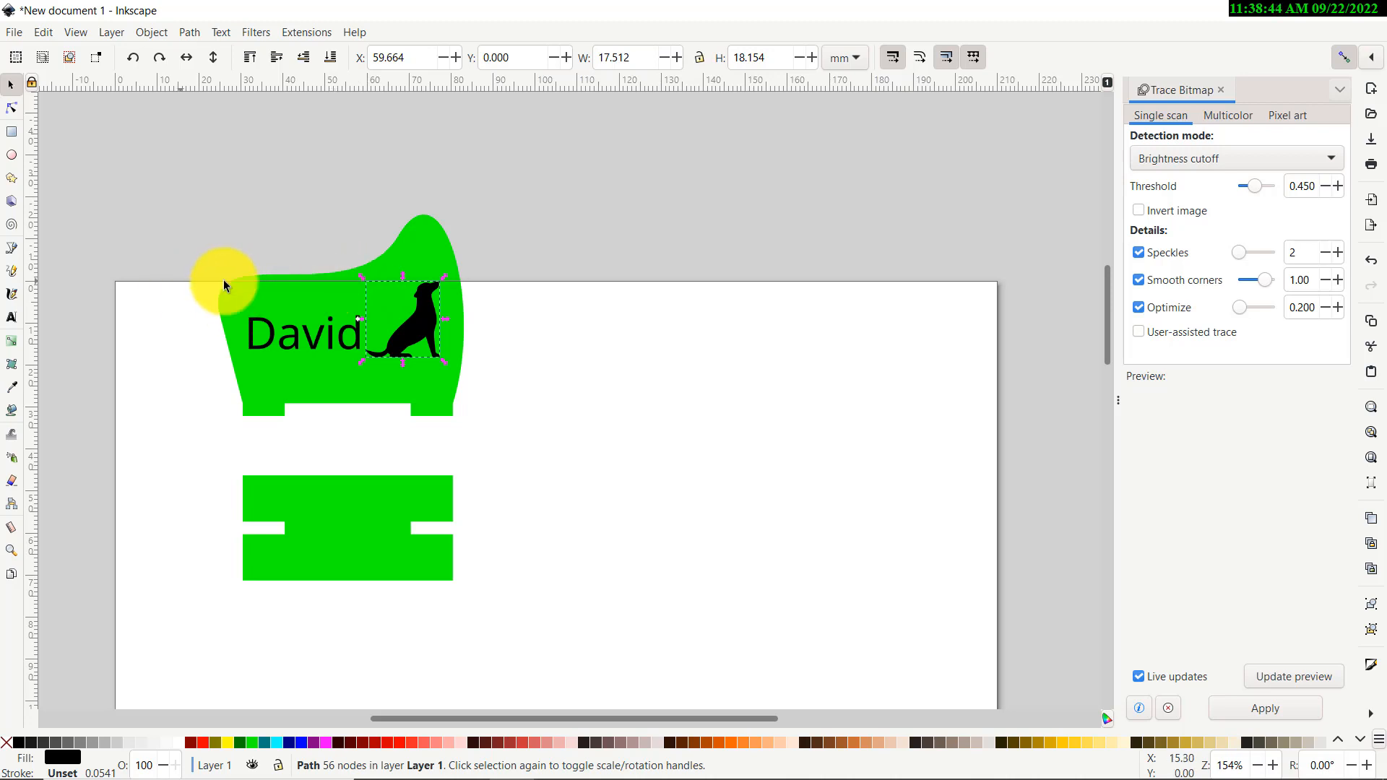
pyautogui.click(266, 230)
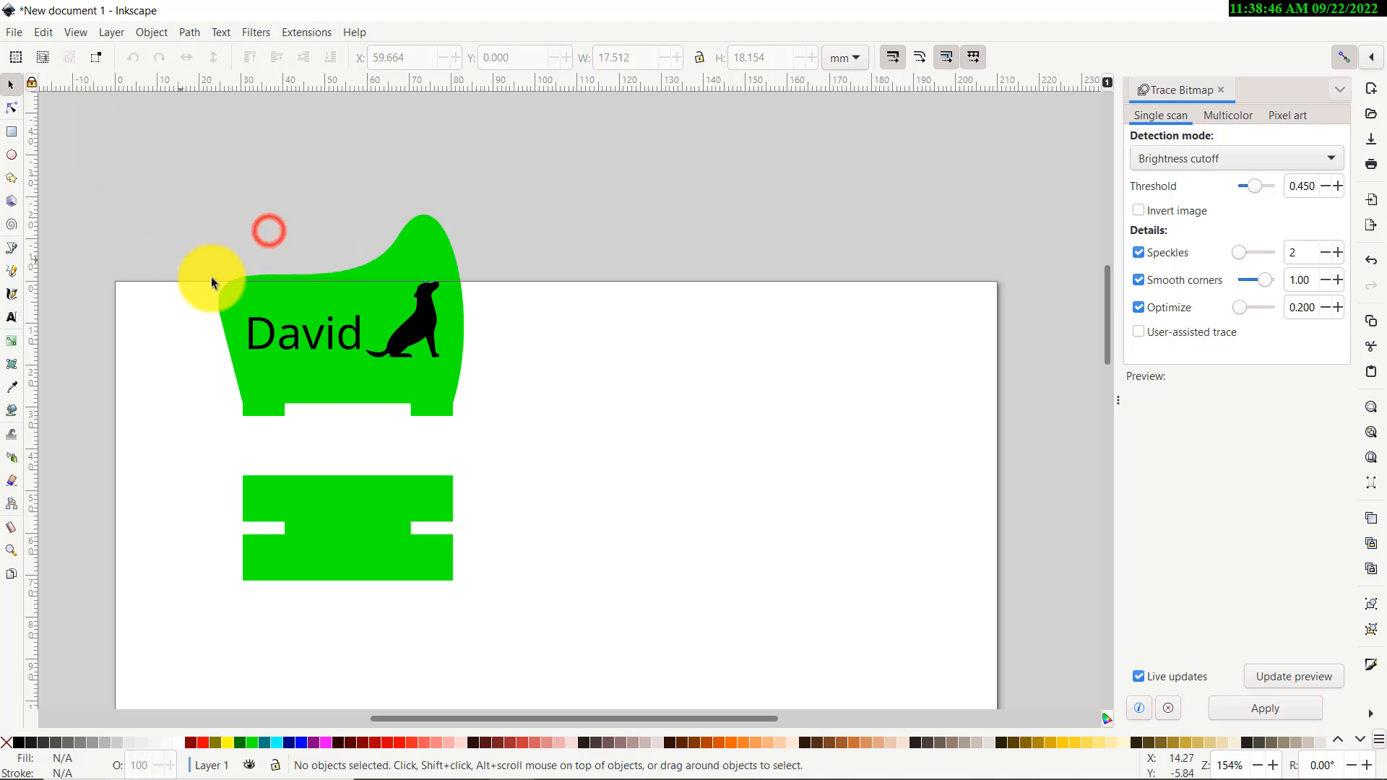
pyautogui.scroll(-3, 101, 235)
pyautogui.scroll(2, 137, 230)
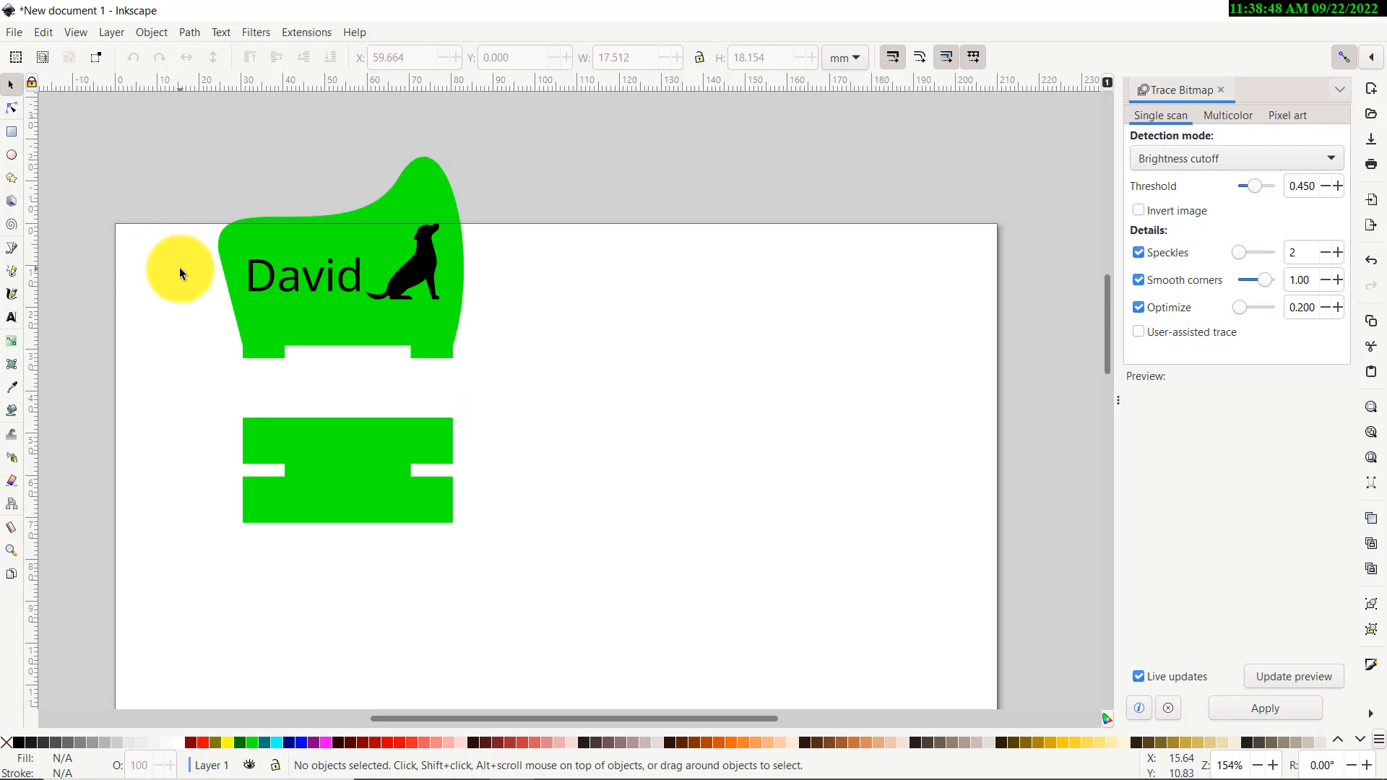
# Remove the fill from the name piece and base piece and give both a red outline
pyautogui.keyDown('ctrl'); pyautogui.scroll(1, 179, 267); pyautogui.keyUp('ctrl')
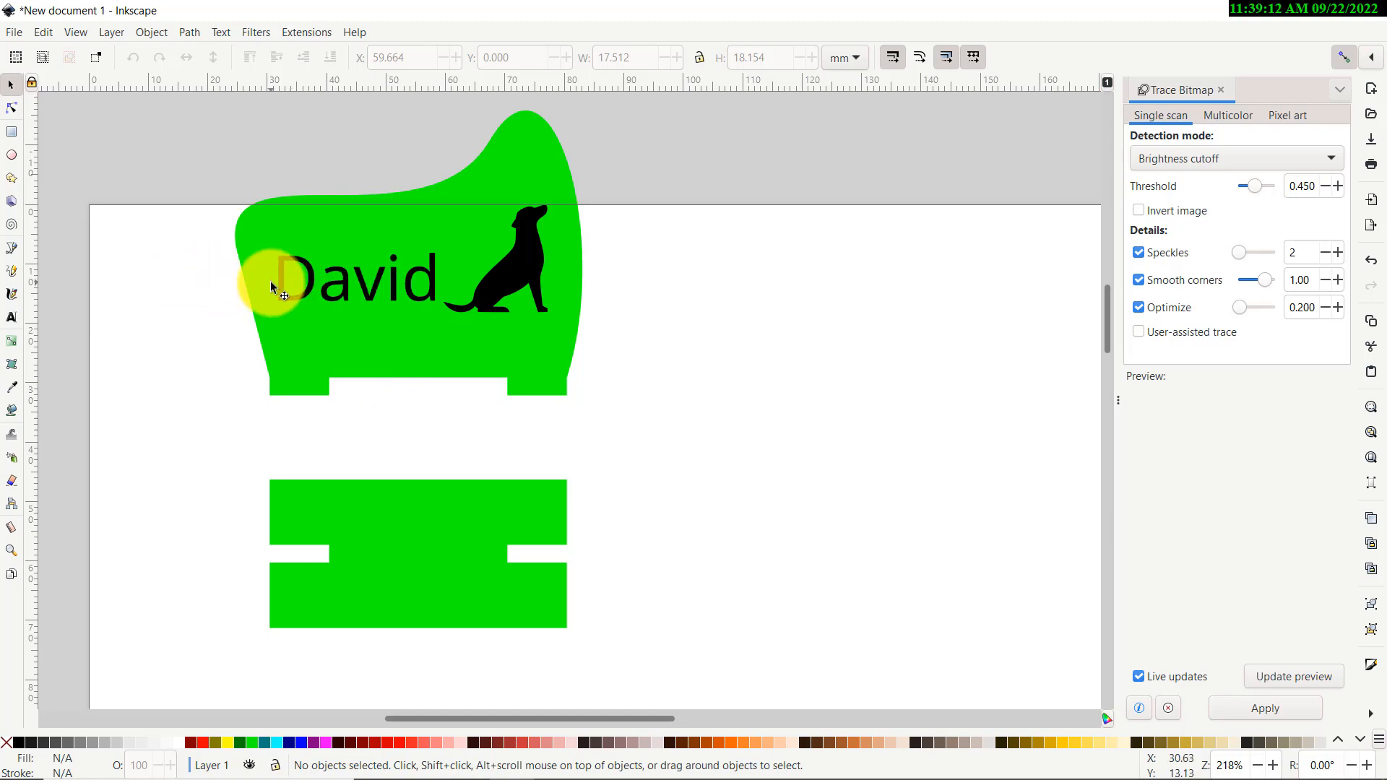
pyautogui.click(311, 352)
pyautogui.keyDown('shift'); pyautogui.click(374, 523); pyautogui.keyUp('shift')
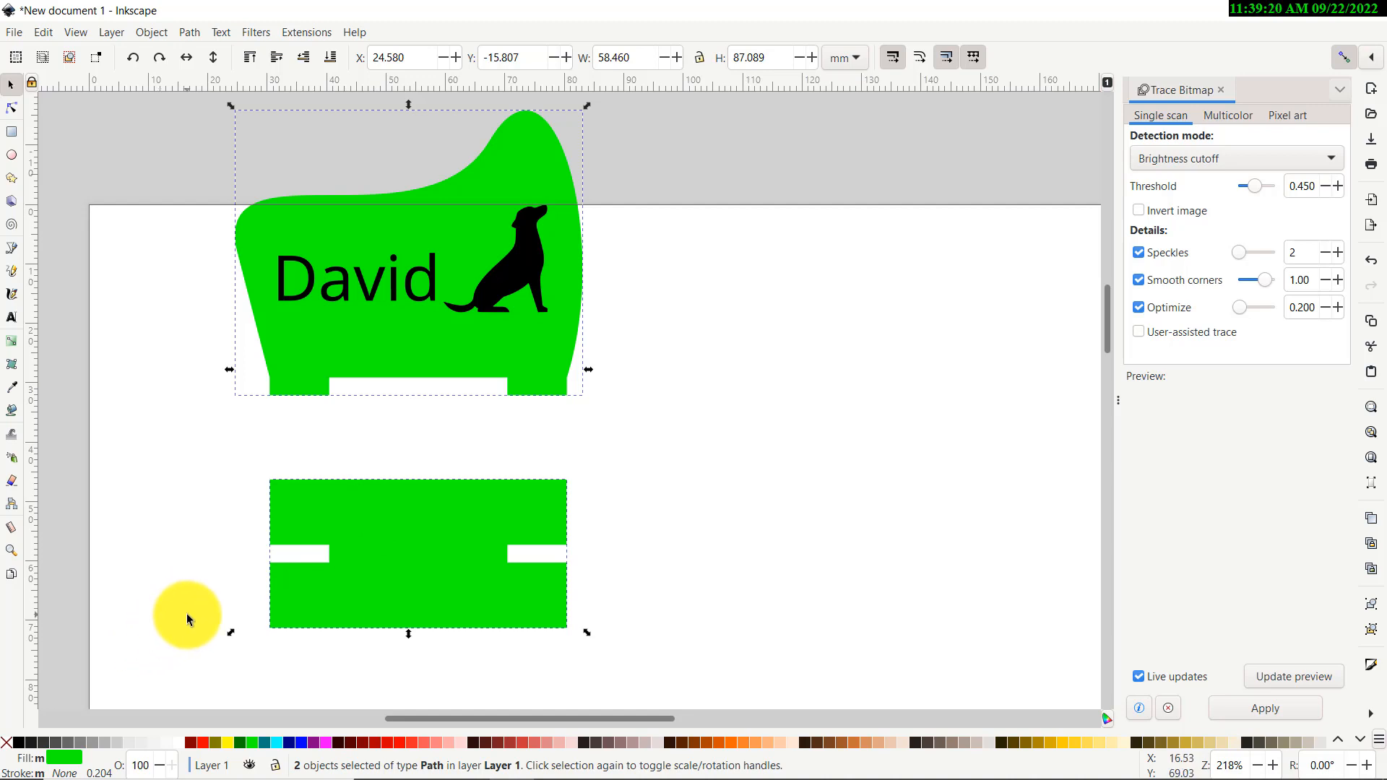
pyautogui.click(10, 744)
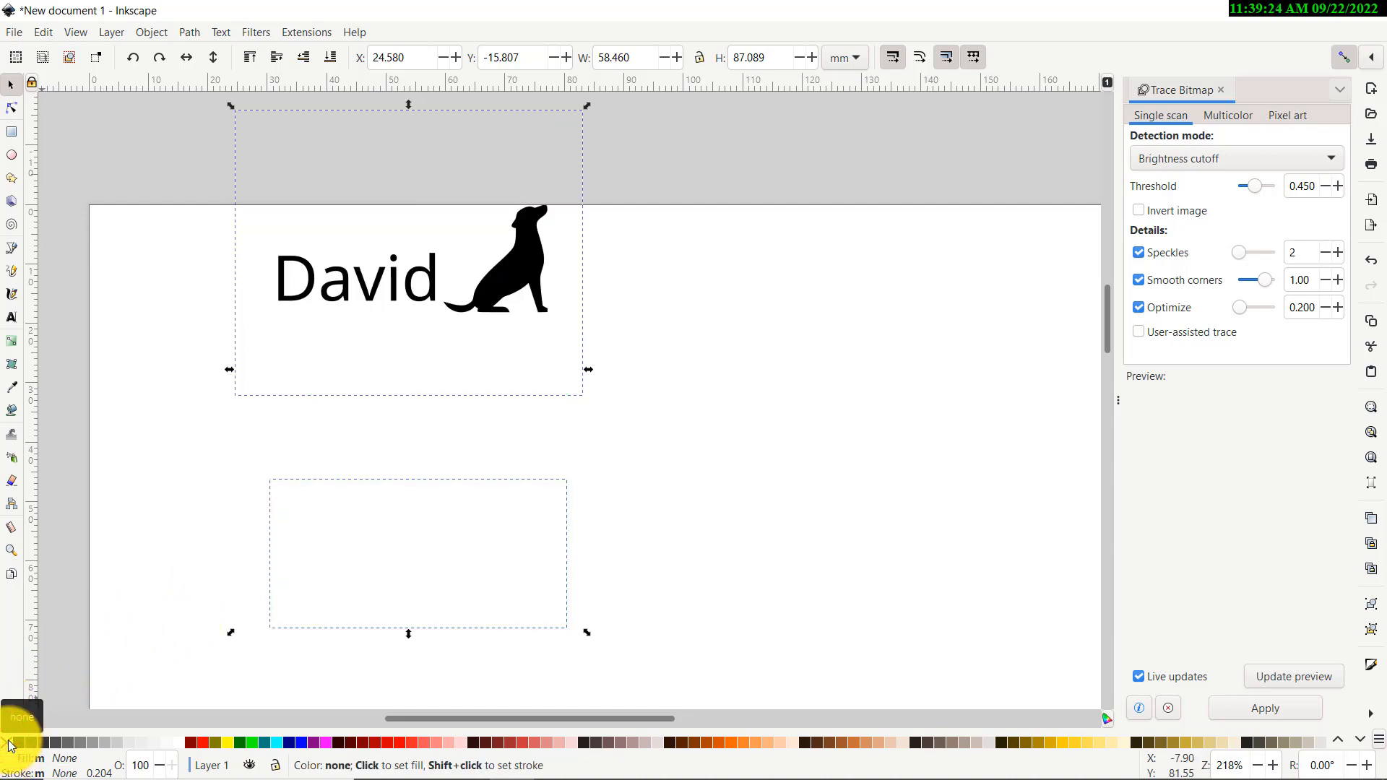
pyautogui.keyDown('shift'); pyautogui.click(200, 743); pyautogui.keyUp('shift')
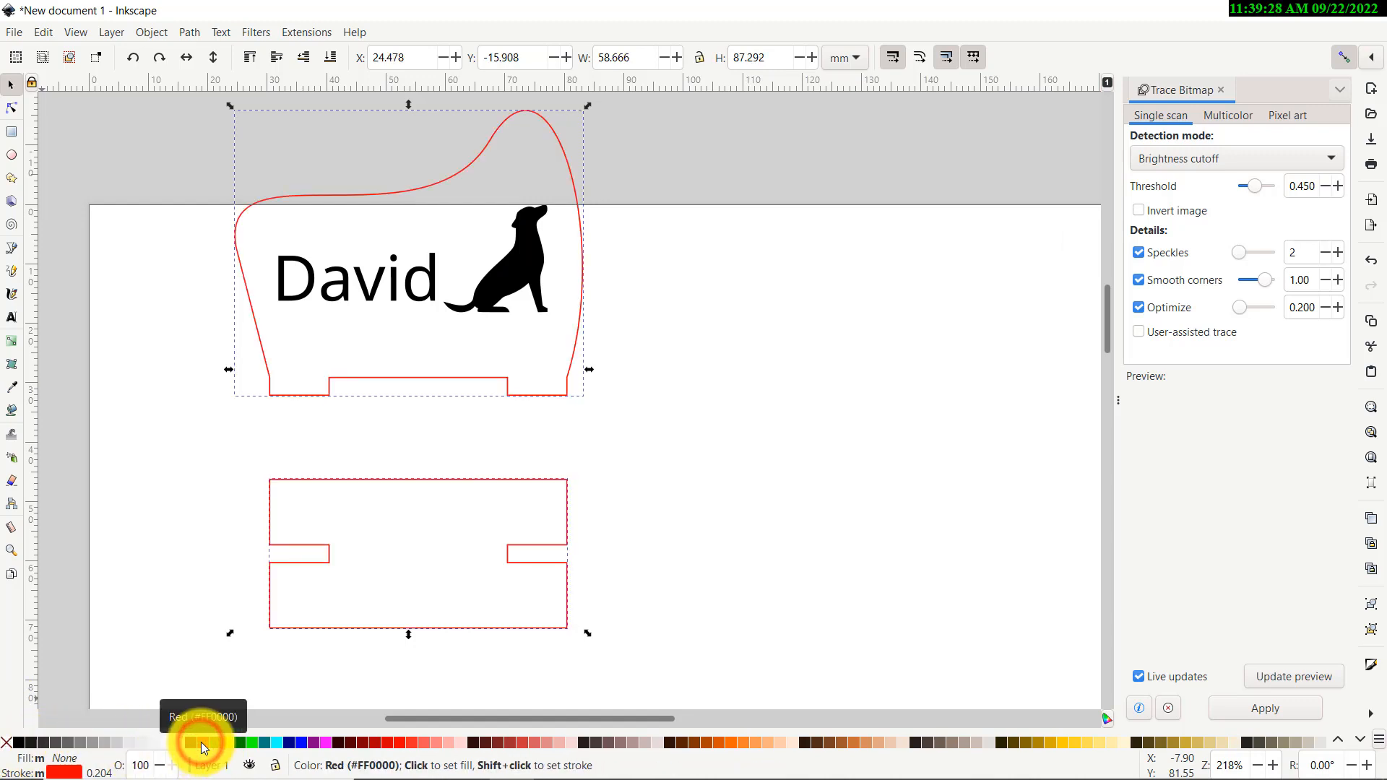
pyautogui.click(183, 524)
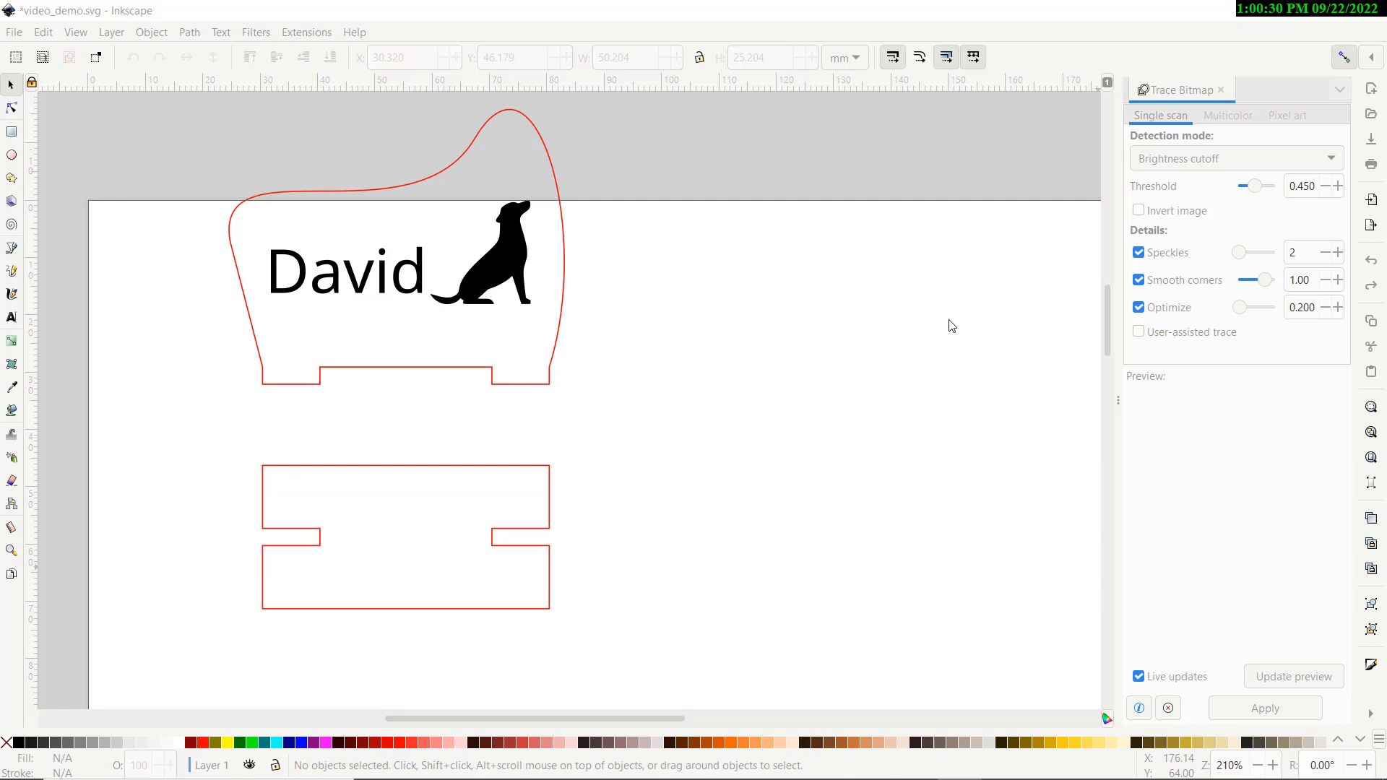
# Move the name piece with David and the dog to the page's top-left, base piece just below it
pyautogui.keyDown('ctrl'); pyautogui.scroll(-4, 577, 300); pyautogui.keyUp('ctrl')
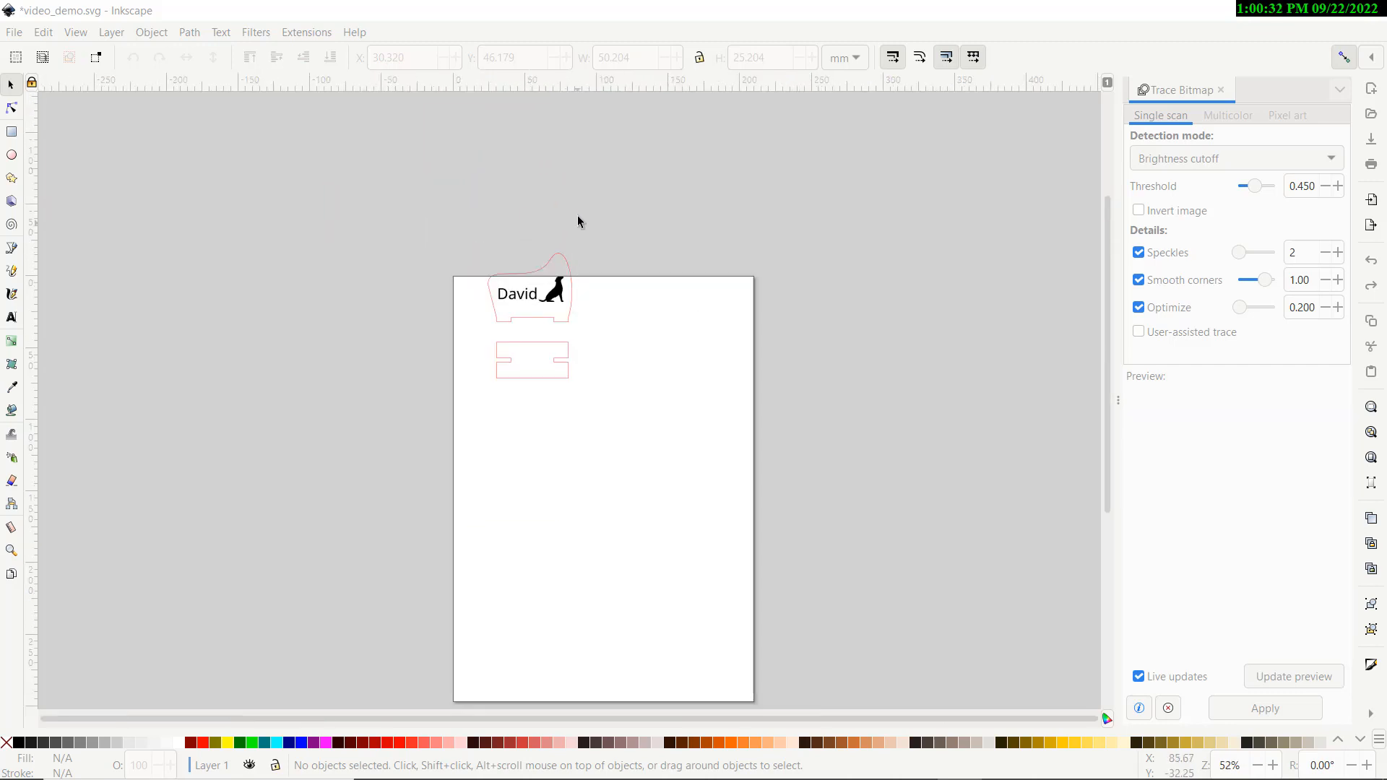
pyautogui.scroll(-4, 572, 234)
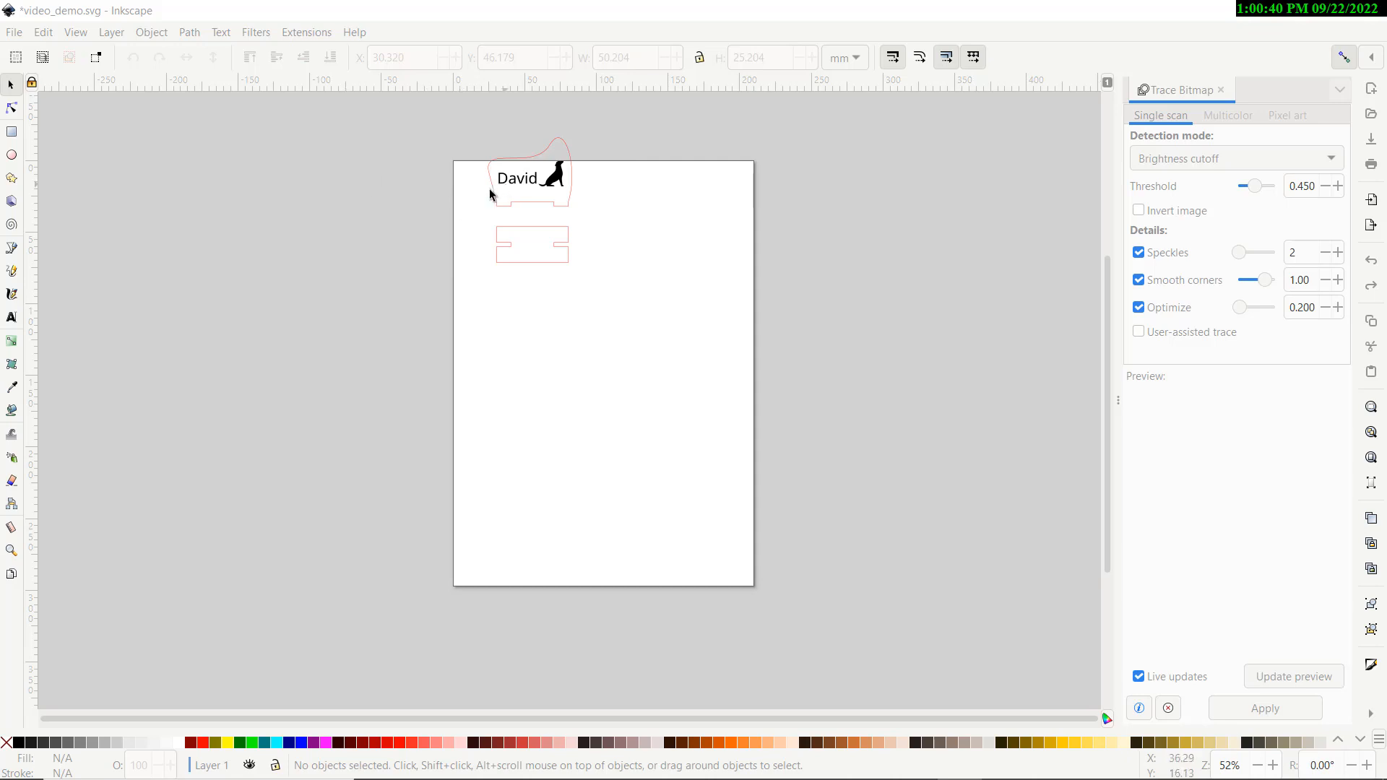
pyautogui.scroll(4, 489, 208)
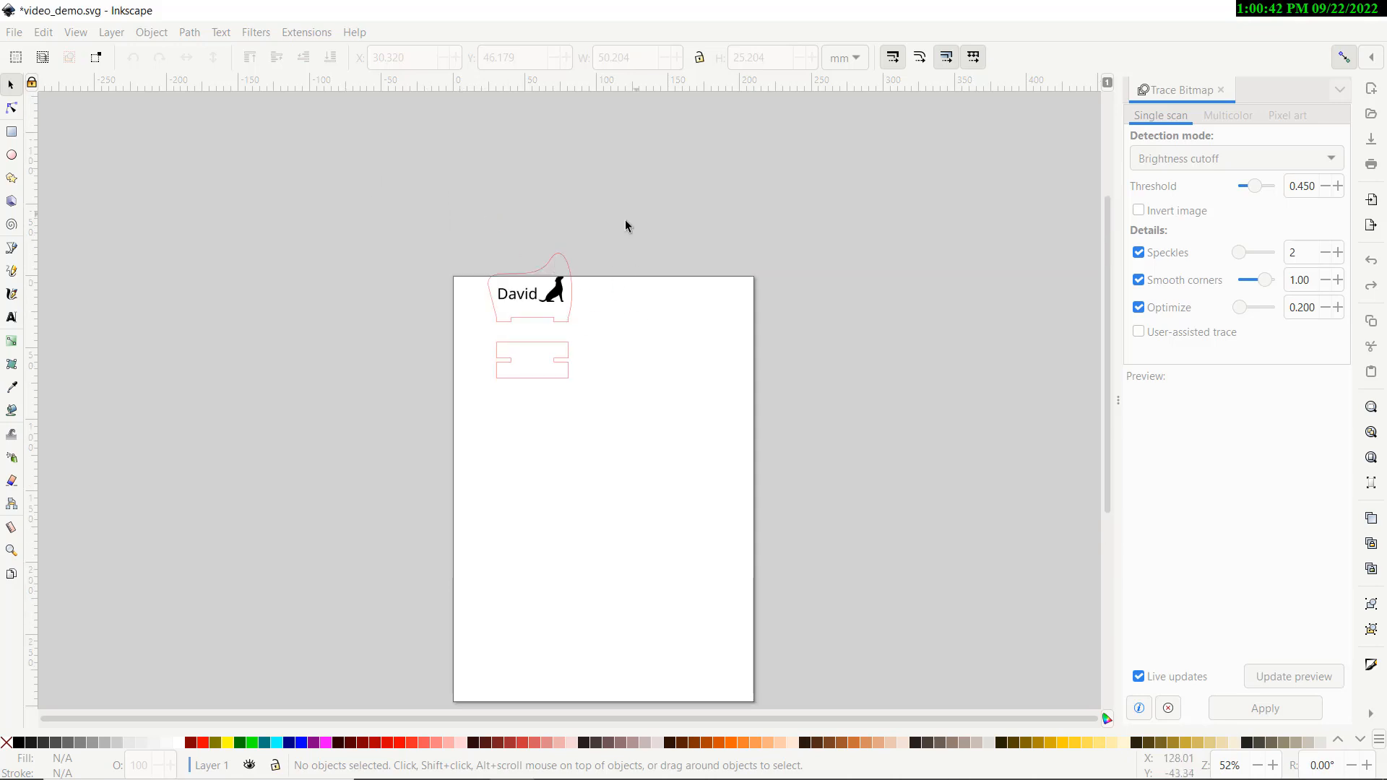
pyautogui.moveTo(634, 215); pyautogui.dragTo(443, 431)
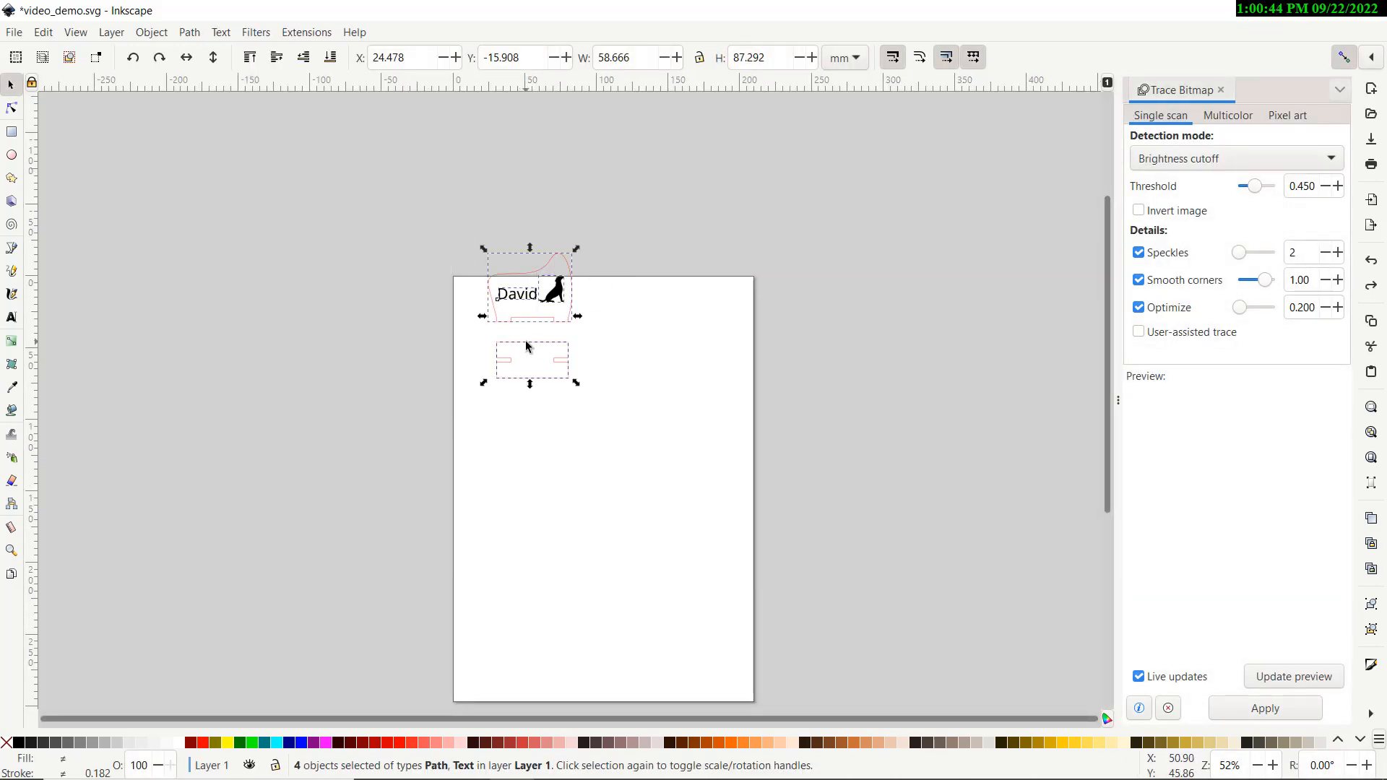
pyautogui.moveTo(529, 354); pyautogui.dragTo(481, 387)
pyautogui.click(567, 364)
pyautogui.click(482, 399)
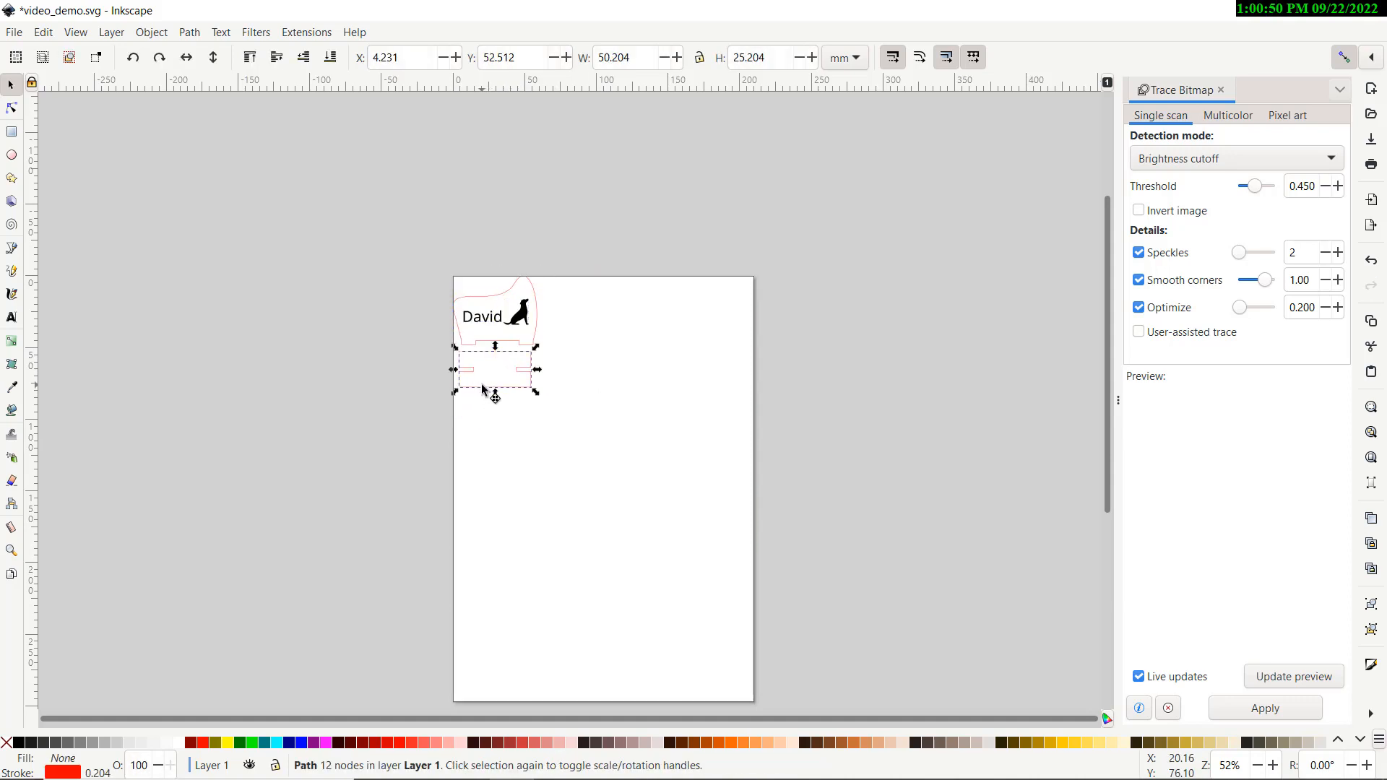
pyautogui.click(492, 413)
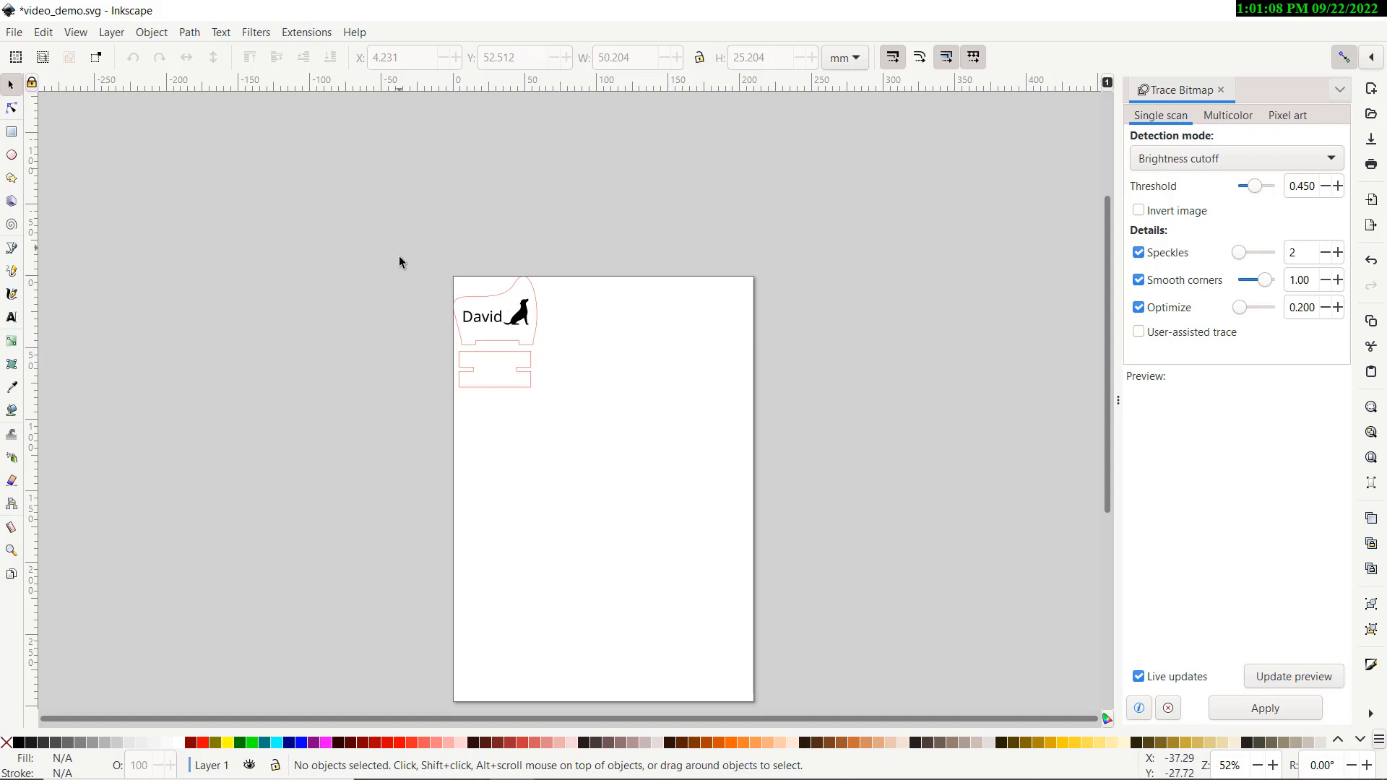
# In Document Properties, switch page units to inches and set the page to 36 × 24 in
pyautogui.click(16, 35)
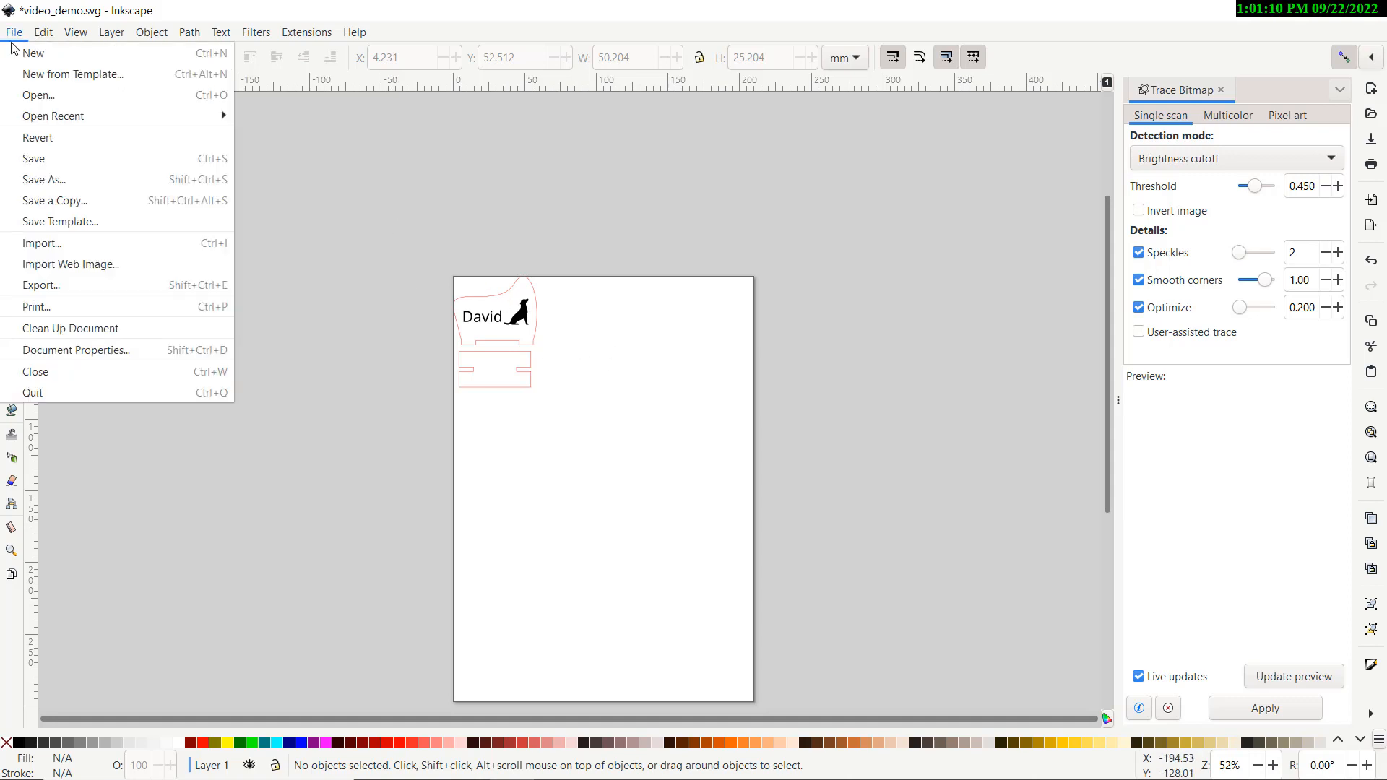
pyautogui.click(62, 351)
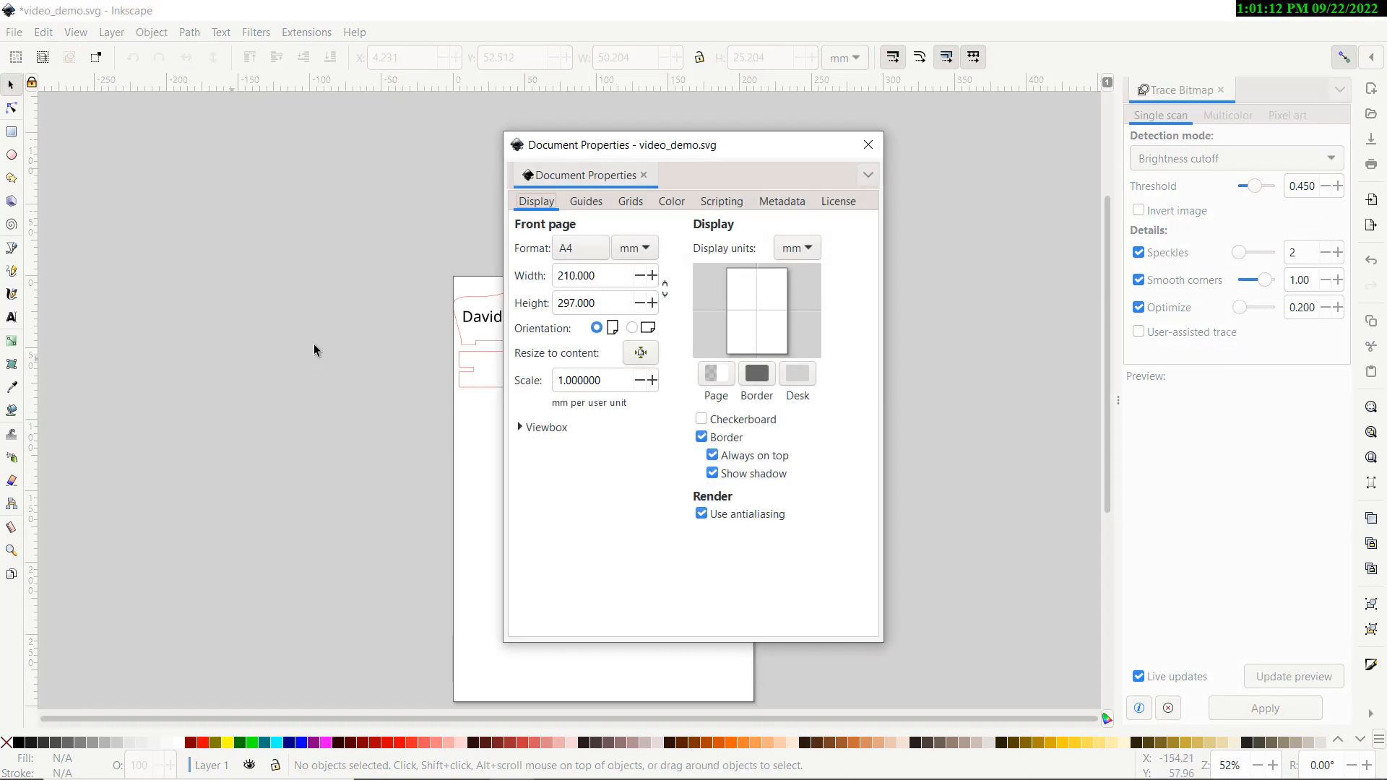
pyautogui.moveTo(607, 150); pyautogui.dragTo(938, 139)
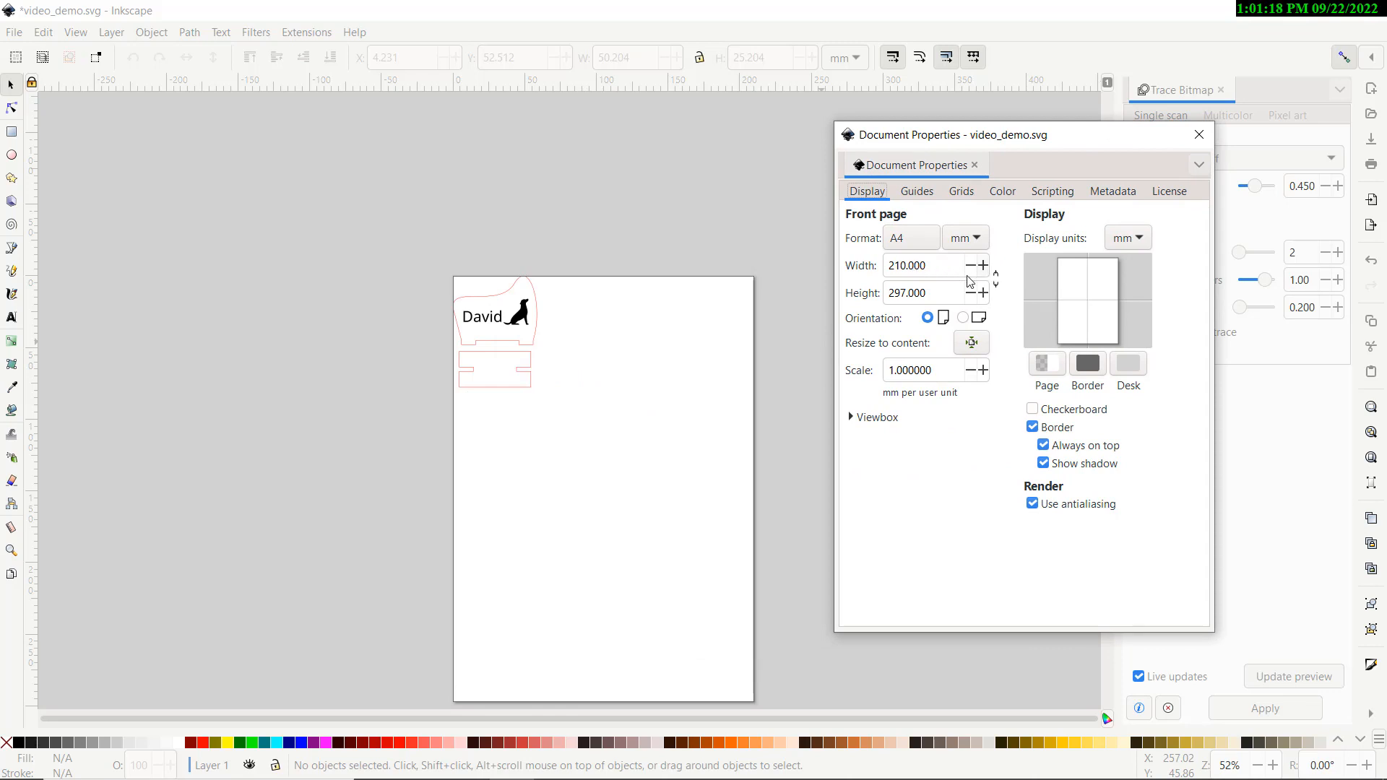
pyautogui.click(966, 238)
pyautogui.click(968, 177)
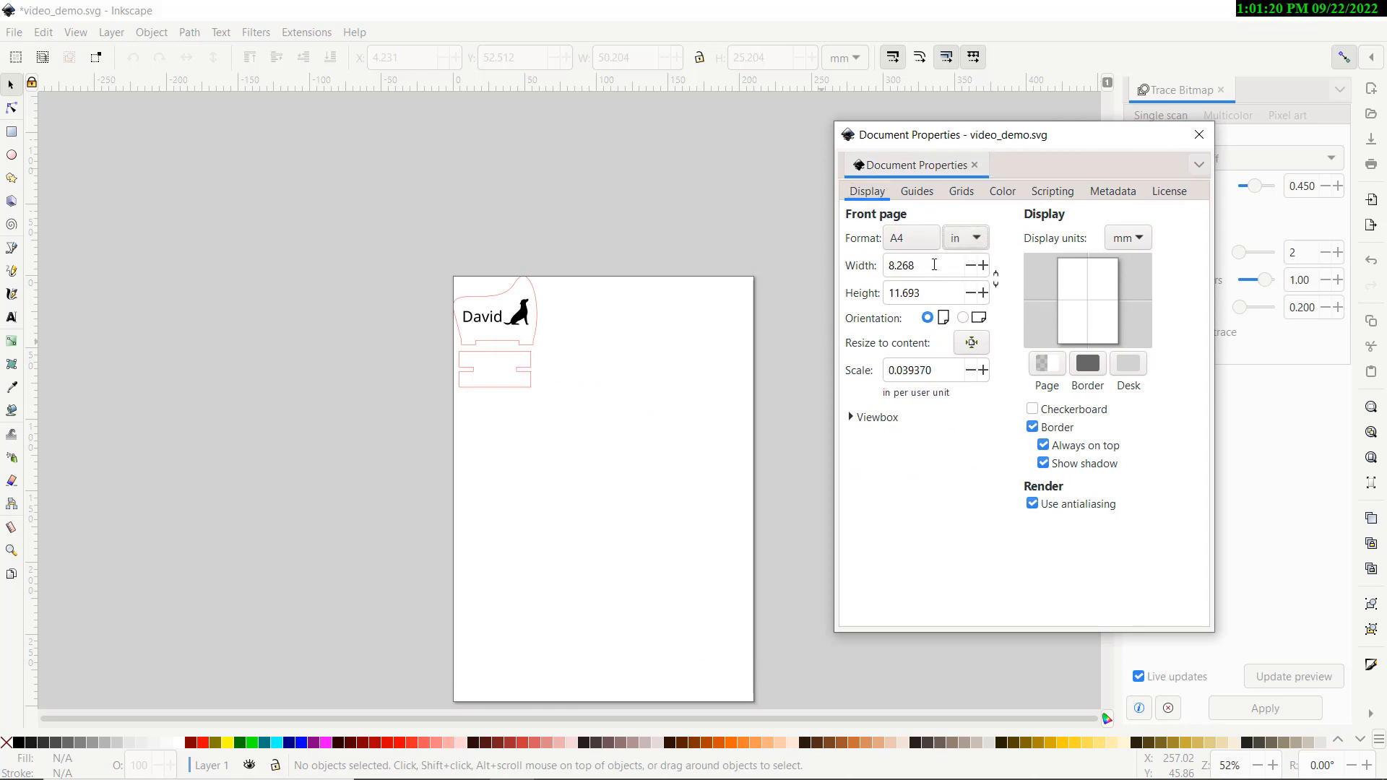
pyautogui.moveTo(939, 266); pyautogui.dragTo(831, 273)
pyautogui.write('36')
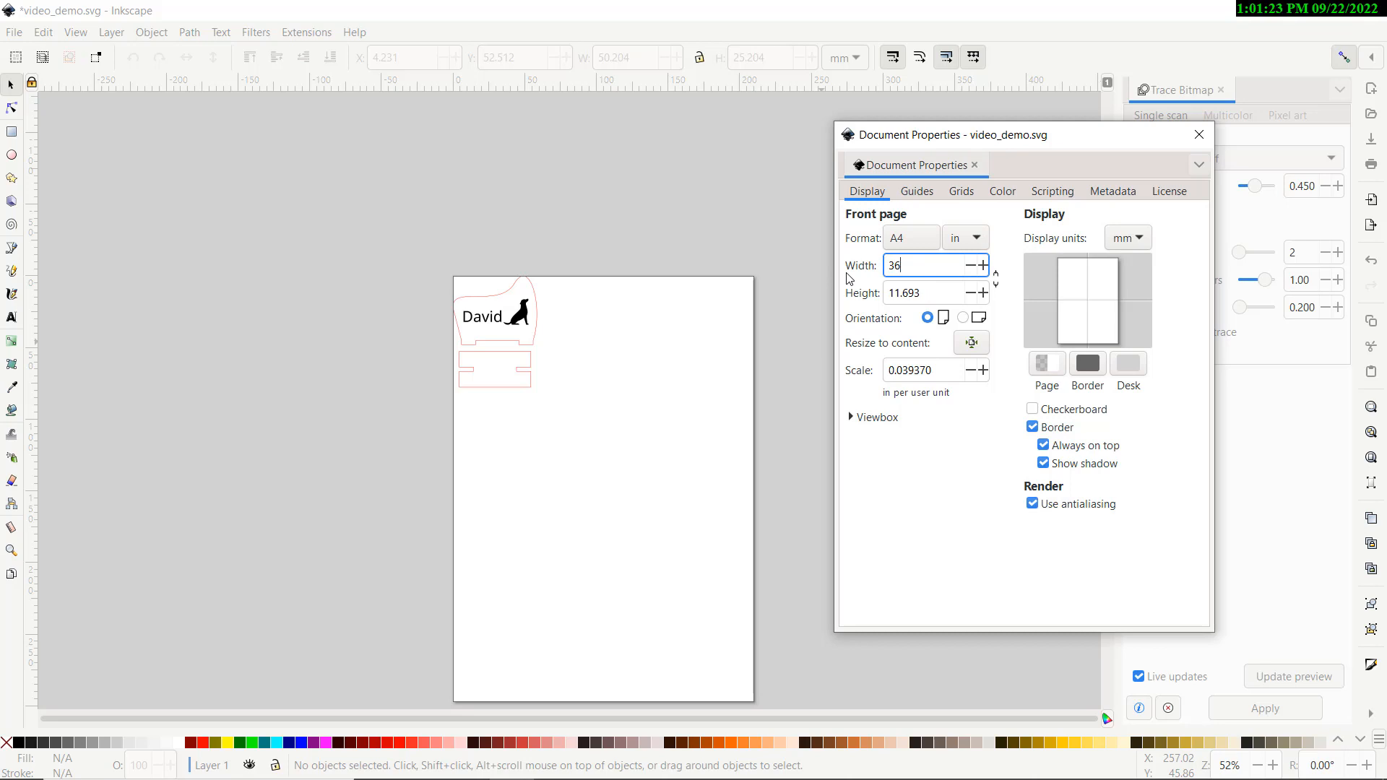
pyautogui.press('Tab')
pyautogui.write('24')
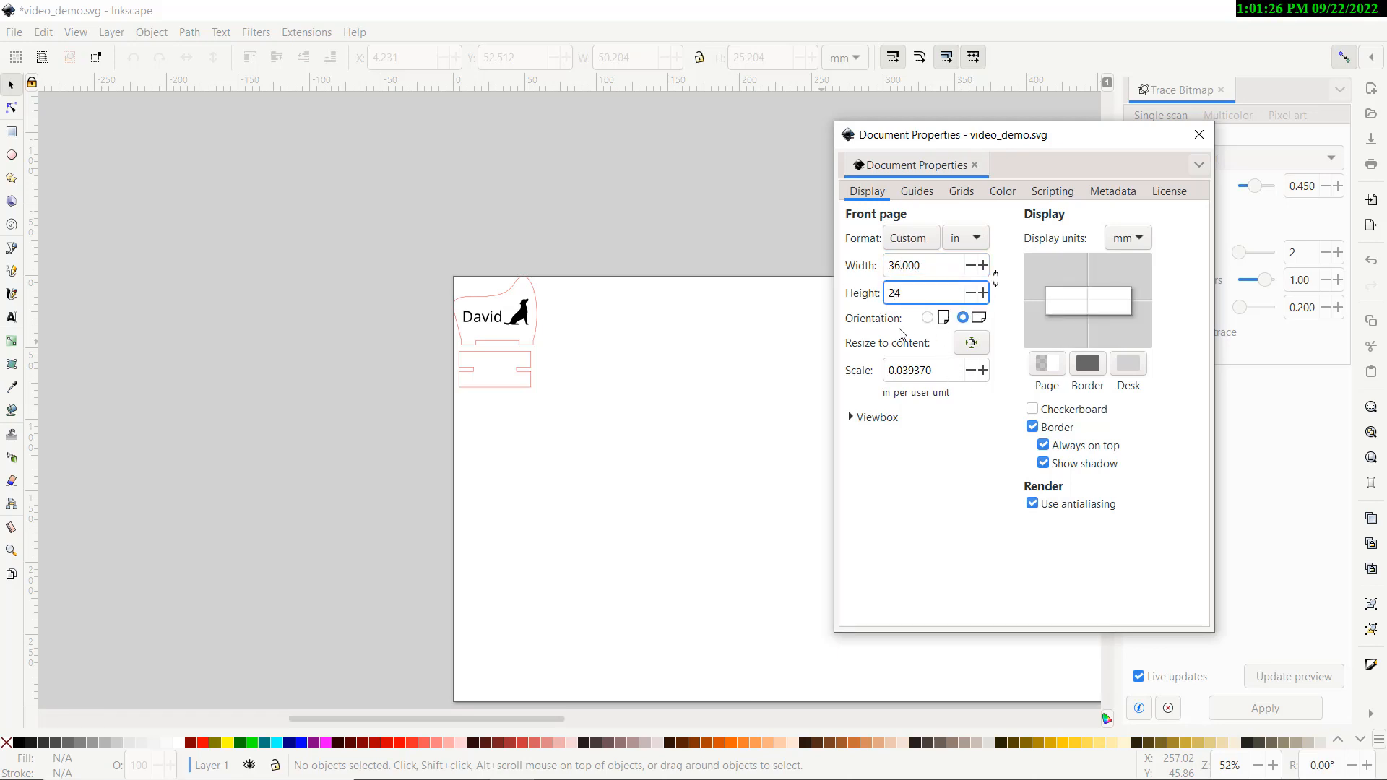
pyautogui.press('Return')
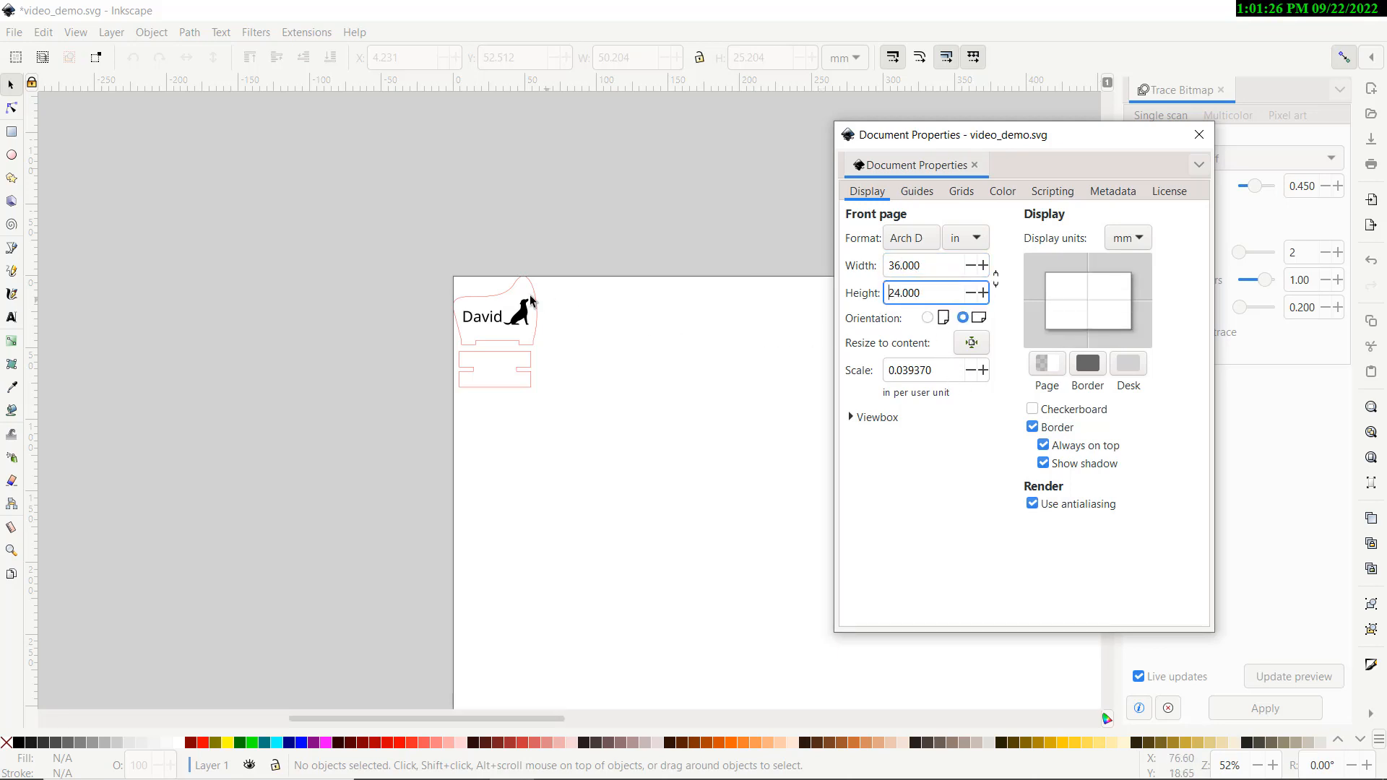
# Change the page size to a 12 × 12 in square
pyautogui.scroll(-4, 399, 265)
pyautogui.scroll(5, 399, 265)
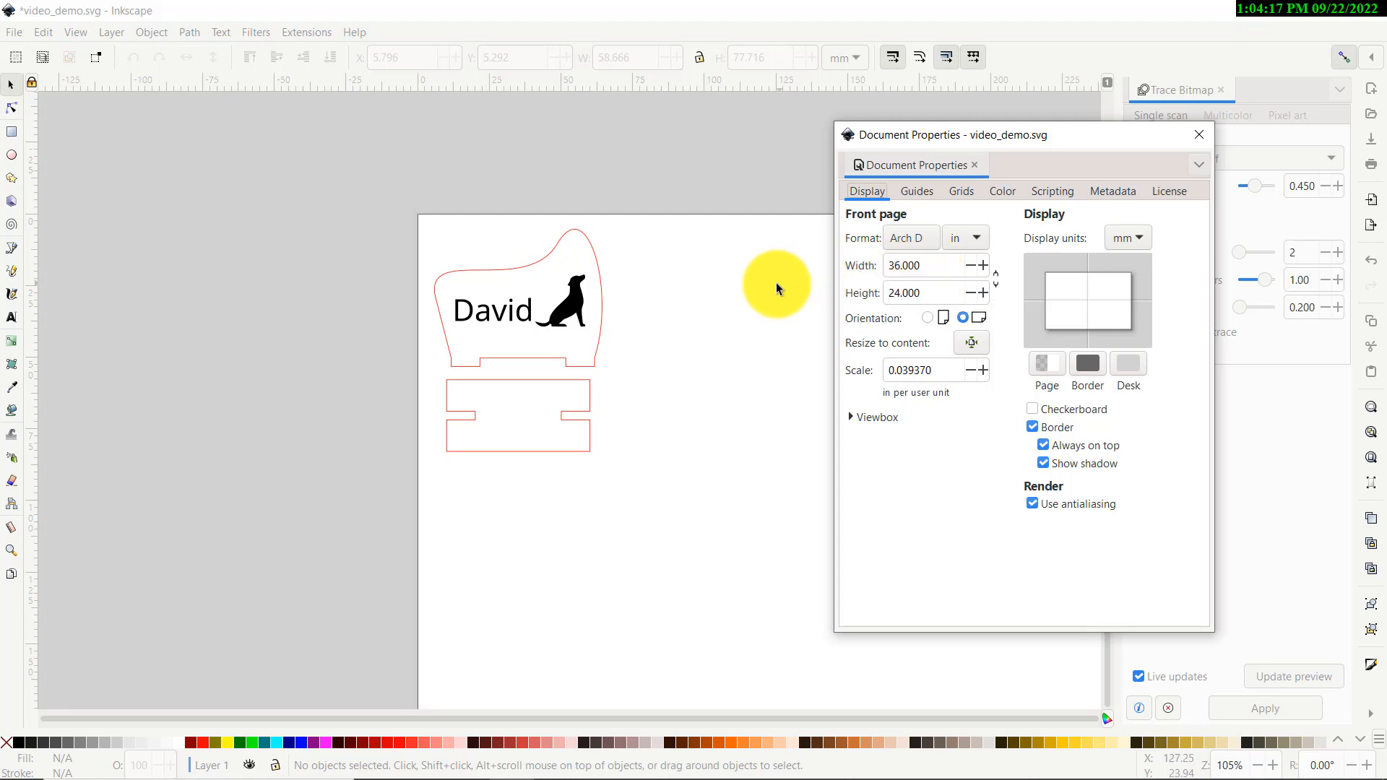
pyautogui.click(939, 266)
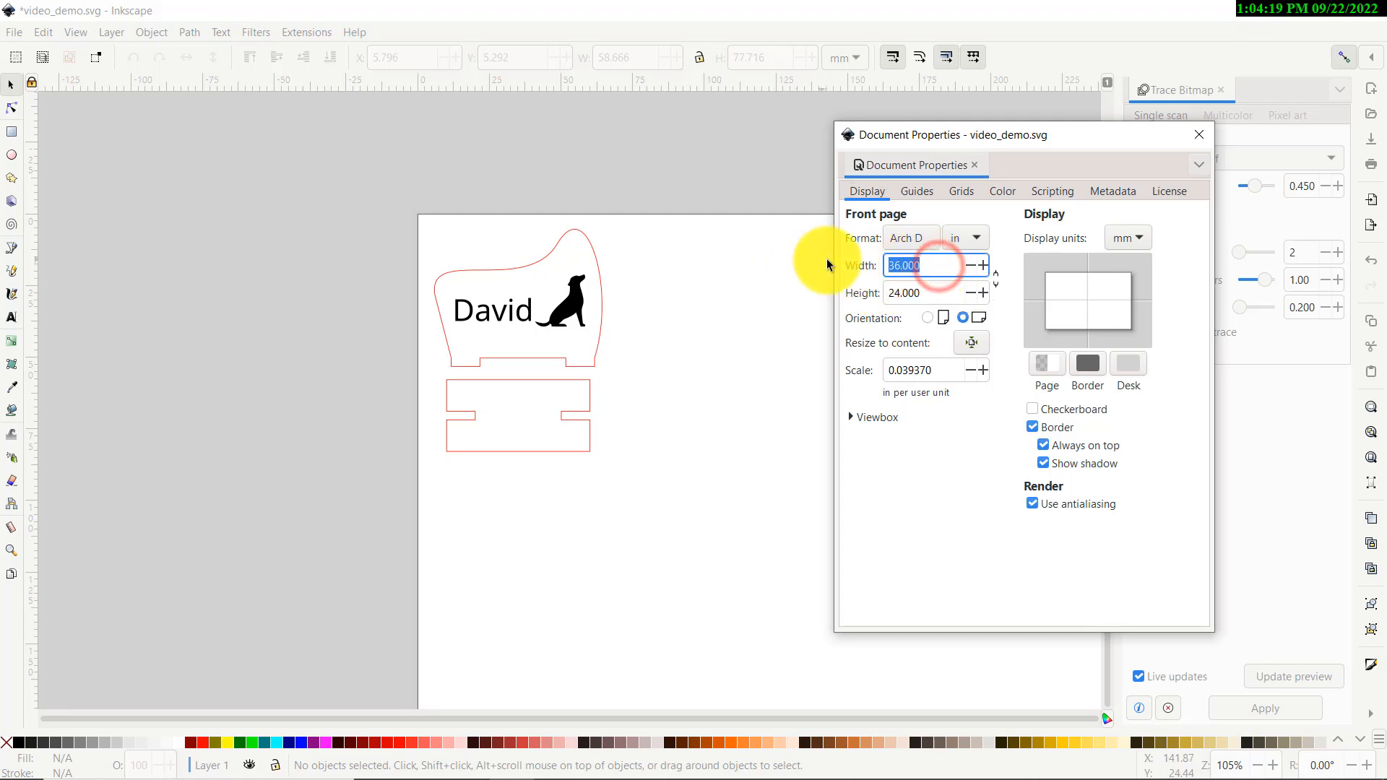
pyautogui.write('12')
pyautogui.click(935, 289)
pyautogui.write('12')
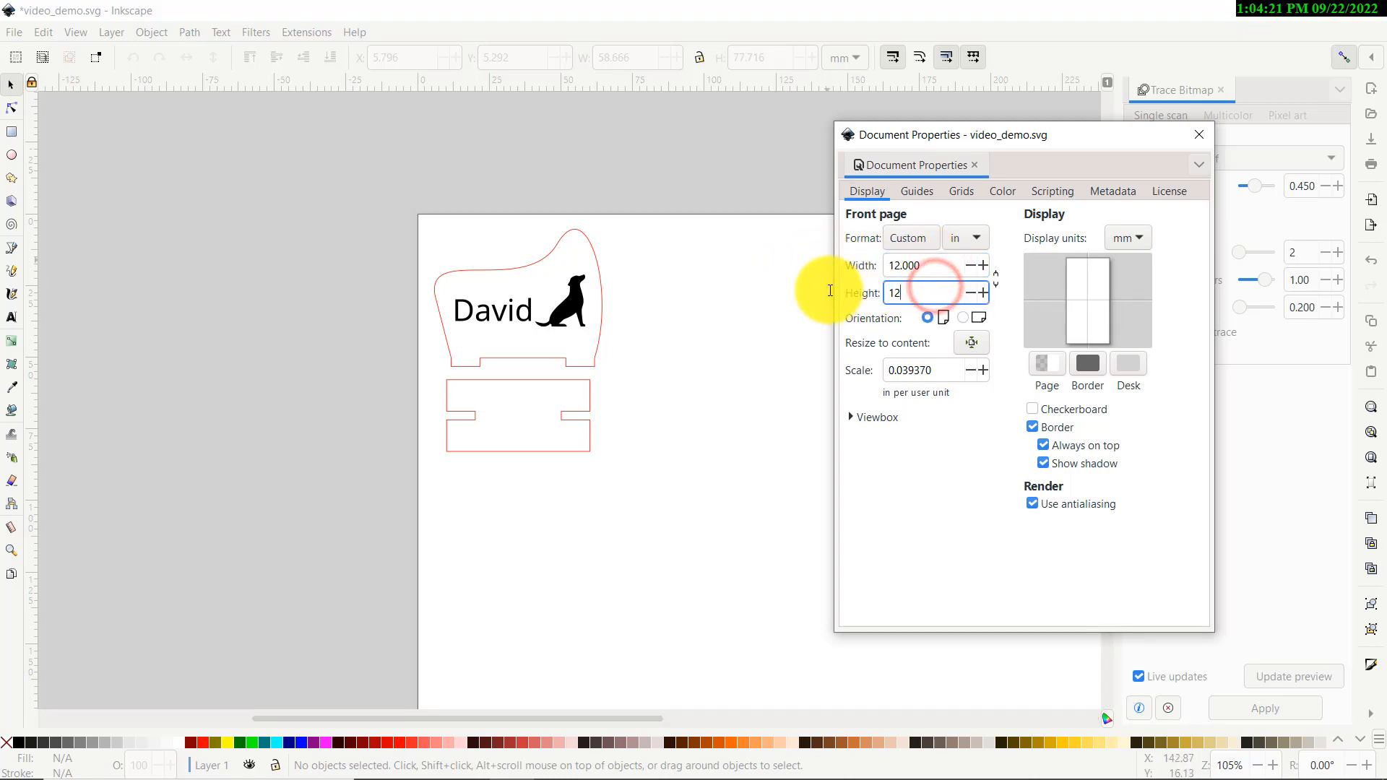
pyautogui.press('Return')
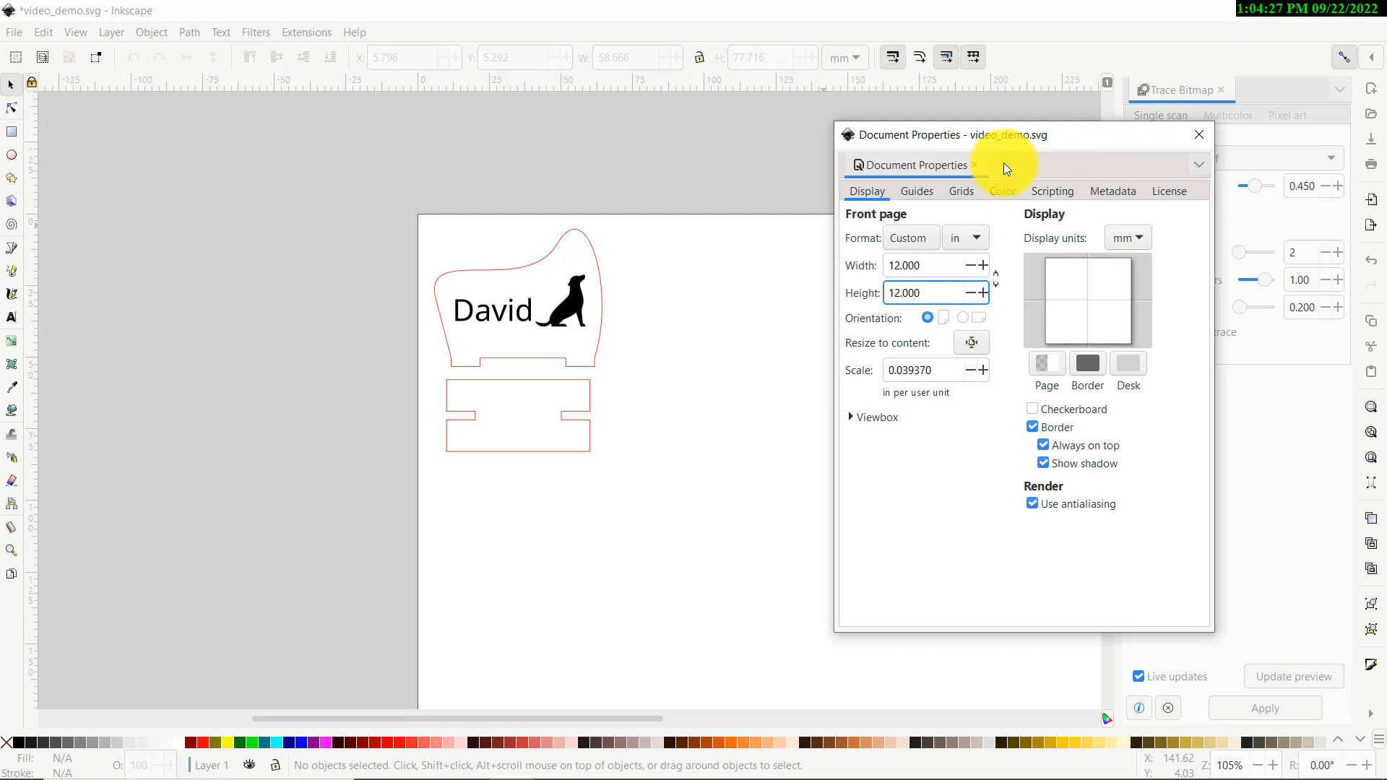
# Close Document Properties, then copy the four David stand objects and place a pasted copy further right
pyautogui.click(1199, 137)
pyautogui.scroll(-3, 643, 217)
pyautogui.moveTo(652, 208); pyautogui.dragTo(505, 341)
pyautogui.hotkey('ctrl', 'c')
pyautogui.hotkey('ctrl', 'v')
pyautogui.moveTo(715, 282); pyautogui.dragTo(834, 279)
# Delete the three extra tag copies, leaving only the original set
pyautogui.click(723, 377)
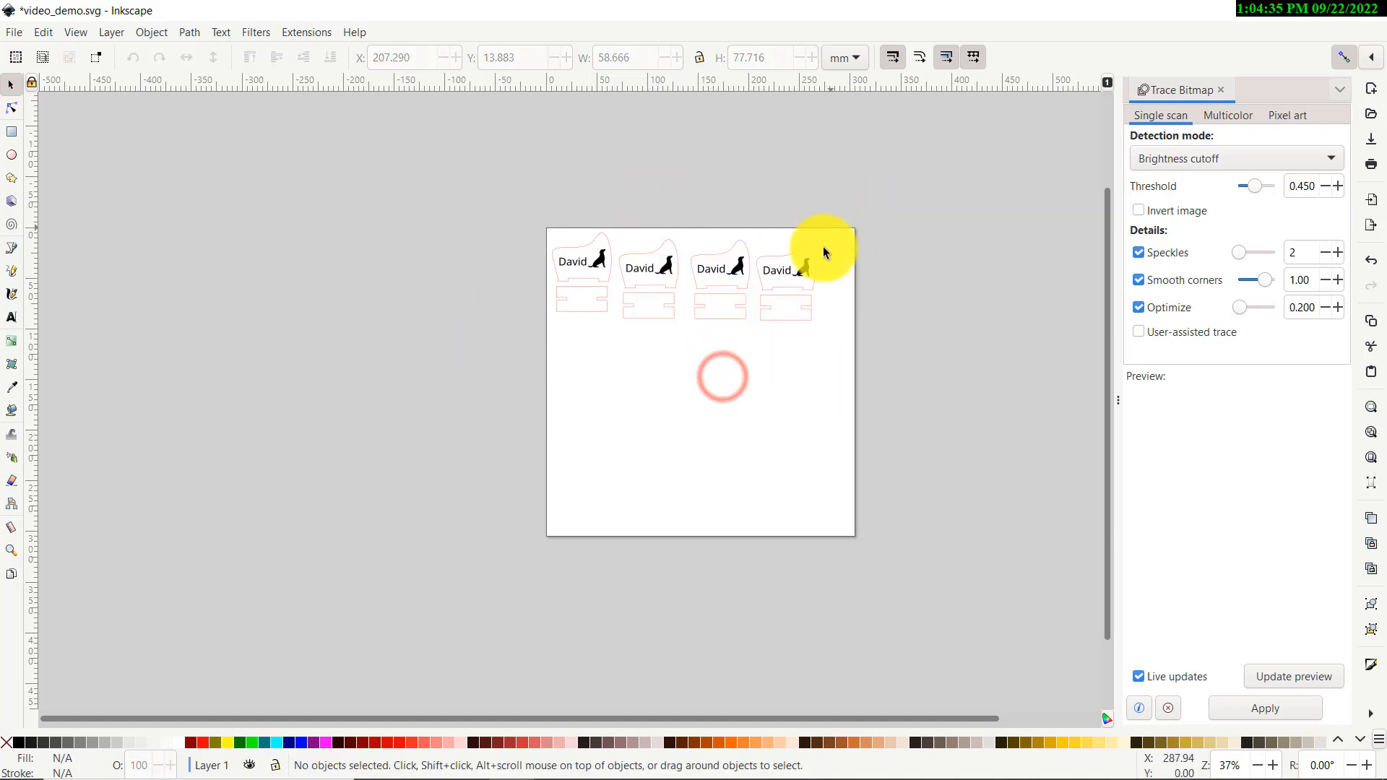
pyautogui.moveTo(896, 192); pyautogui.dragTo(622, 354)
pyautogui.press('Delete')
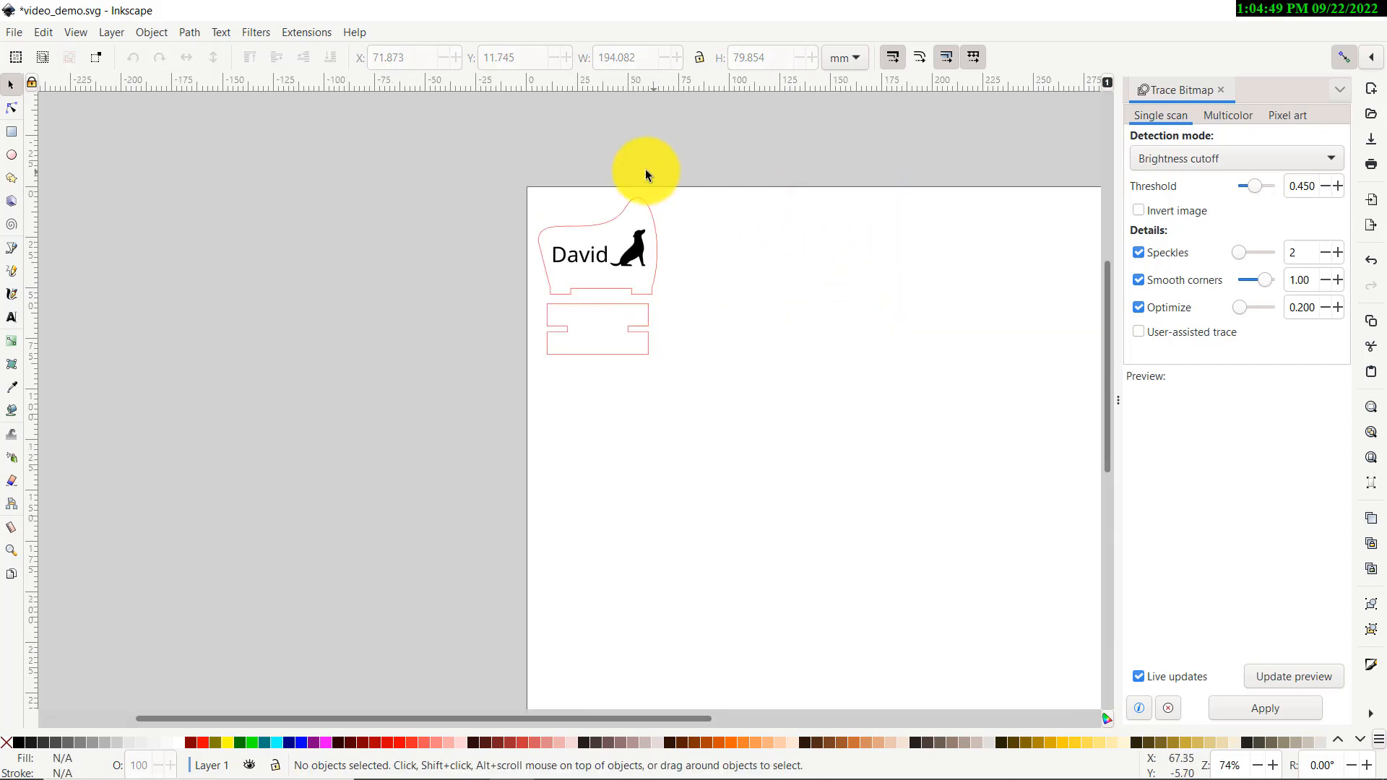